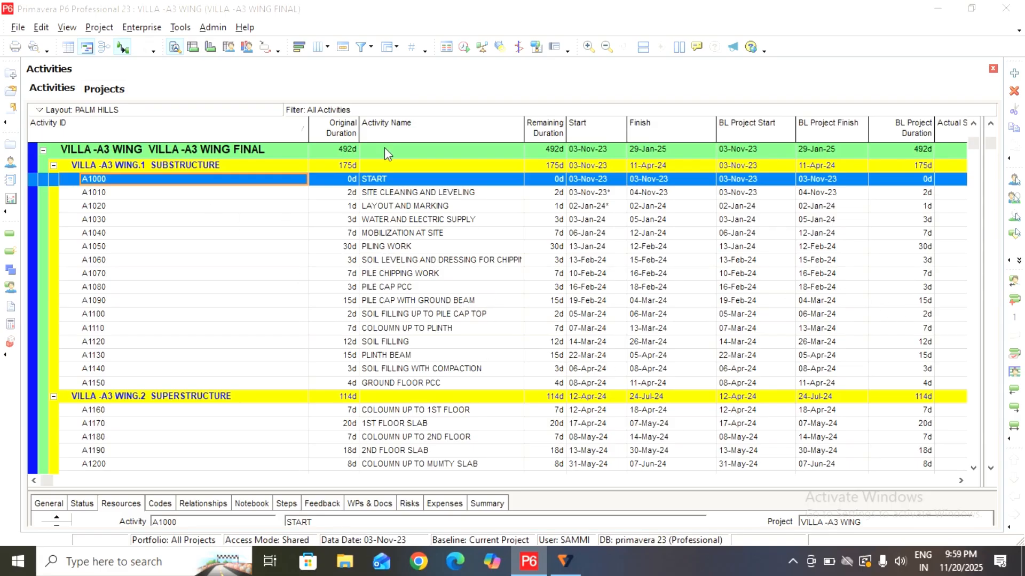
# - Examine the villa schedule's duration, date, baseline, percent complete and cost columns in the activity table
pyautogui.click(959, 481)
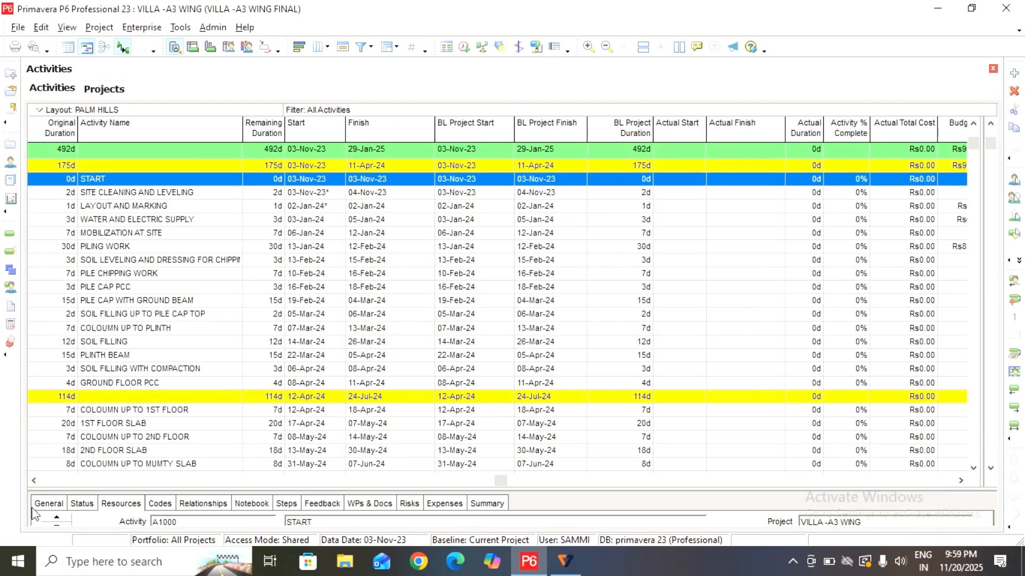
pyautogui.click(35, 481)
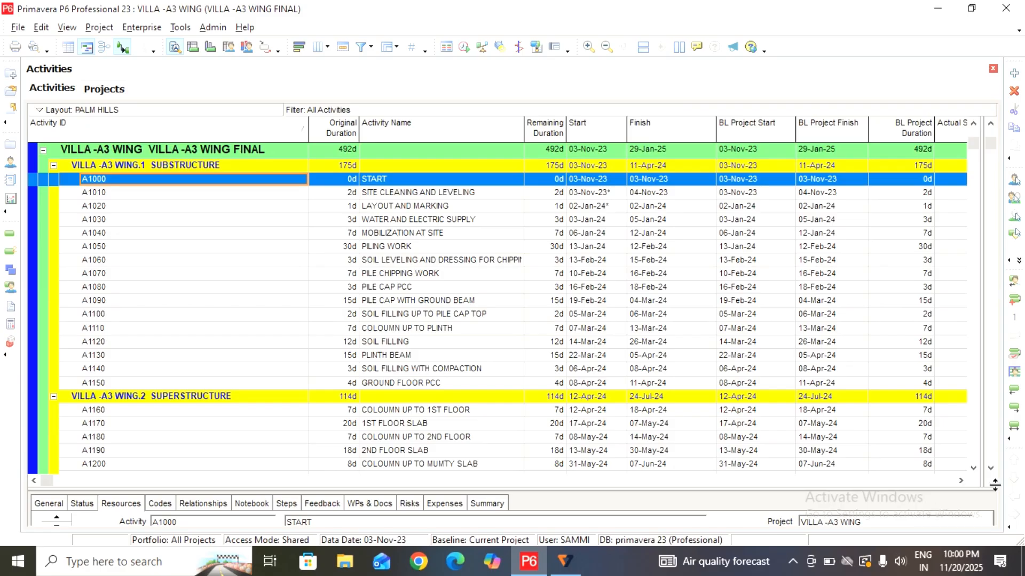
pyautogui.click(960, 481)
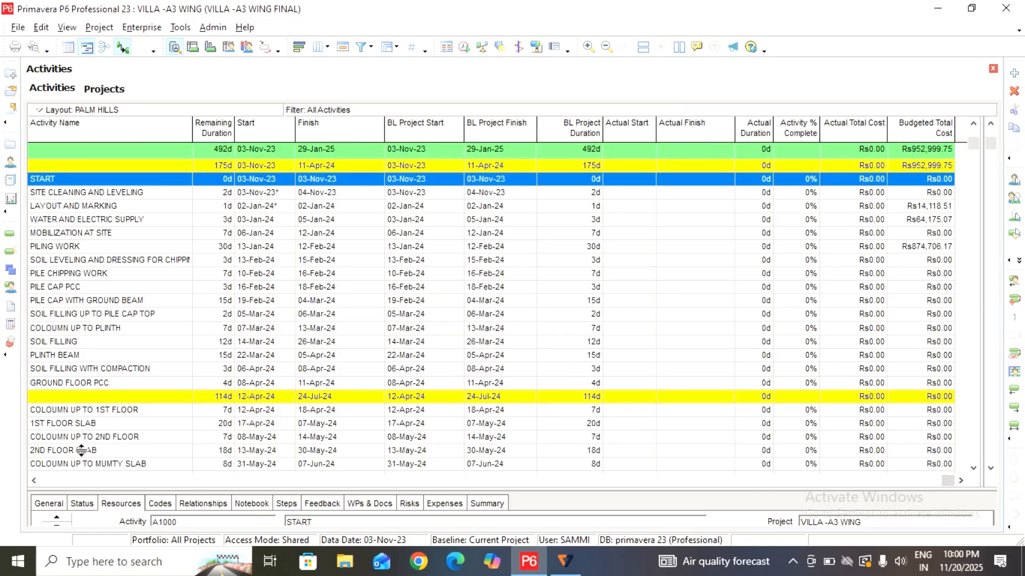
pyautogui.click(33, 481)
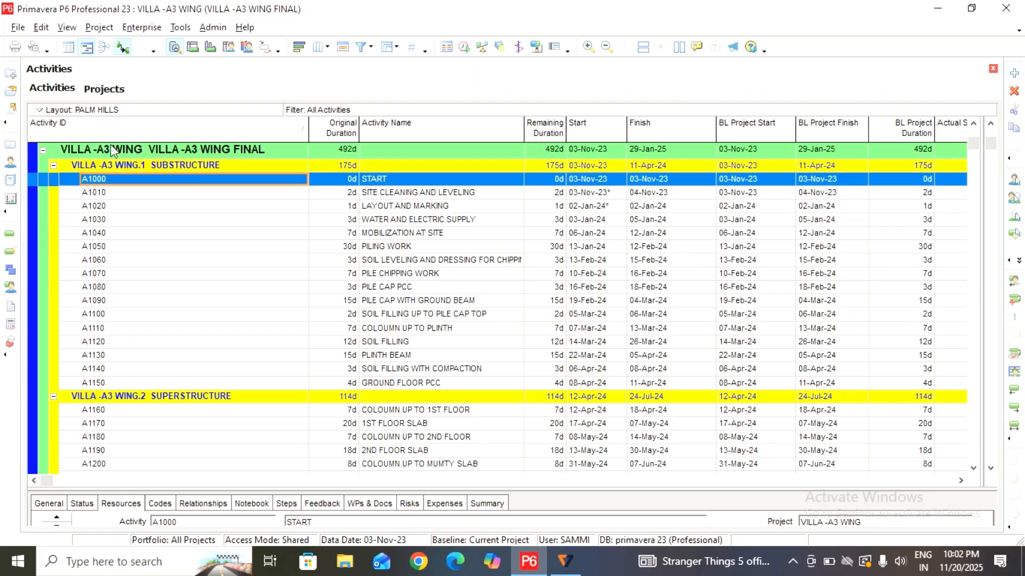
# - Start a new project under the EPS level SARVPPRATHAM DEVELOPERS PVT.LTD
pyautogui.click(11, 74)
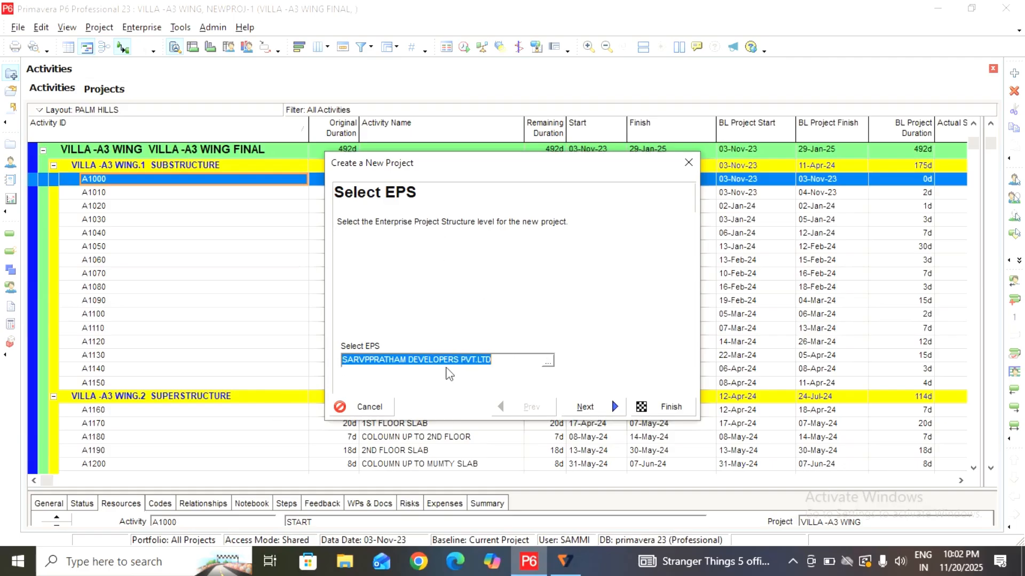
pyautogui.click(547, 361)
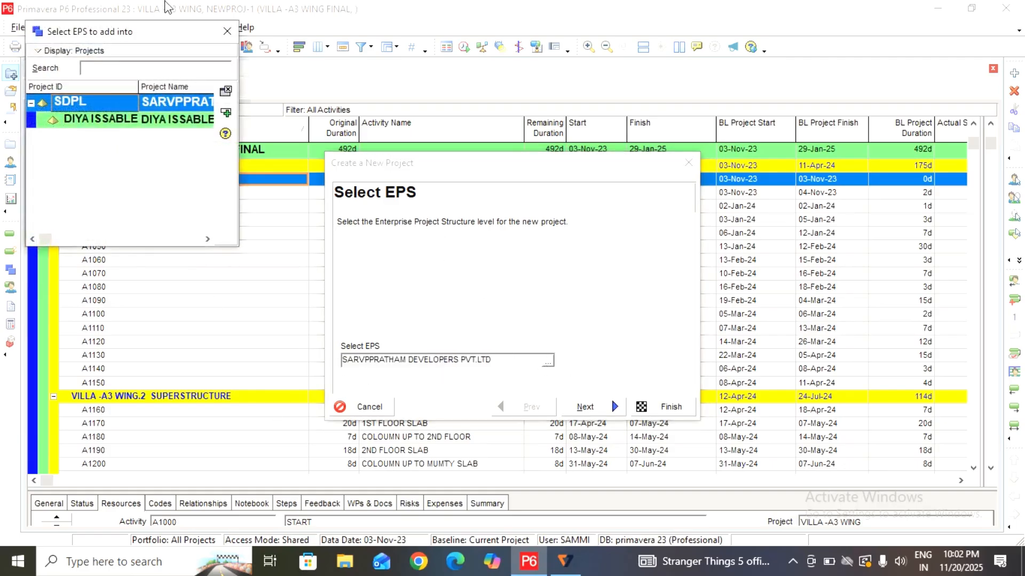
pyautogui.click(227, 31)
pyautogui.click(584, 410)
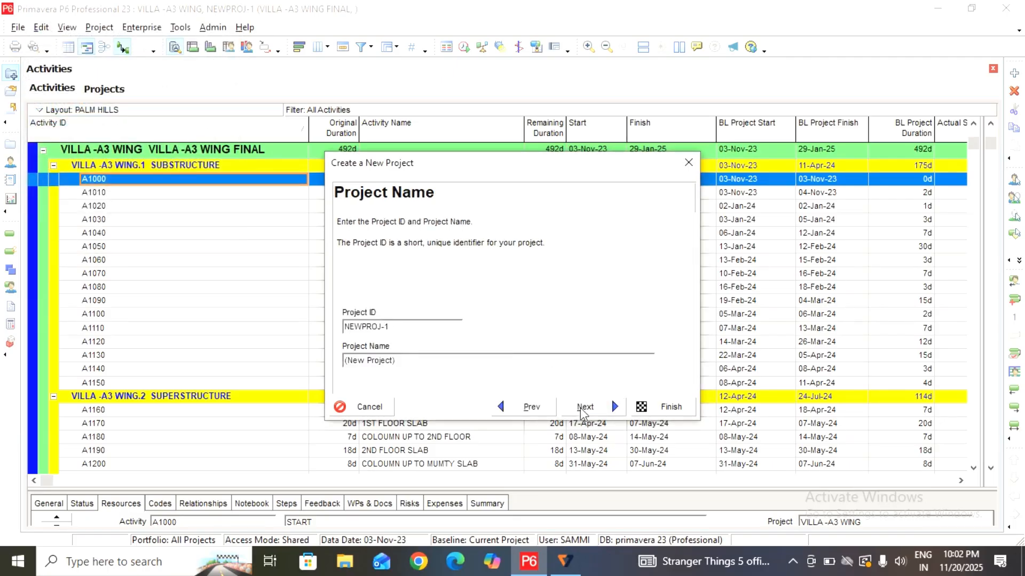
# - Set the new project's ID to TOWER A
pyautogui.click(396, 327)
pyautogui.press('BackSpace')
pyautogui.press('BackSpace')
pyautogui.press('BackSpace')
pyautogui.press('BackSpace')
pyautogui.press('BackSpace')
pyautogui.press('BackSpace')
pyautogui.press('BackSpace')
pyautogui.press('BackSpace')
pyautogui.press('BackSpace')
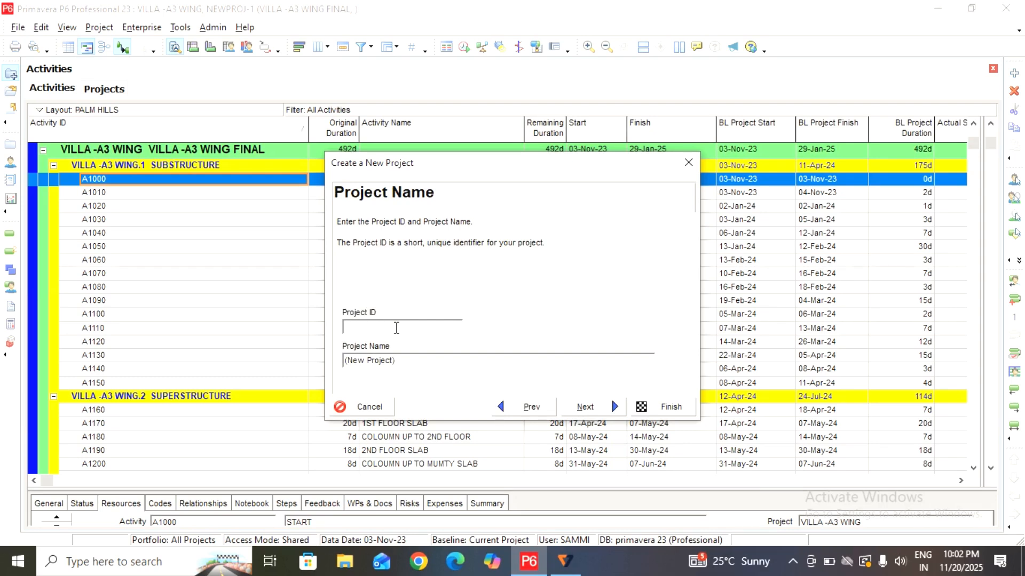
pyautogui.write('t')
pyautogui.press('BackSpace')
pyautogui.write('TOWER A')
# - Name the new project PALM HILLS and continue to its start and end dates
pyautogui.press('BackSpace')
pyautogui.press('BackSpace')
pyautogui.press('BackSpace')
pyautogui.press('BackSpace')
pyautogui.press('BackSpace')
pyautogui.press('BackSpace')
pyautogui.press('BackSpace')
pyautogui.press('BackSpace')
pyautogui.press('BackSpace')
pyautogui.press('BackSpace')
pyautogui.press('BackSpace')
pyautogui.press('BackSpace')
pyautogui.press('BackSpace')
pyautogui.write('PALM HILLS')
pyautogui.click(584, 408)
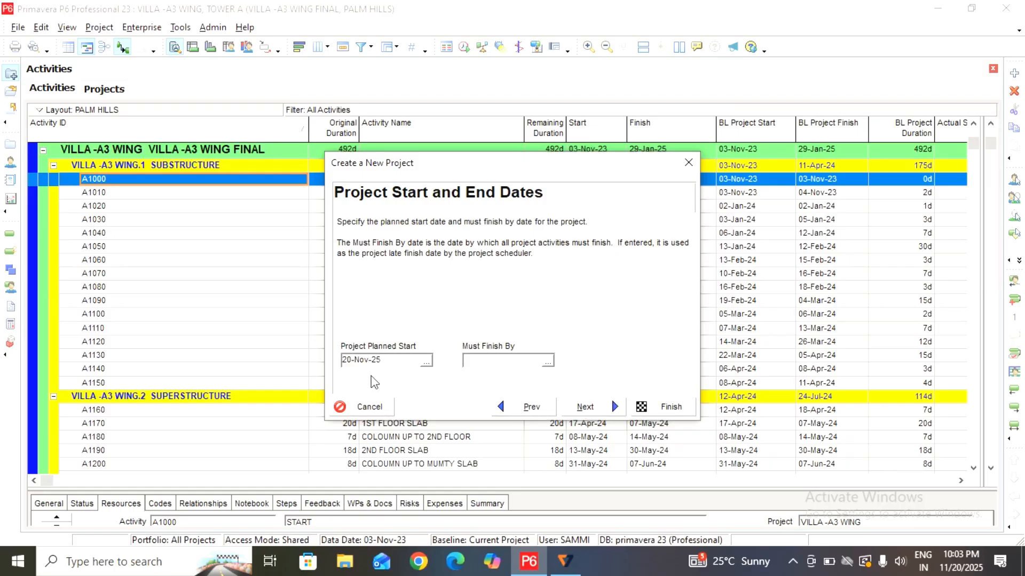
# - Set the project's planned start to 20-Nov-25 and leave the Must Finish By date empty
pyautogui.click(426, 363)
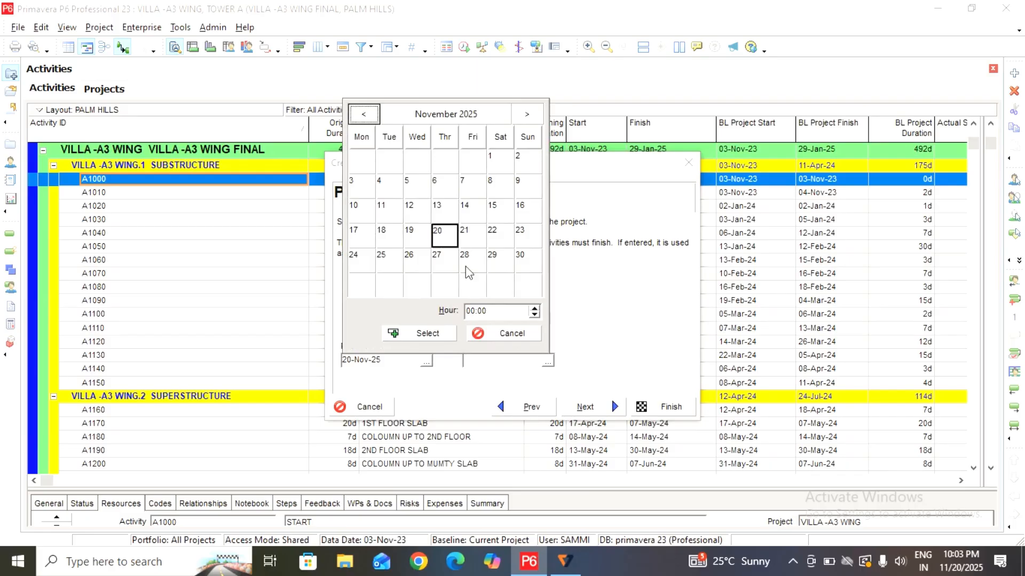
pyautogui.click(435, 333)
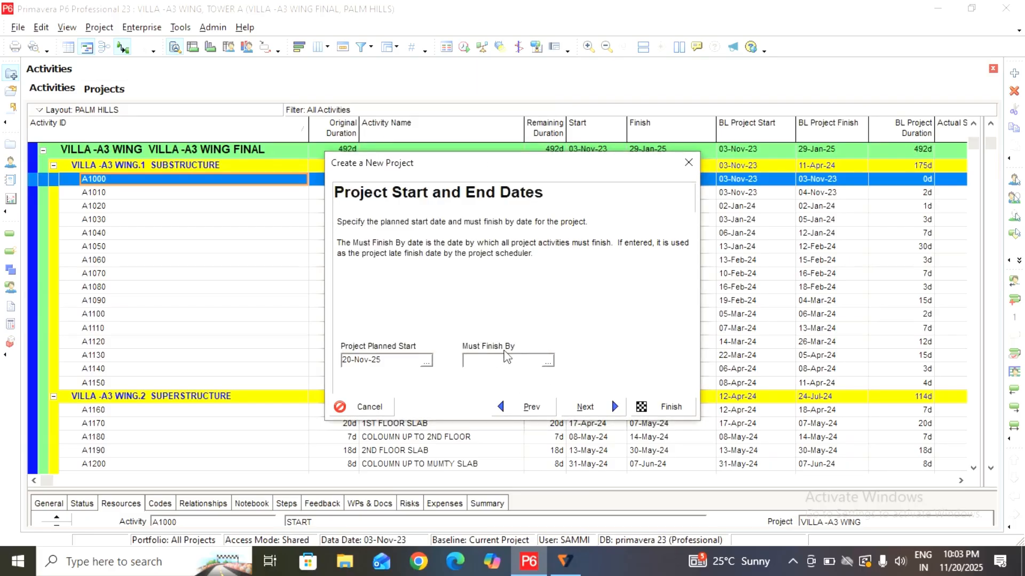
pyautogui.click(547, 361)
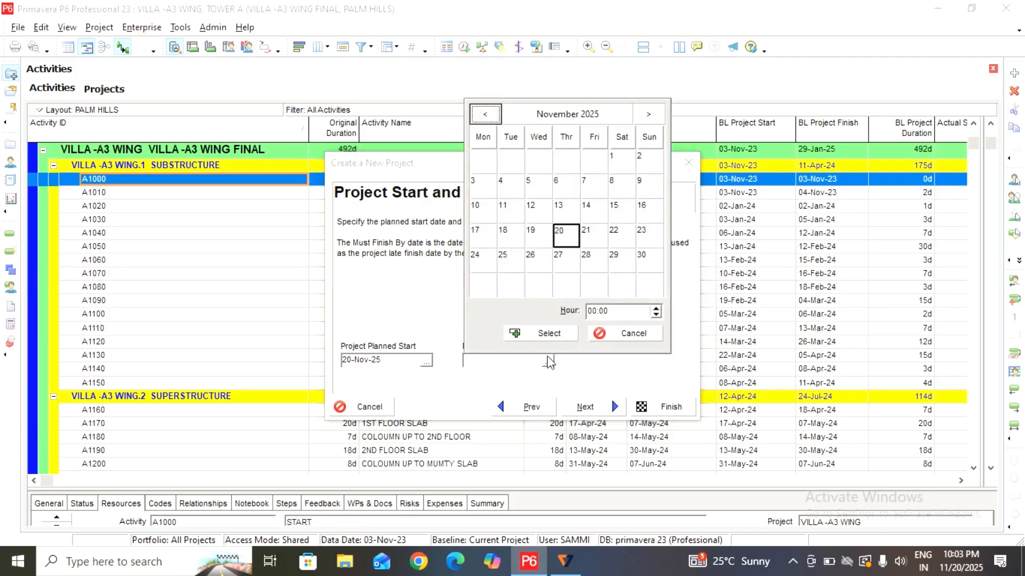
pyautogui.click(620, 335)
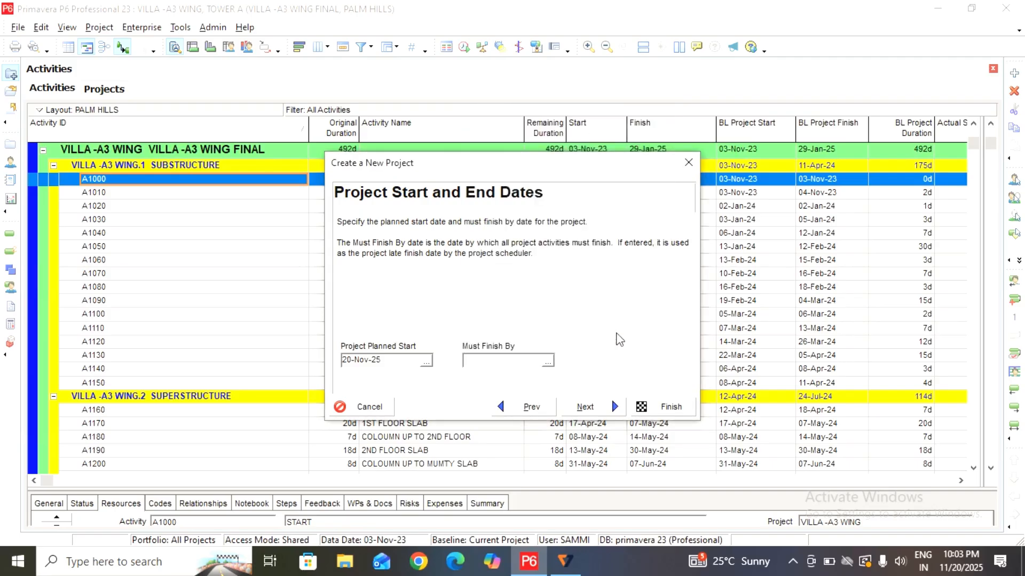
pyautogui.click(587, 409)
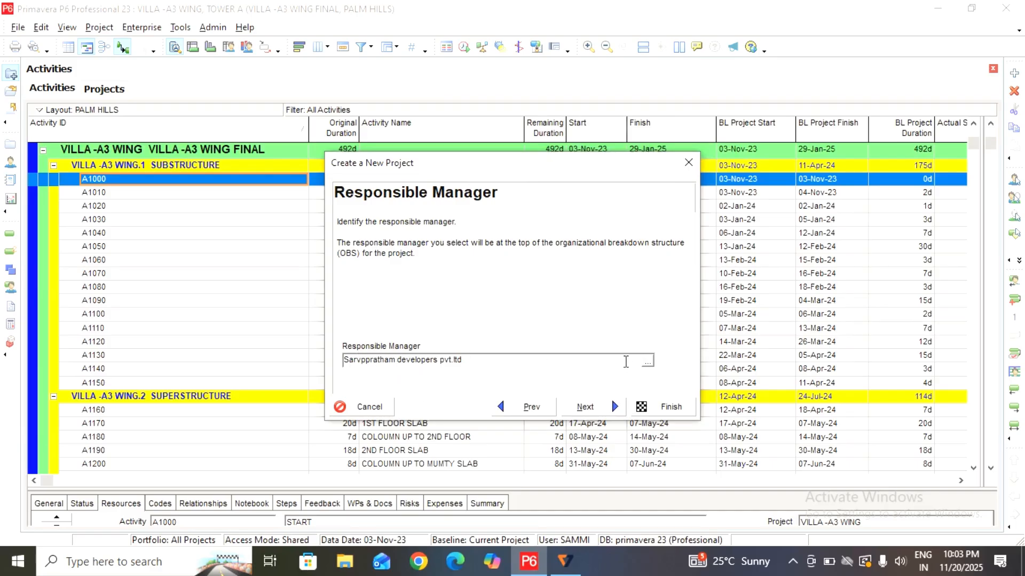
# - Assign PM as the project's responsible manager
pyautogui.click(647, 363)
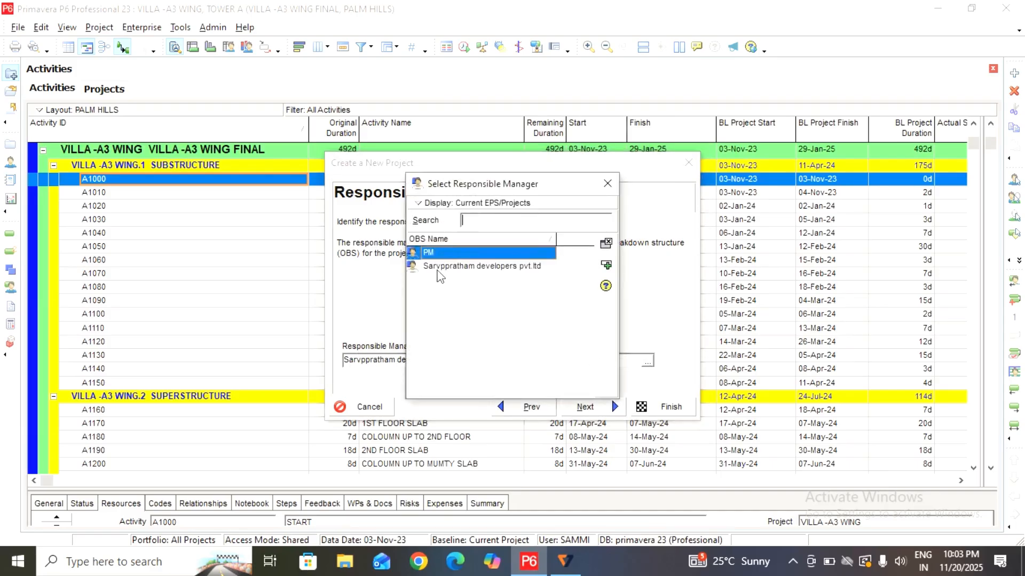
pyautogui.click(606, 266)
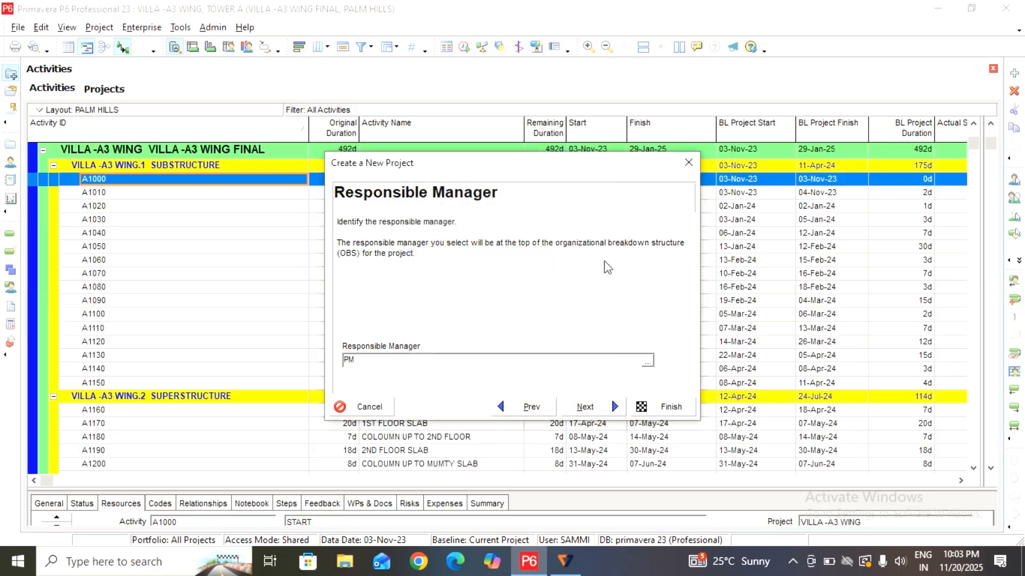
pyautogui.click(586, 408)
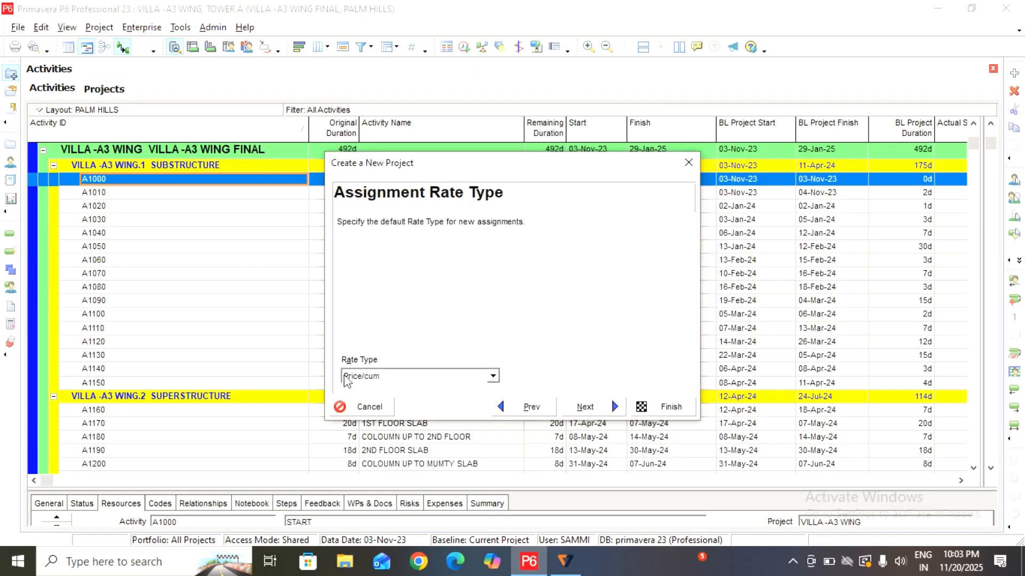
# - Set the default assignment rate type to Price / Unit and finish creating the project
pyautogui.click(493, 376)
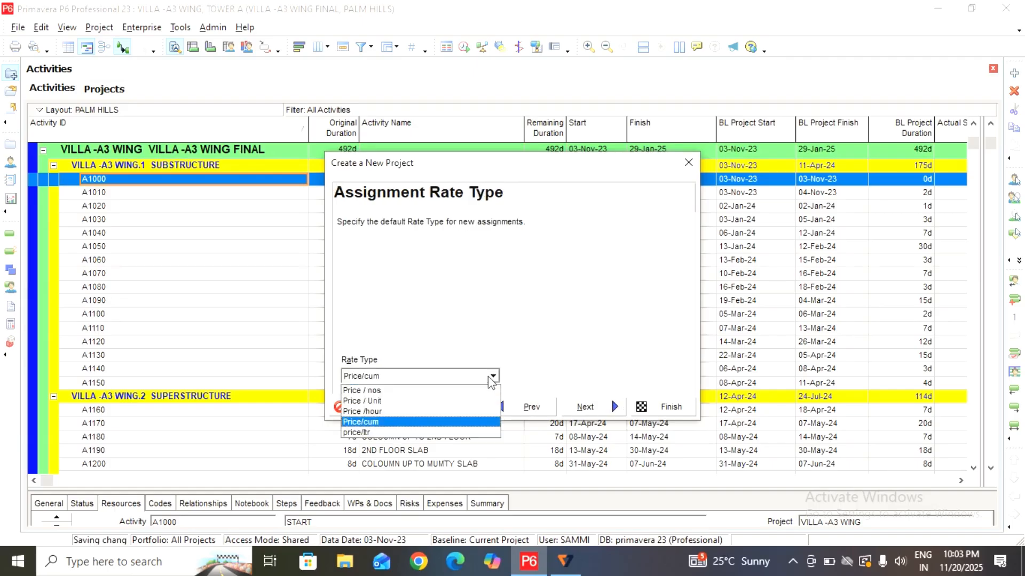
pyautogui.click(389, 401)
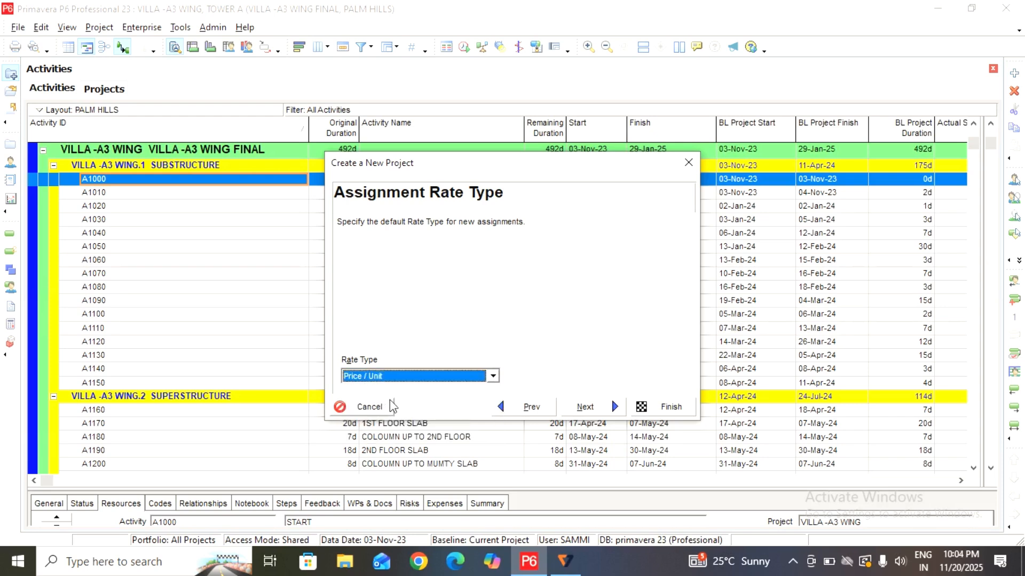
pyautogui.click(580, 411)
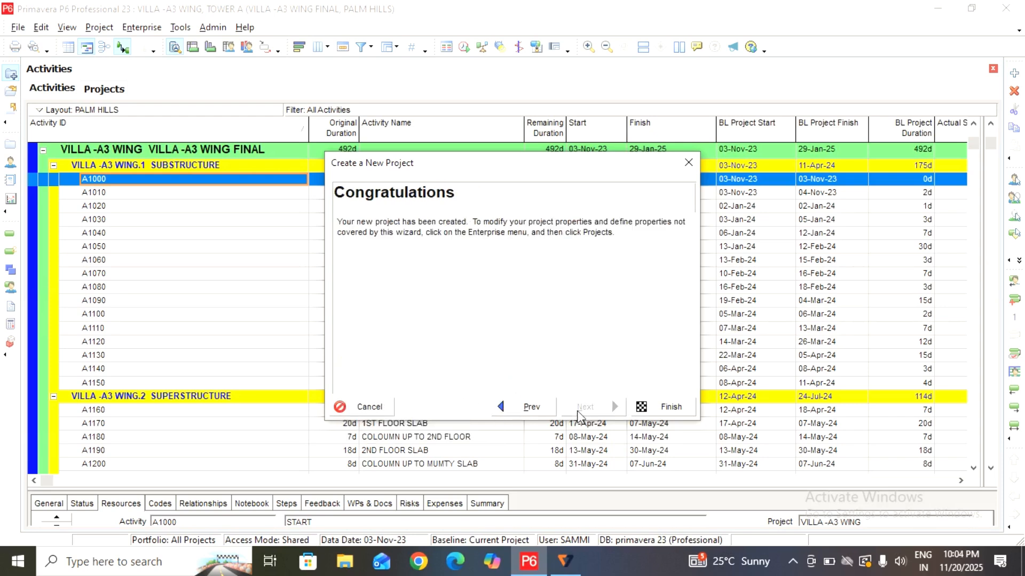
pyautogui.click(673, 408)
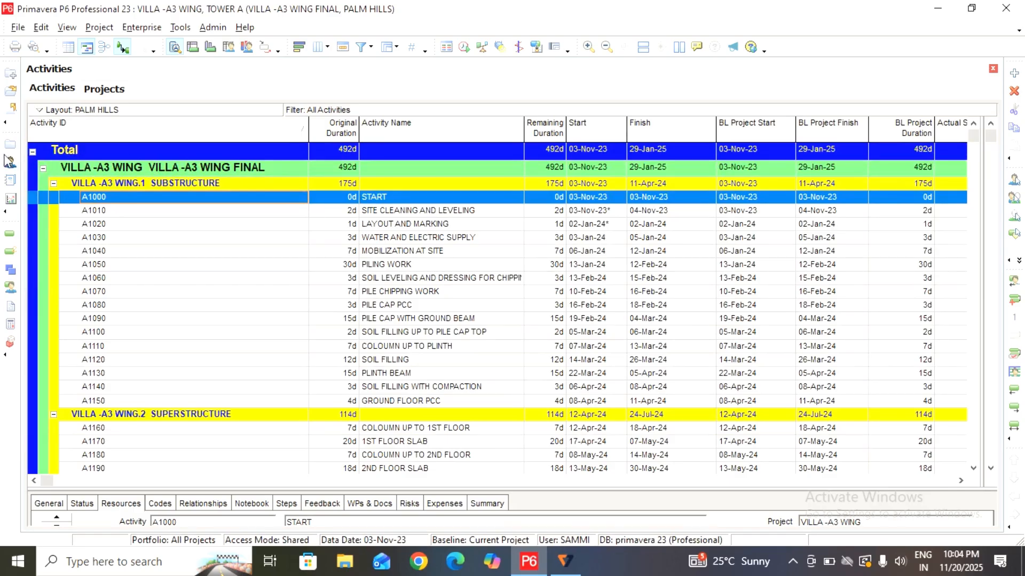
# - Open only the TOWER A project from the project list under SDPL
pyautogui.click(6, 145)
pyautogui.rightClick(6, 146)
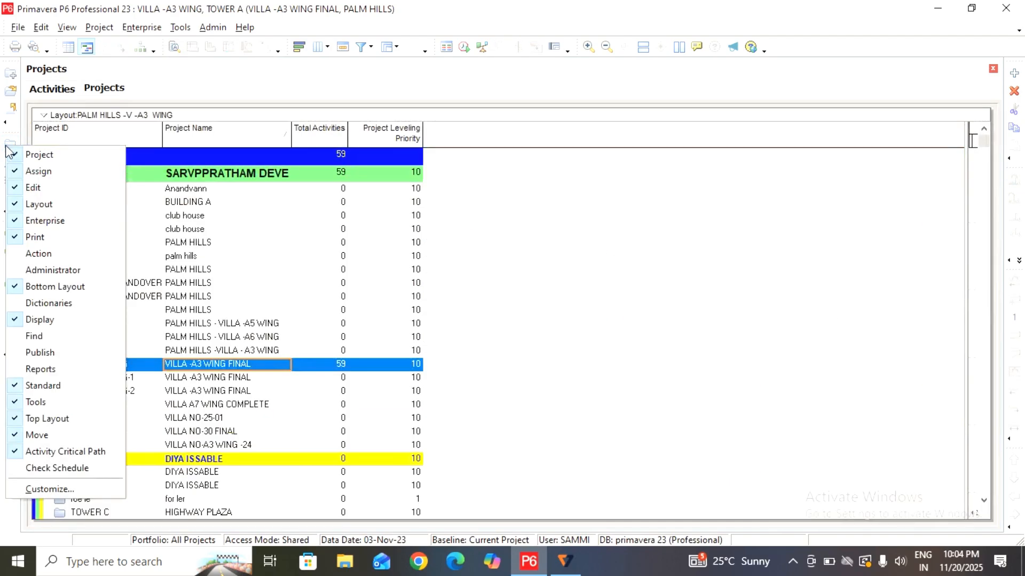
pyautogui.click(134, 191)
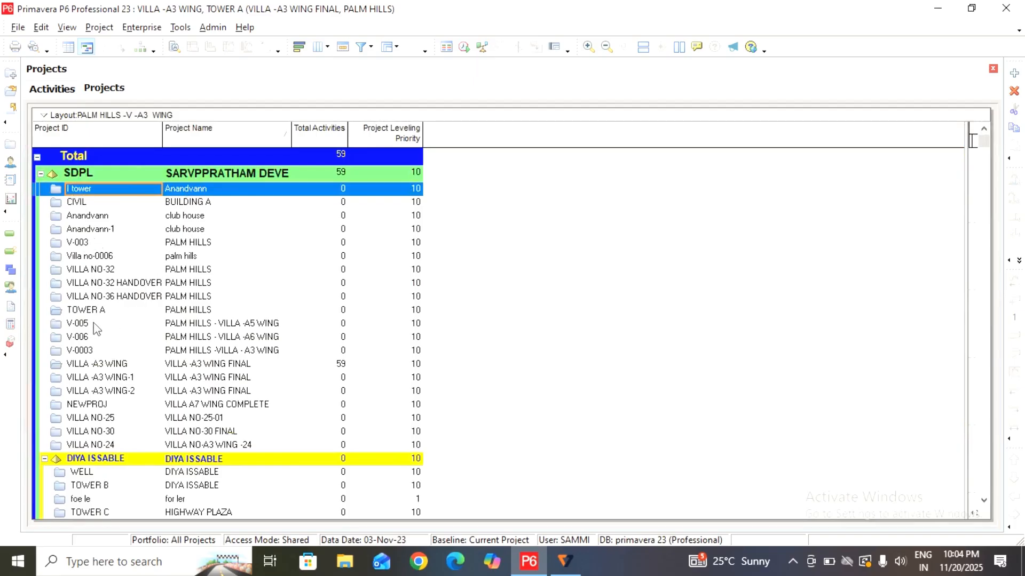
pyautogui.click(114, 314)
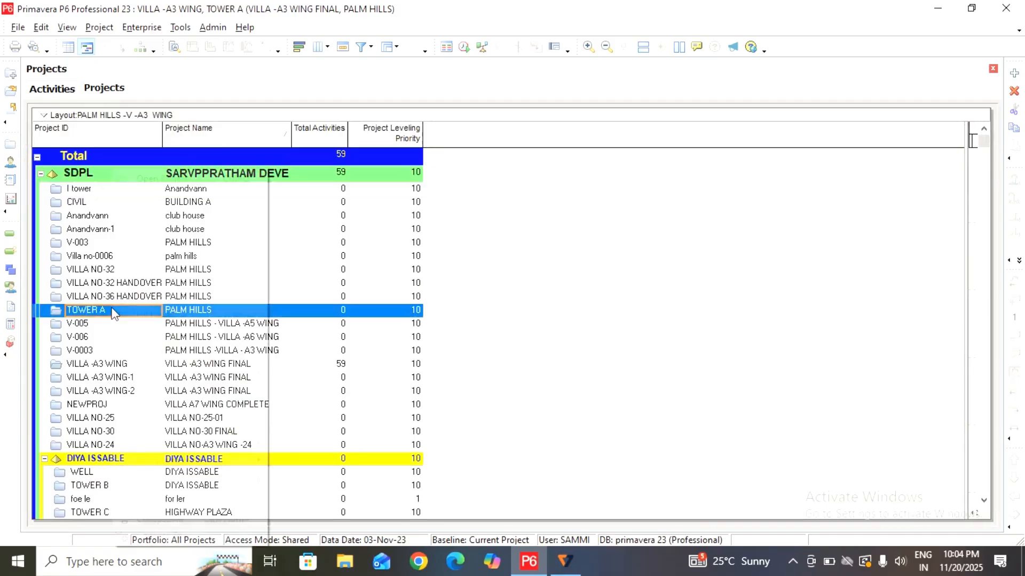
pyautogui.rightClick(114, 314)
pyautogui.click(181, 178)
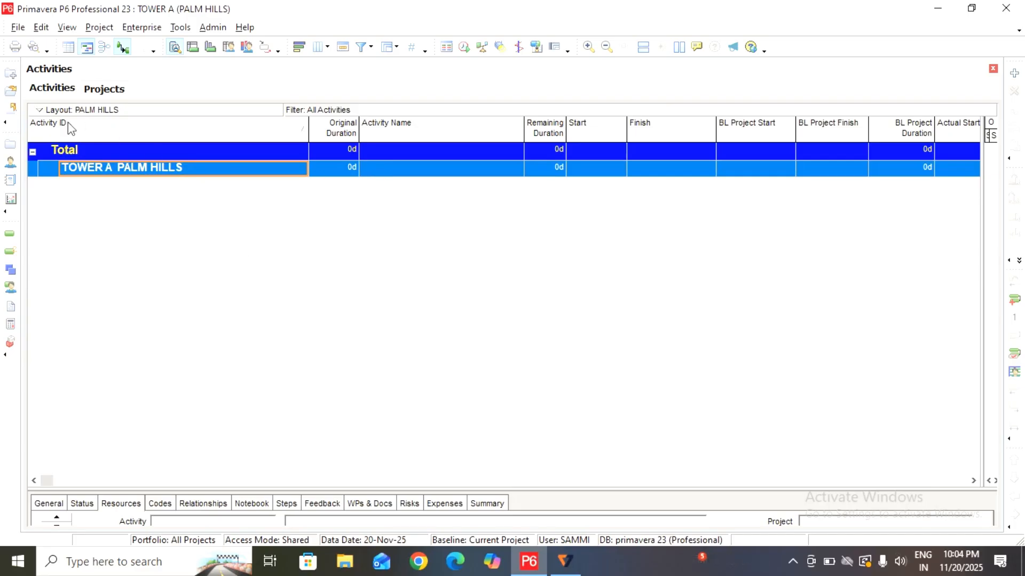
# - View all OBS elements in the Organizational Breakdown Structure, then close it
pyautogui.click(142, 29)
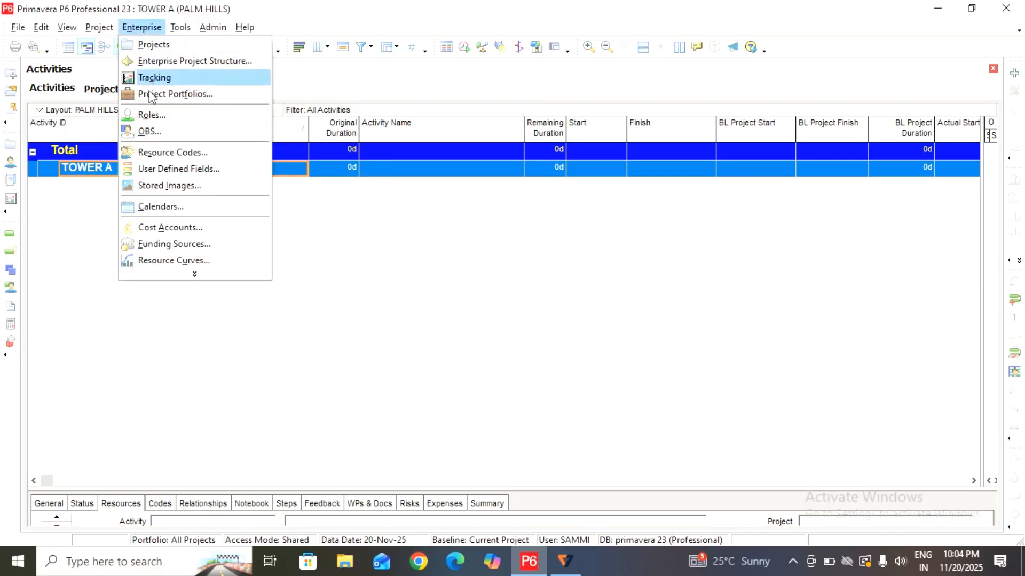
pyautogui.click(151, 134)
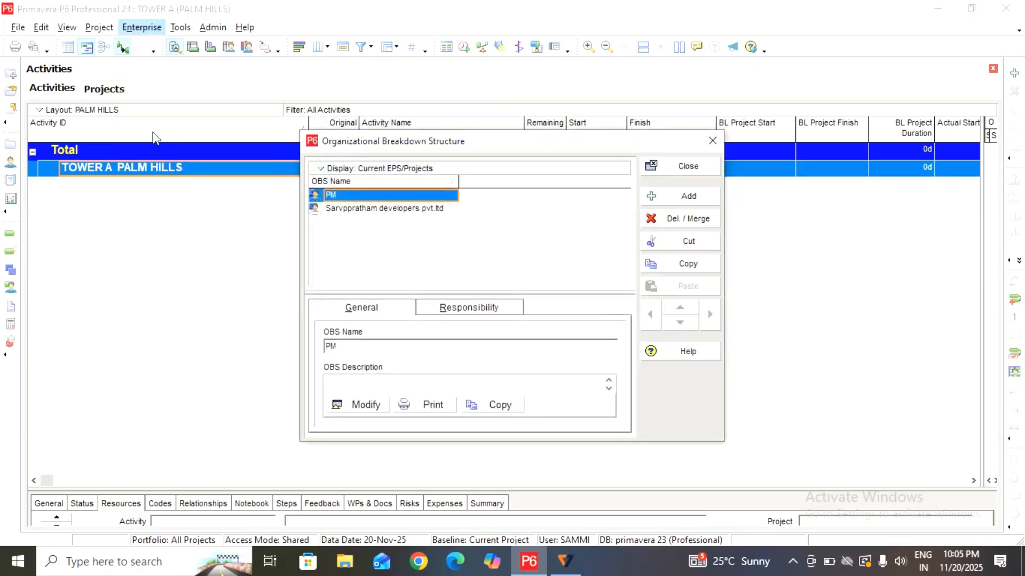
pyautogui.rightClick(497, 206)
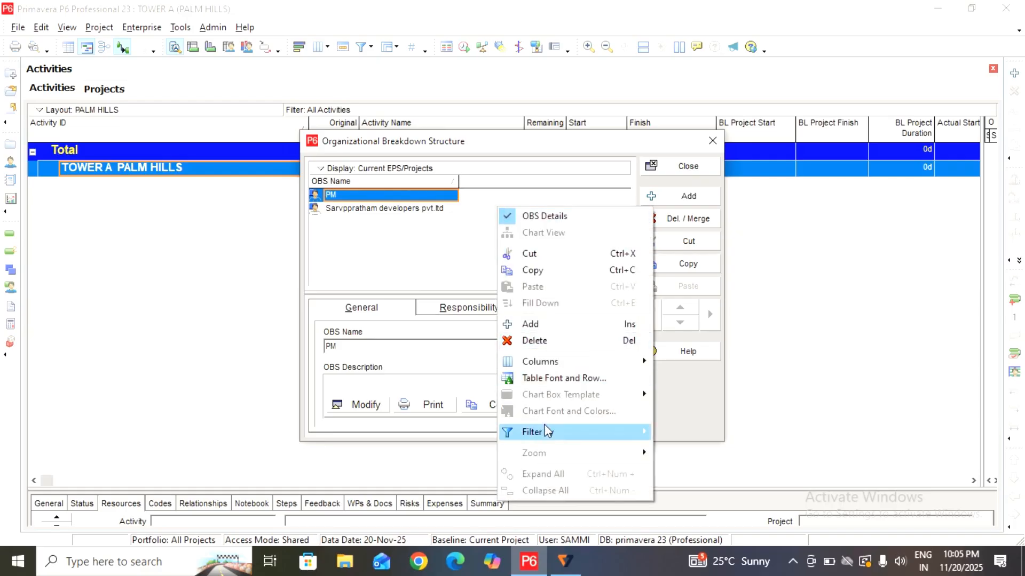
pyautogui.moveTo(571, 430)
pyautogui.click(710, 447)
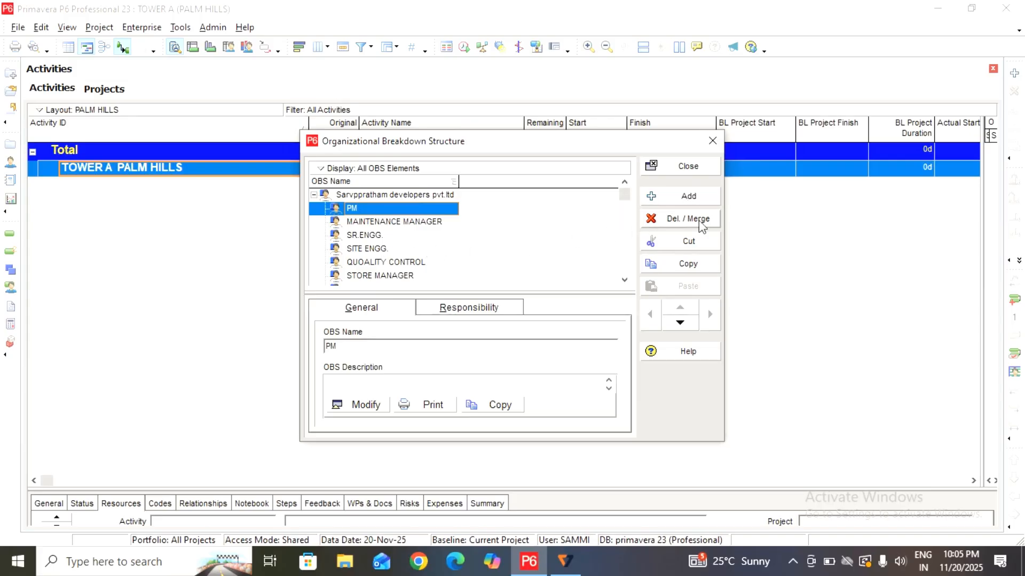
pyautogui.click(703, 168)
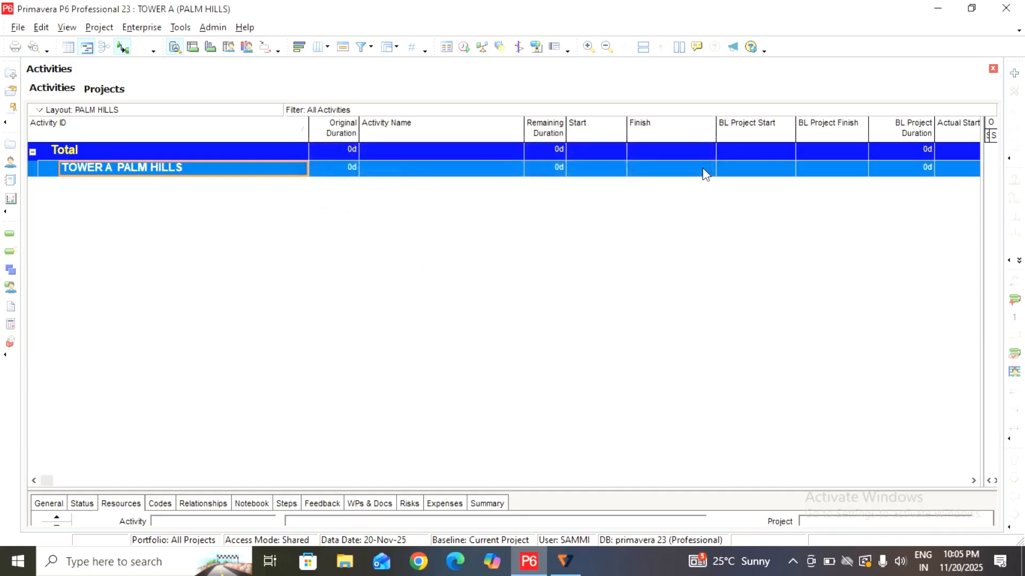
# - In the project's WBS, add an element under TOWER A and name it SUBSTRUCTURE
pyautogui.click(145, 28)
pyautogui.press('Escape')
pyautogui.click(9, 273)
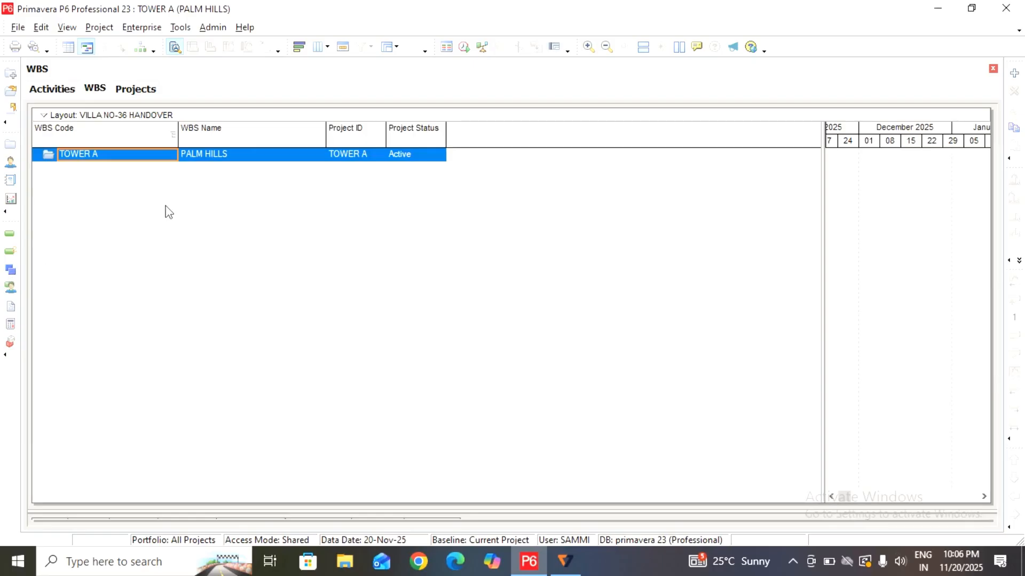
pyautogui.rightClick(261, 156)
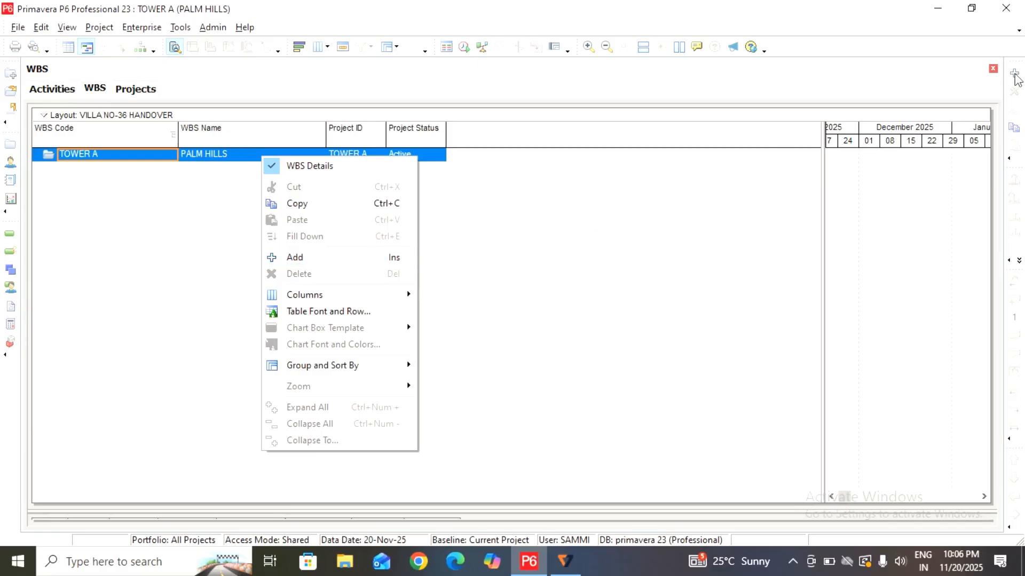
pyautogui.click(302, 258)
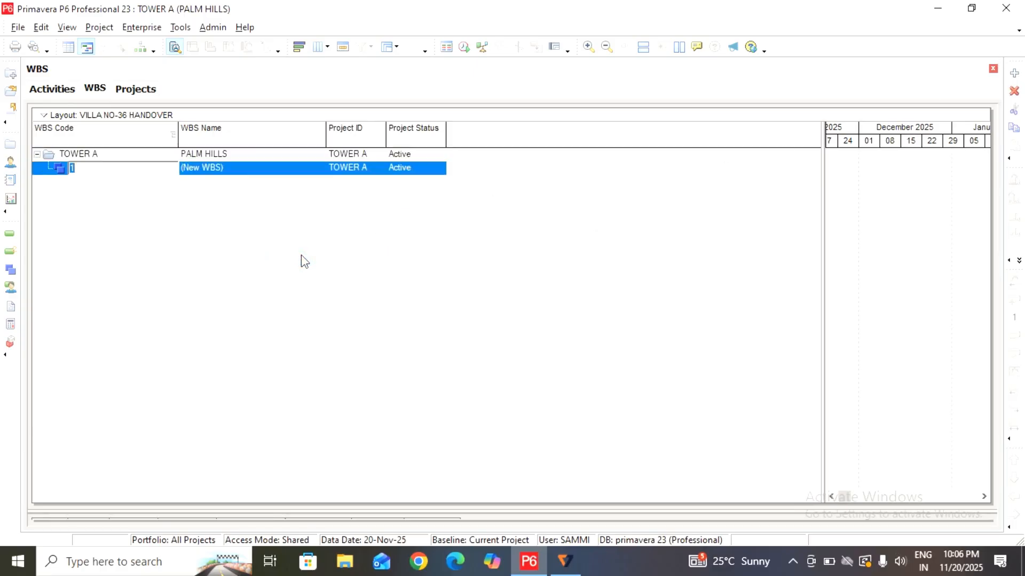
pyautogui.click(239, 168)
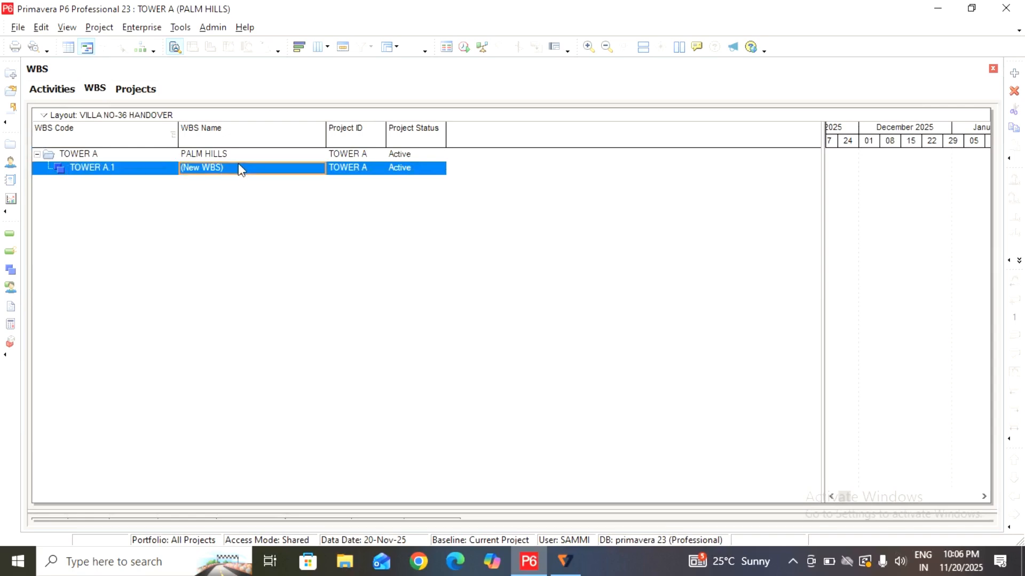
pyautogui.click(239, 169)
pyautogui.write('SUBSTRUCTURE')
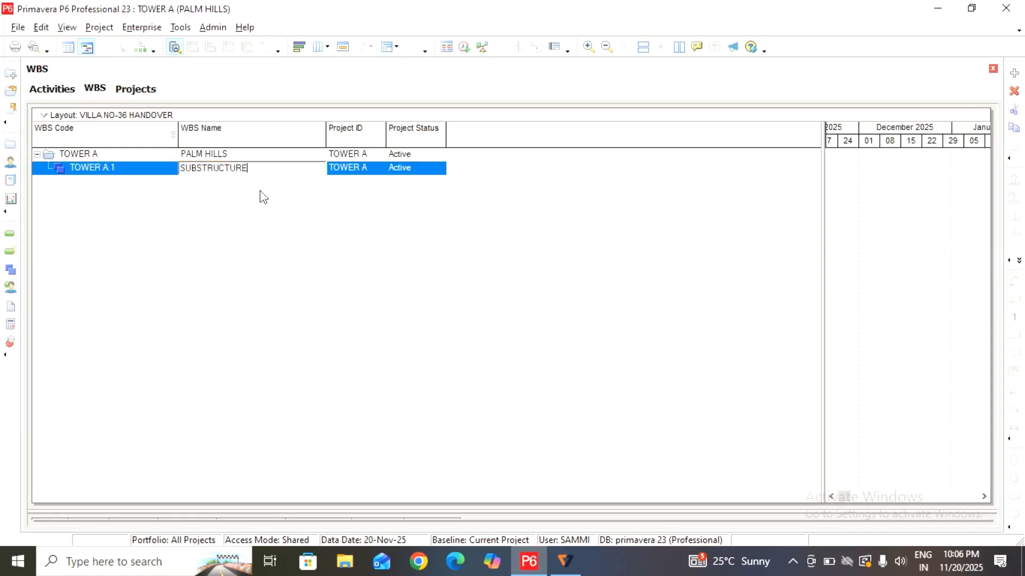
# - Add a WBS element under SUBSTRUCTURE and name it SUPERSTRUCTURE
pyautogui.press('Return')
pyautogui.rightClick(258, 167)
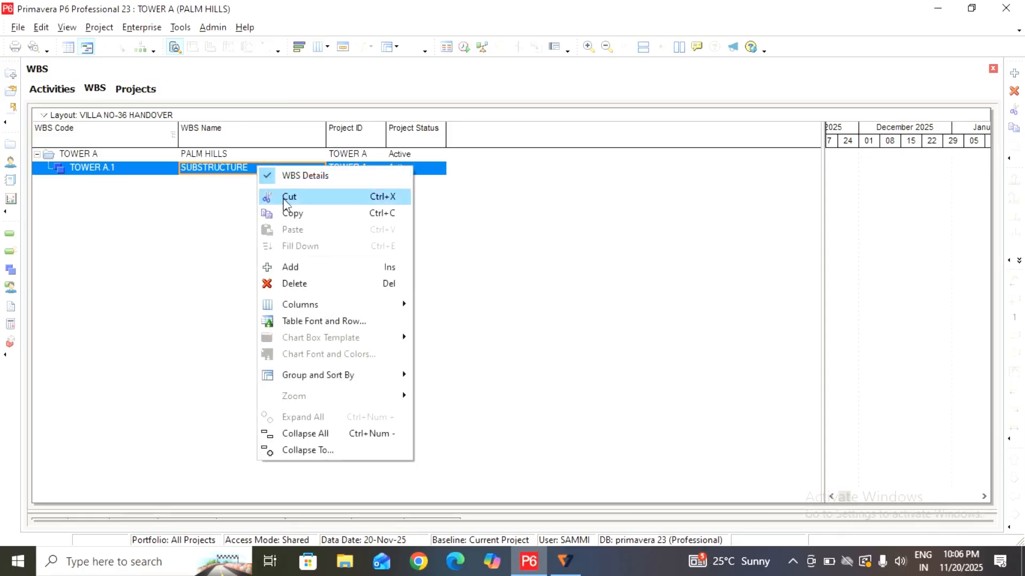
pyautogui.click(293, 266)
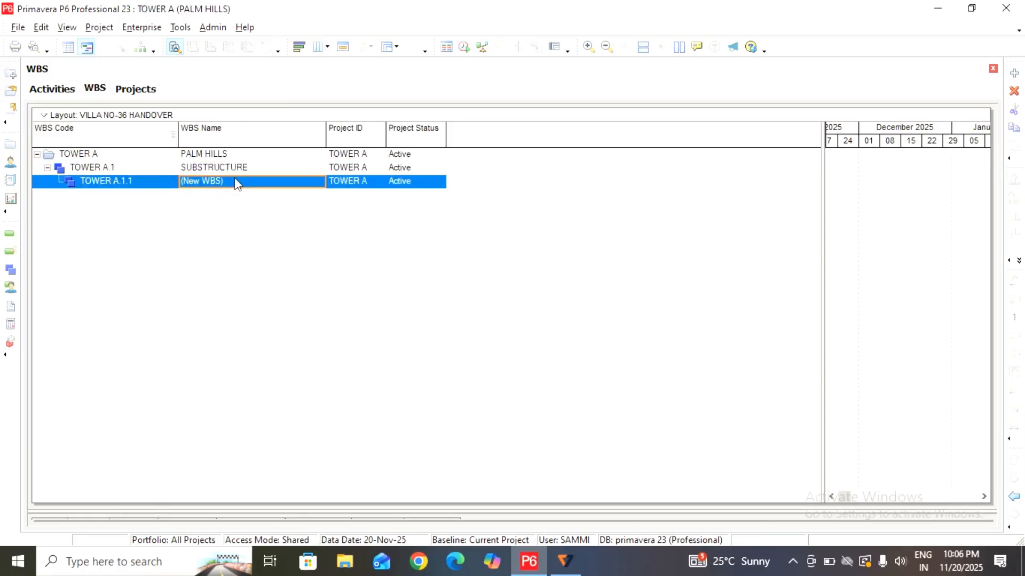
pyautogui.write('SUPERSTRUCTURE')
pyautogui.press('Return')
# - Add a WBS element under SUPERSTRUCTURE and name it FINISHING WORK
pyautogui.rightClick(233, 179)
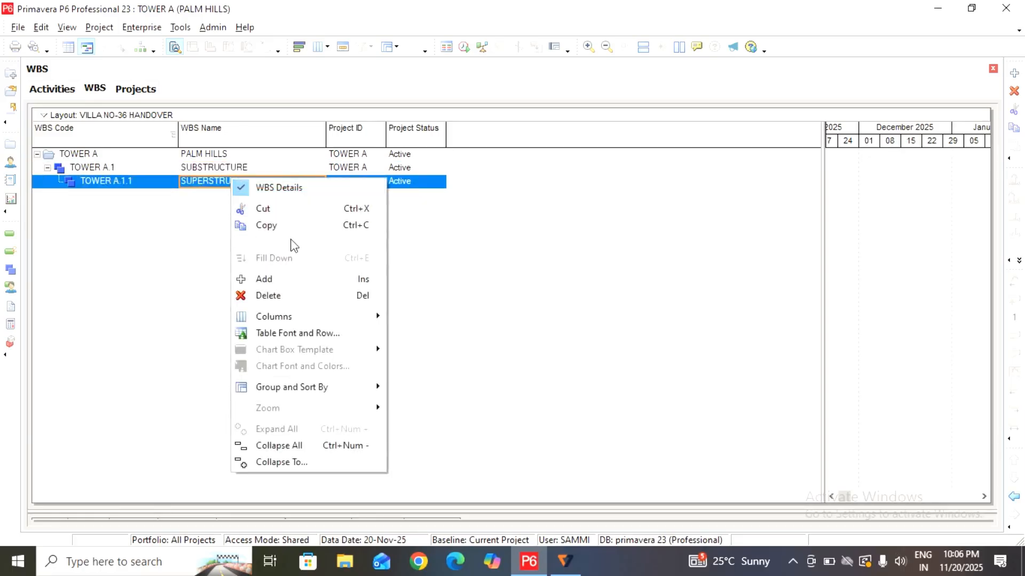
pyautogui.click(276, 280)
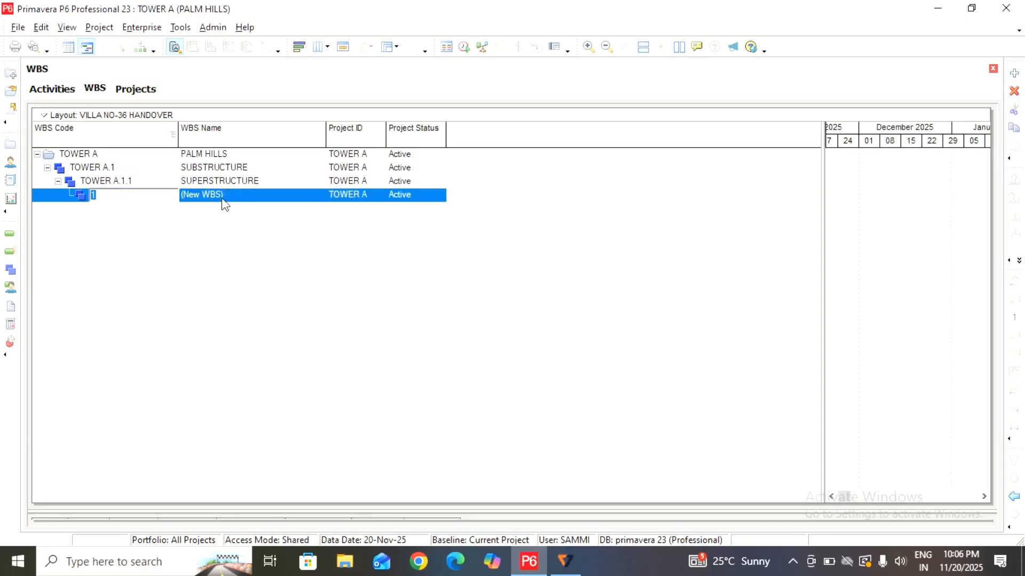
pyautogui.click(222, 199)
pyautogui.write('FINISHING WORK')
# - Add a WBS element under FINISHING WORK and name it EXTERNAL DEVELOPMENT
pyautogui.rightClick(261, 195)
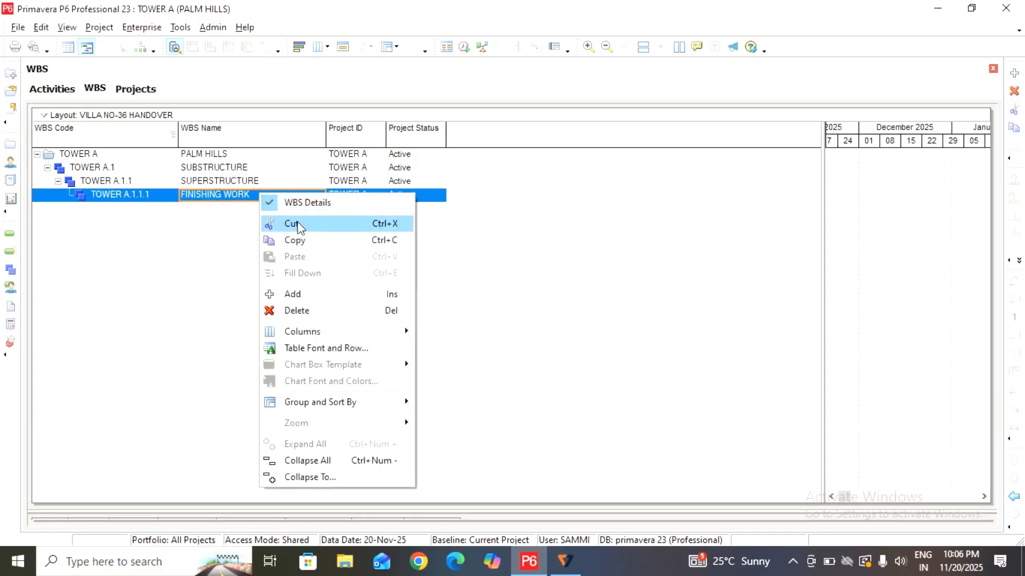
pyautogui.click(307, 288)
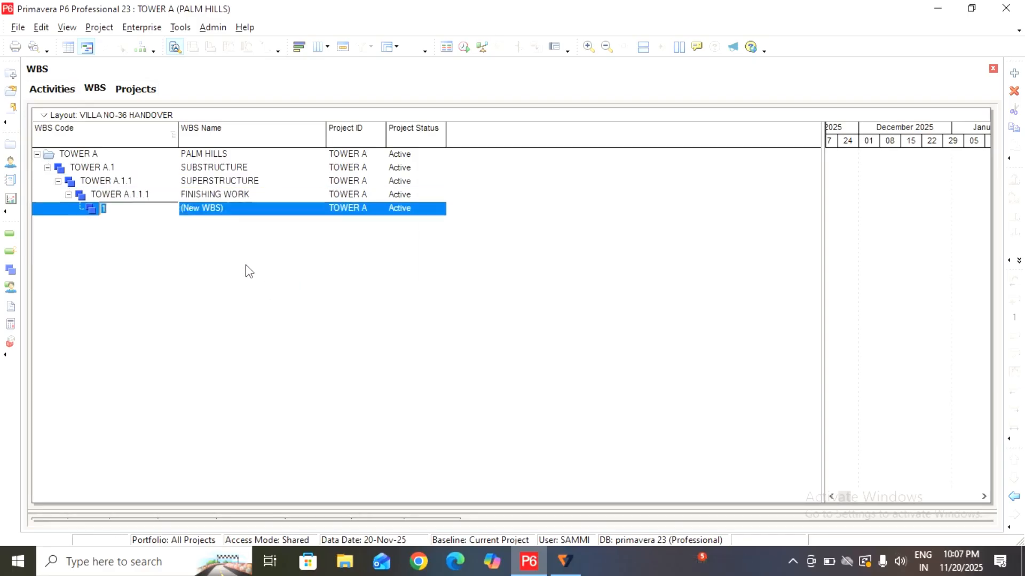
pyautogui.click(233, 213)
pyautogui.write('E')
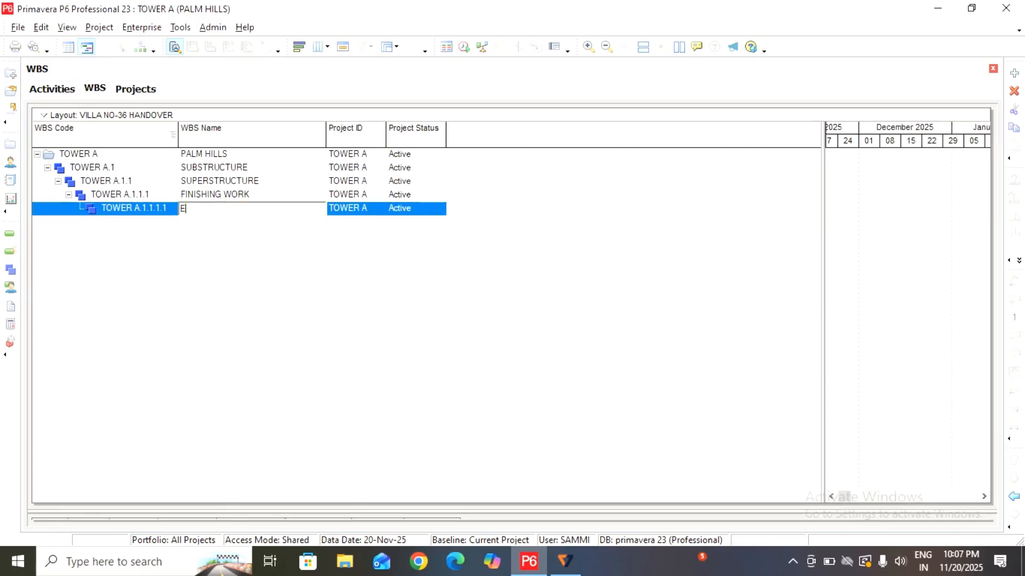
pyautogui.write('XTERNA')
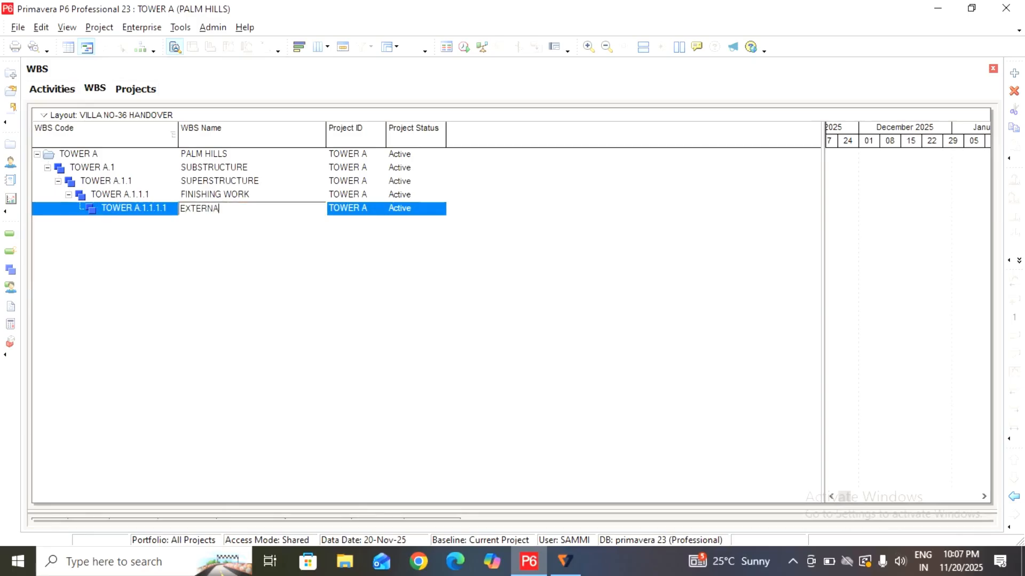
pyautogui.write('L DEVELOPMENT')
pyautogui.press('Return')
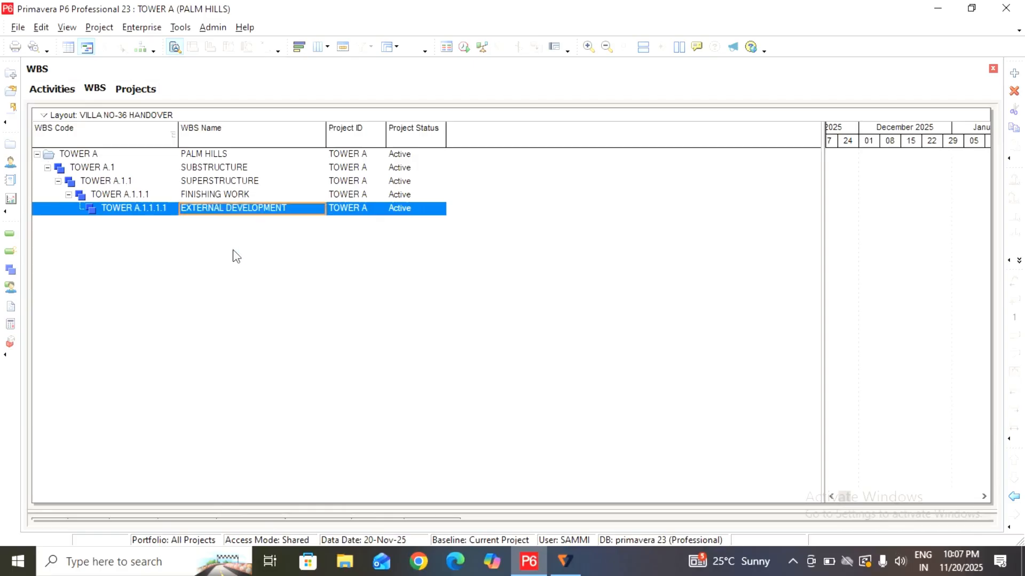
# - Outdent SUPERSTRUCTURE, FINISHING WORK and EXTERNAL DEVELOPMENT to the same WBS level as SUBSTRUCTURE, directly under TOWER A
pyautogui.click(199, 182)
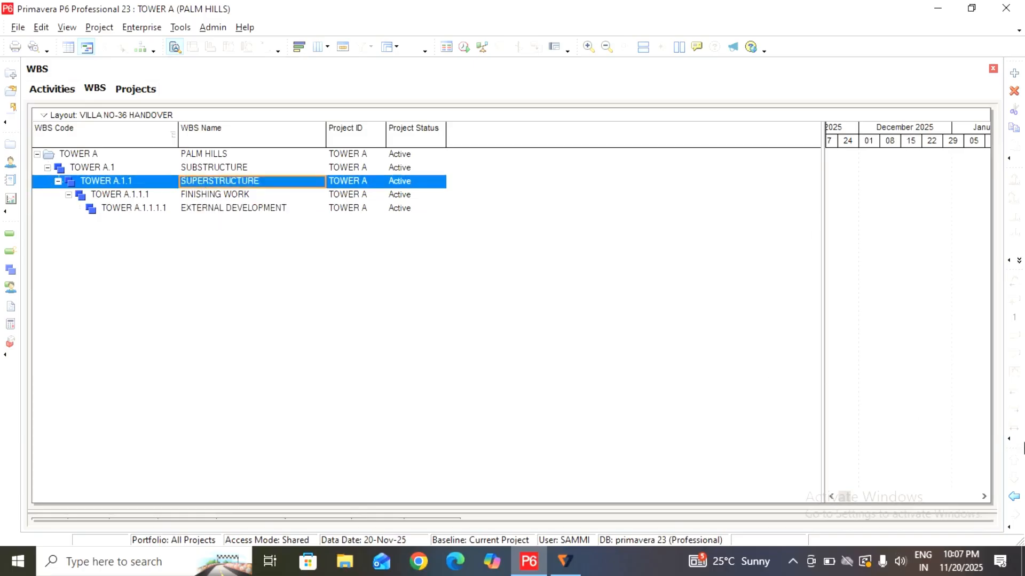
pyautogui.hotkey('alt', 'Left')
pyautogui.click(212, 195)
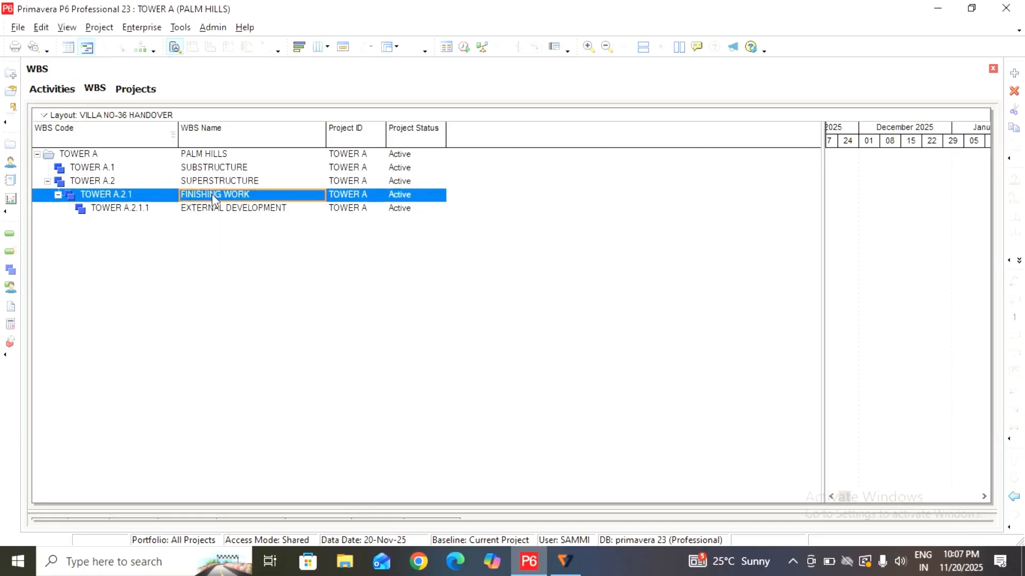
pyautogui.hotkey('alt', 'Left')
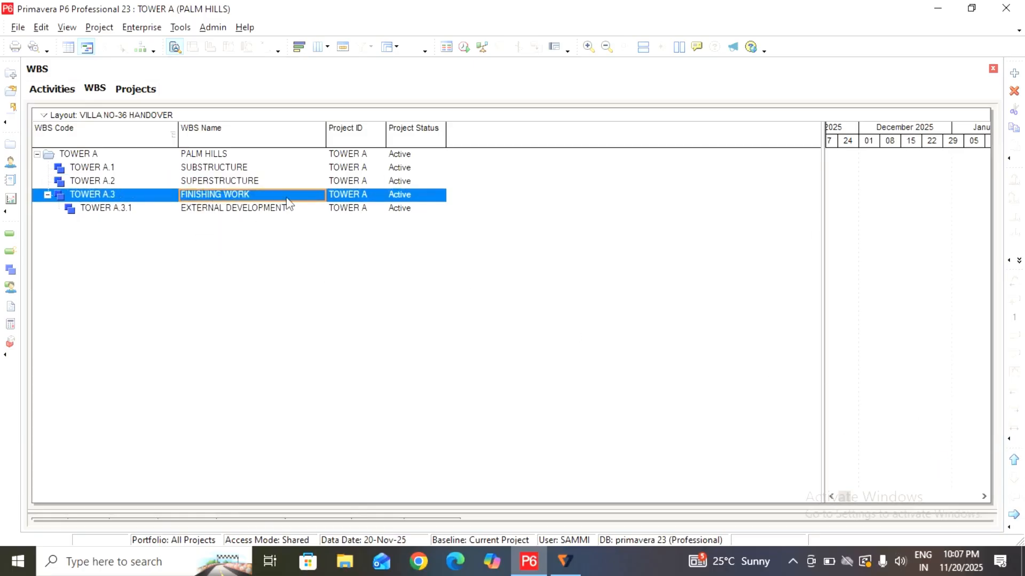
pyautogui.click(243, 209)
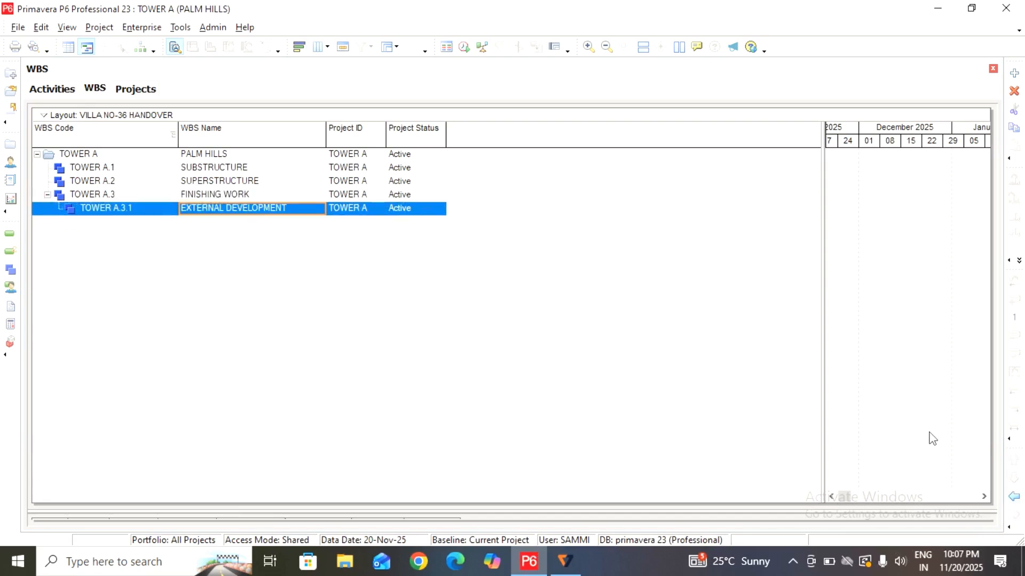
pyautogui.click(1014, 496)
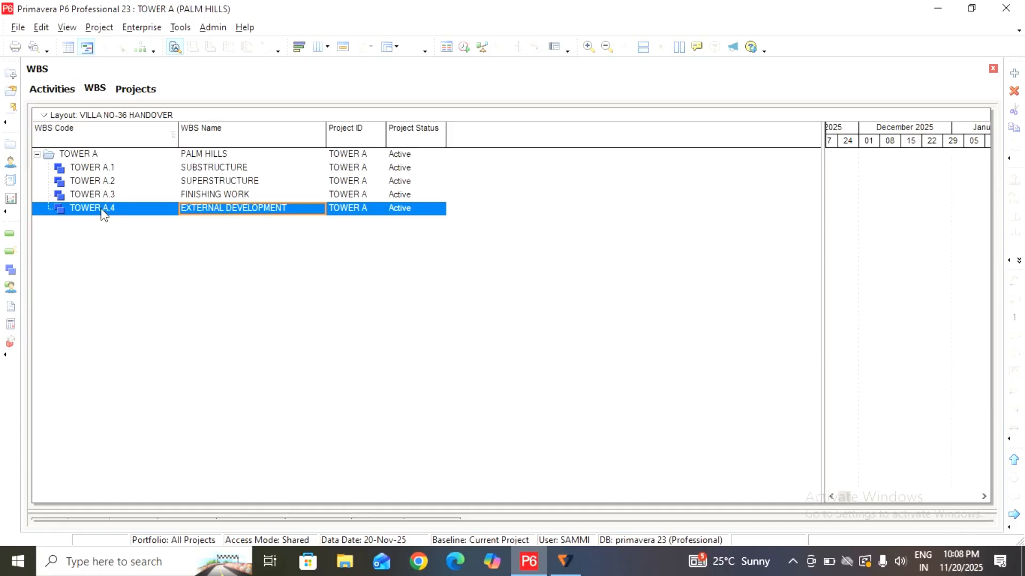
# - Locate the Indian Rupee in the Currencies list, add a new currency entry with its default settings, and close the list
pyautogui.click(212, 28)
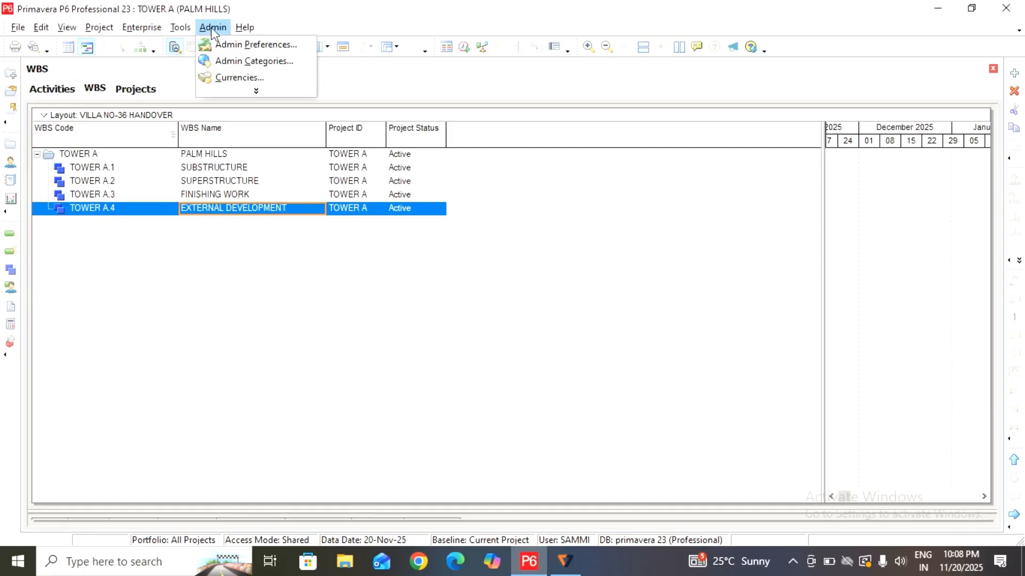
pyautogui.click(248, 78)
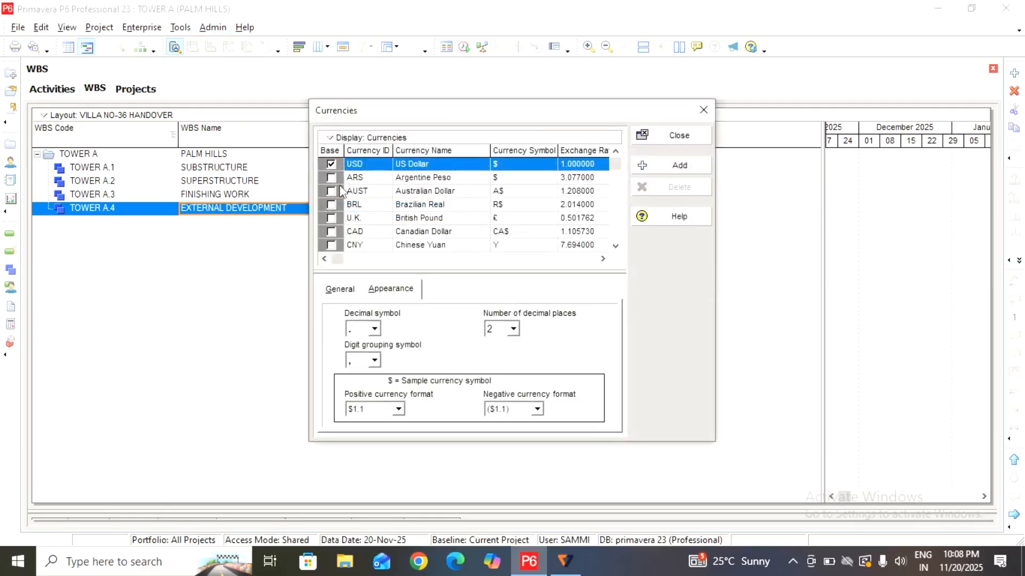
pyautogui.scroll(-1, 491, 206)
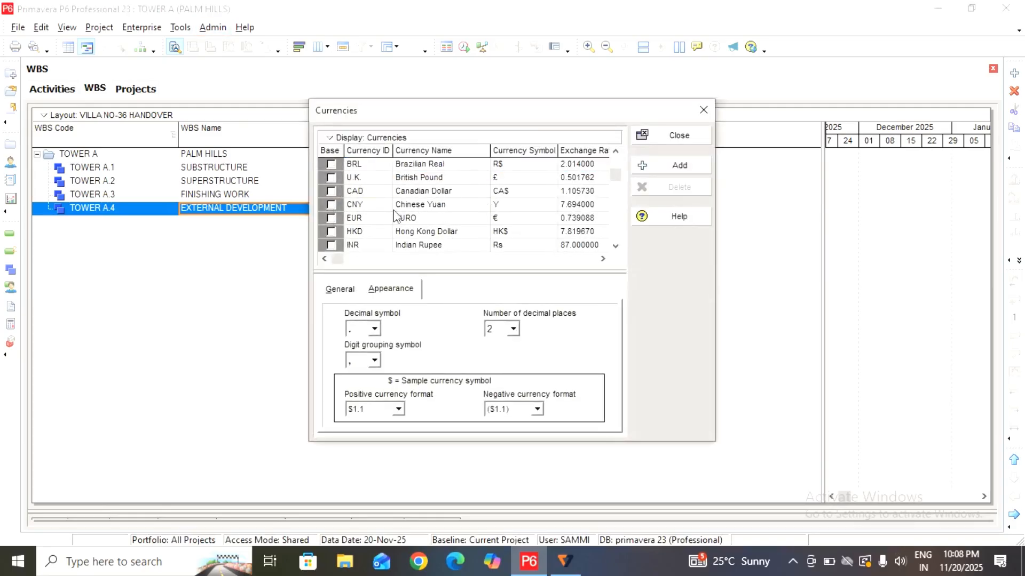
pyautogui.click(370, 247)
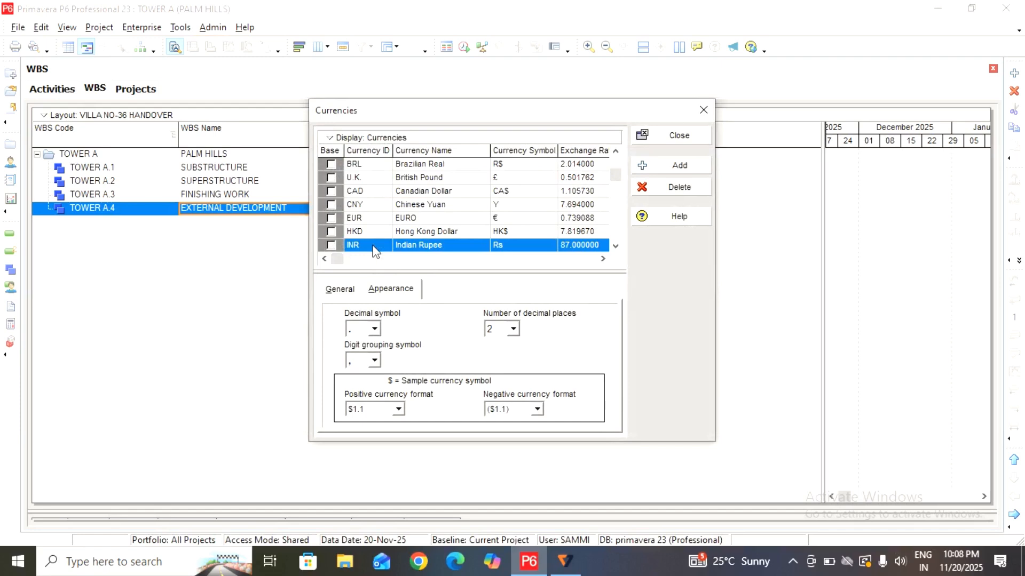
pyautogui.click(679, 167)
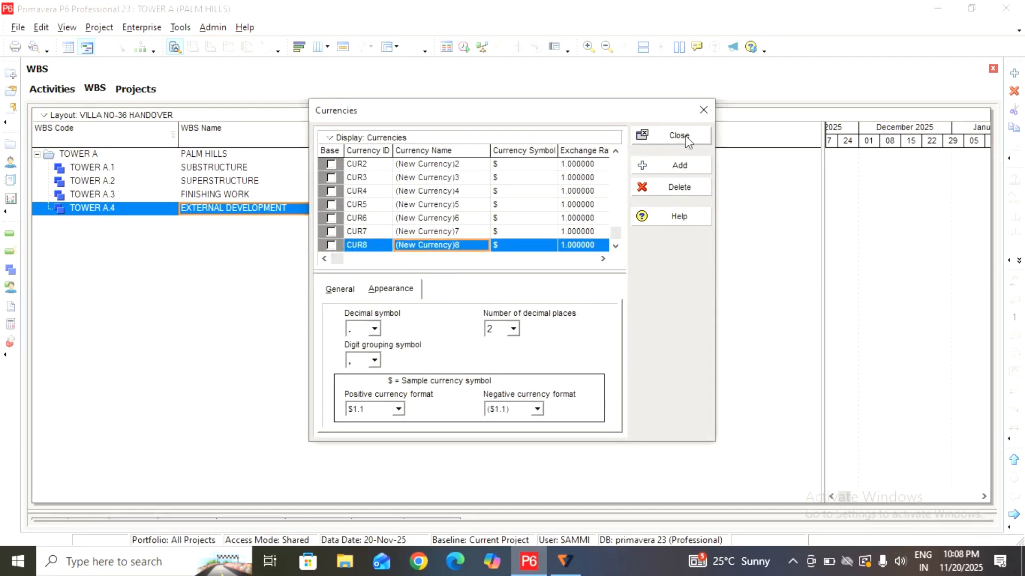
pyautogui.click(679, 136)
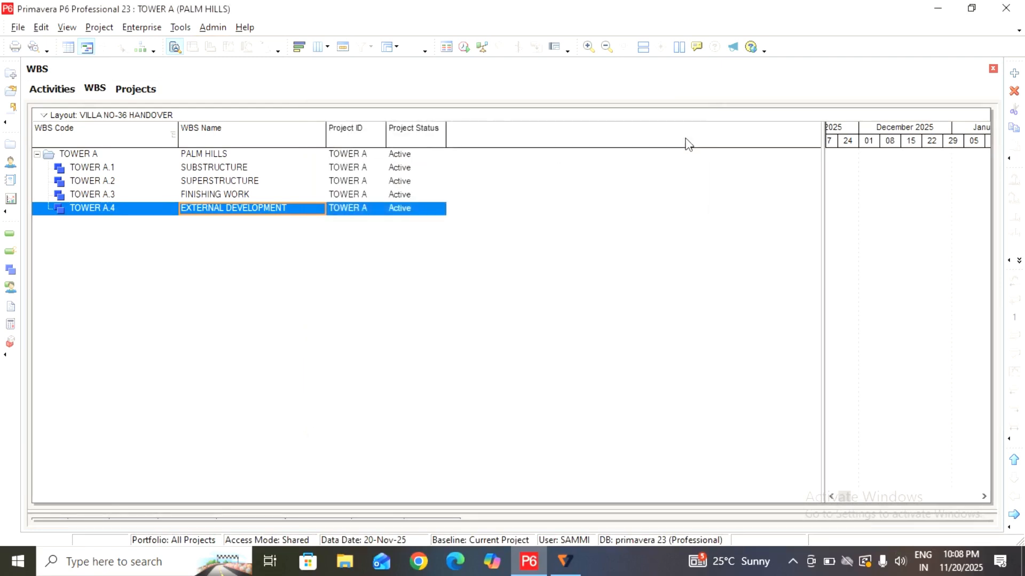
# - Add a global calendar copied from (New Calendar) and name it TOWER A
pyautogui.click(110, 32)
pyautogui.click(144, 32)
pyautogui.click(144, 32)
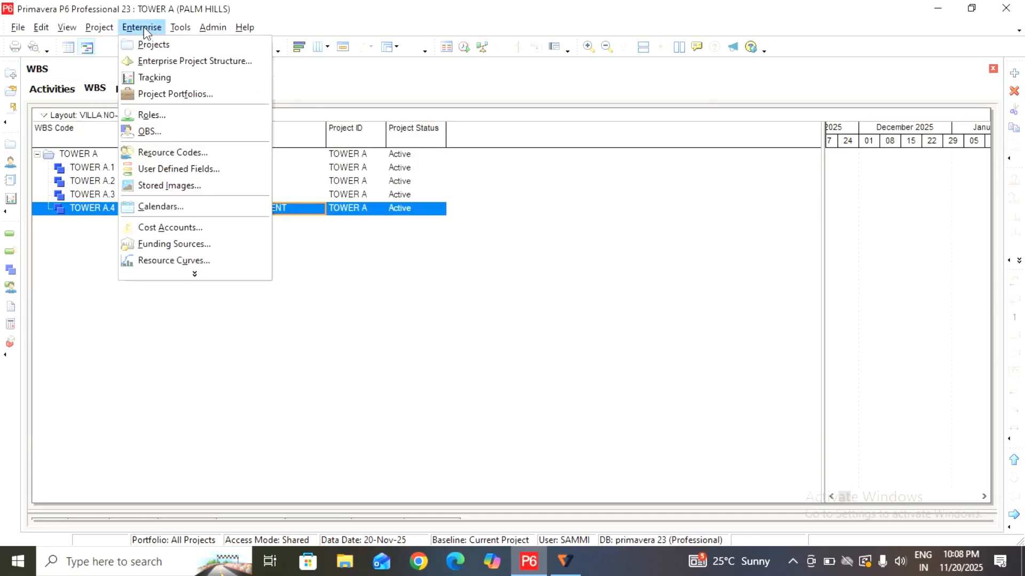
pyautogui.click(160, 208)
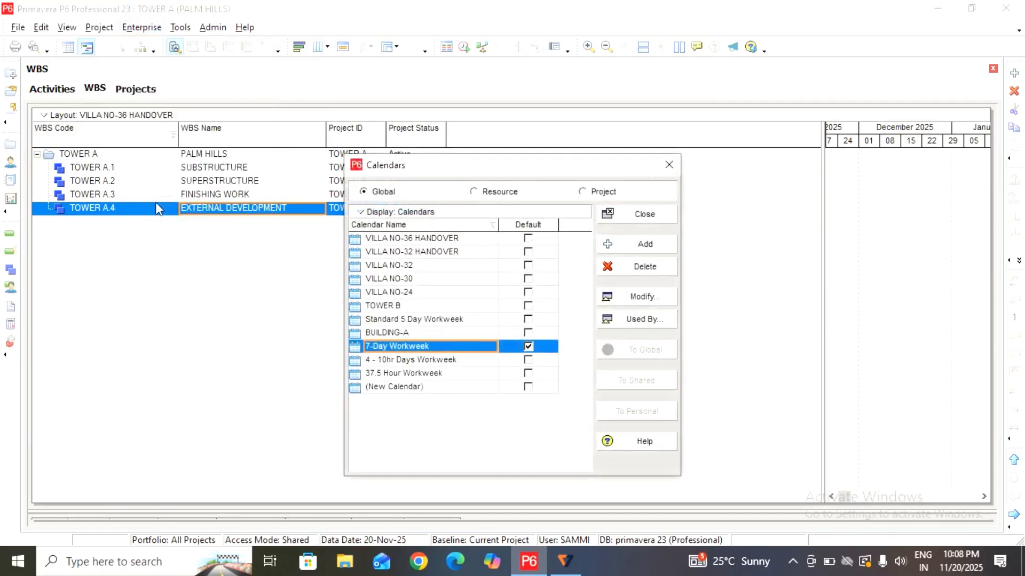
pyautogui.click(643, 245)
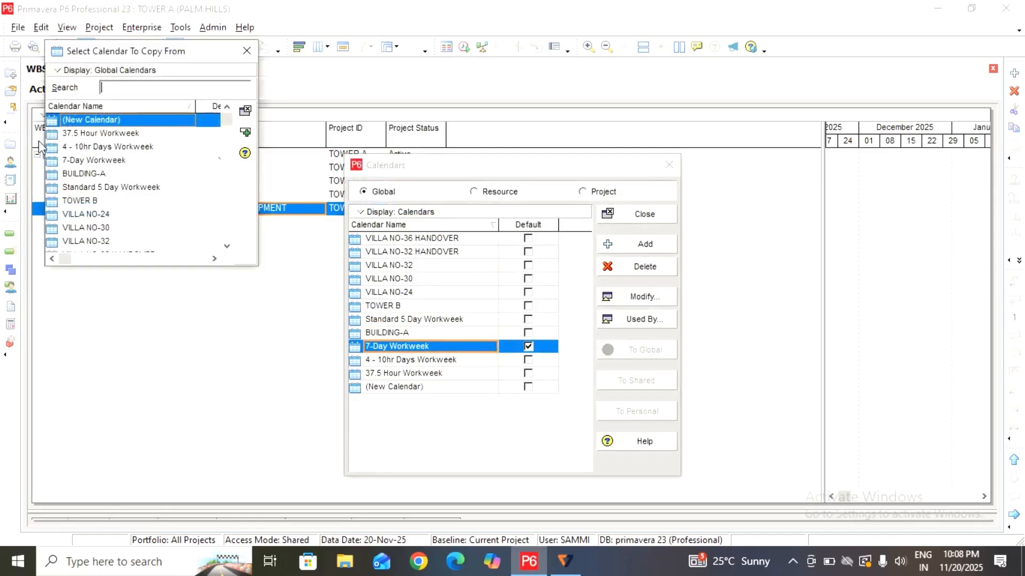
pyautogui.click(245, 132)
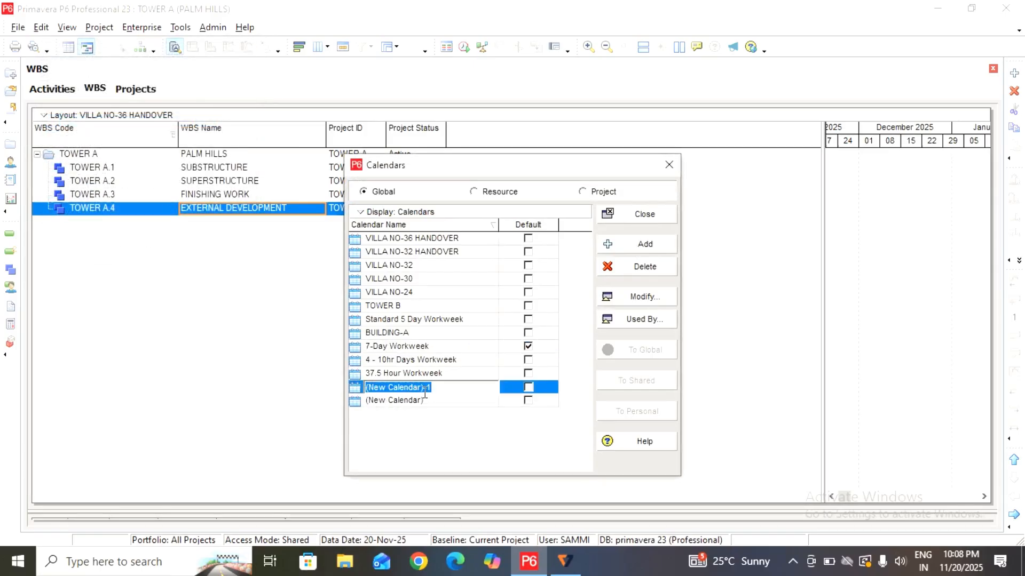
pyautogui.press('BackSpace')
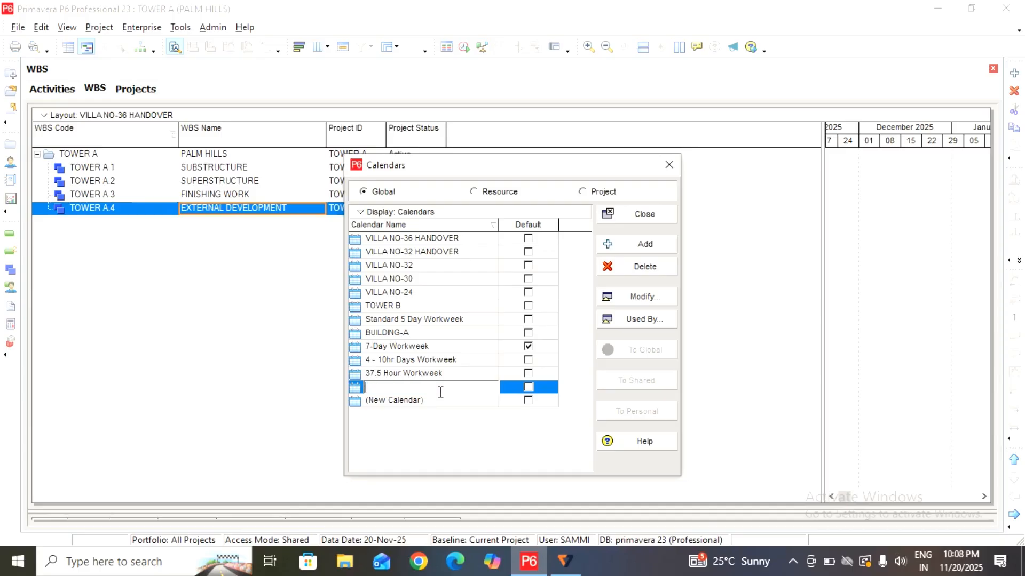
pyautogui.write('TOWER A')
pyautogui.click(662, 246)
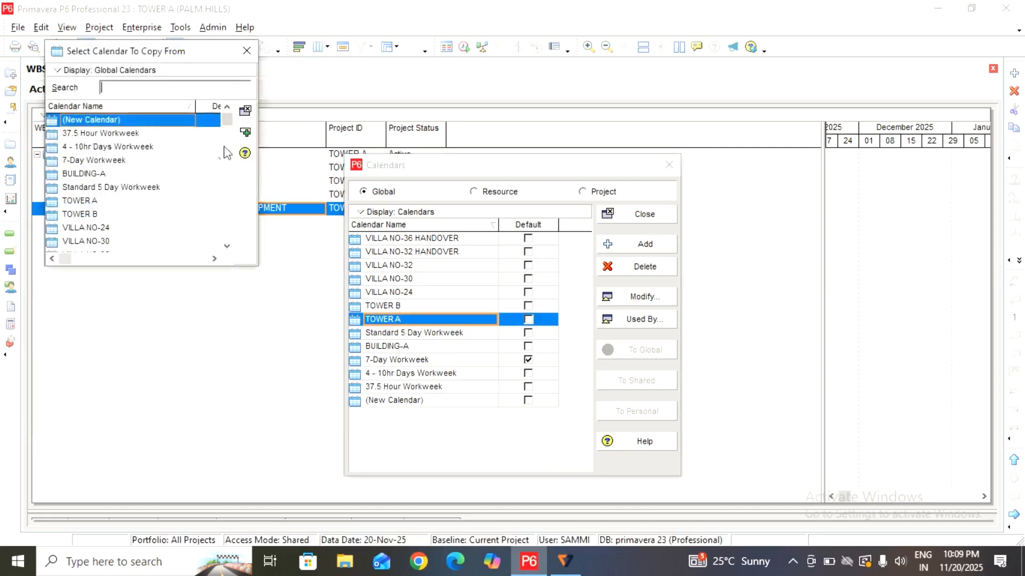
pyautogui.click(246, 51)
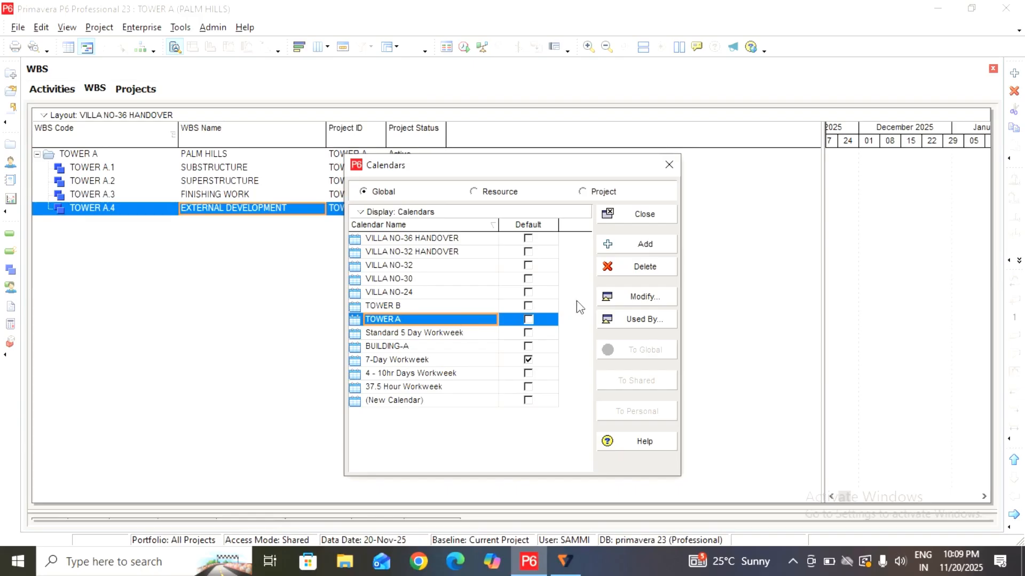
# - Modify the TOWER A calendar's time periods to 8 hours per day
pyautogui.click(640, 297)
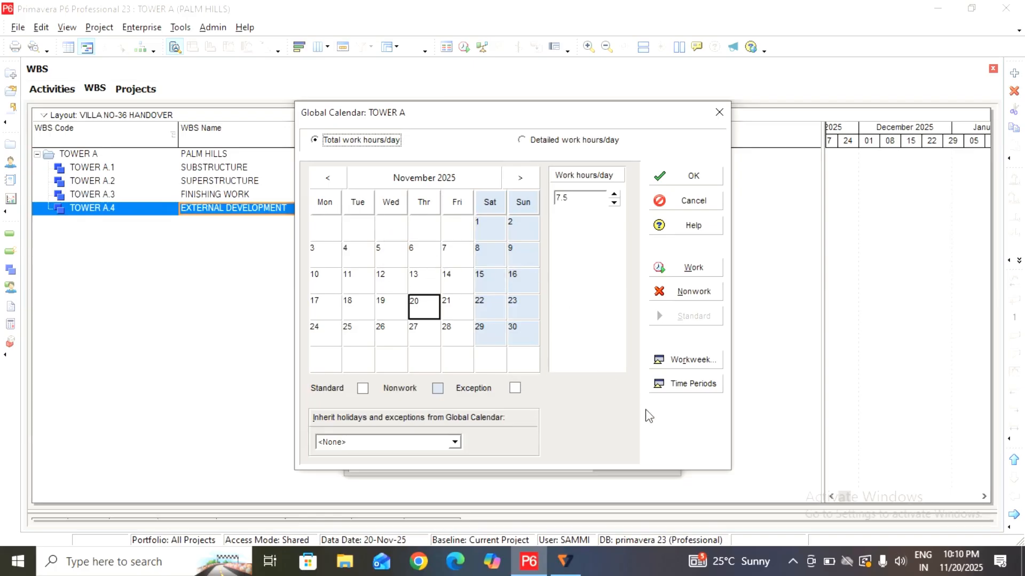
pyautogui.click(695, 385)
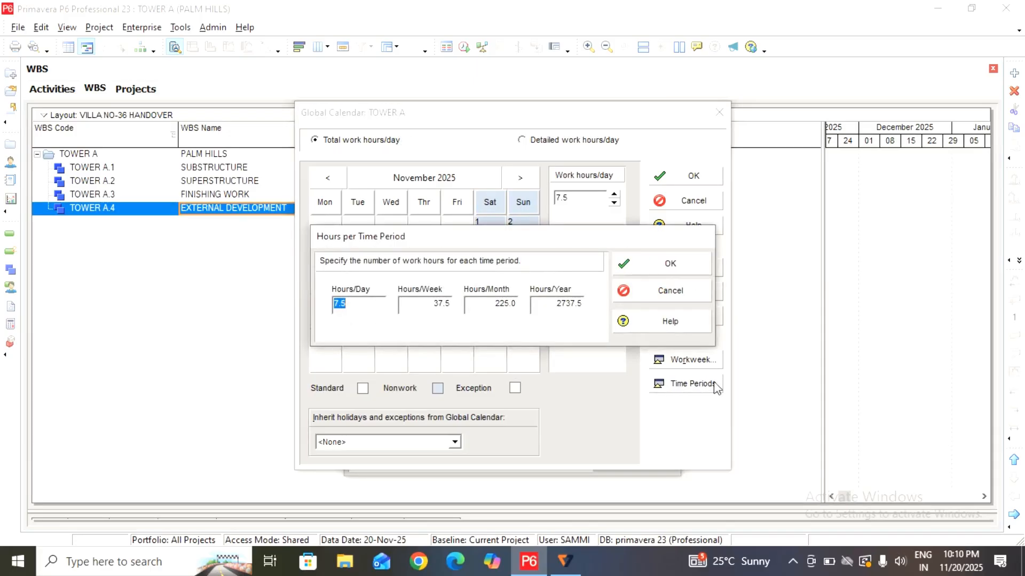
pyautogui.click(363, 304)
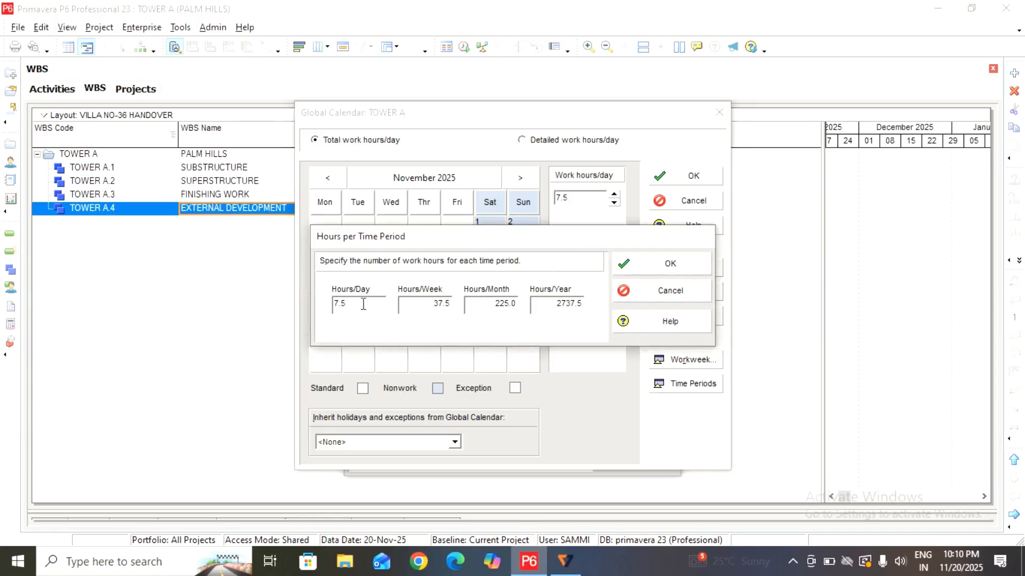
pyautogui.write('8')
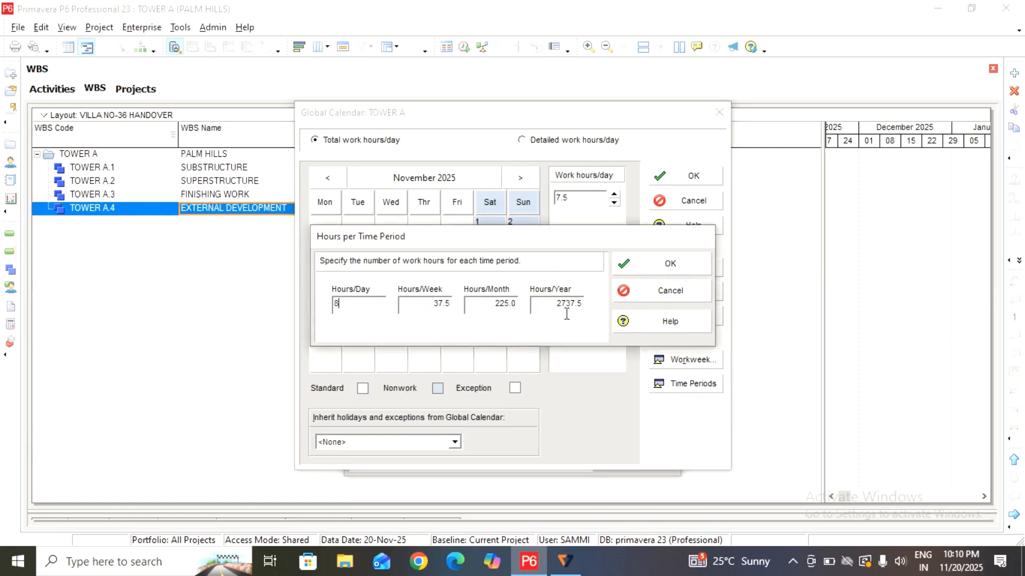
pyautogui.click(689, 265)
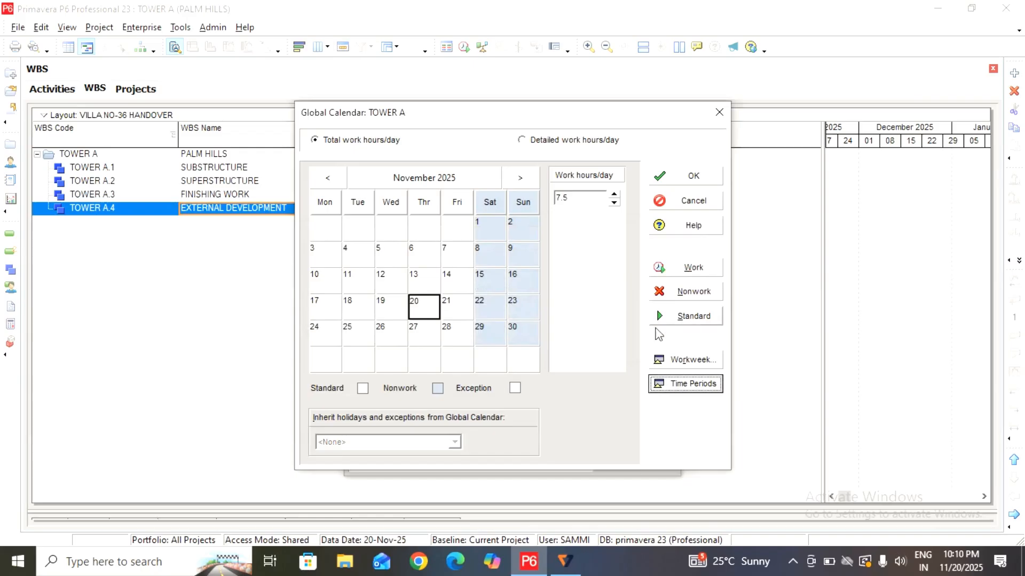
# - Set the TOWER A calendar's standard weekly work hours to 8 for every day from Monday to Sunday, and select November 7
pyautogui.click(683, 360)
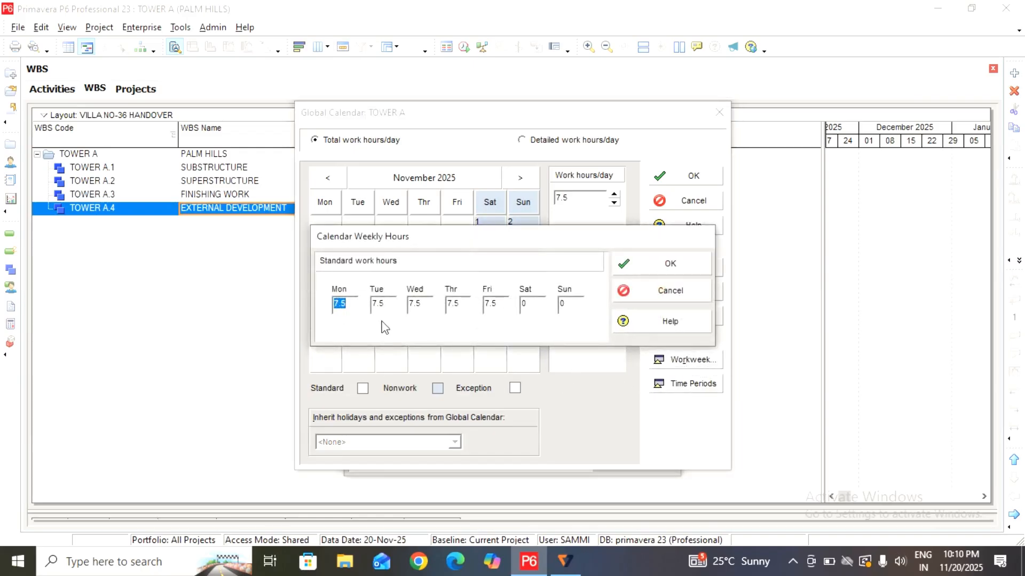
pyautogui.press('BackSpace')
pyautogui.write('8')
pyautogui.click(390, 303)
pyautogui.write('8')
pyautogui.click(424, 302)
pyautogui.write('8')
pyautogui.click(570, 300)
pyautogui.press('BackSpace')
pyautogui.write('8')
pyautogui.click(534, 299)
pyautogui.press('BackSpace')
pyautogui.write('8')
pyautogui.click(489, 302)
pyautogui.write('88')
pyautogui.click(684, 269)
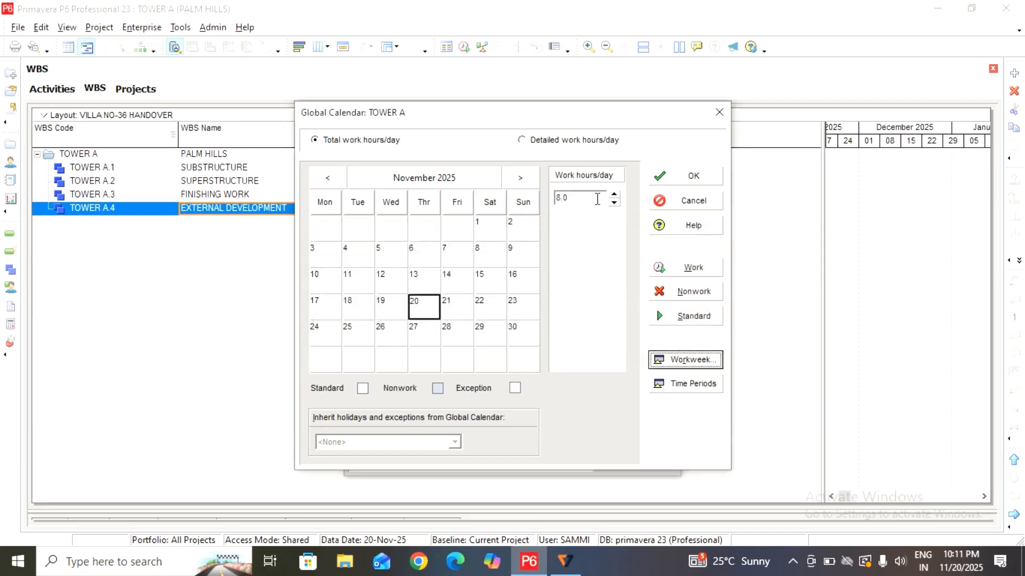
pyautogui.click(464, 252)
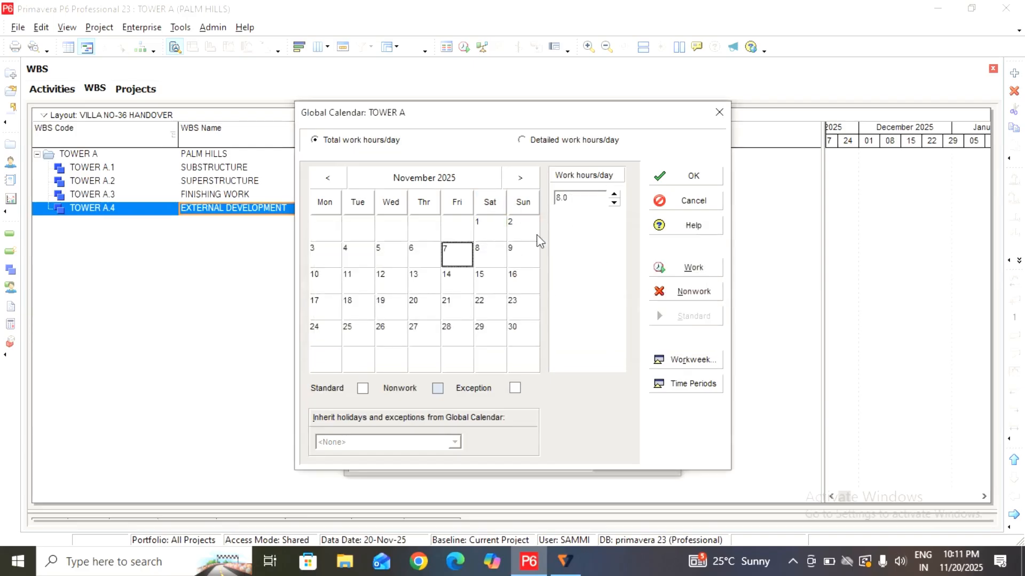
# - Show the detailed work hours for November 10 and mark the hour from 8:00 to 9:00 as nonwork
pyautogui.click(492, 260)
pyautogui.click(514, 262)
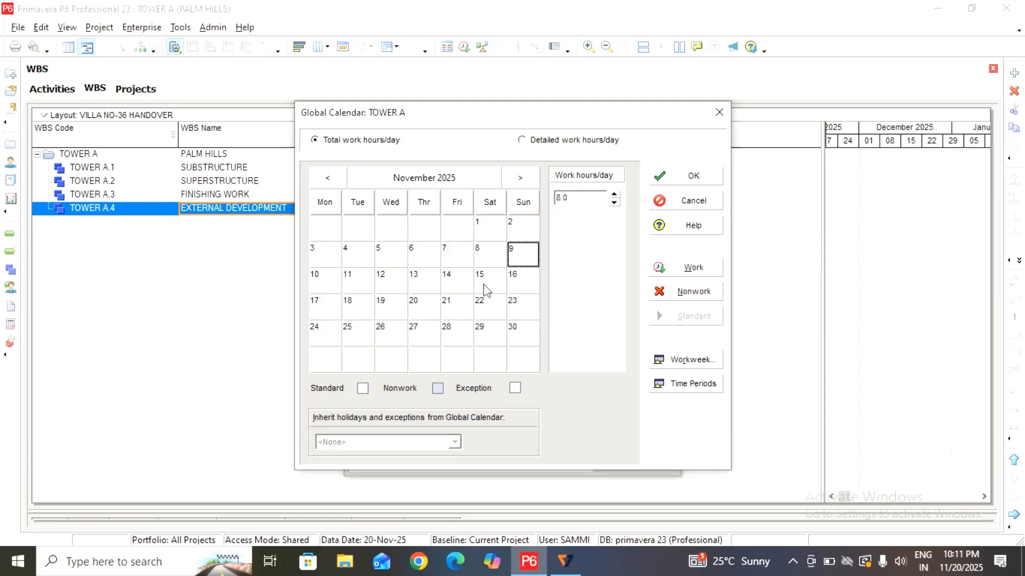
pyautogui.click(358, 279)
pyautogui.click(331, 283)
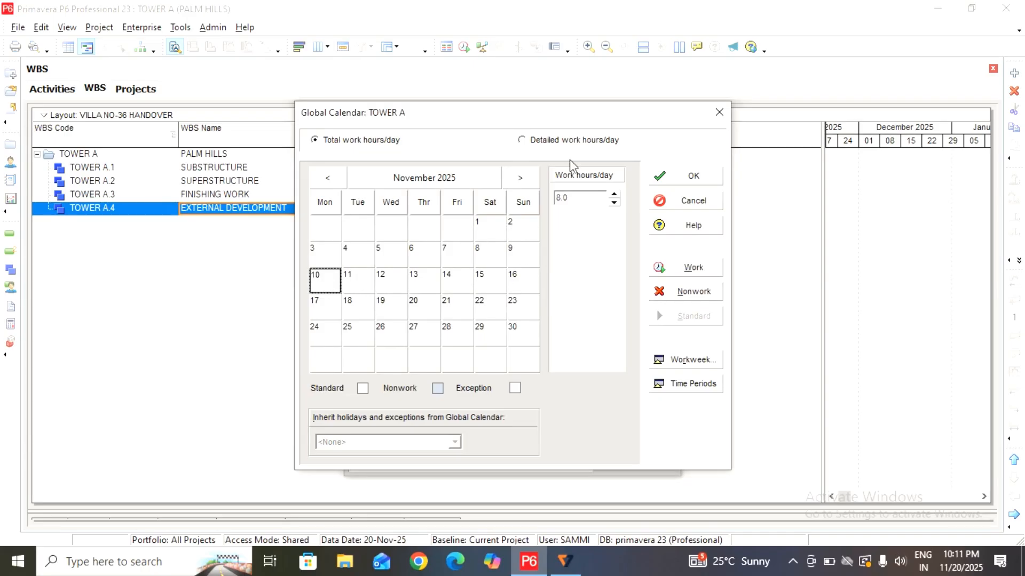
pyautogui.click(523, 140)
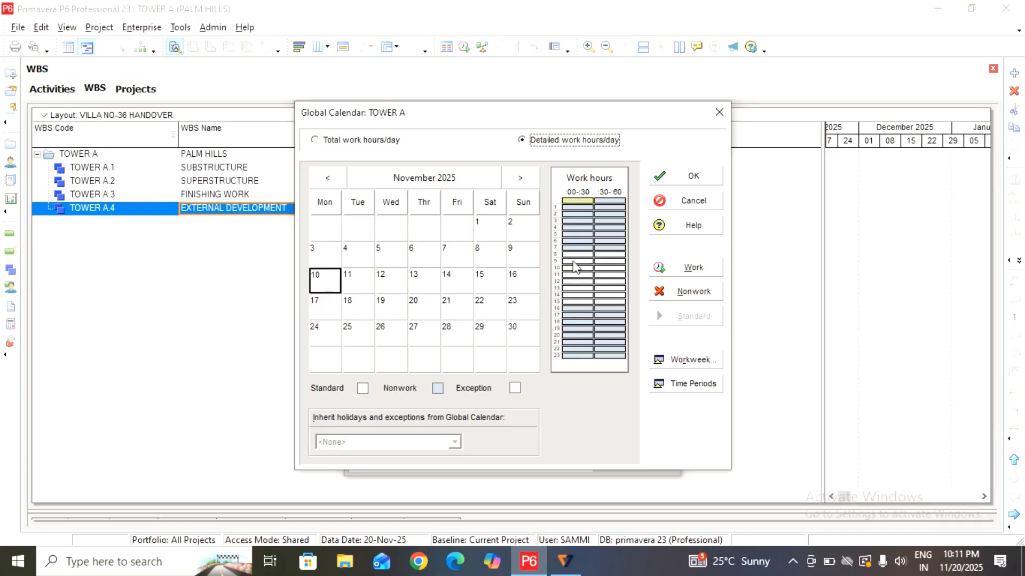
pyautogui.click(577, 255)
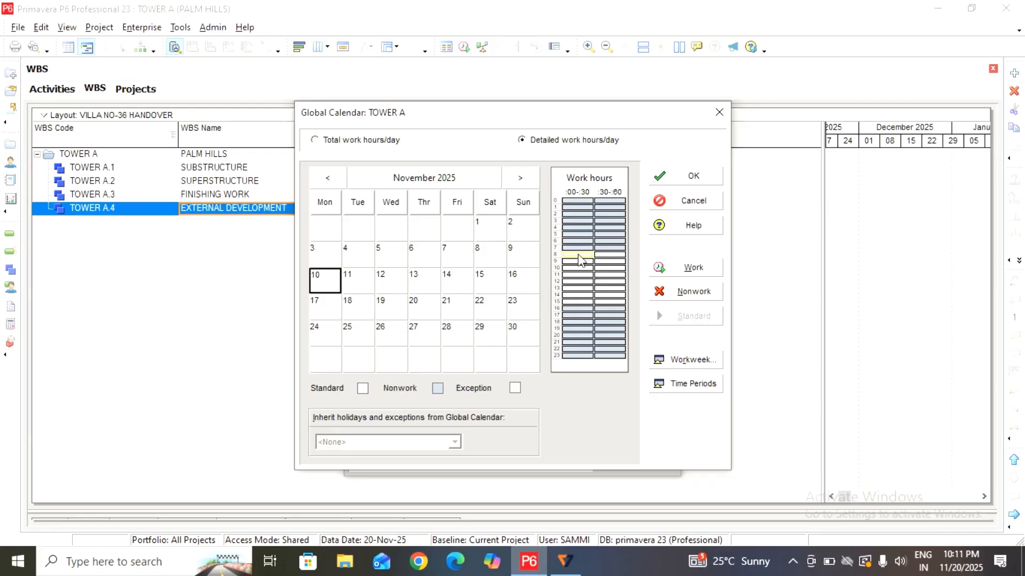
pyautogui.click(702, 289)
pyautogui.click(621, 255)
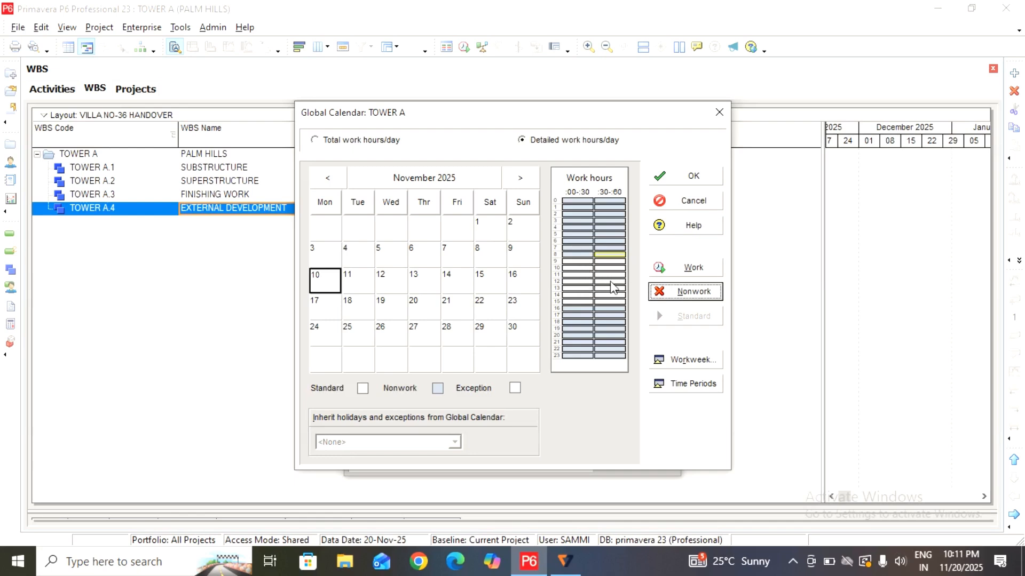
# - Mark both half-hours from 13:00 to 14:00 on November 10 as nonwork
pyautogui.click(580, 288)
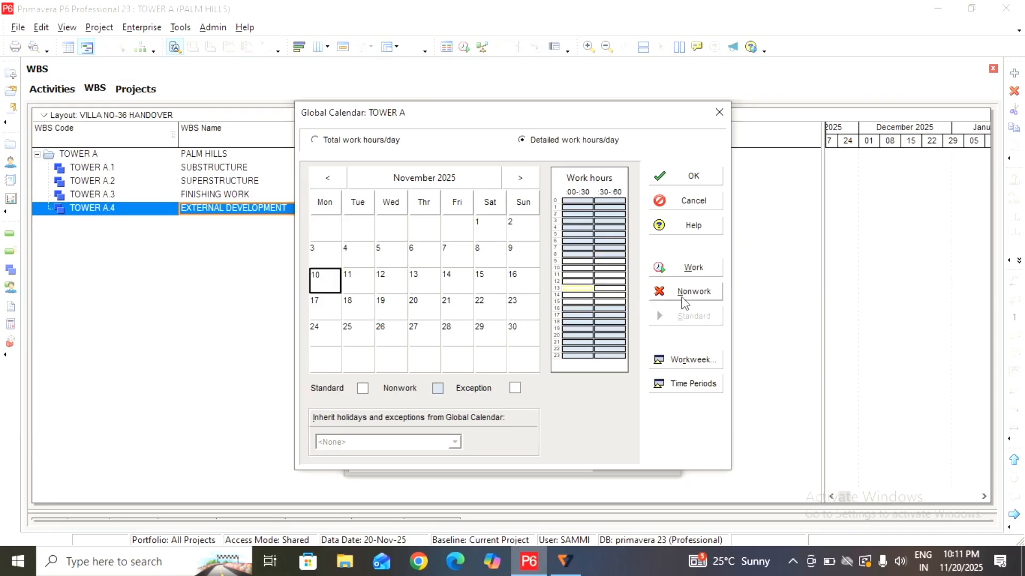
pyautogui.click(657, 295)
pyautogui.click(614, 288)
pyautogui.click(681, 294)
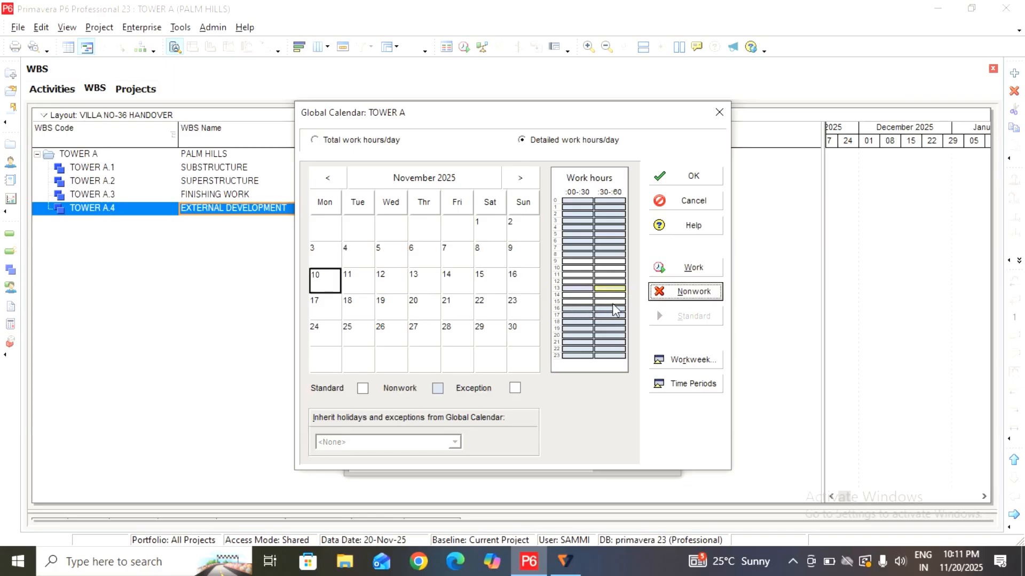
# - Mark the hours from 16:00 to 19:00 on November 10 as work, then save the calendar and close the calendar list
pyautogui.moveTo(582, 309); pyautogui.dragTo(579, 316)
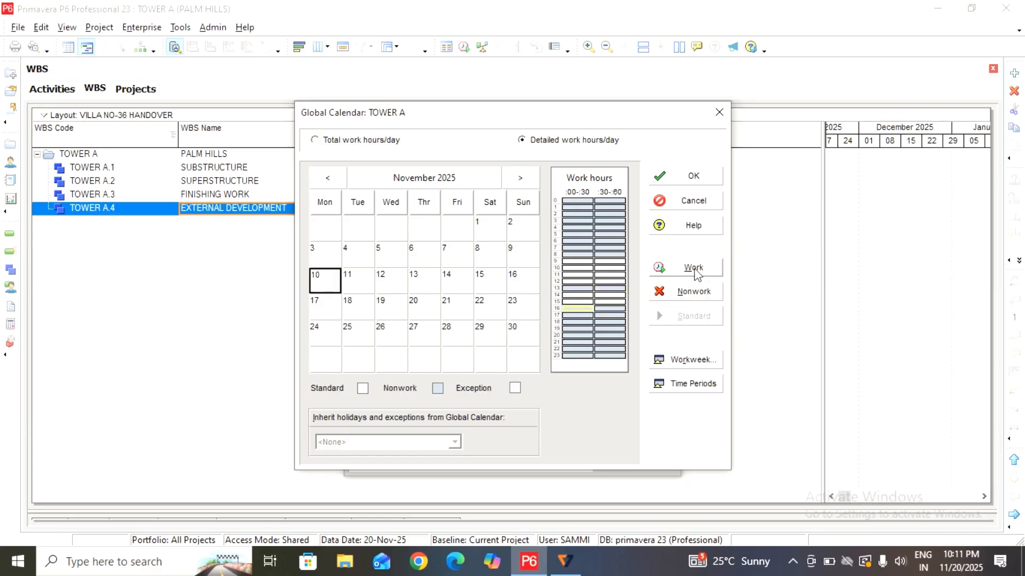
pyautogui.click(692, 269)
pyautogui.click(614, 315)
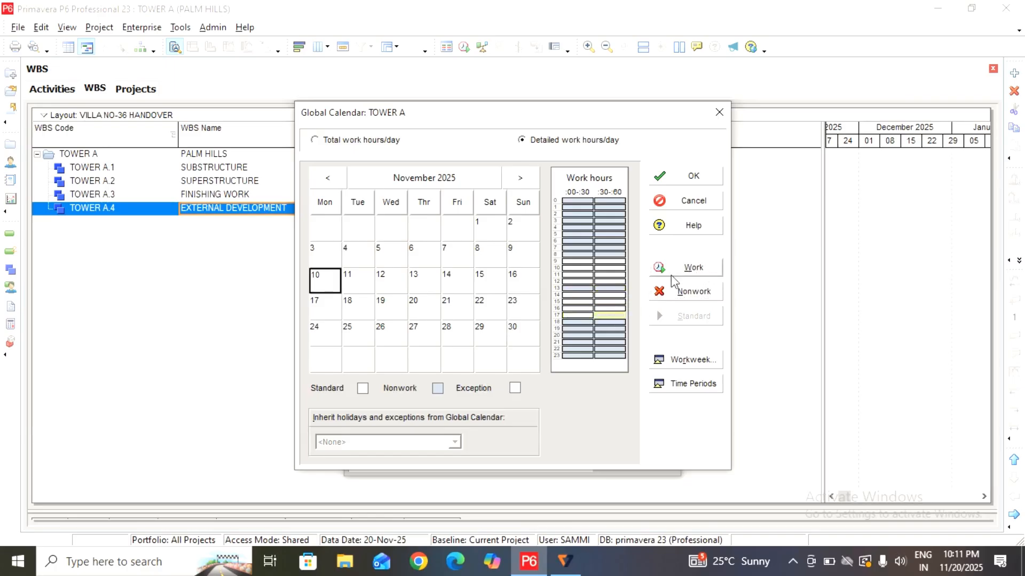
pyautogui.click(689, 270)
pyautogui.click(577, 322)
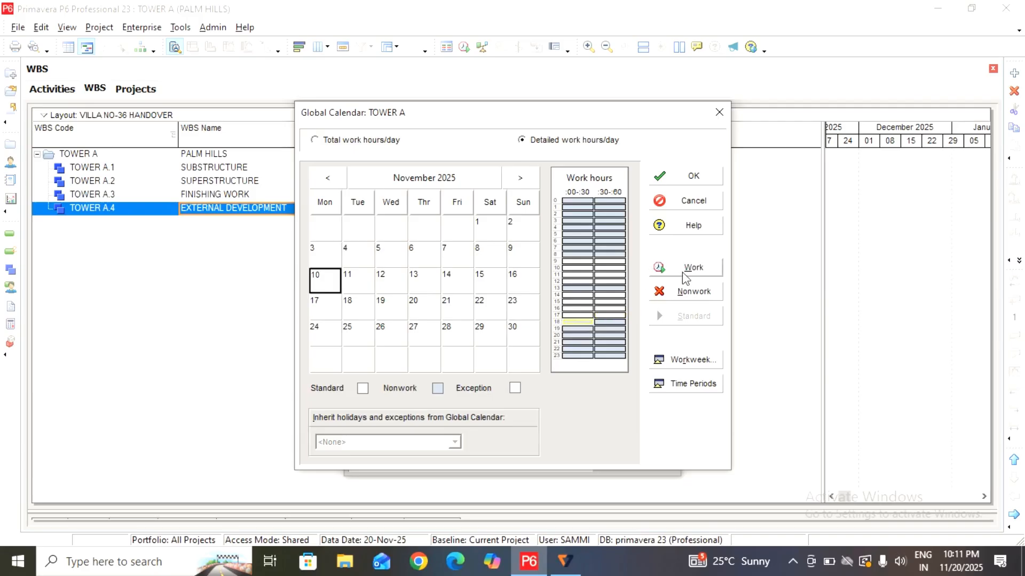
pyautogui.click(689, 269)
pyautogui.click(617, 324)
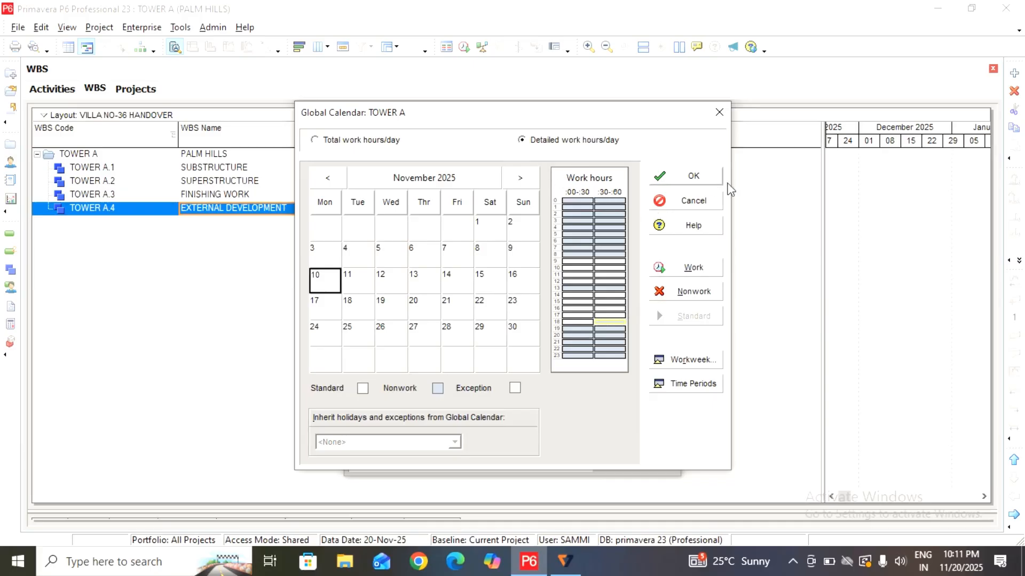
pyautogui.click(695, 182)
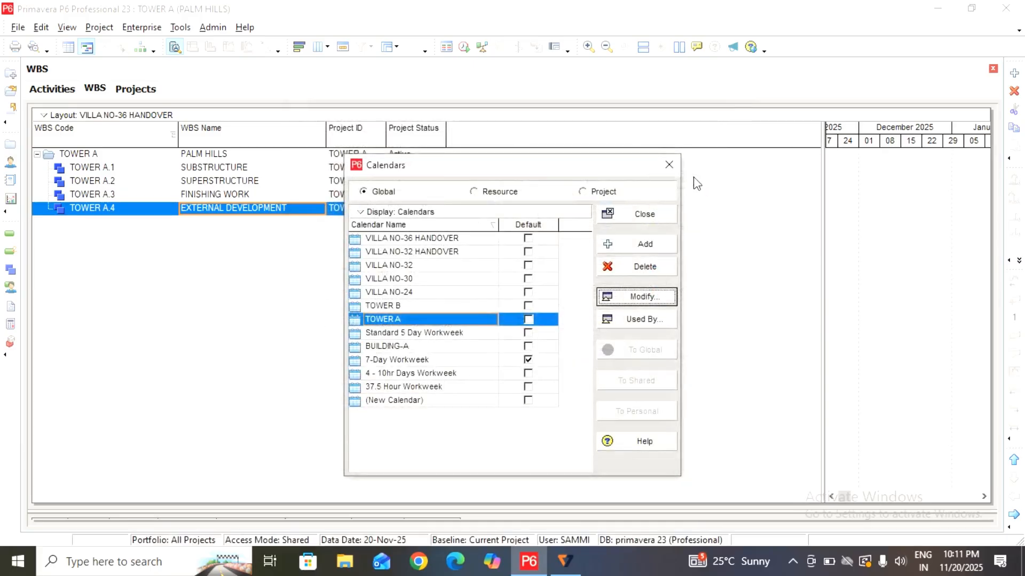
pyautogui.click(670, 164)
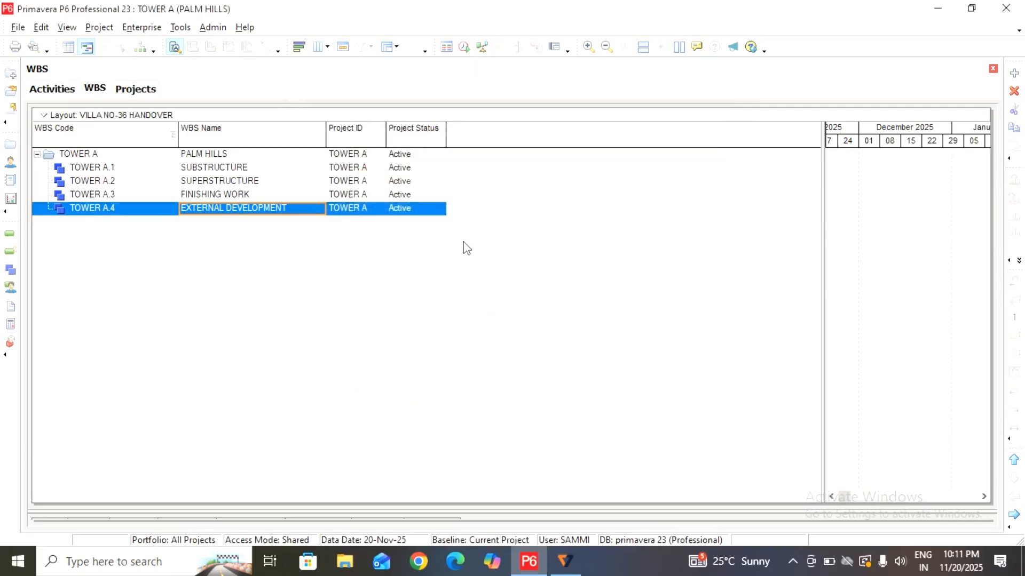
pyautogui.click(220, 168)
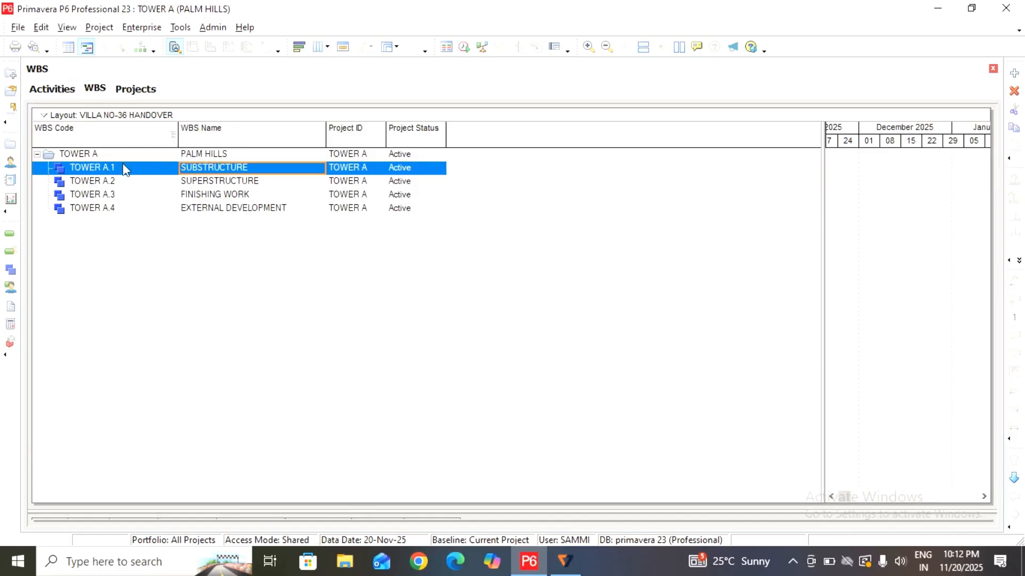
pyautogui.click(133, 117)
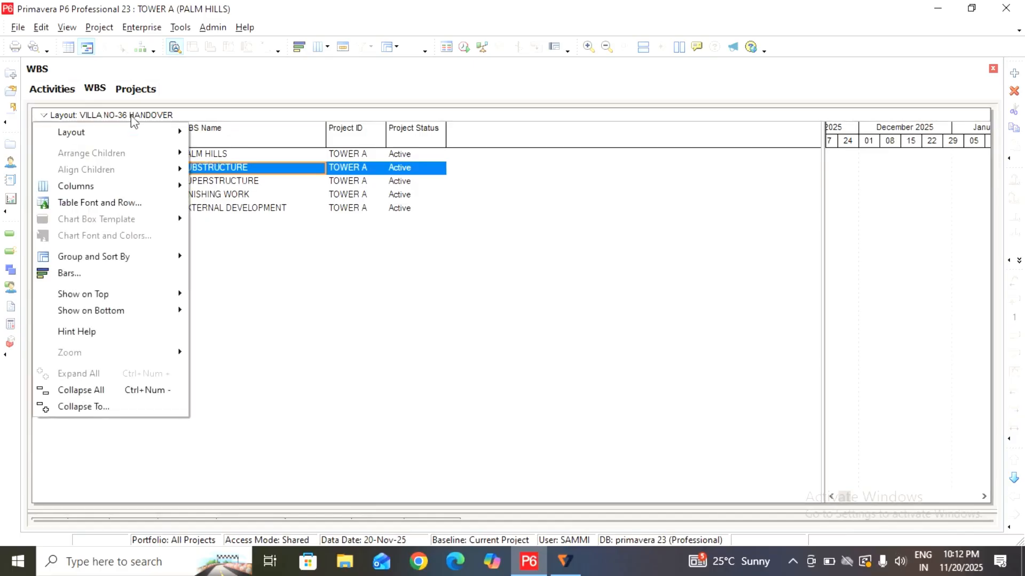
pyautogui.rightClick(132, 115)
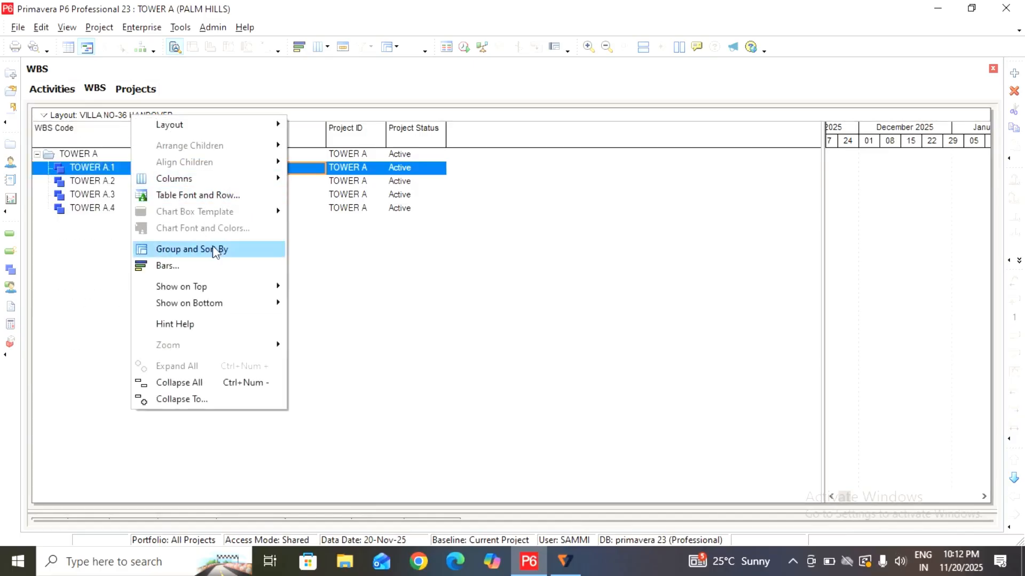
pyautogui.click(439, 338)
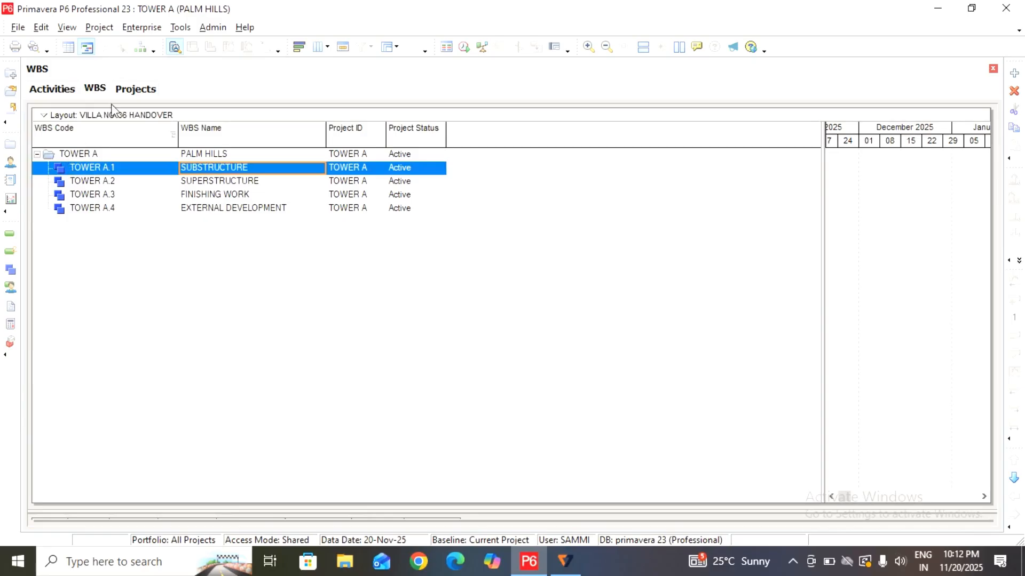
# - Save the current WBS layout as a new layout named PALM HILLS
pyautogui.click(117, 122)
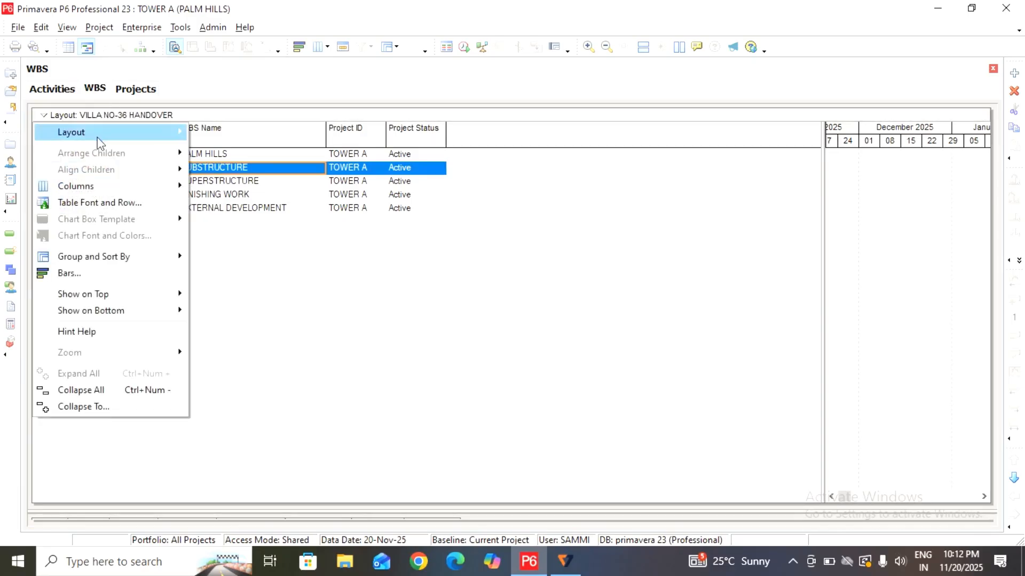
pyautogui.moveTo(145, 136)
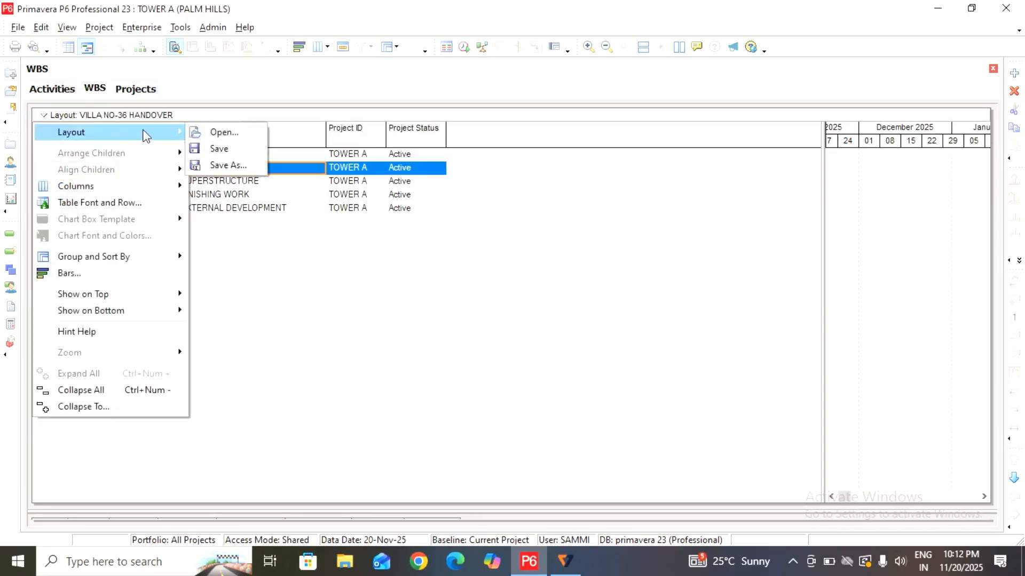
pyautogui.click(224, 165)
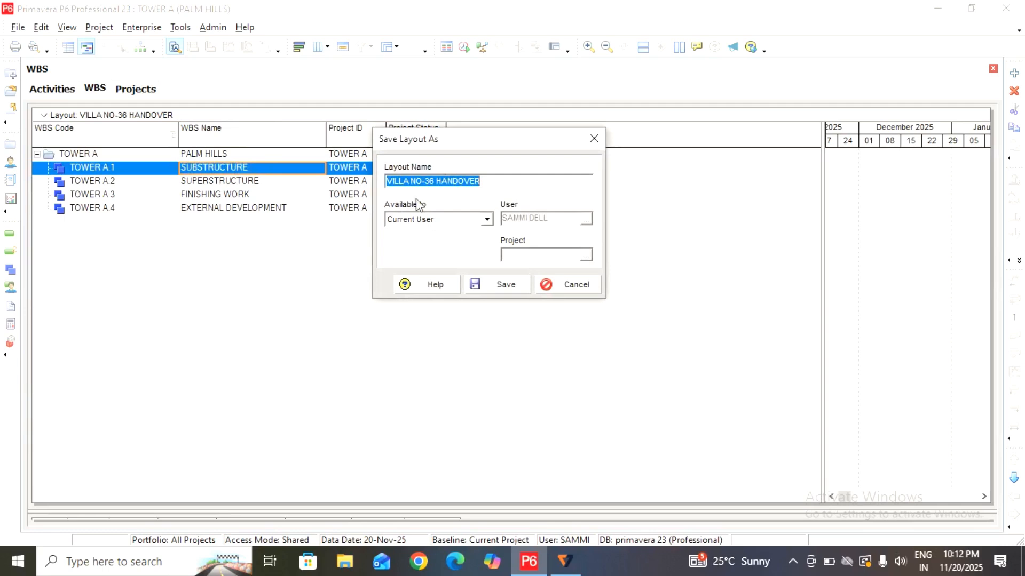
pyautogui.press('BackSpace')
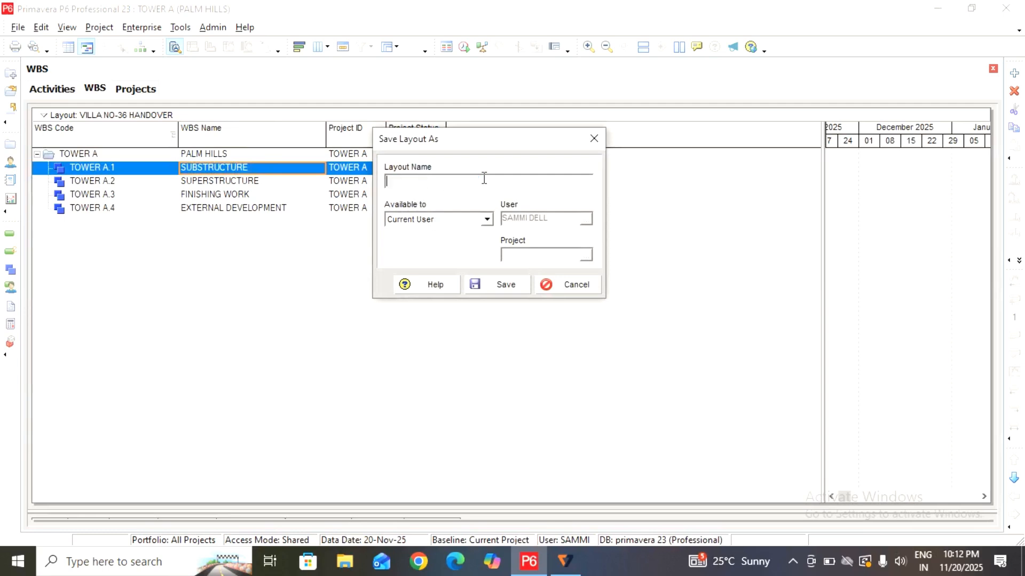
pyautogui.write('PALM HILLS')
pyautogui.click(510, 288)
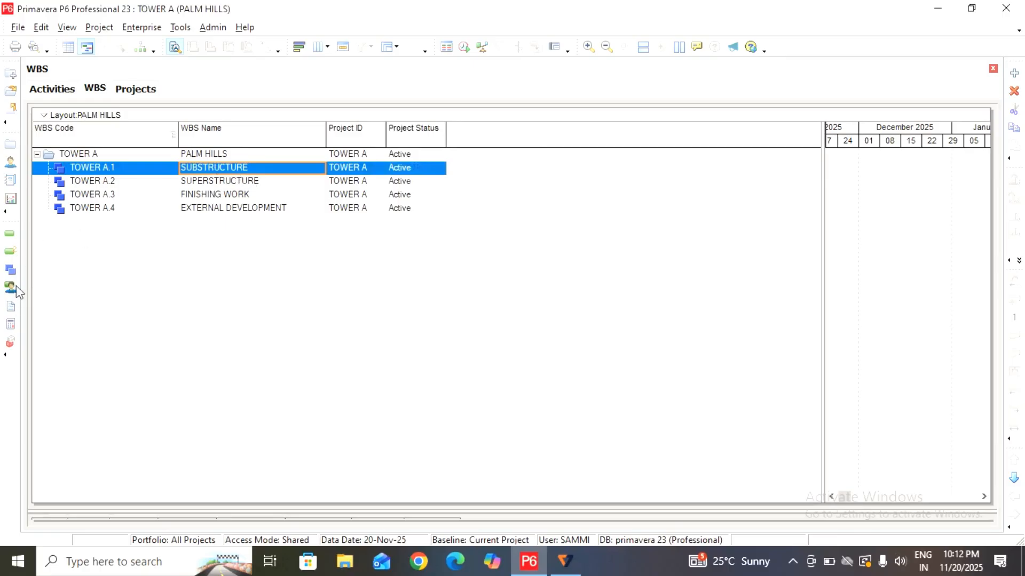
# - Open the project's activities and add an activity named EXCAVATION WORK under TOWER A.1 SUBSTRUCTURE
pyautogui.click(9, 239)
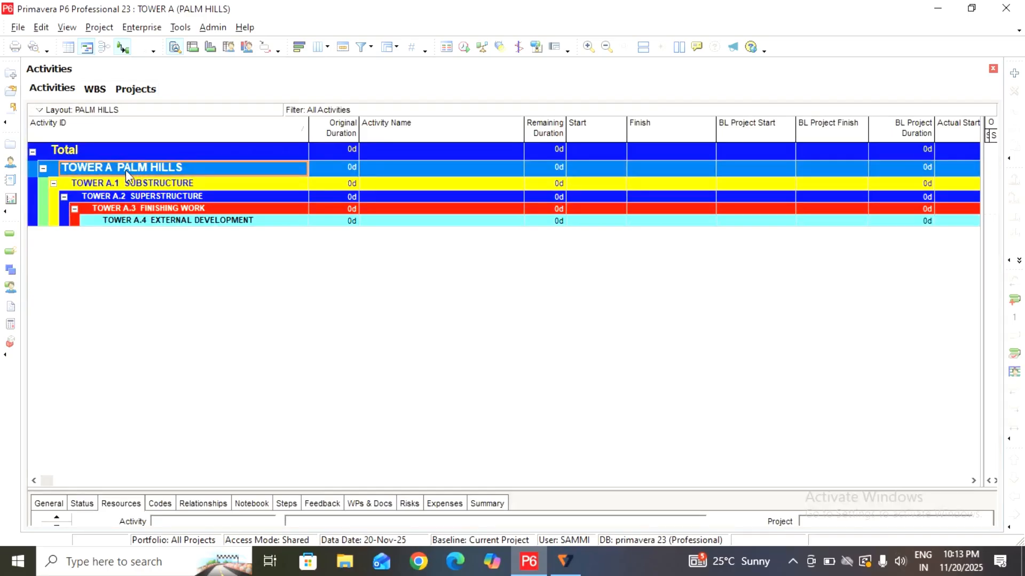
pyautogui.rightClick(223, 183)
pyautogui.click(256, 282)
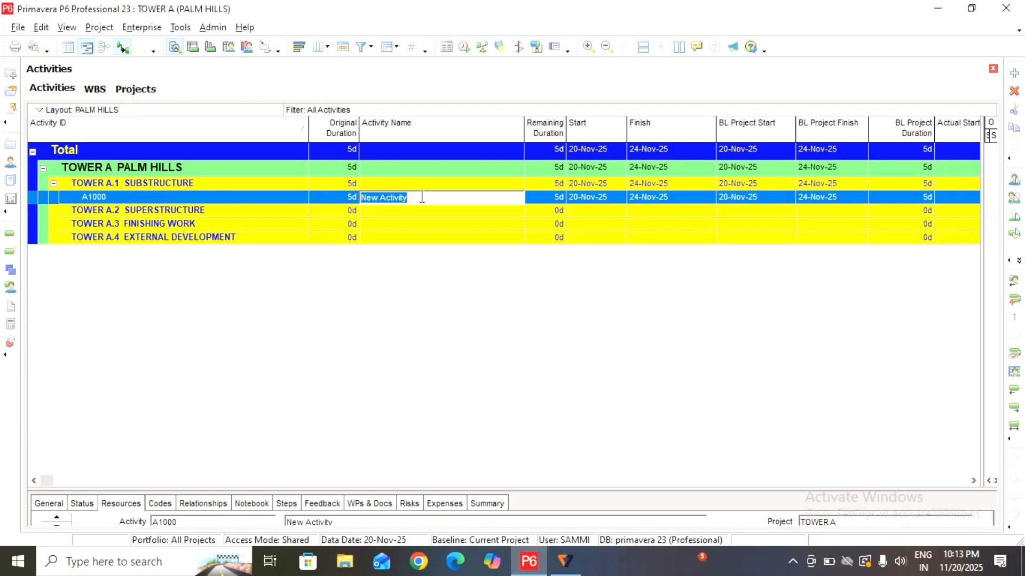
pyautogui.press('BackSpace')
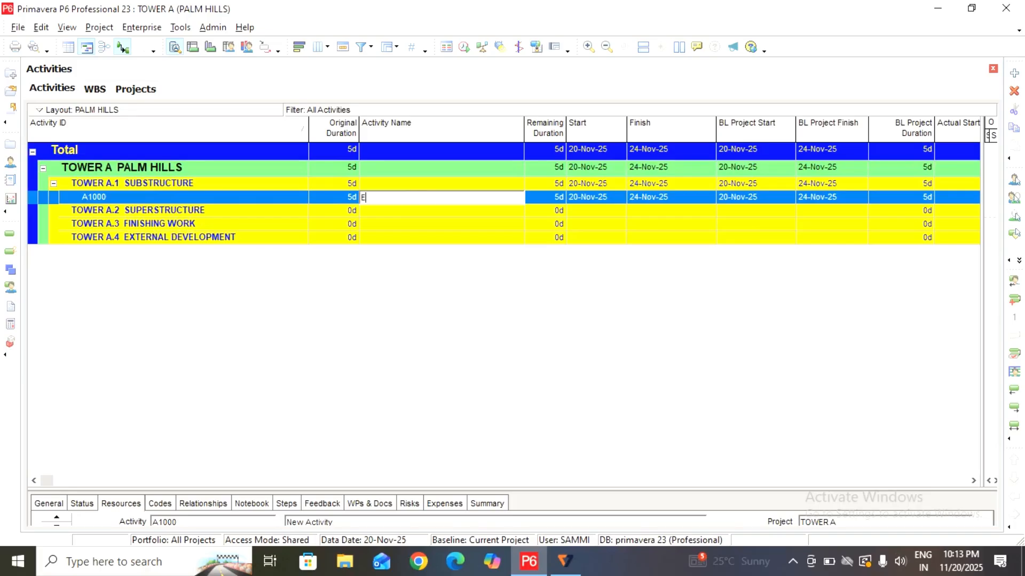
pyautogui.write('EXCAVA')
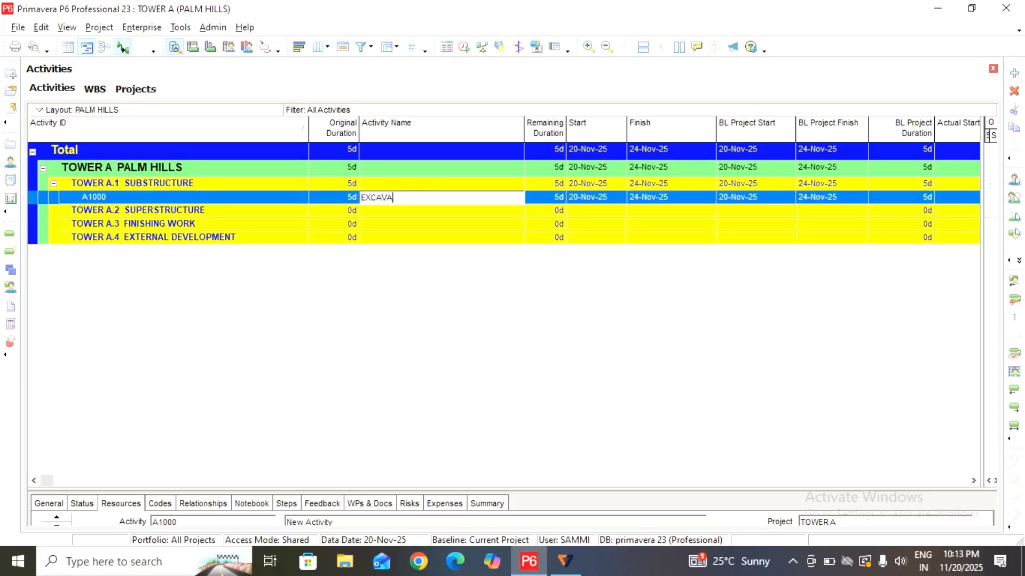
pyautogui.write('TION WORK')
pyautogui.click(402, 211)
# - Add an activity named FOOTING below EXCAVATION WORK in the SUBSTRUCTURE group
pyautogui.click(441, 196)
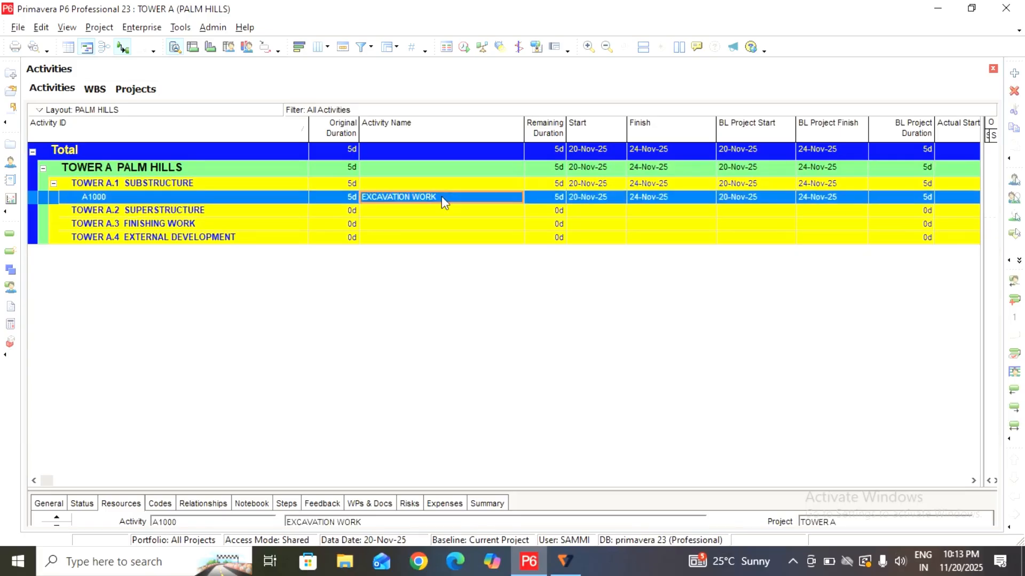
pyautogui.rightClick(440, 197)
pyautogui.click(475, 287)
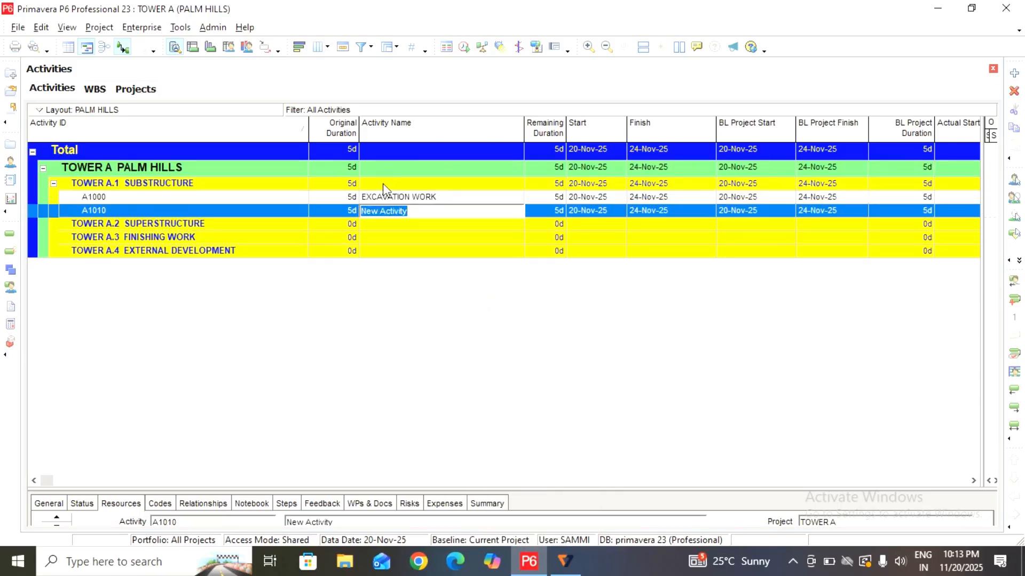
pyautogui.press('BackSpace')
pyautogui.write('FOOTING')
pyautogui.press('Return')
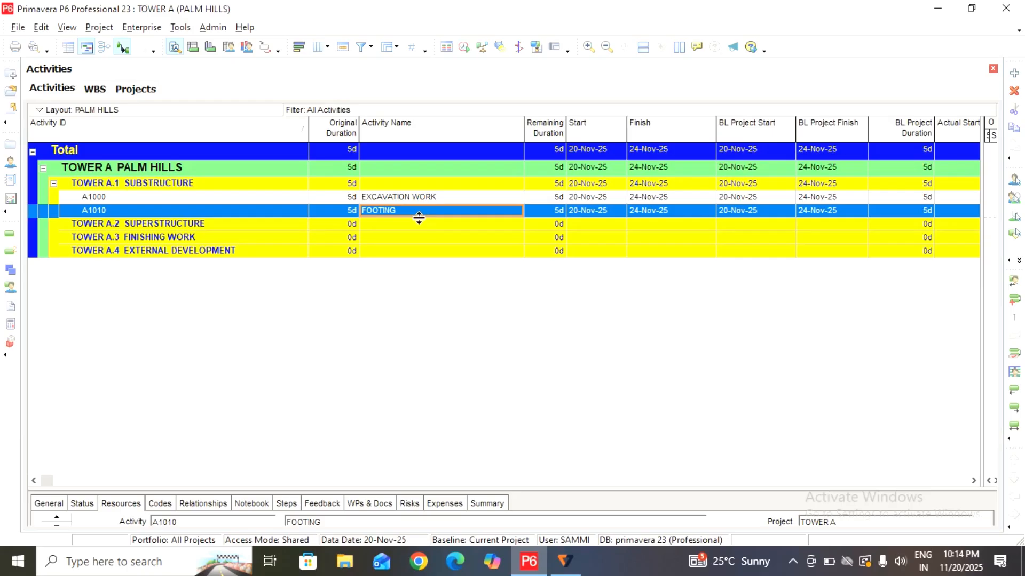
# - Add an activity named BRICKWORK under TOWER A.2 SUPERSTRUCTURE
pyautogui.click(241, 225)
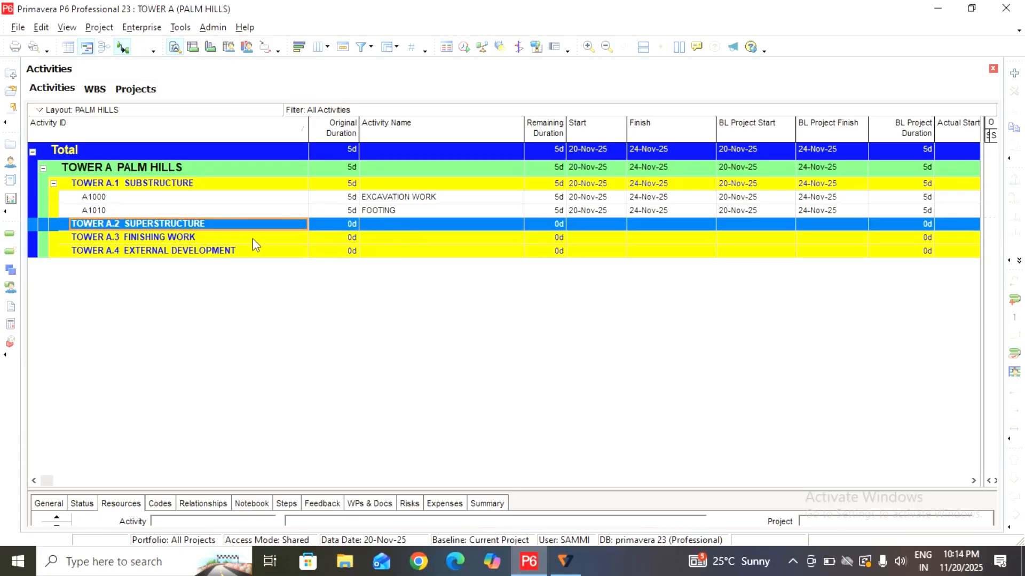
pyautogui.rightClick(384, 223)
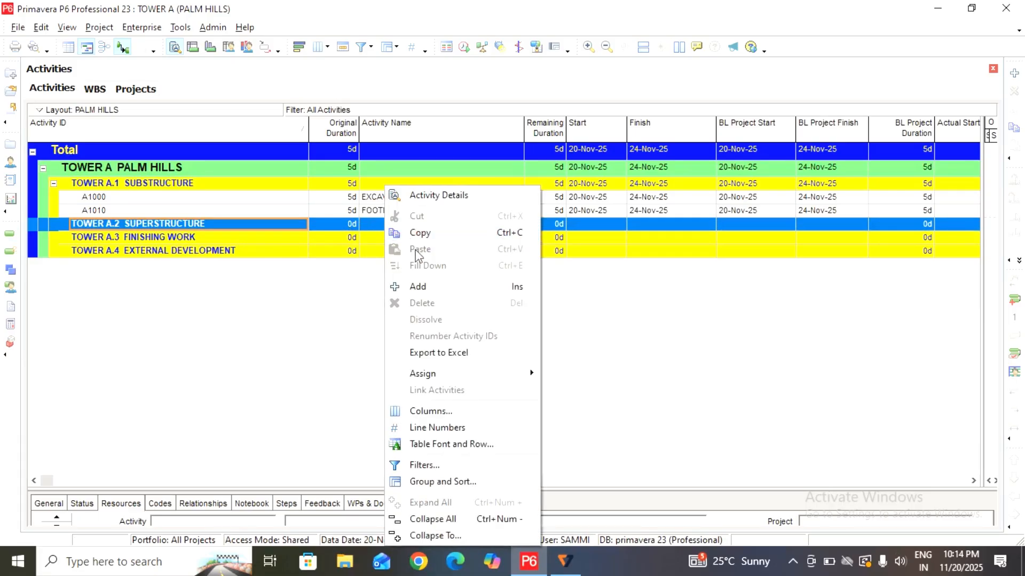
pyautogui.click(423, 286)
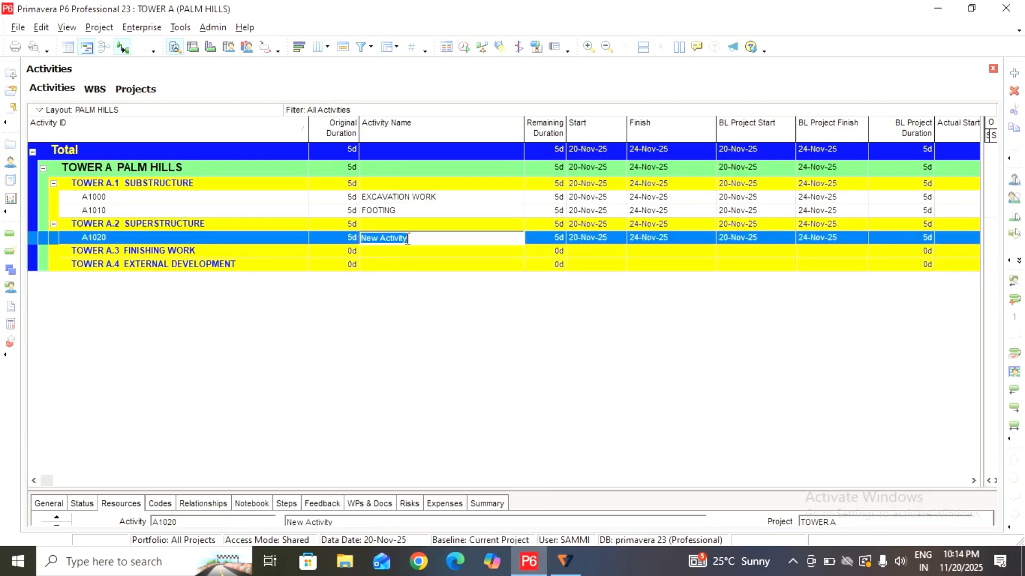
pyautogui.press('BackSpace')
pyautogui.write('BRICKWORK')
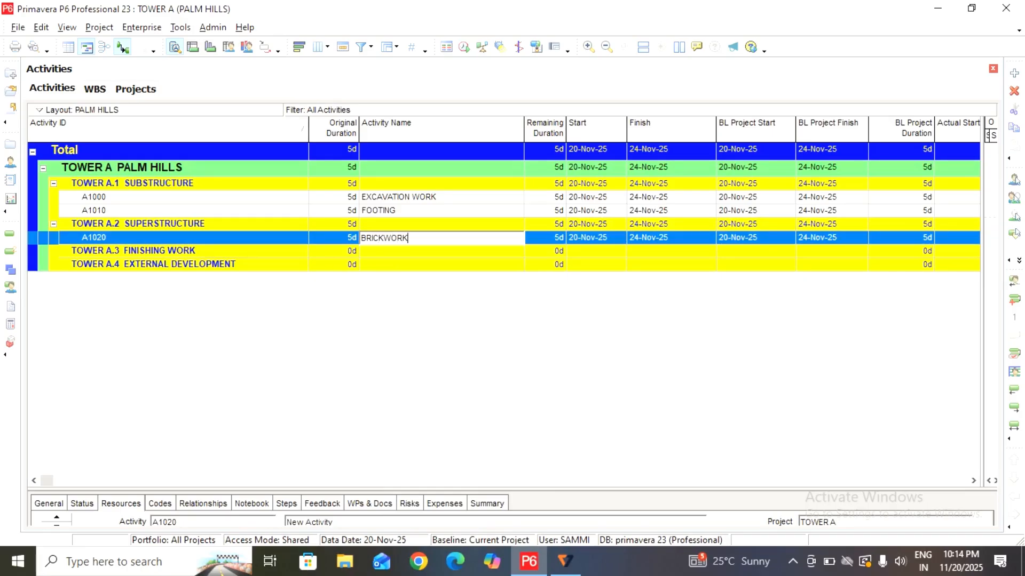
pyautogui.press('Return')
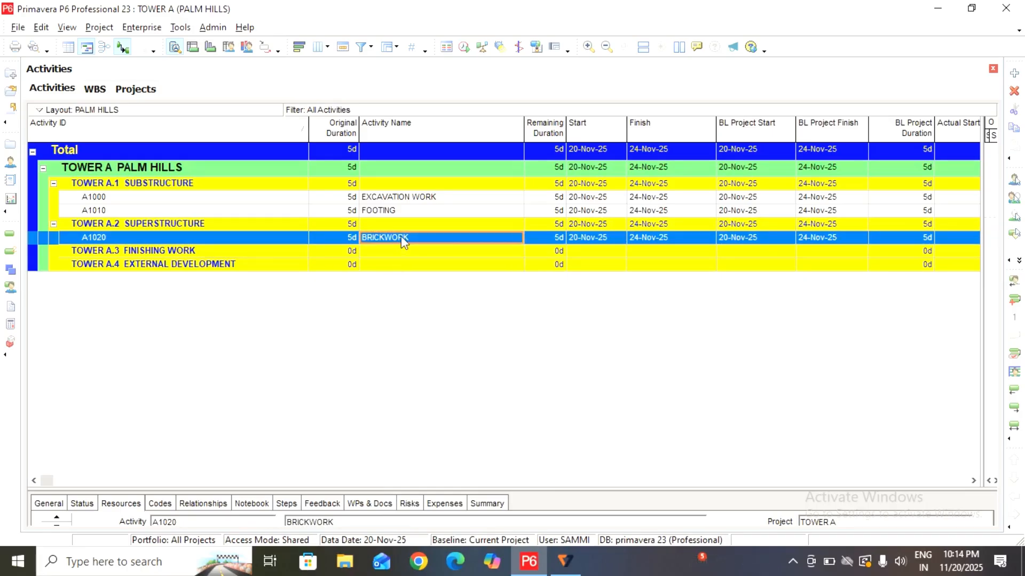
# - Add an activity named PLASTER WORK below BRICKWORK in the SUPERSTRUCTURE group
pyautogui.rightClick(401, 236)
pyautogui.click(407, 287)
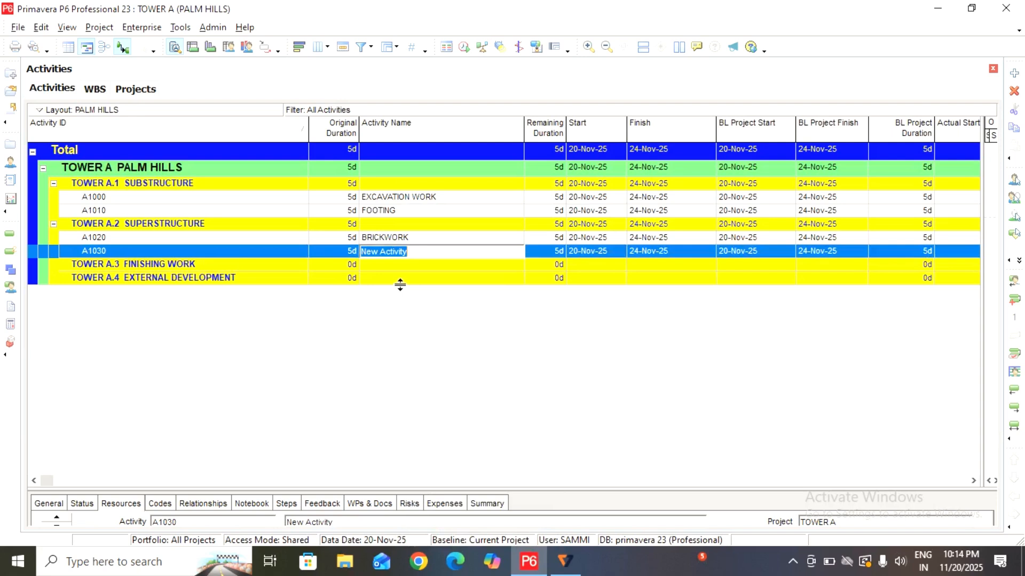
pyautogui.write('PL')
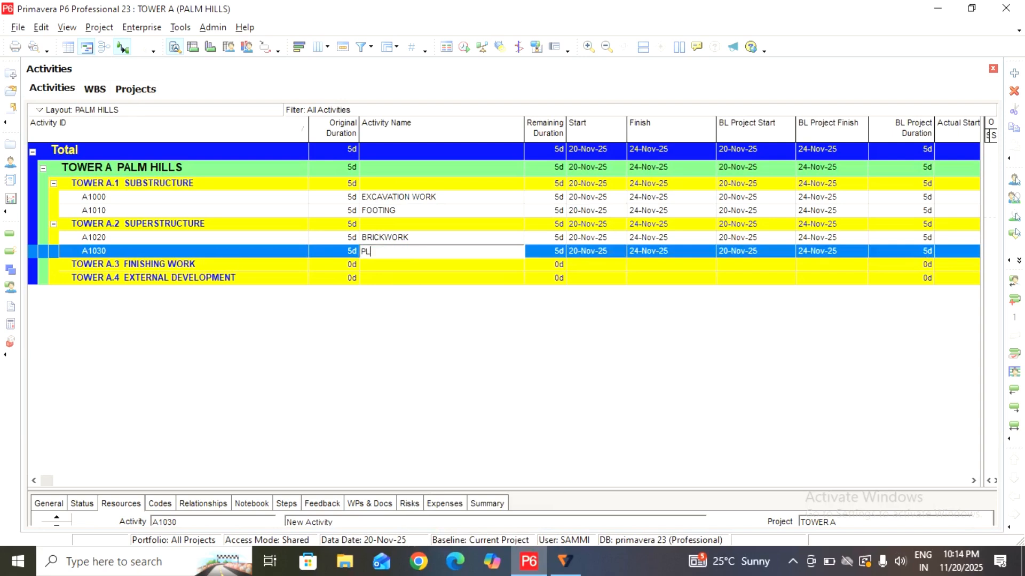
pyautogui.write('ASTER WORK')
pyautogui.press('Return')
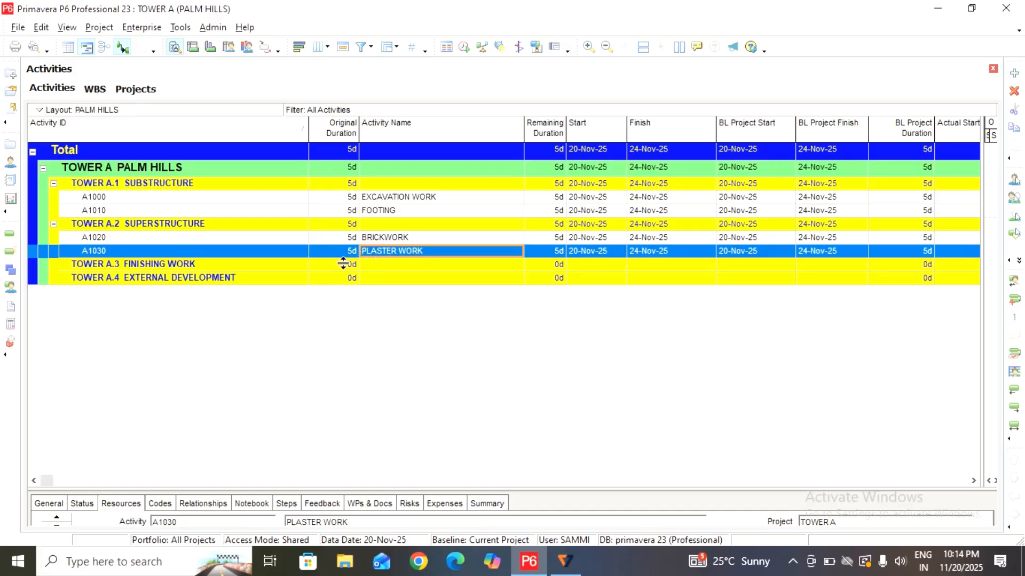
# - Add an activity named FOORING WORK under TOWER A.3 FINISHING WORK
pyautogui.click(382, 262)
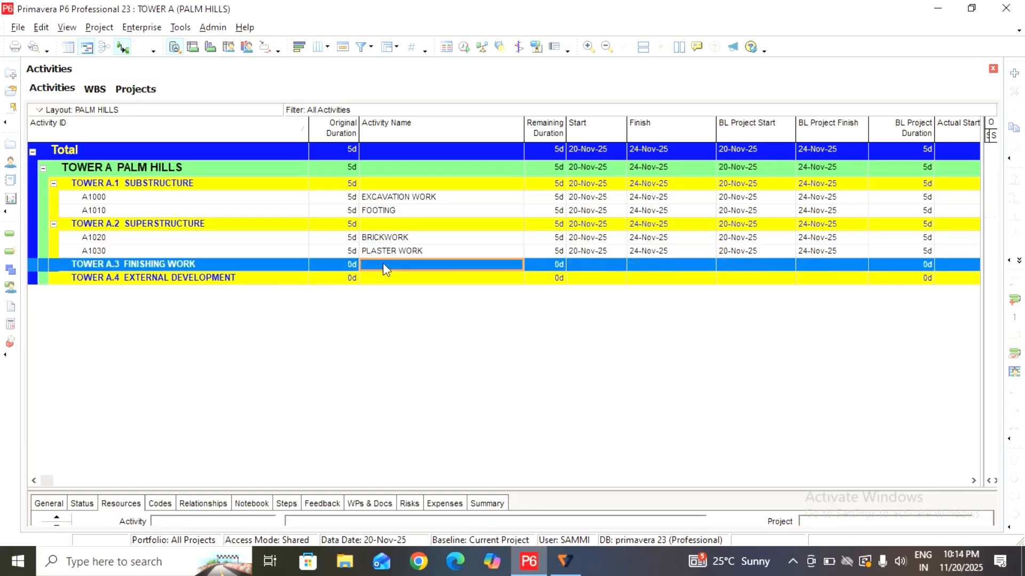
pyautogui.rightClick(383, 262)
pyautogui.click(414, 284)
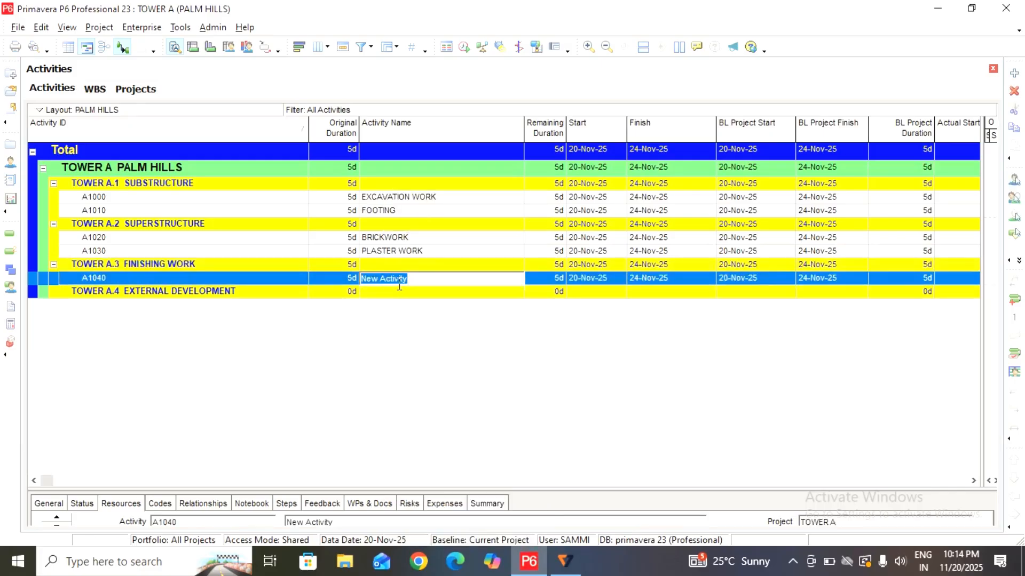
pyautogui.press('BackSpace')
pyautogui.write('FOORING WORK')
pyautogui.press('Return')
# - Add an activity named PAINTING WORK below FOORING WORK in the FINISHING WORK group
pyautogui.rightClick(418, 275)
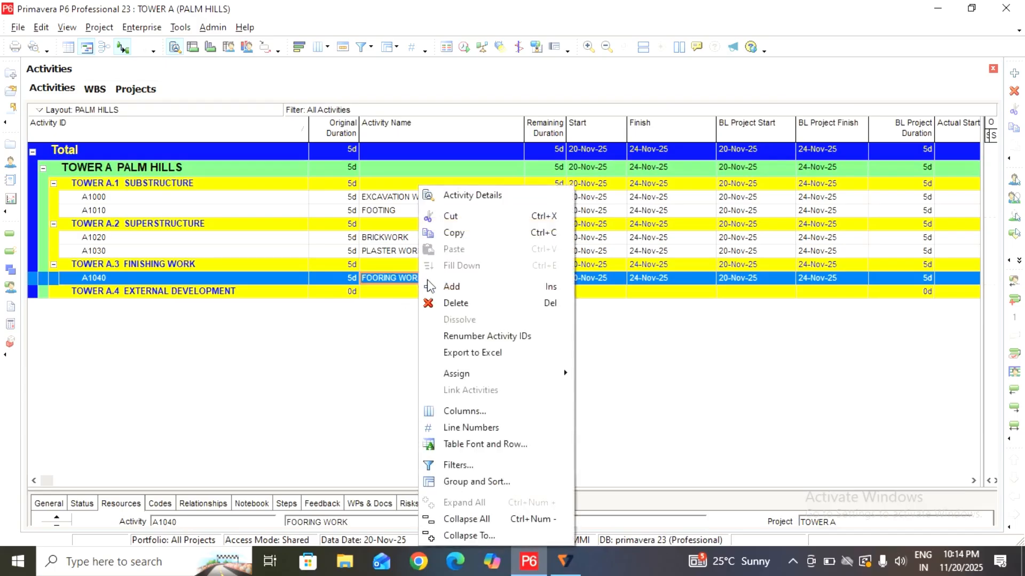
pyautogui.click(448, 285)
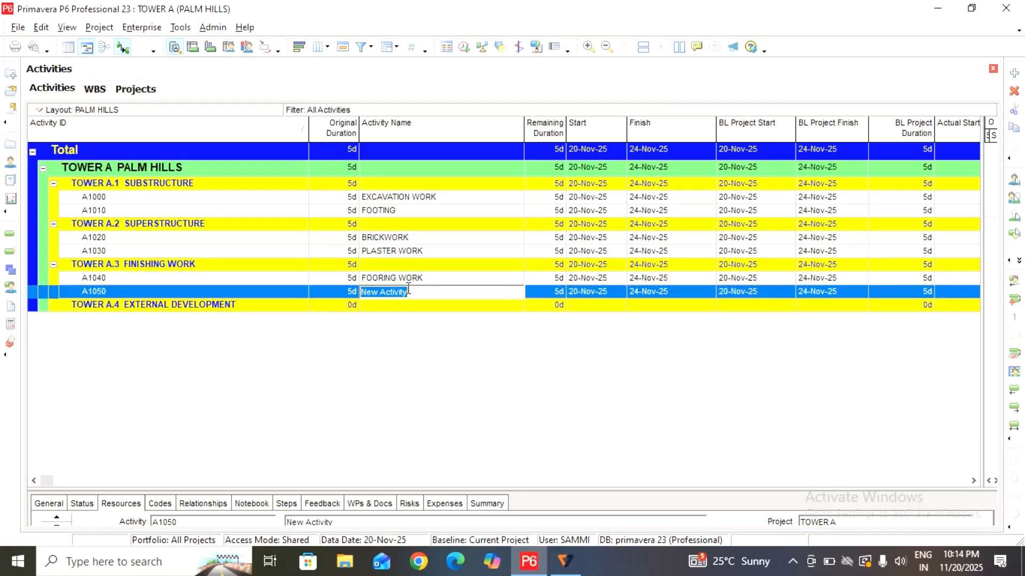
pyautogui.write('PAINTING WORK')
pyautogui.press('Return')
# - Add an activity named ROAD WORK under TOWER A.4 EXTERNAL DEVELOPMENT
pyautogui.click(404, 308)
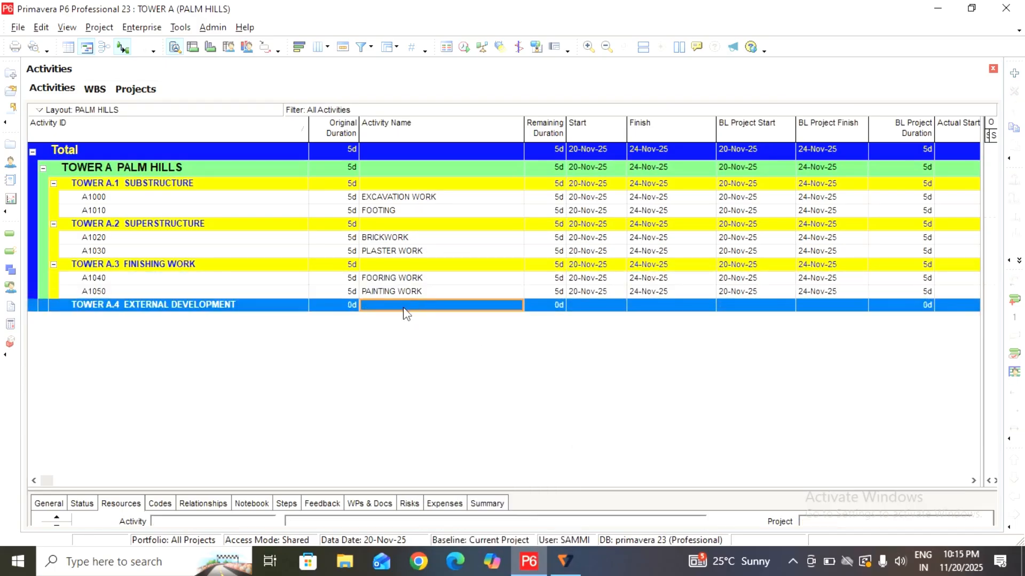
pyautogui.rightClick(404, 308)
pyautogui.click(453, 282)
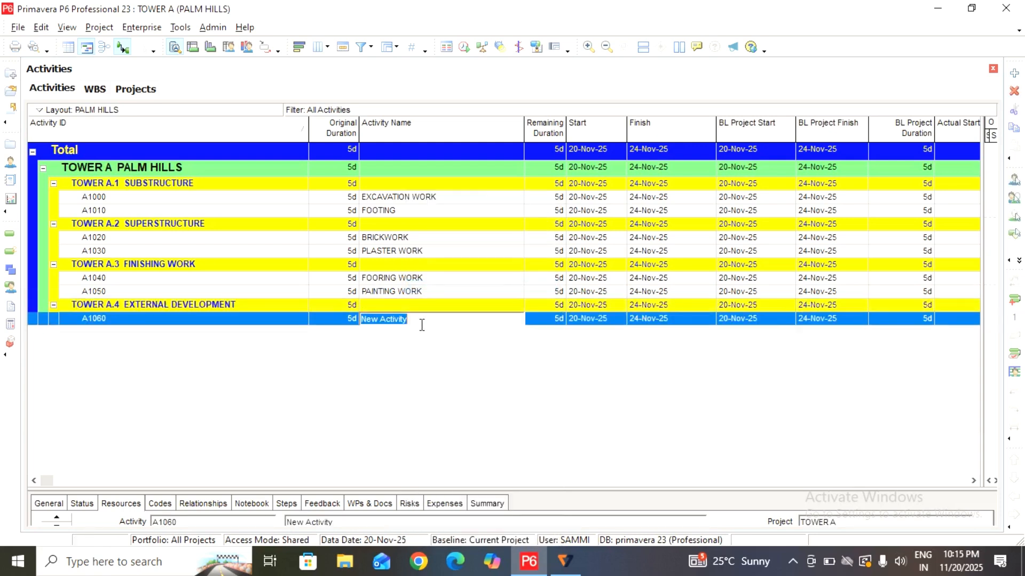
pyautogui.write('ROAD WORK')
pyautogui.press('Return')
# - Add an activity named PLANTATION WORK below ROAD WORK in the EXTERNAL DEVELOPMENT group
pyautogui.rightClick(411, 323)
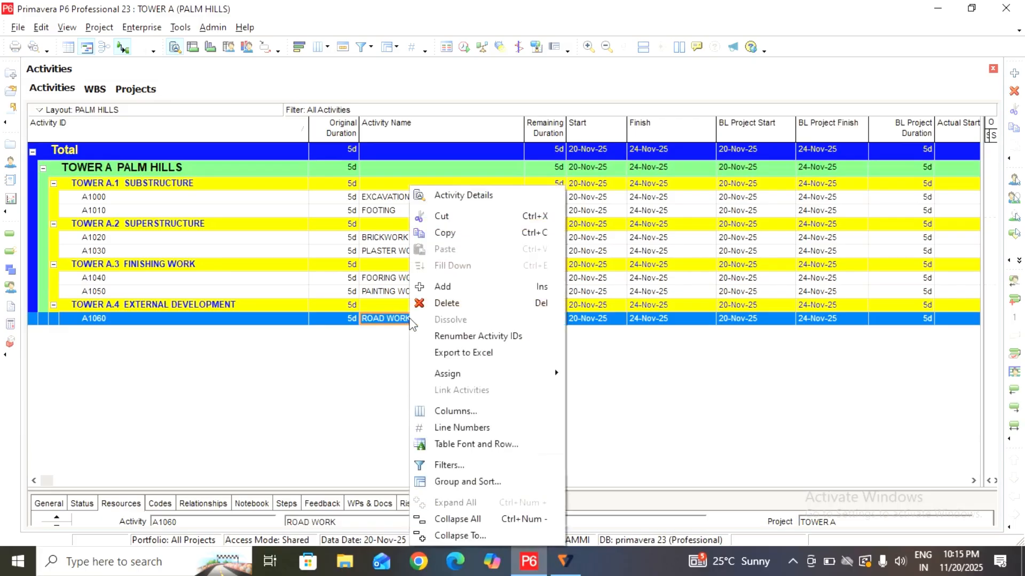
pyautogui.click(443, 285)
pyautogui.write('PLANTATION WORK')
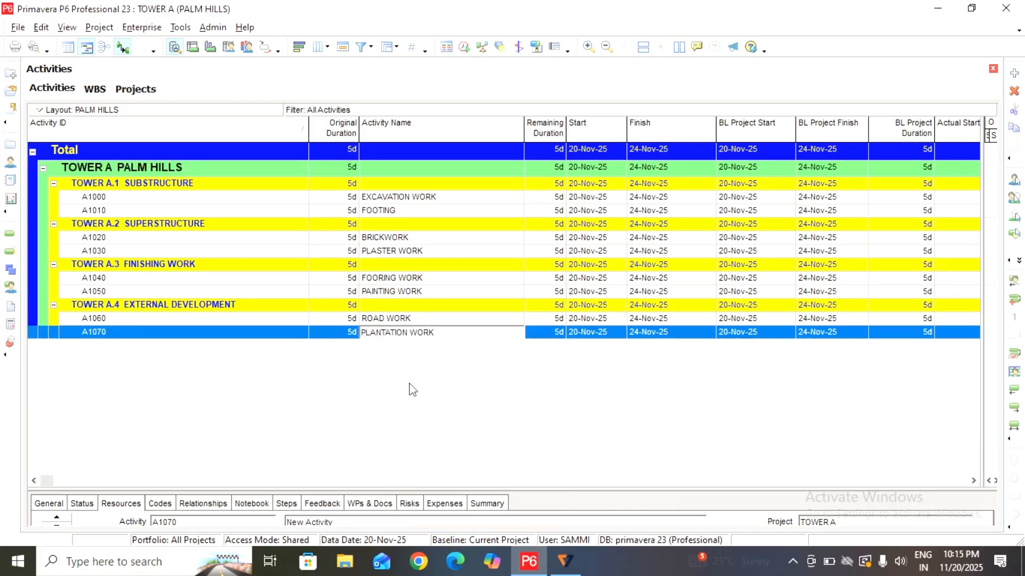
pyautogui.press('Return')
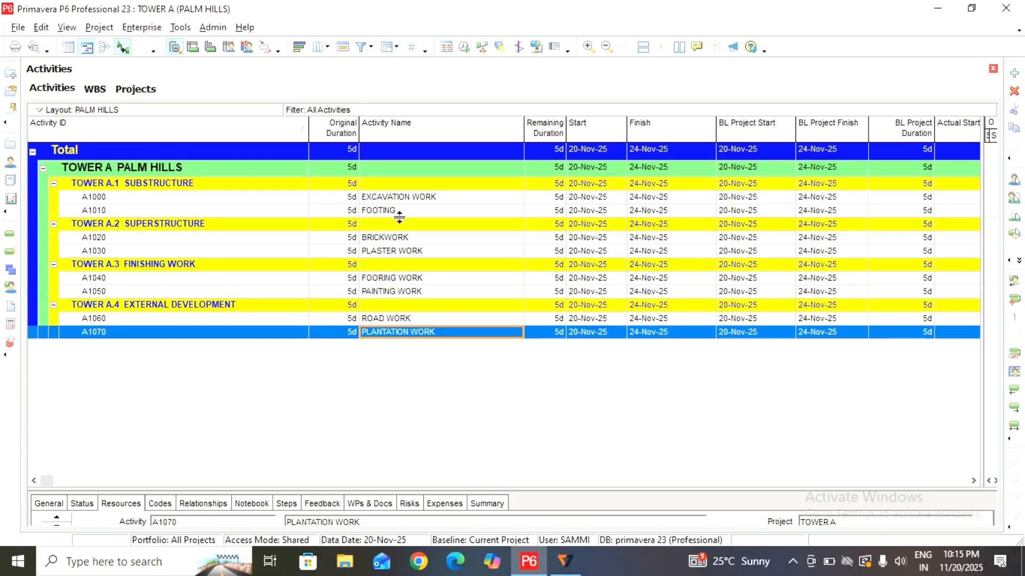
# - Set the remaining durations in the SUBSTRUCTURE group to 2 days for EXCAVATION WORK and 3 days for FOOTING
pyautogui.click(541, 197)
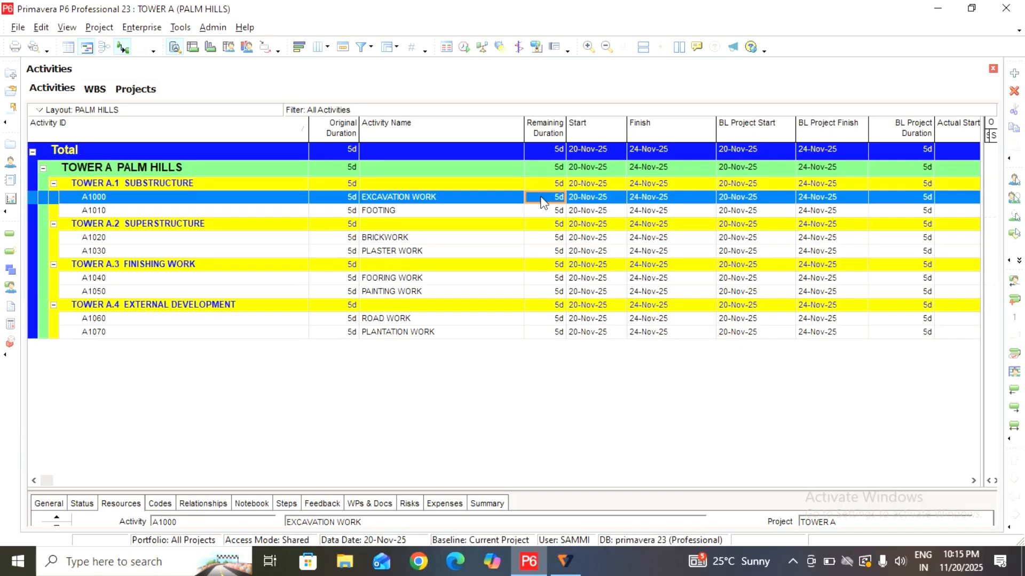
pyautogui.write('2')
pyautogui.click(549, 211)
pyautogui.write('3')
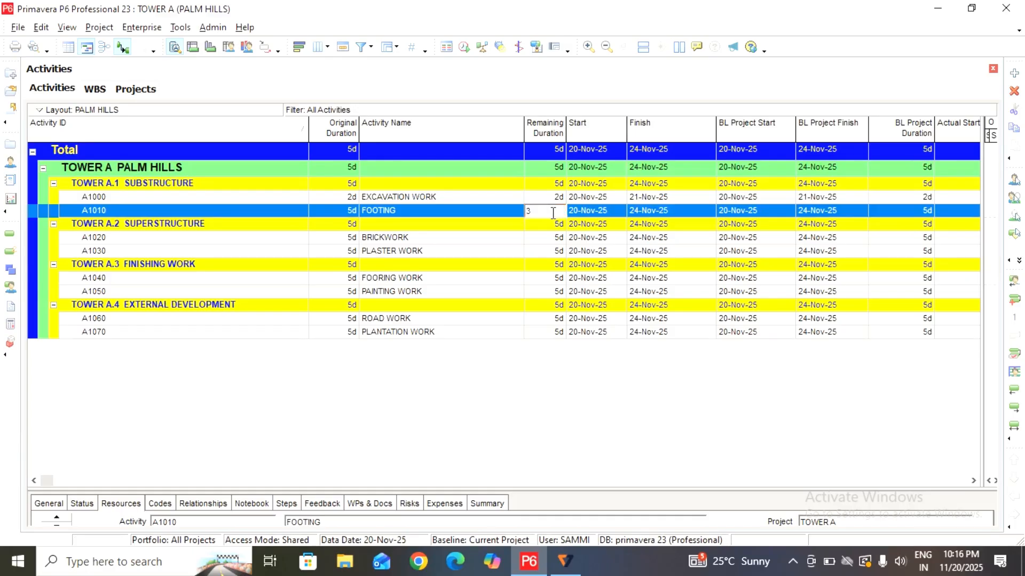
# - Set the remaining durations in the SUPERSTRUCTURE group to 7 days for BRICKWORK and 5 days for PLASTER WORK
pyautogui.click(540, 238)
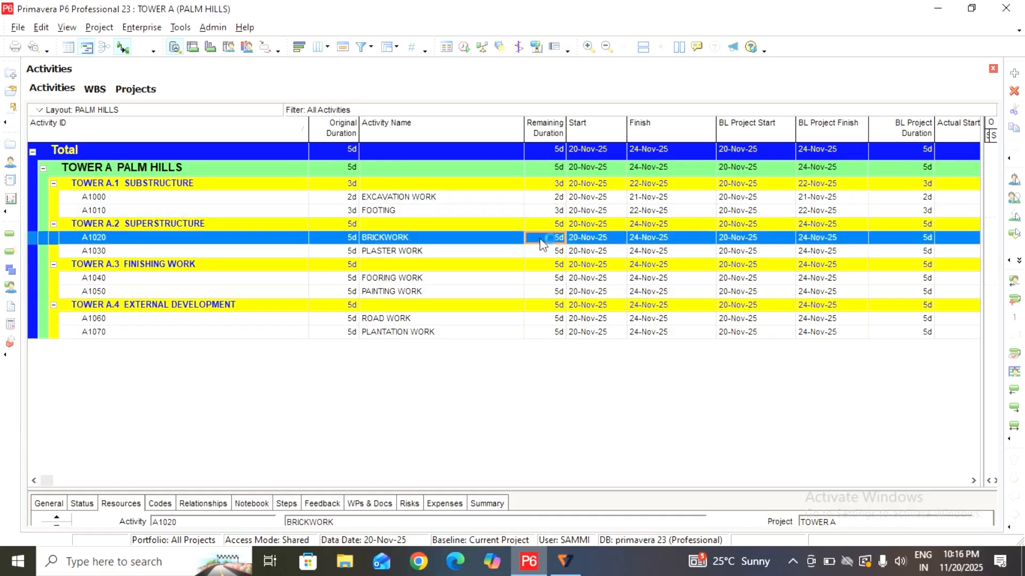
pyautogui.write('7')
pyautogui.click(544, 252)
pyautogui.write('5')
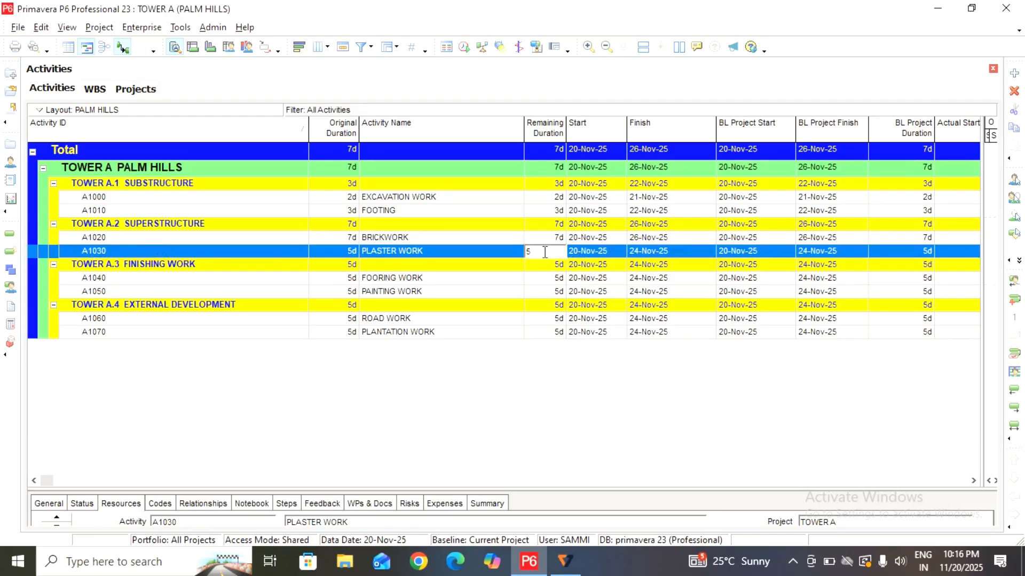
# - Set the remaining durations in the FINISHING WORK group to 7 days for FOORING WORK and 2 days for PAINTING WORK
pyautogui.click(540, 278)
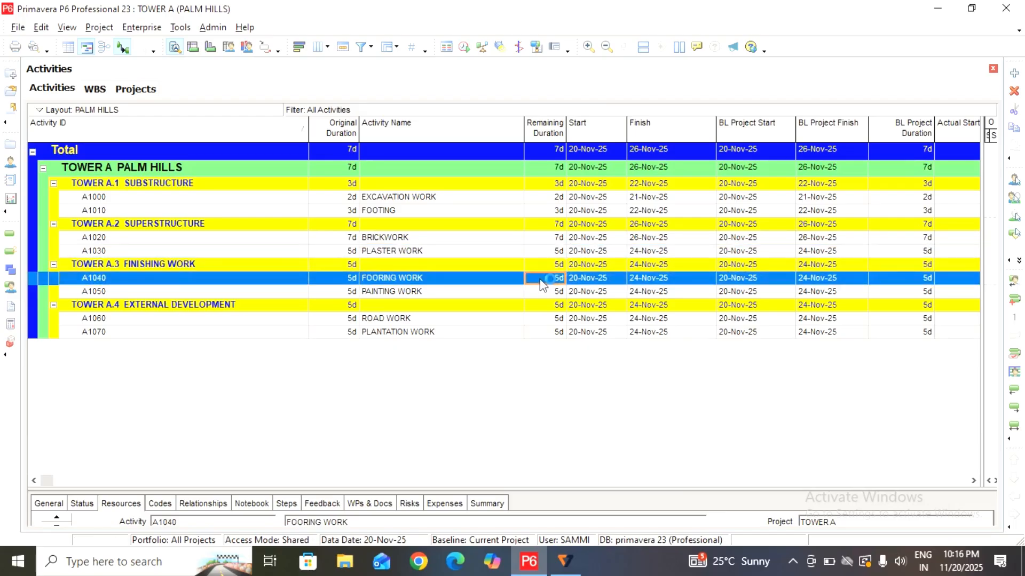
pyautogui.write('7')
pyautogui.click(545, 290)
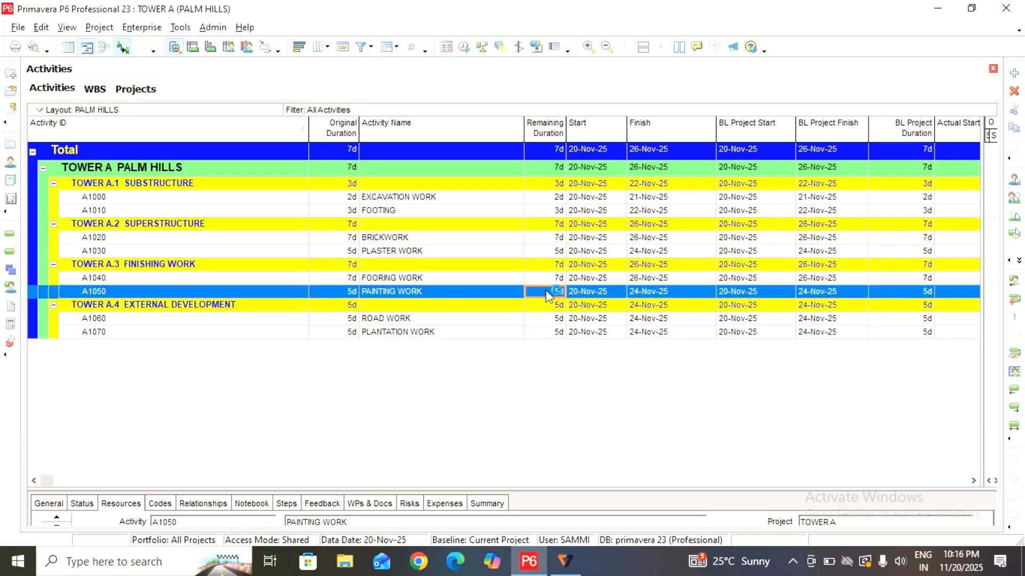
pyautogui.write('2')
# - Set the remaining durations in the EXTERNAL DEVELOPMENT group to 8 days for ROAD WORK and 4 days for PLANTATION WORK
pyautogui.click(547, 319)
pyautogui.write('8')
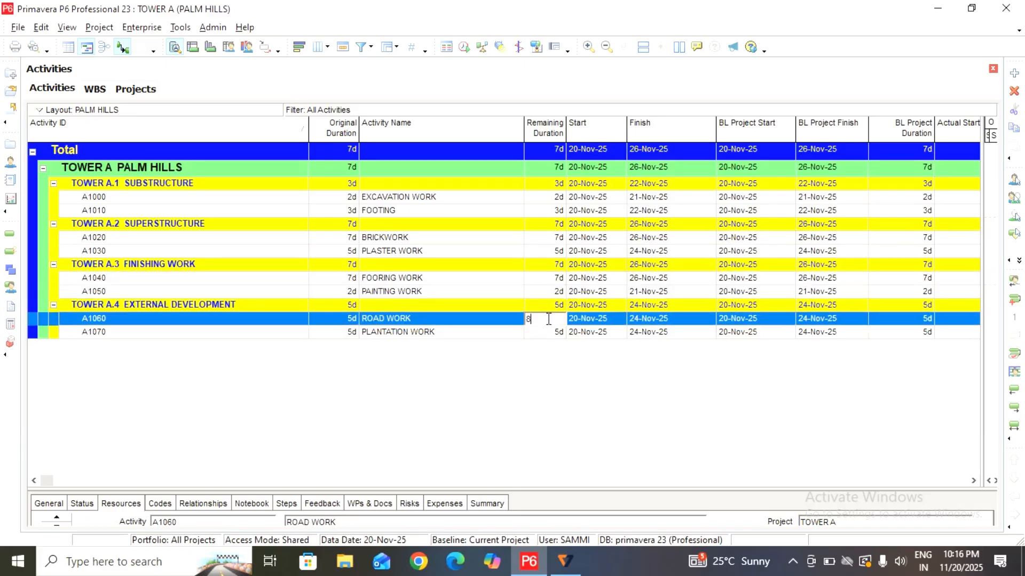
pyautogui.click(545, 332)
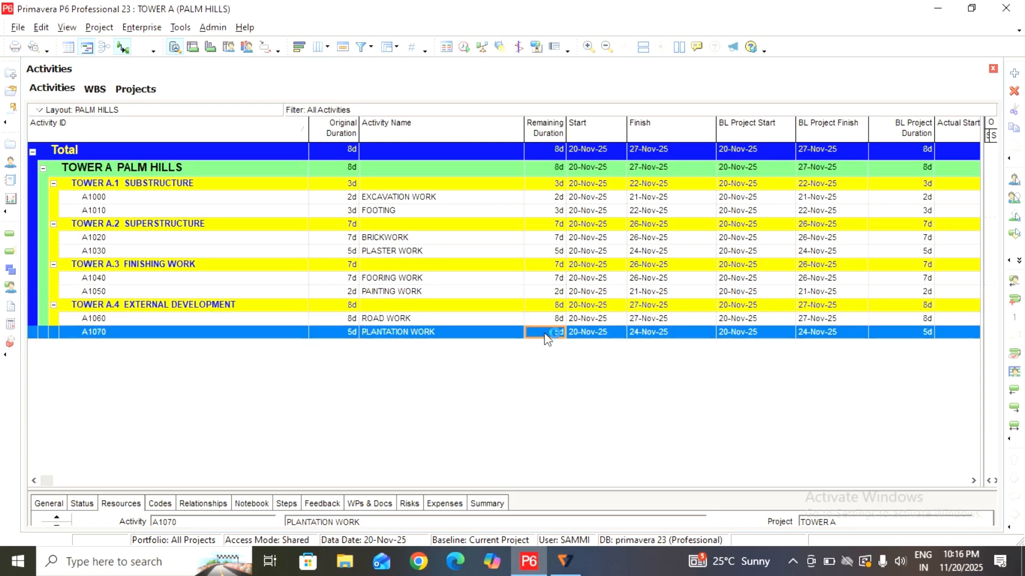
pyautogui.write('4')
pyautogui.press('Return')
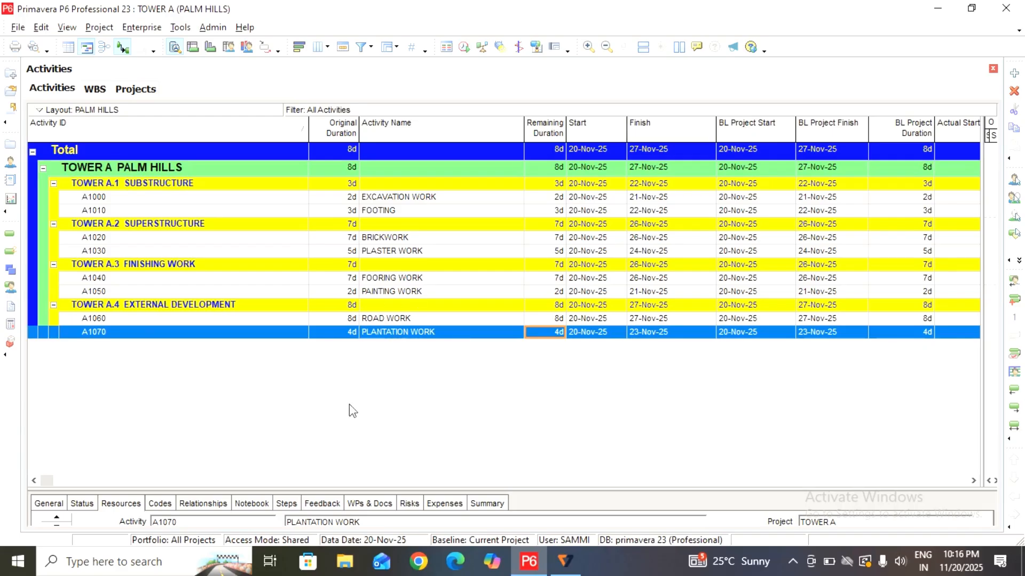
# - Enlarge the activity details area and set the % Complete Type of PLANTATION WORK to Physical
pyautogui.moveTo(272, 489); pyautogui.dragTo(261, 357)
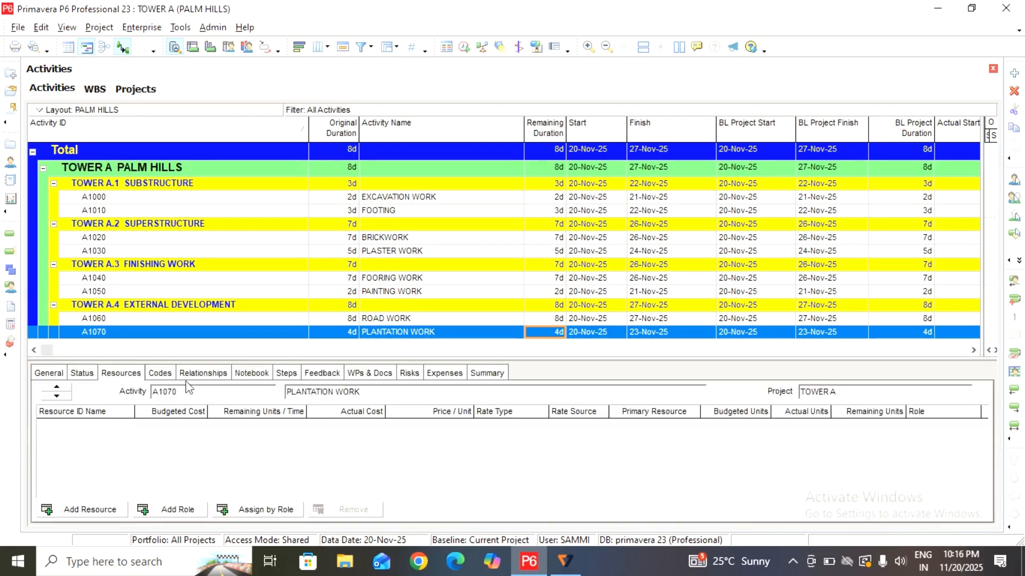
pyautogui.rightClick(447, 434)
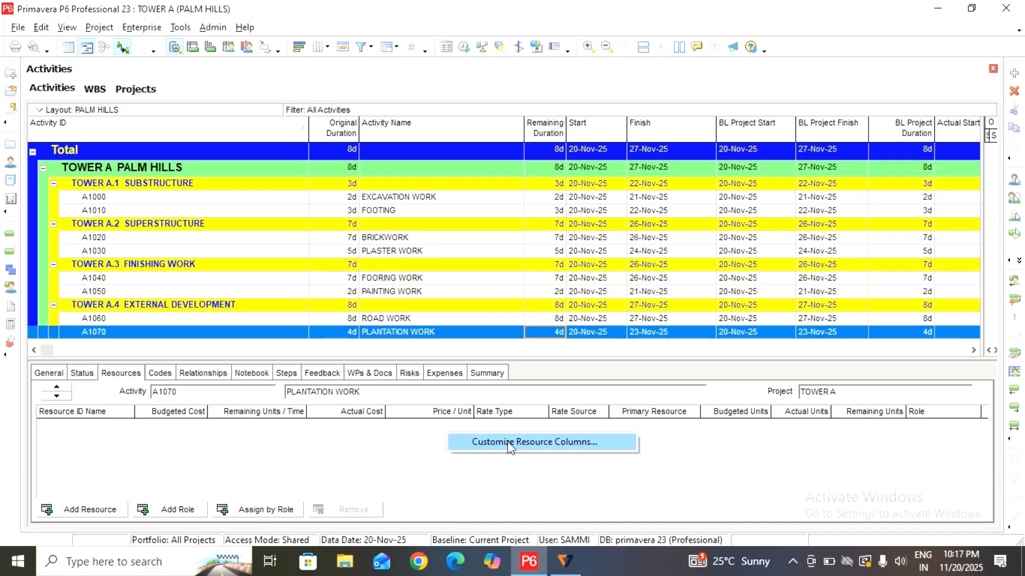
pyautogui.click(458, 469)
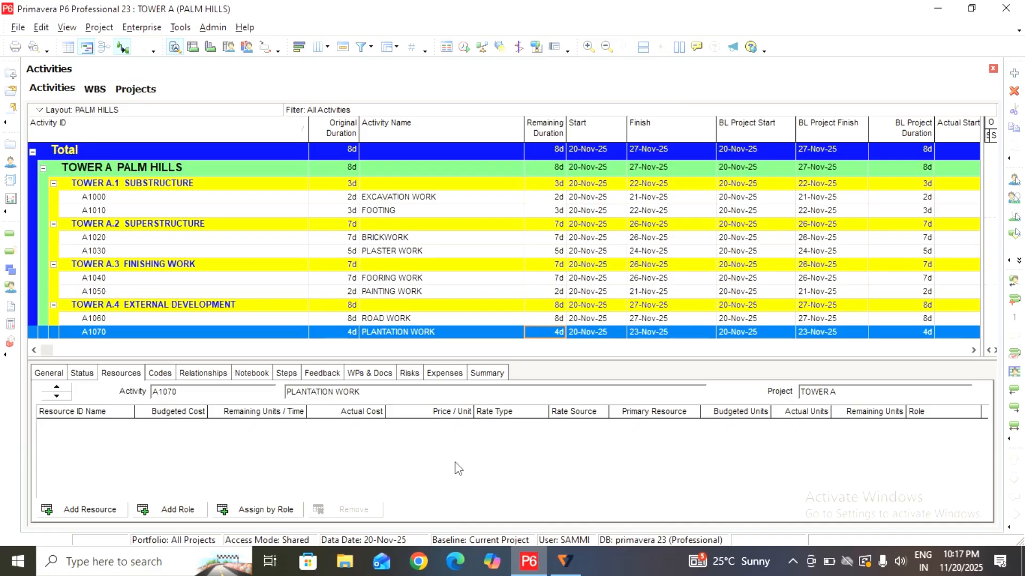
pyautogui.click(57, 376)
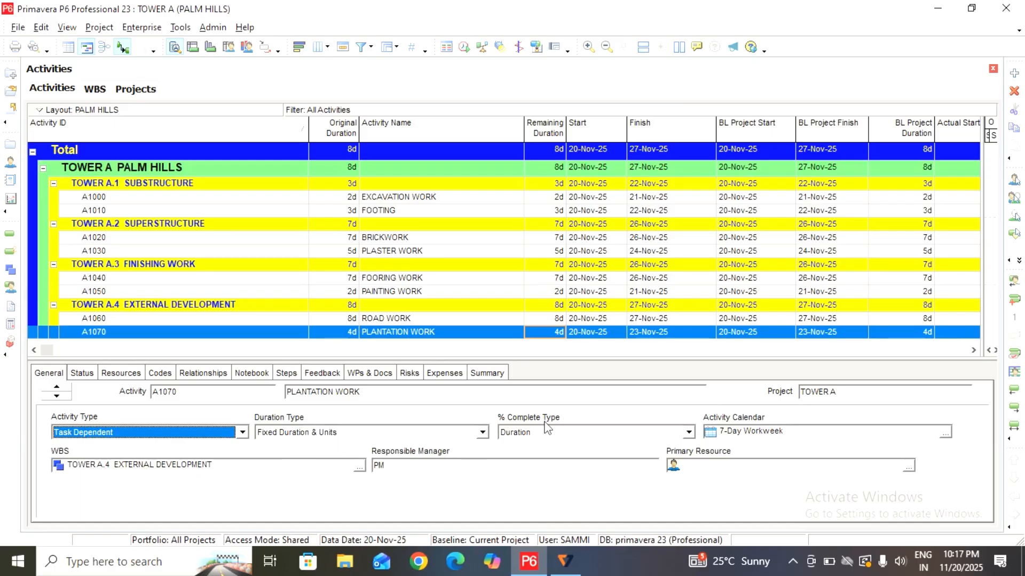
pyautogui.click(689, 432)
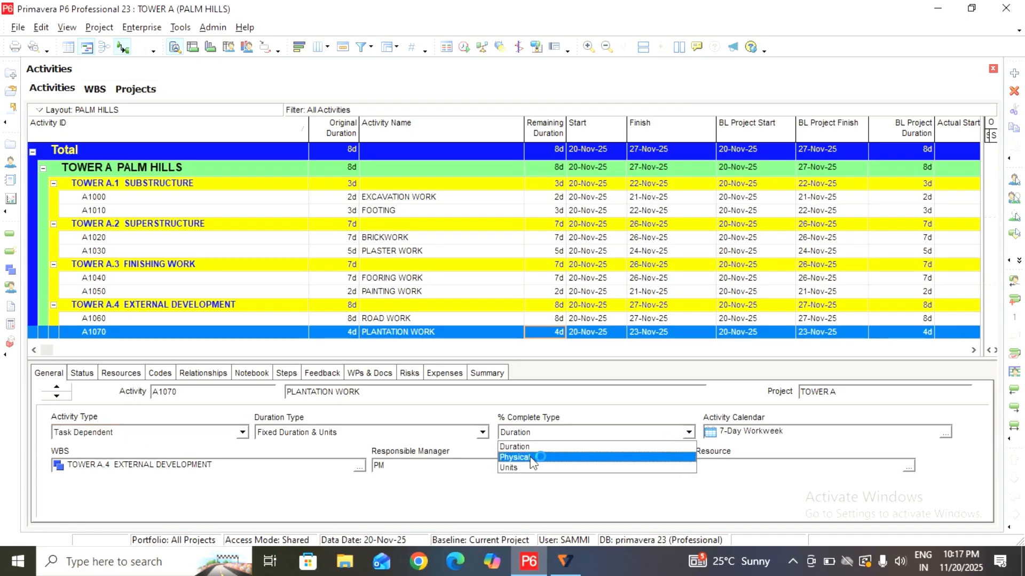
pyautogui.click(553, 458)
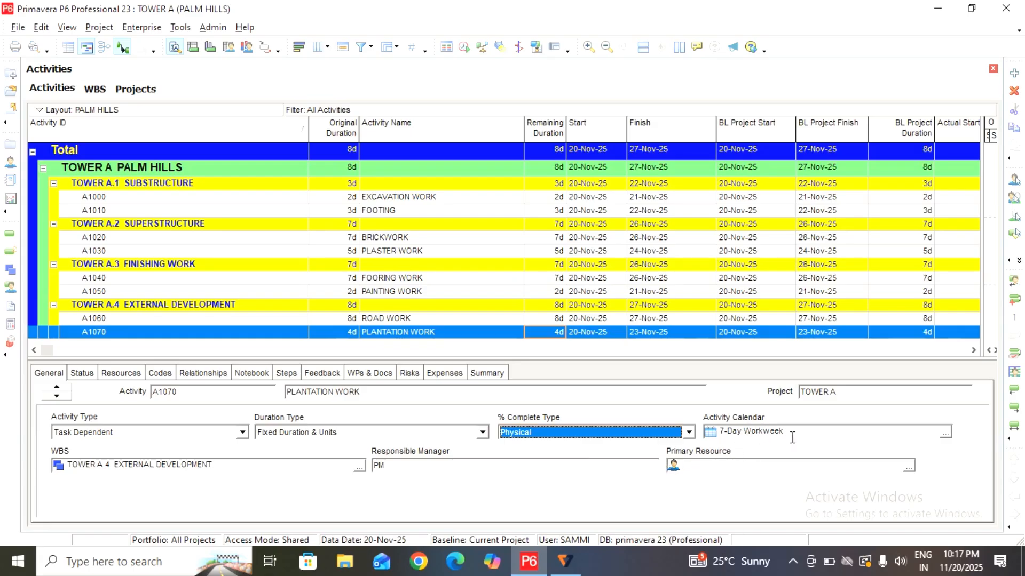
# - Assign the global calendar TOWER A to PLANTATION WORK as its activity calendar
pyautogui.click(945, 433)
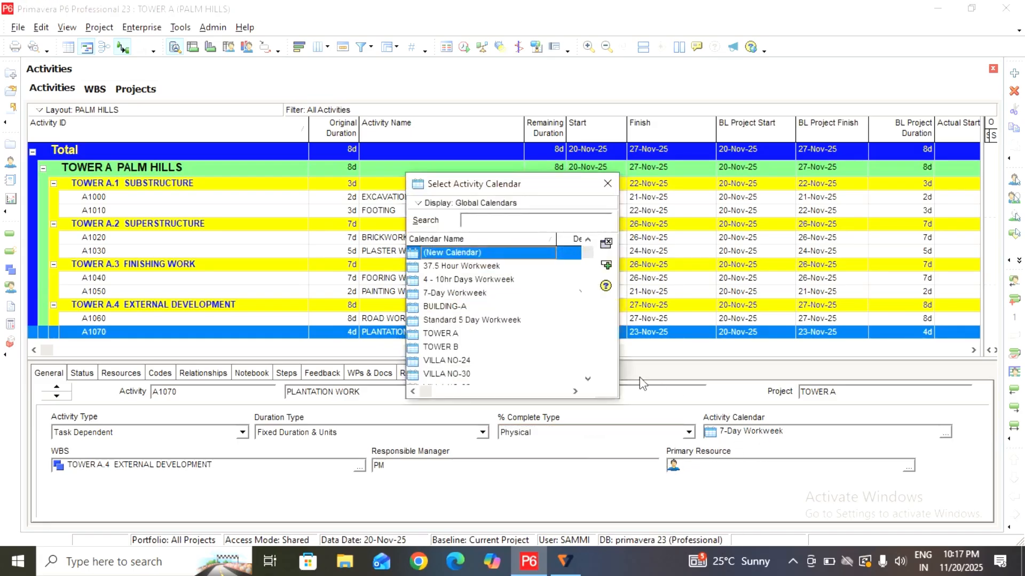
pyautogui.click(449, 333)
pyautogui.click(606, 243)
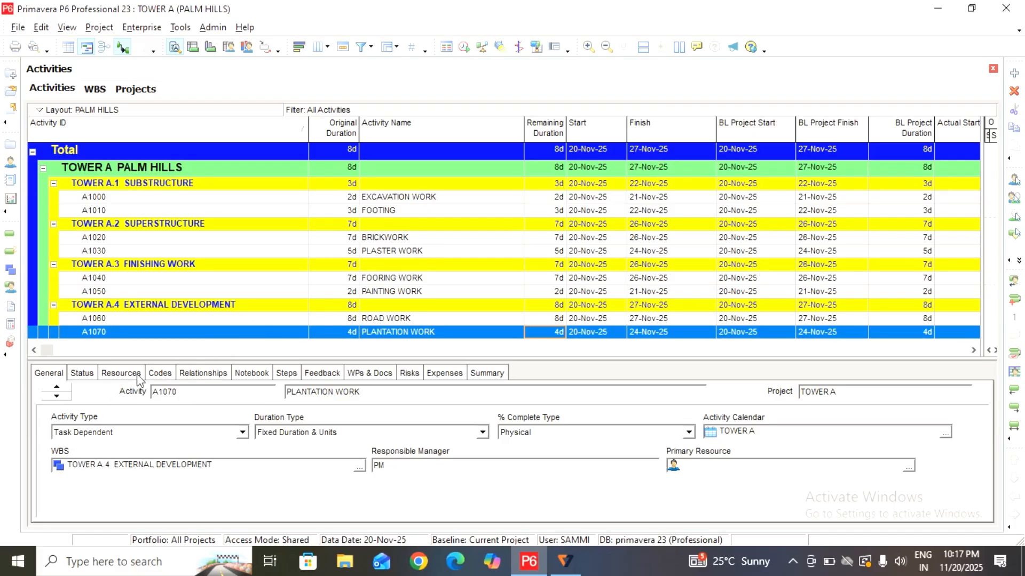
# - Assign EXCAVATION WORK as the predecessor of FOOTING in the activity relationships
pyautogui.click(206, 373)
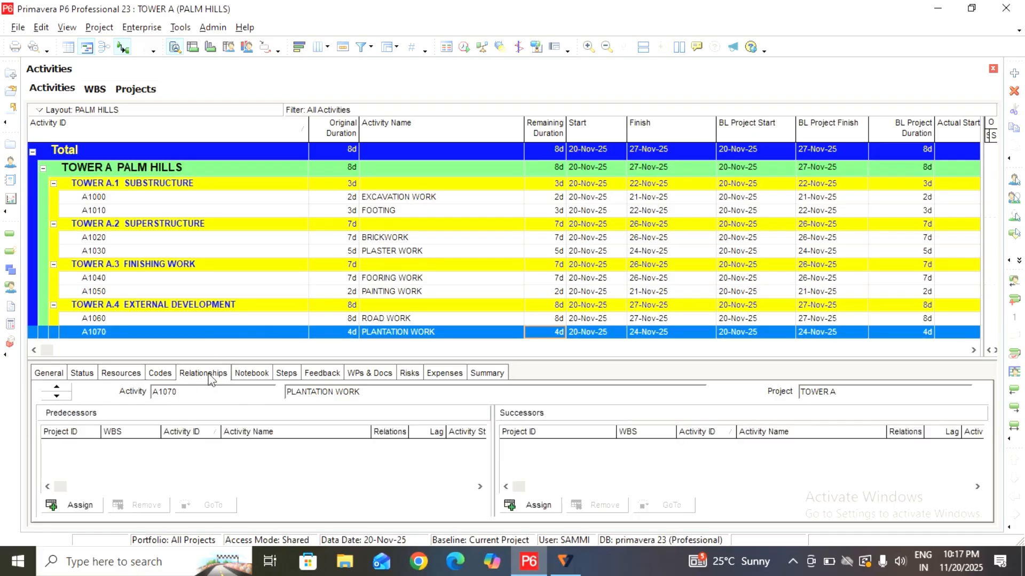
pyautogui.click(434, 199)
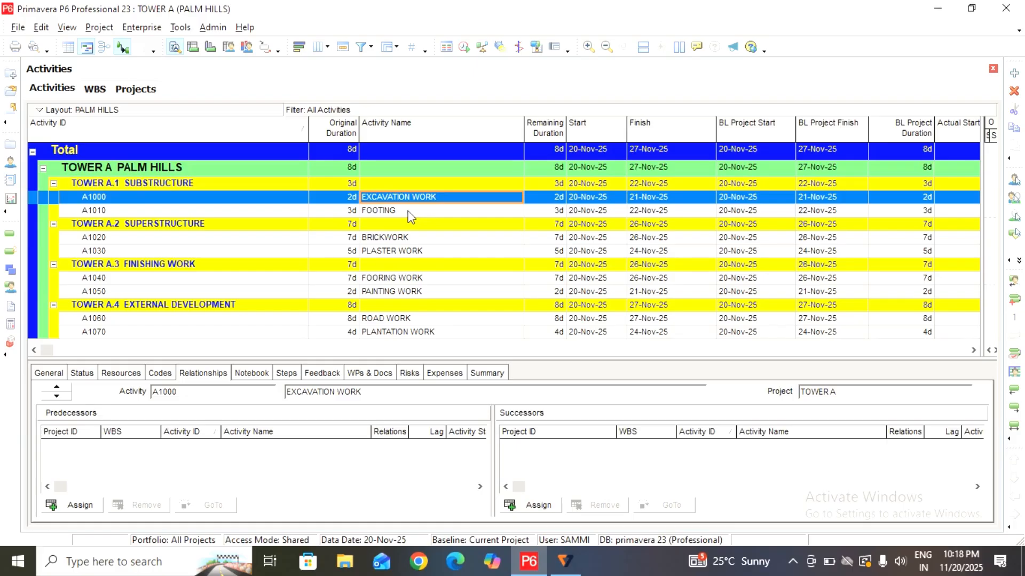
pyautogui.click(410, 212)
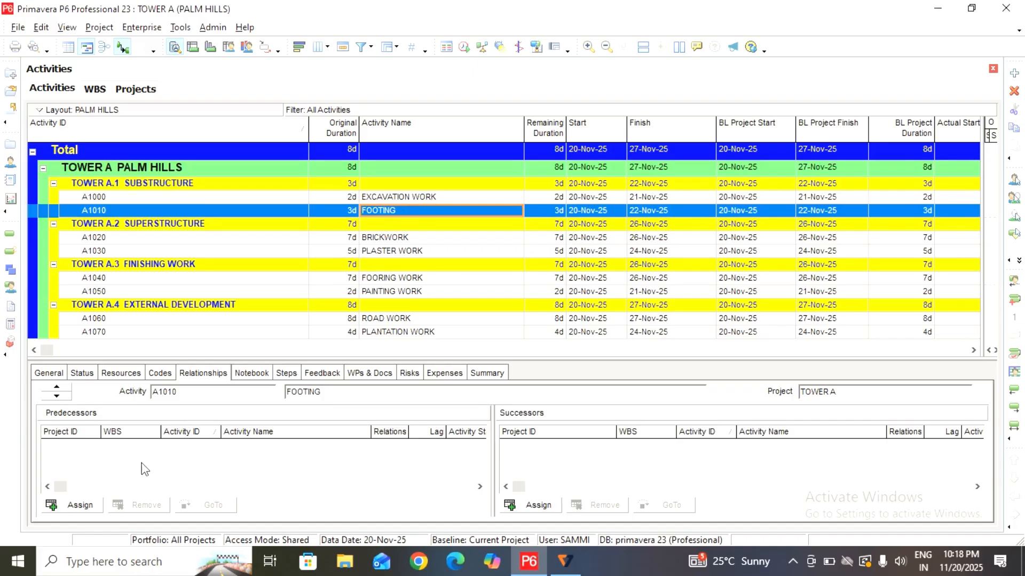
pyautogui.click(79, 506)
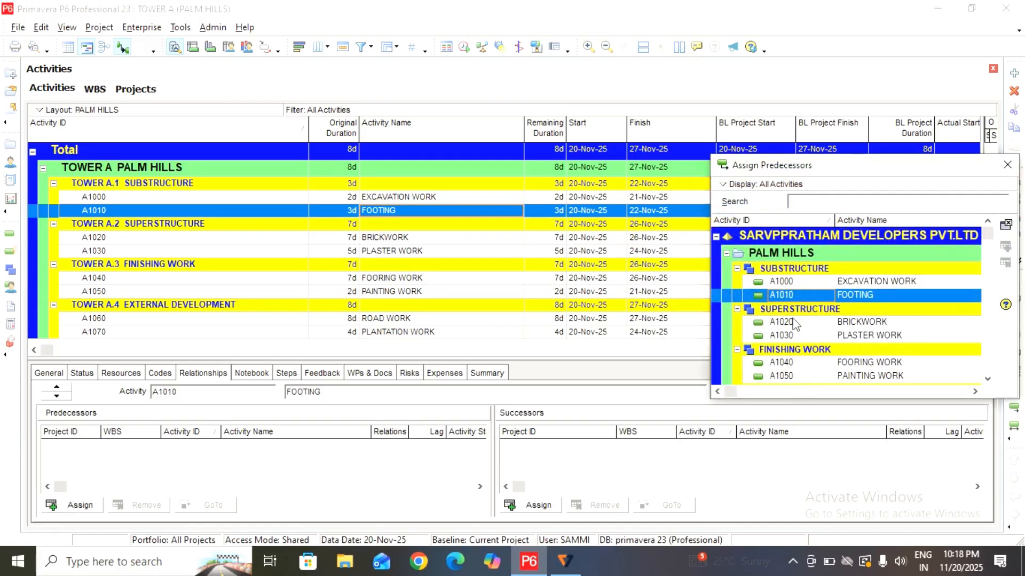
pyautogui.click(892, 281)
pyautogui.click(1006, 247)
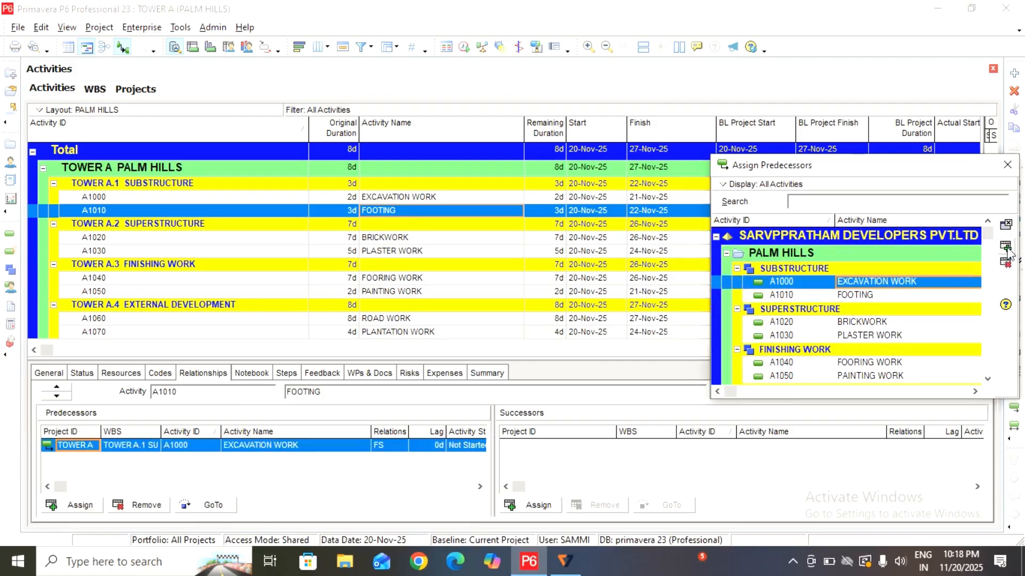
pyautogui.click(500, 426)
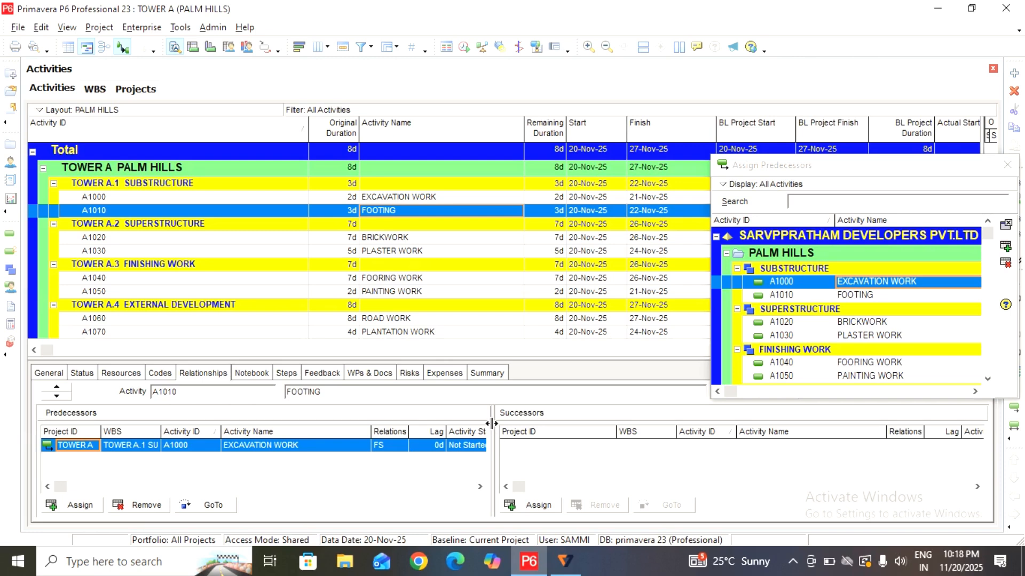
# - Widen the predecessor list and set the lag of FOOTING's relationship with EXCAVATION WORK to 1 day
pyautogui.moveTo(493, 423); pyautogui.dragTo(614, 423)
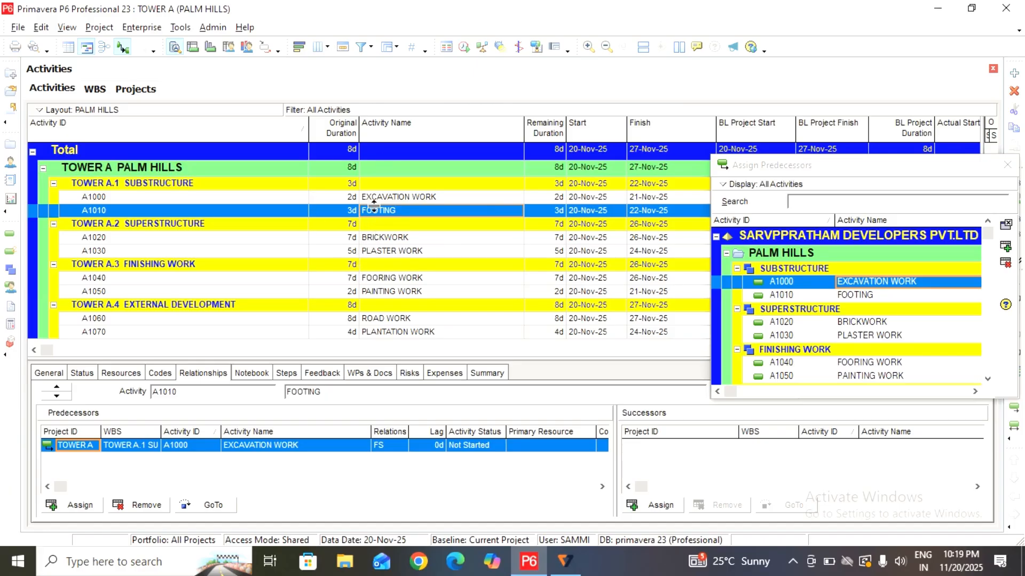
pyautogui.click(436, 446)
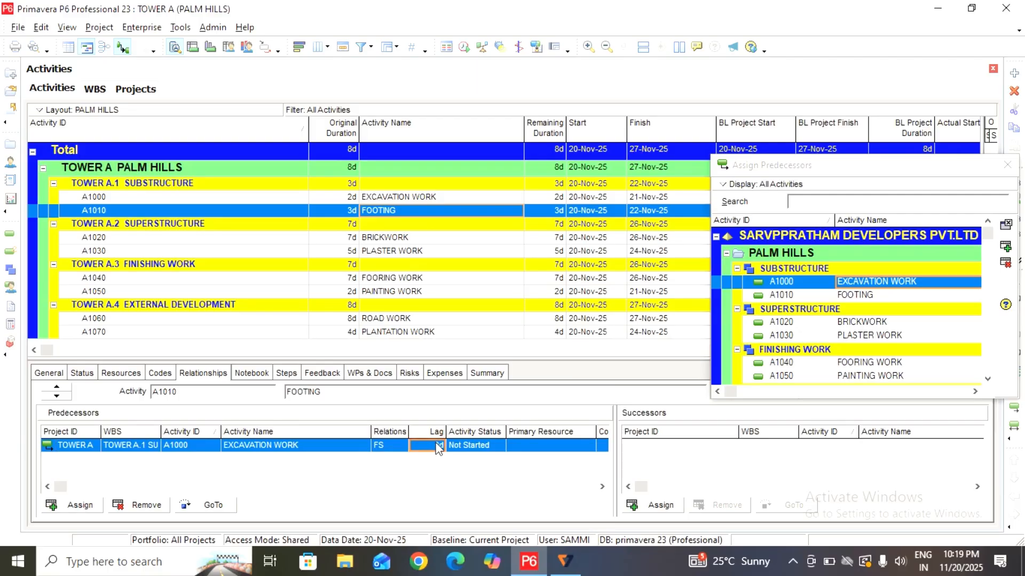
pyautogui.write('1')
pyautogui.press('Return')
# - Assign FOOTING as the predecessor of BRICKWORK, and BRICKWORK as the predecessor of PLASTER WORK
pyautogui.click(404, 241)
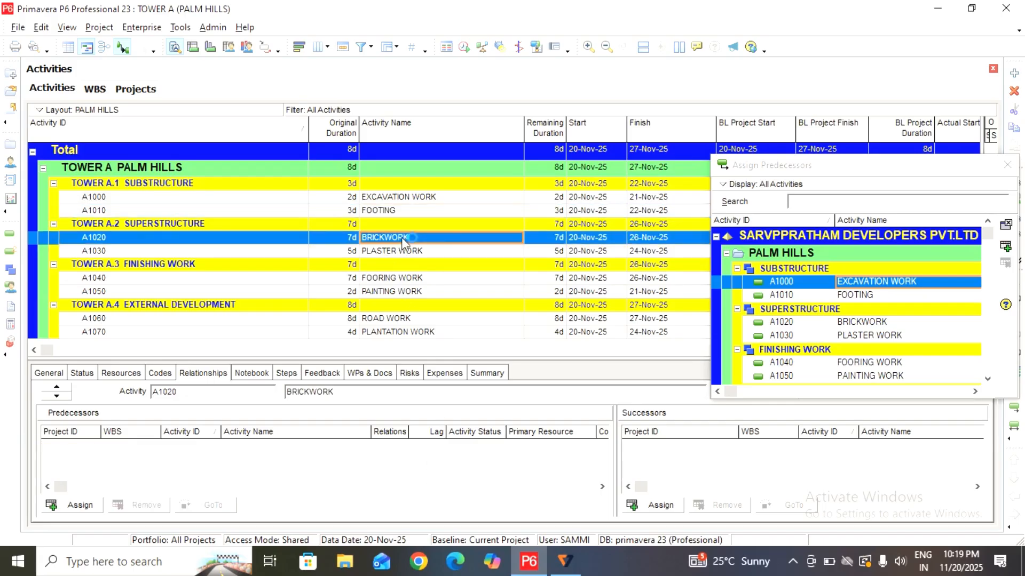
pyautogui.click(863, 297)
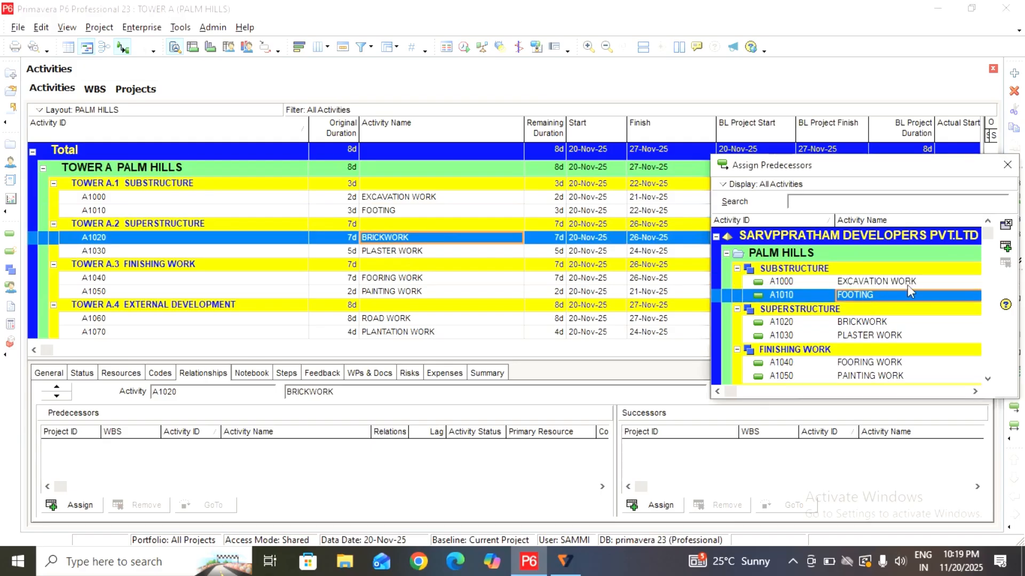
pyautogui.click(1005, 249)
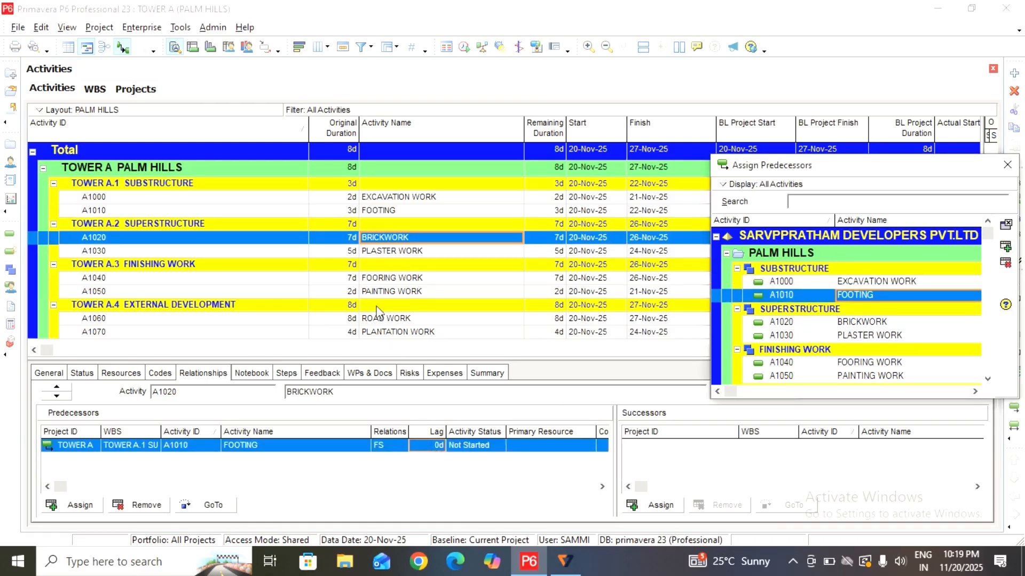
pyautogui.click(500, 252)
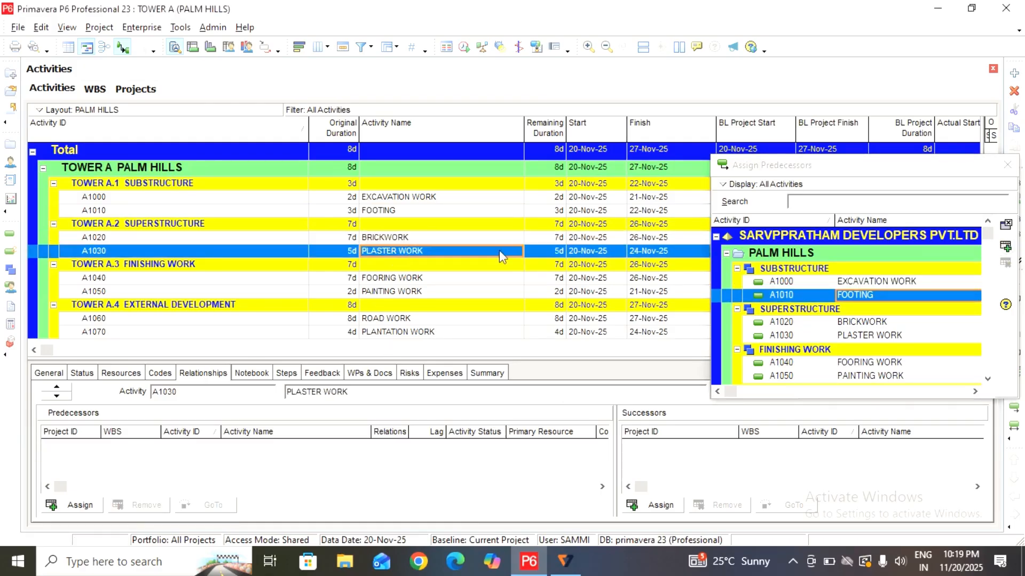
pyautogui.click(861, 323)
pyautogui.click(1005, 246)
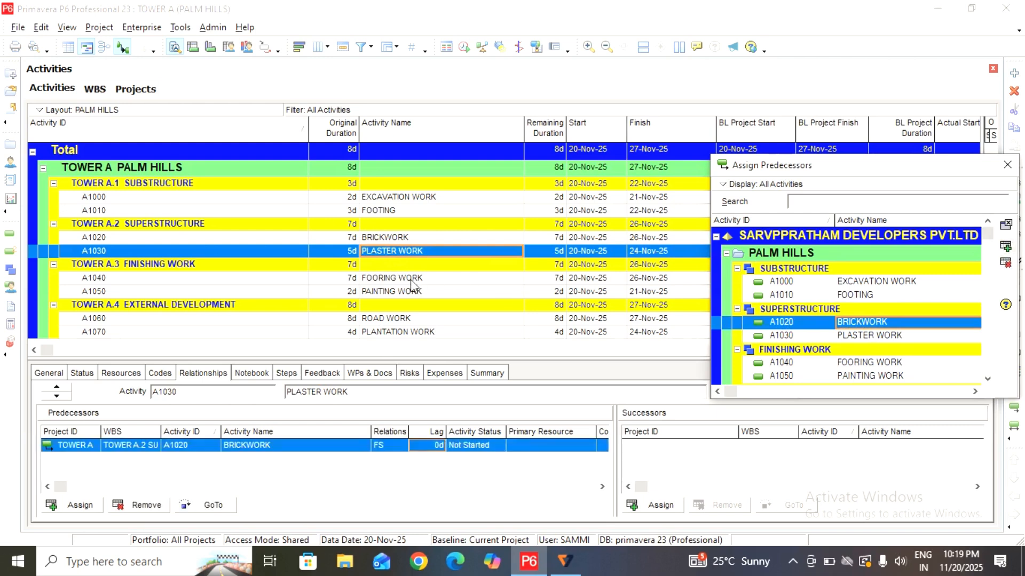
# - Assign PLASTER WORK as the predecessor of FOORING WORK with a lag of 1 day
pyautogui.click(410, 278)
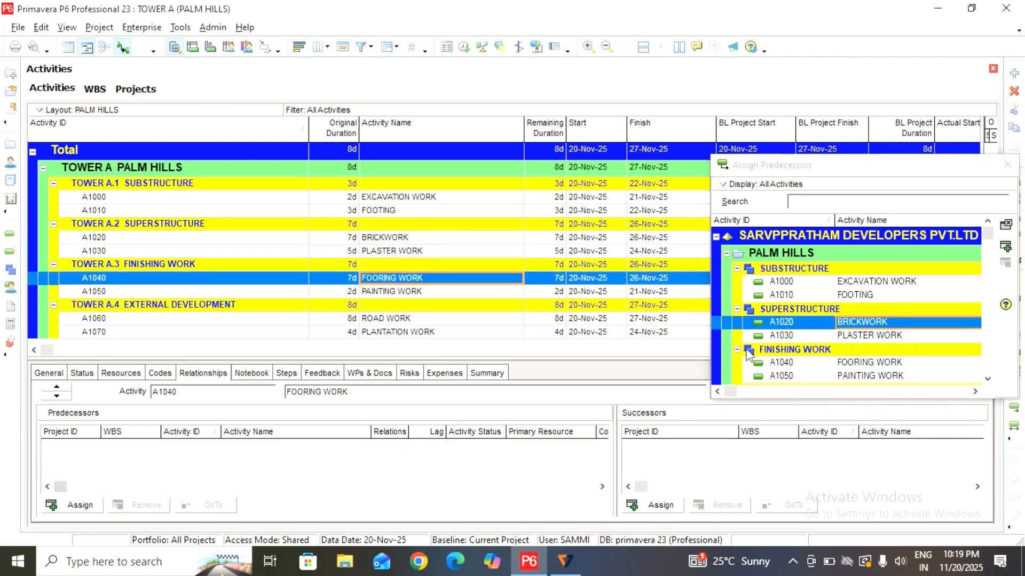
pyautogui.click(880, 334)
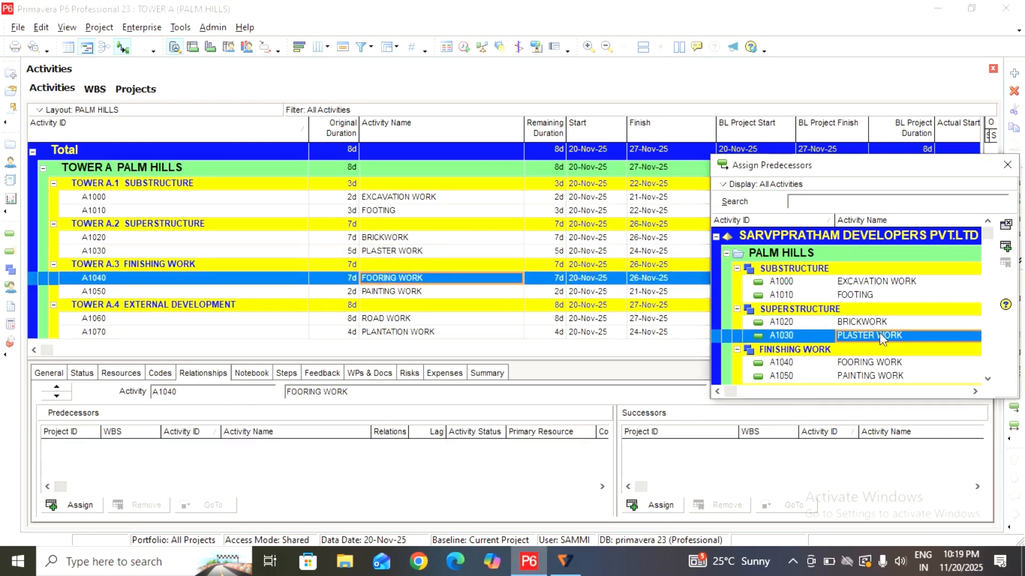
pyautogui.click(1005, 247)
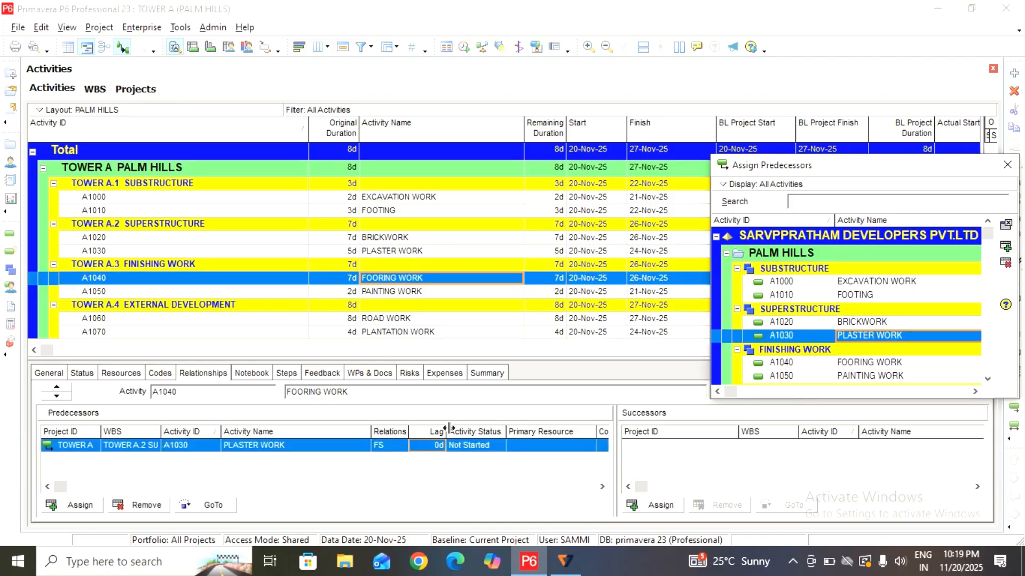
pyautogui.click(438, 445)
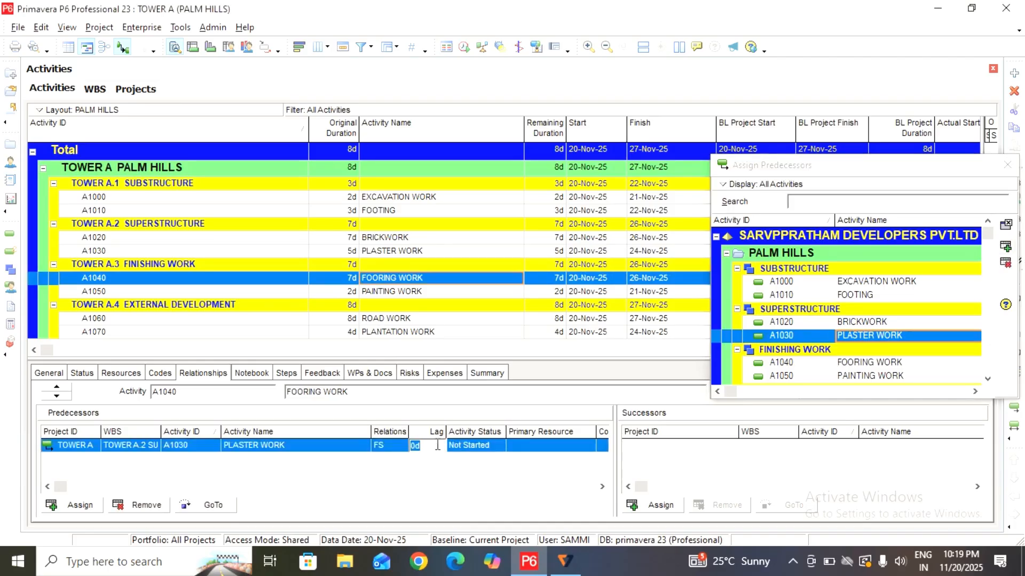
pyautogui.press('BackSpace')
pyautogui.write('1')
pyautogui.press('Return')
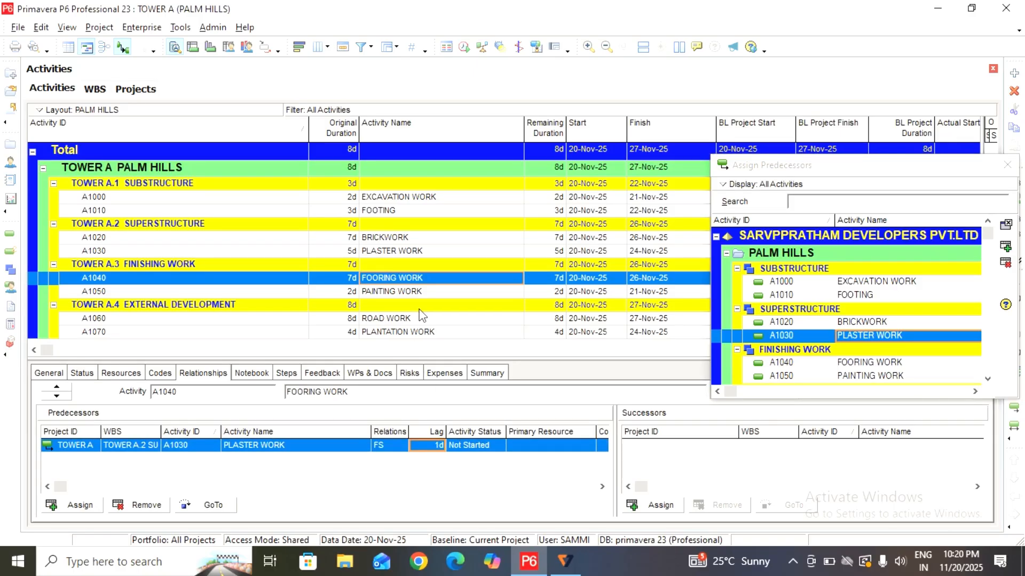
# - Assign PLASTER WORK as the predecessor of PAINTING WORK, and PAINTING WORK as the predecessor of ROAD WORK
pyautogui.click(408, 291)
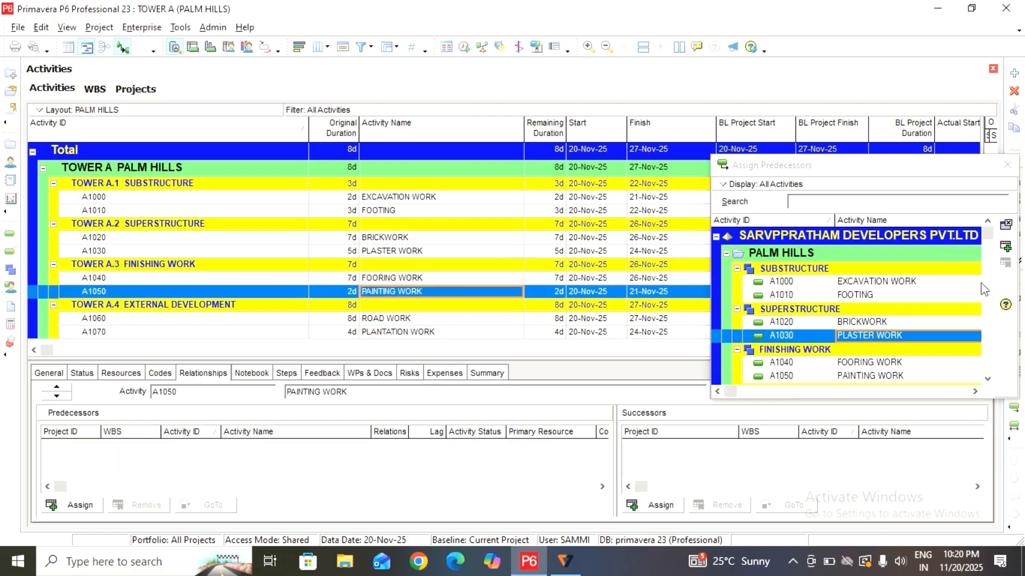
pyautogui.click(1006, 248)
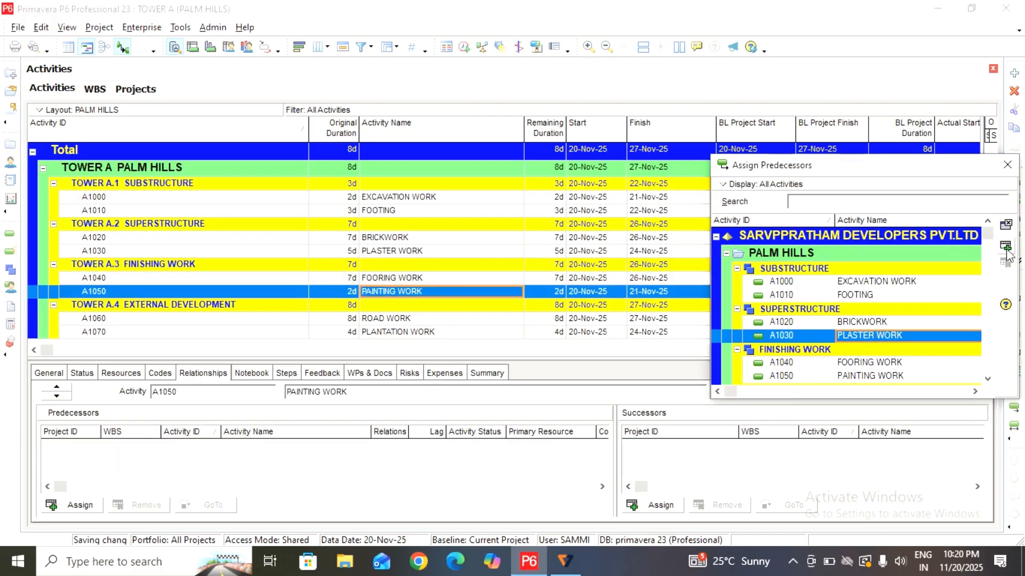
pyautogui.click(401, 319)
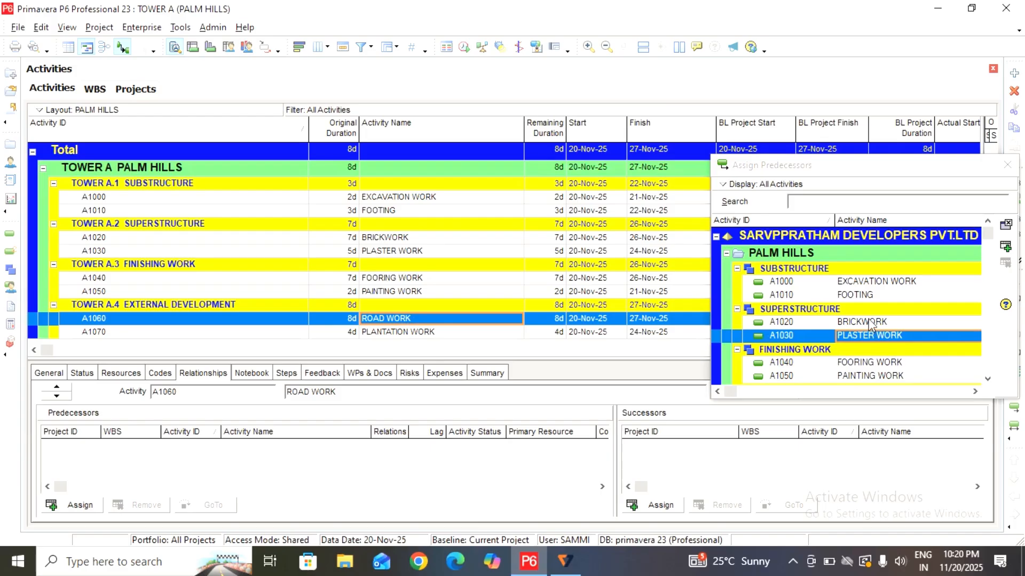
pyautogui.click(869, 377)
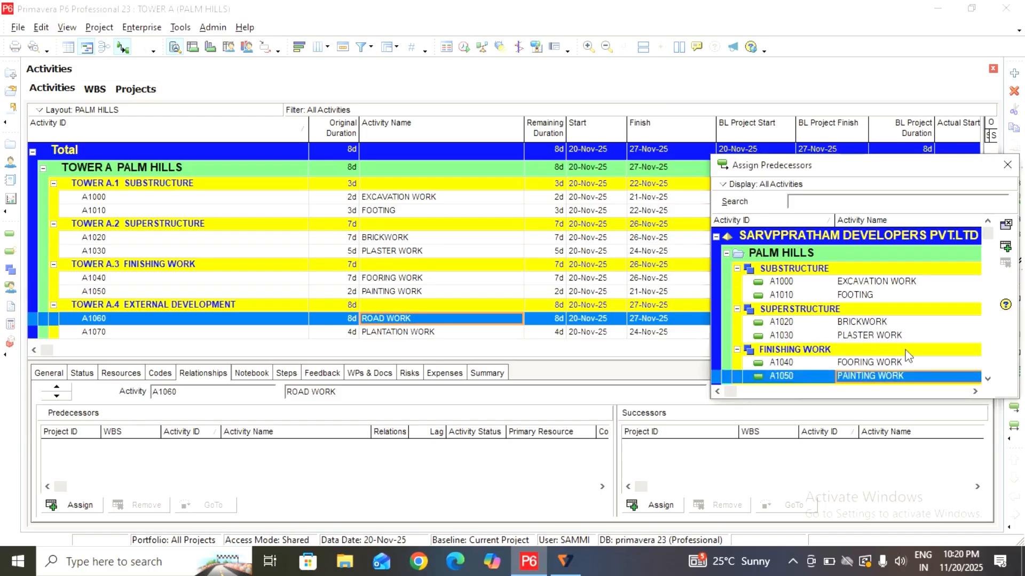
pyautogui.click(1005, 247)
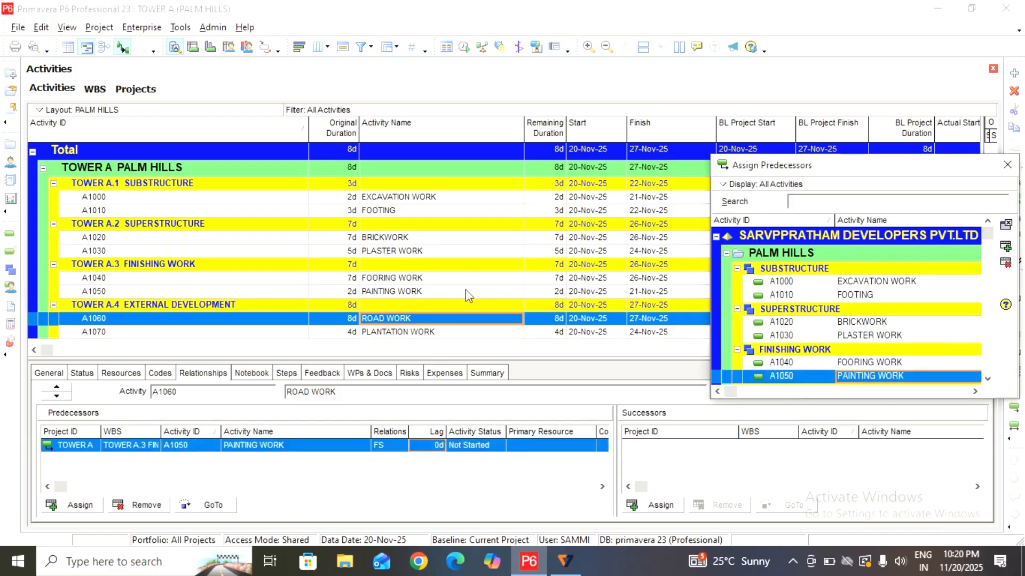
# - Assign ROAD WORK as the predecessor of PLANTATION WORK and finish assigning predecessors
pyautogui.click(430, 332)
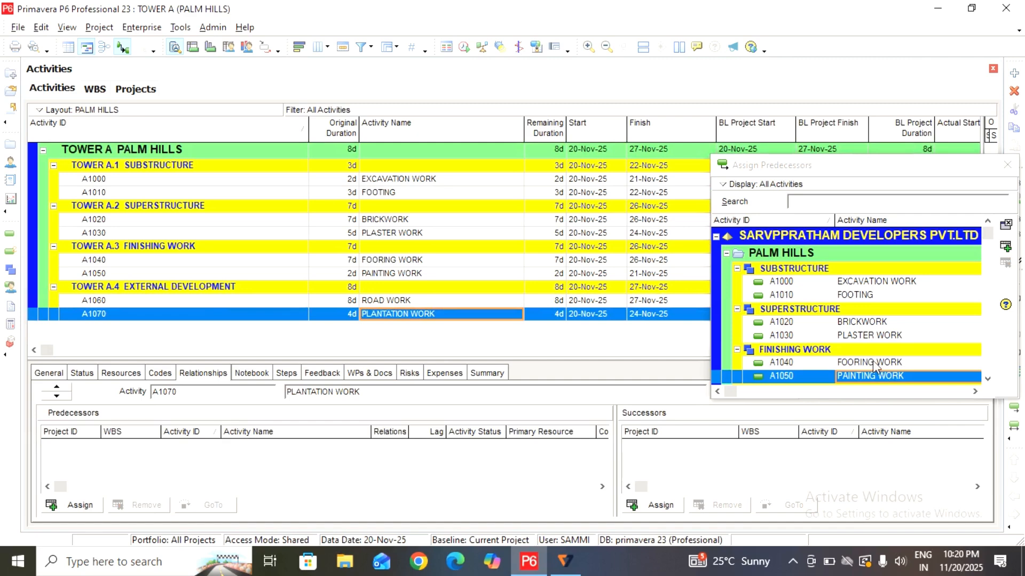
pyautogui.click(897, 346)
pyautogui.scroll(-1, 897, 350)
pyautogui.click(878, 355)
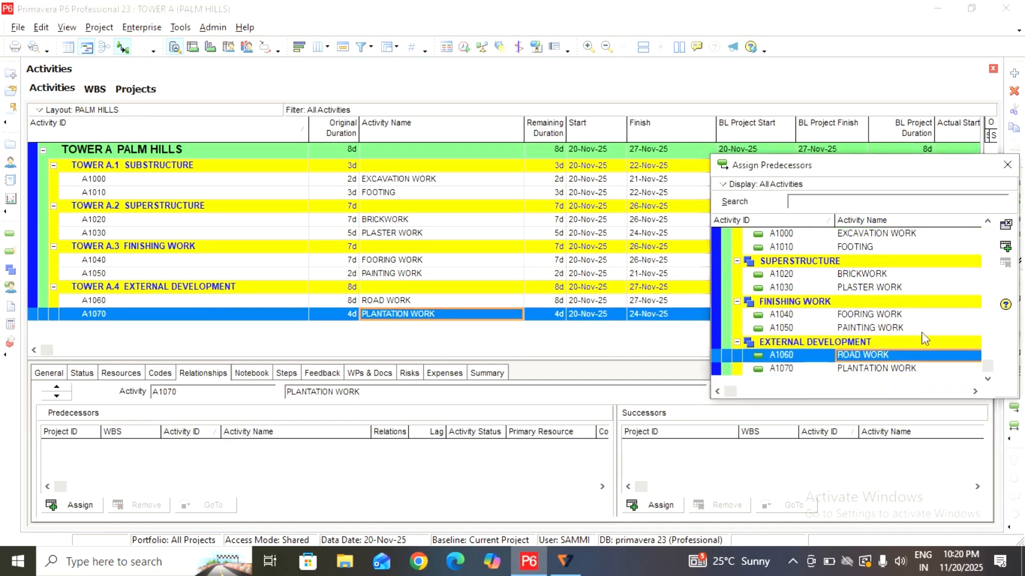
pyautogui.click(1005, 247)
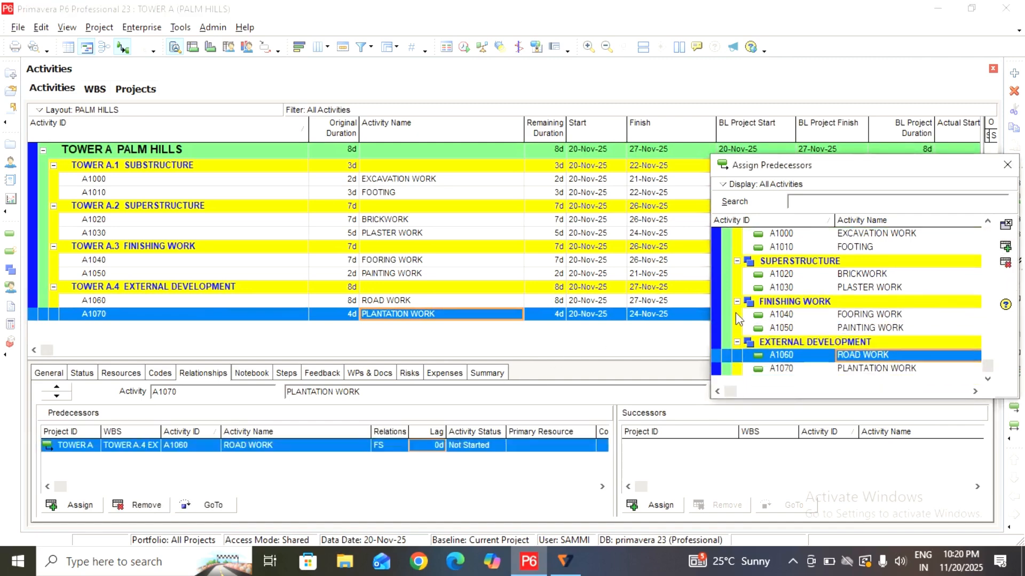
pyautogui.click(1008, 164)
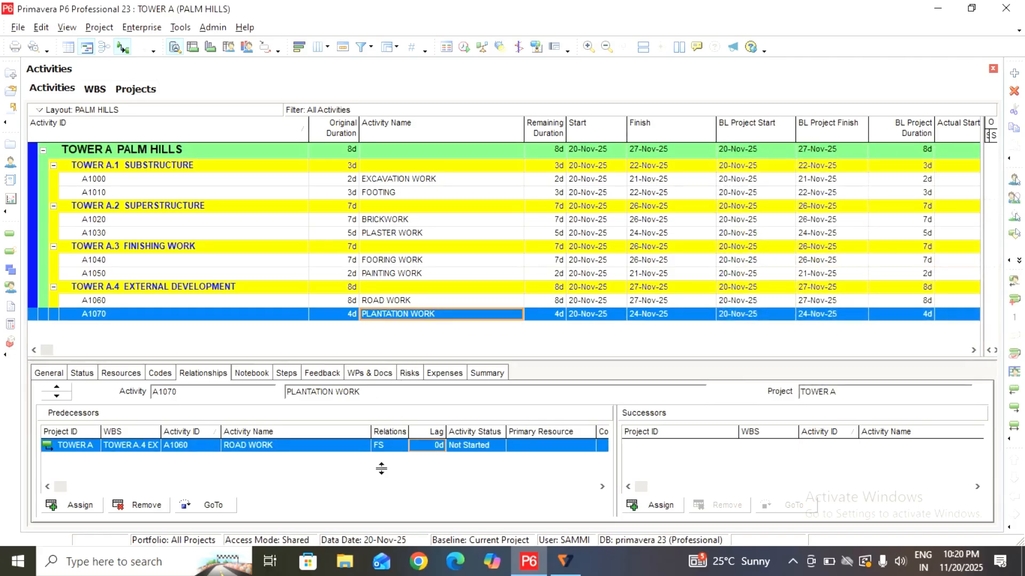
# - Collapse the activity details area and schedule the project, applying the 20-Nov-25 data date to all open projects
pyautogui.moveTo(383, 360); pyautogui.dragTo(382, 568)
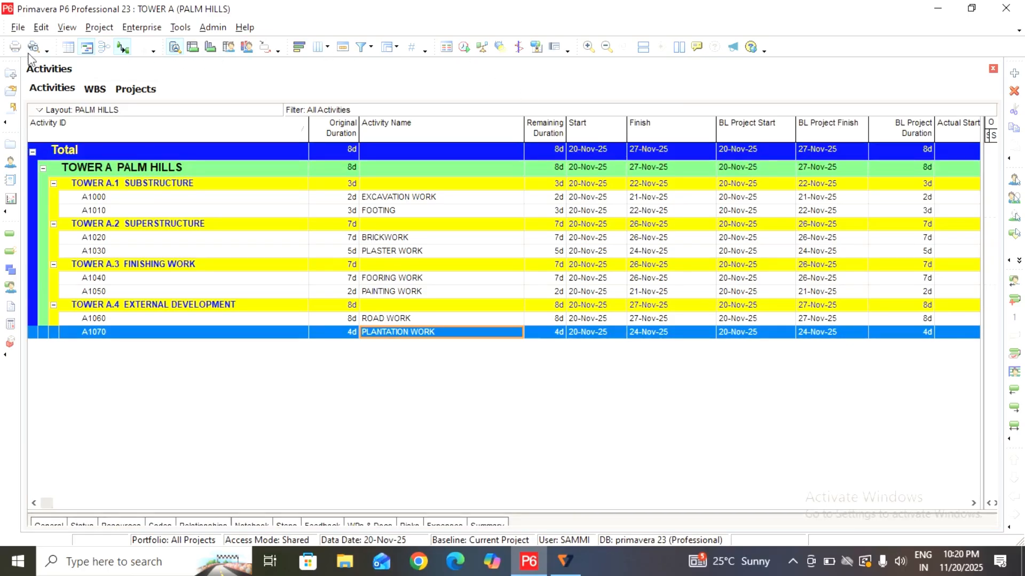
pyautogui.click(464, 47)
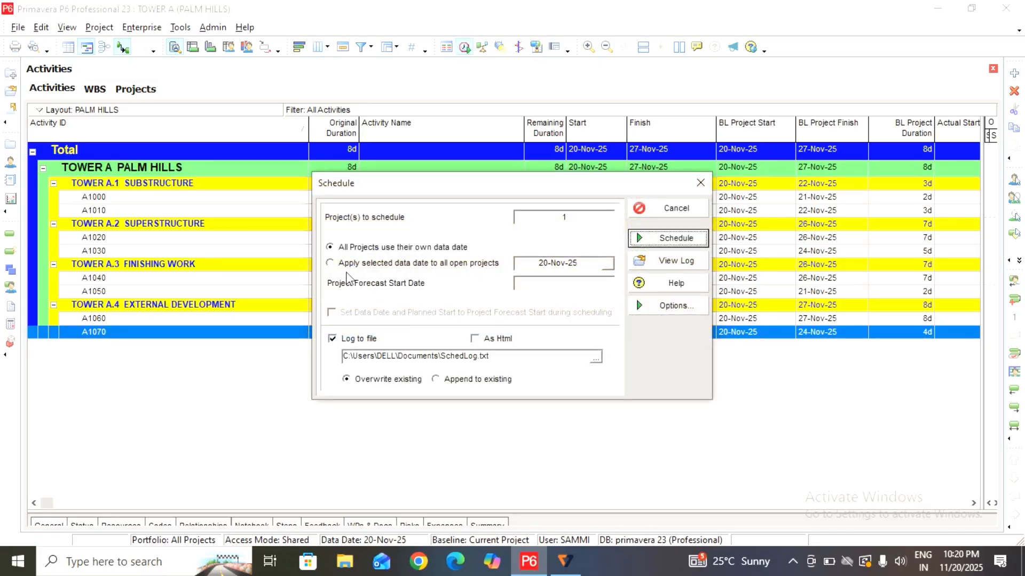
pyautogui.click(330, 263)
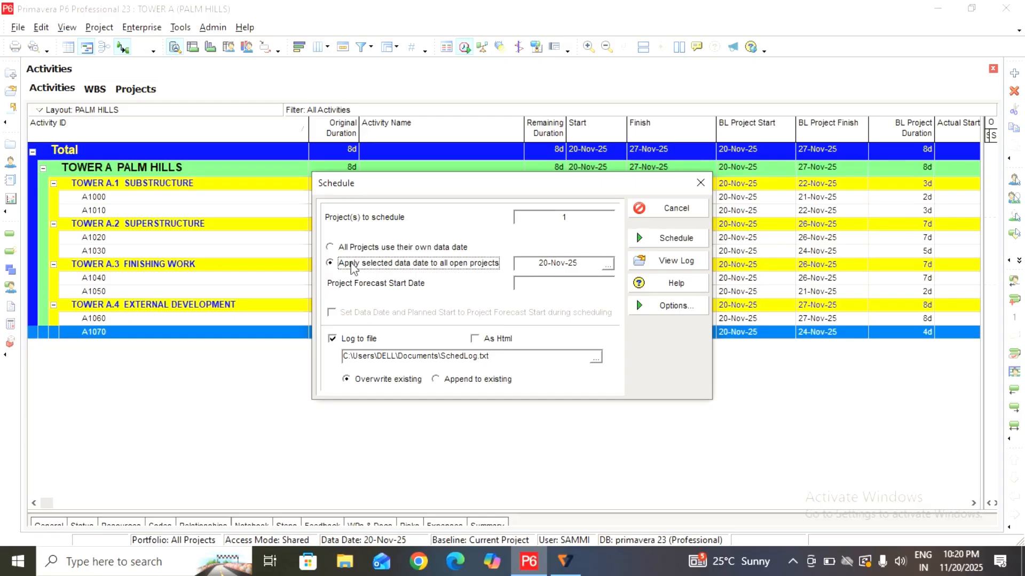
pyautogui.click(673, 238)
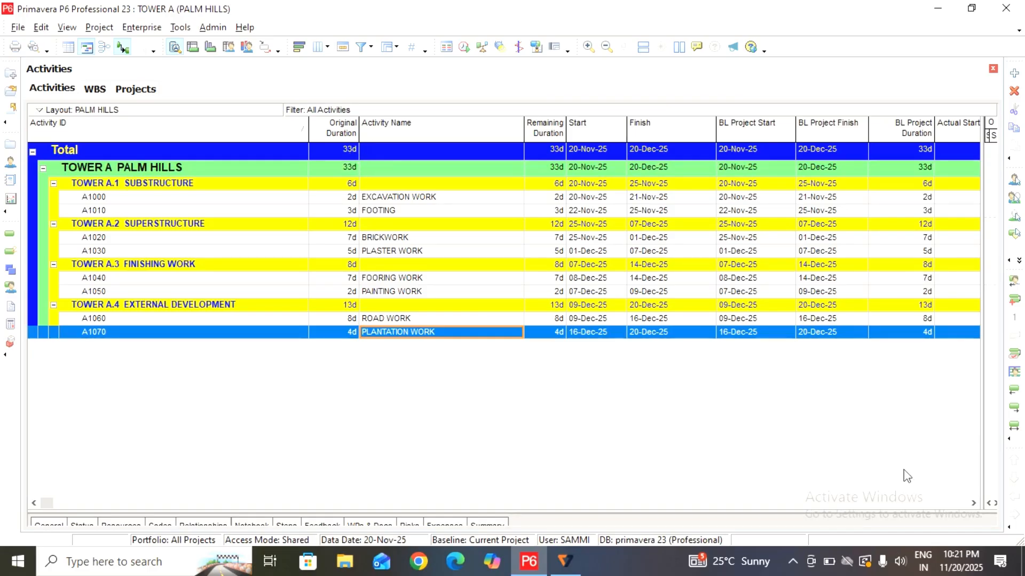
# - Examine the scheduled and baseline dates, actual values, percent complete and cost columns of the activity table
pyautogui.click(974, 503)
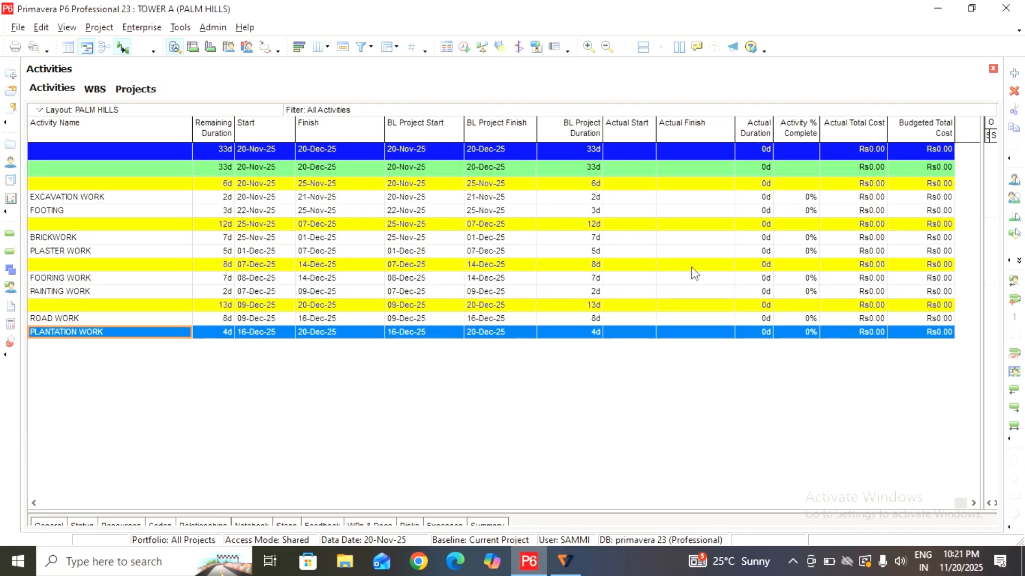
pyautogui.click(35, 503)
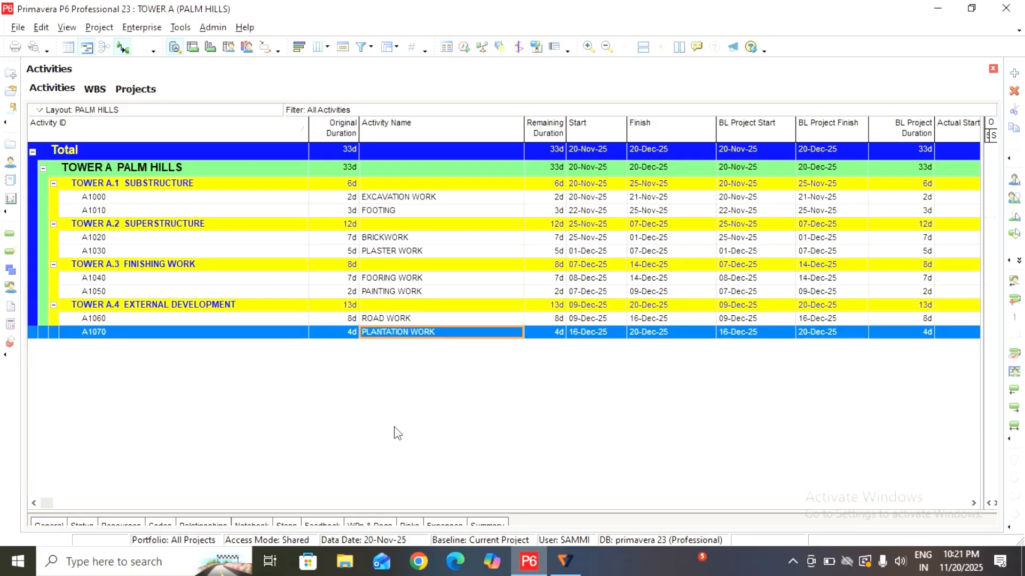
pyautogui.click(973, 503)
pyautogui.click(974, 503)
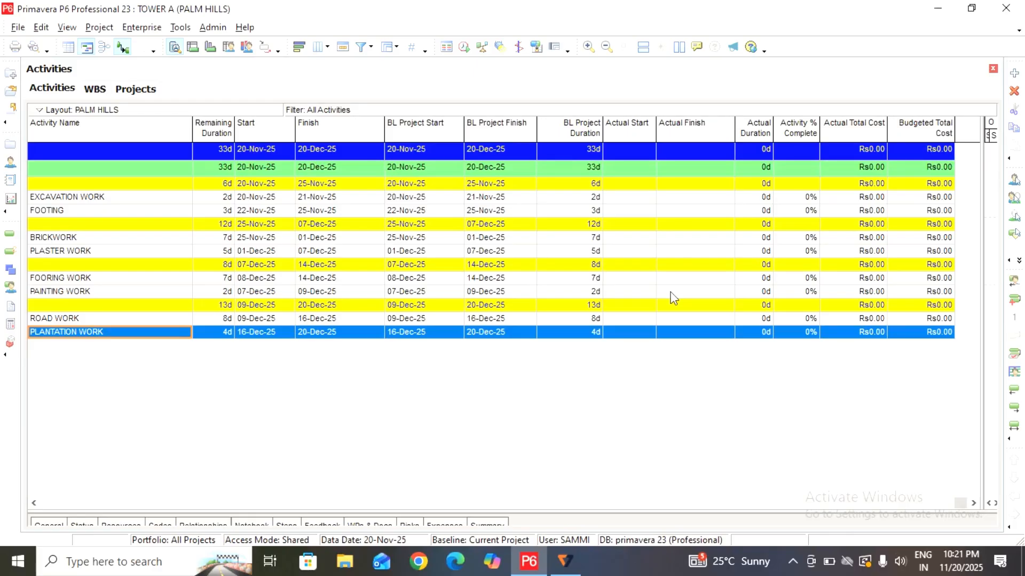
pyautogui.click(35, 503)
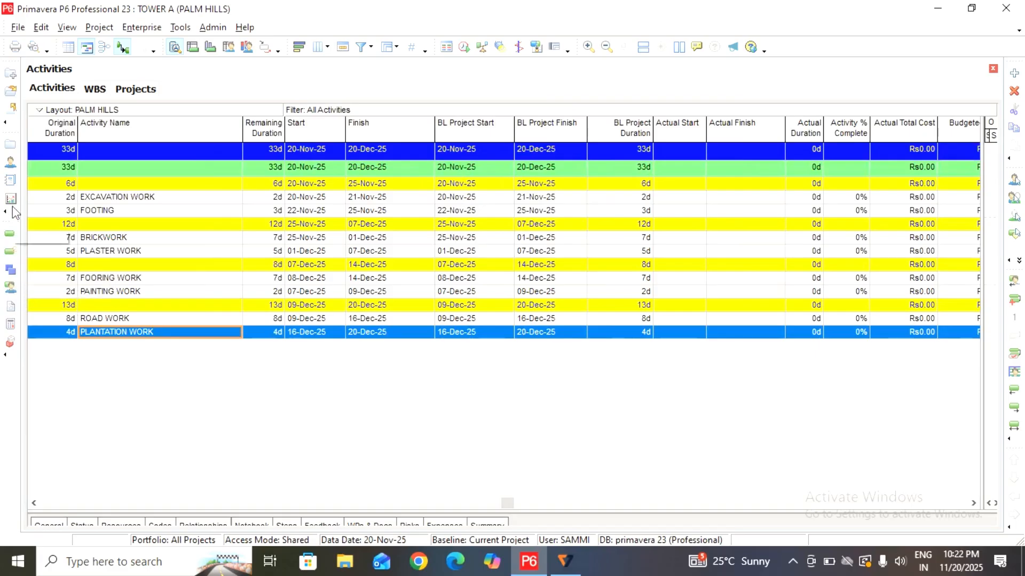
# - Open the project's resources, filter the list to All Resources and look through the existing entries
pyautogui.click(10, 166)
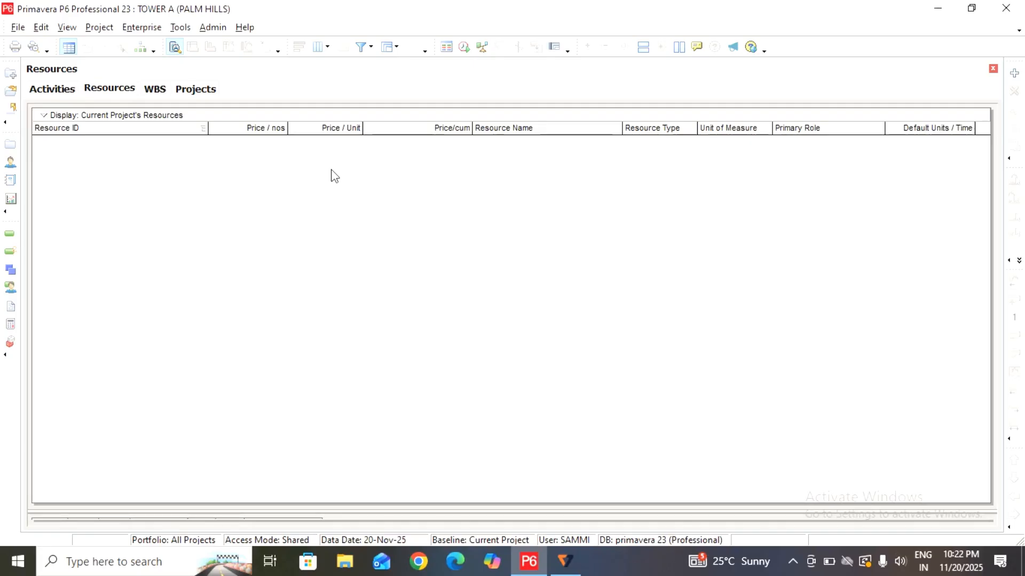
pyautogui.rightClick(335, 176)
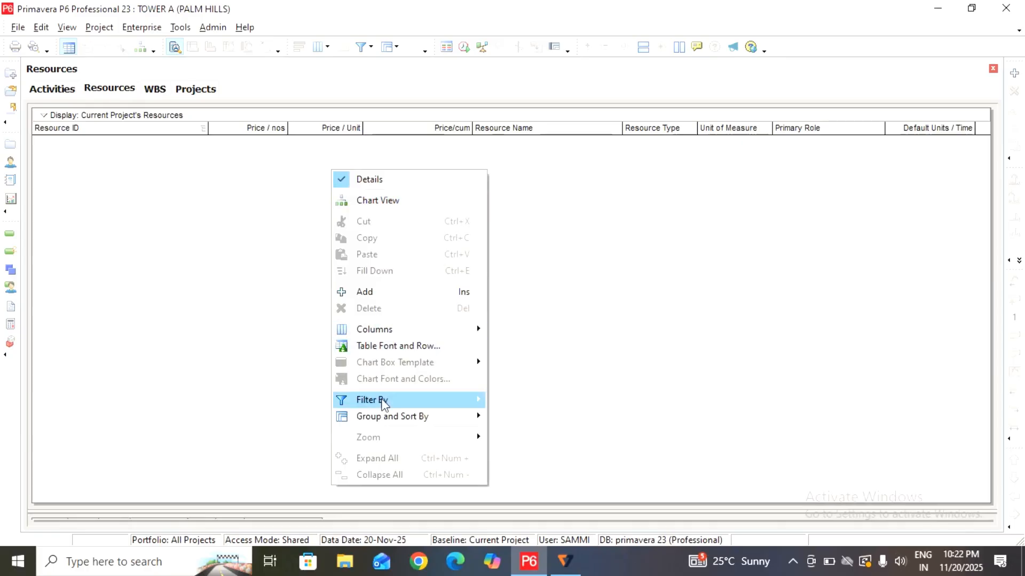
pyautogui.moveTo(383, 405)
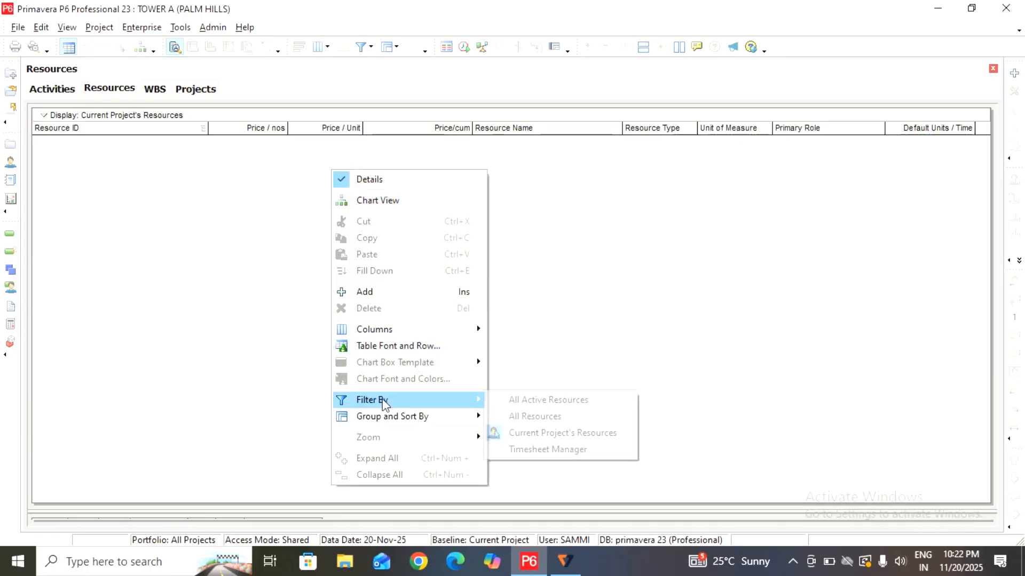
pyautogui.click(543, 424)
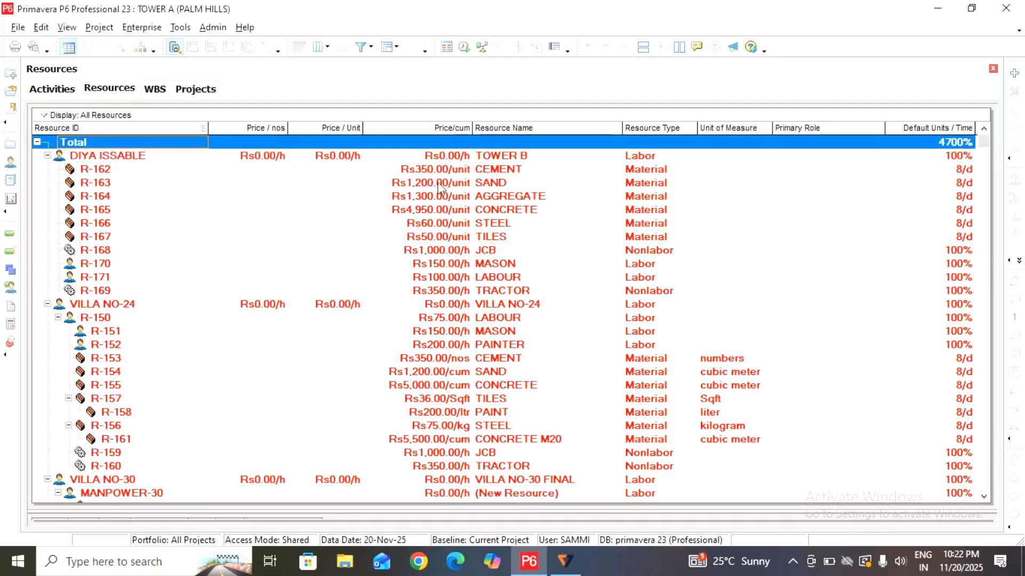
pyautogui.scroll(-3, 451, 232)
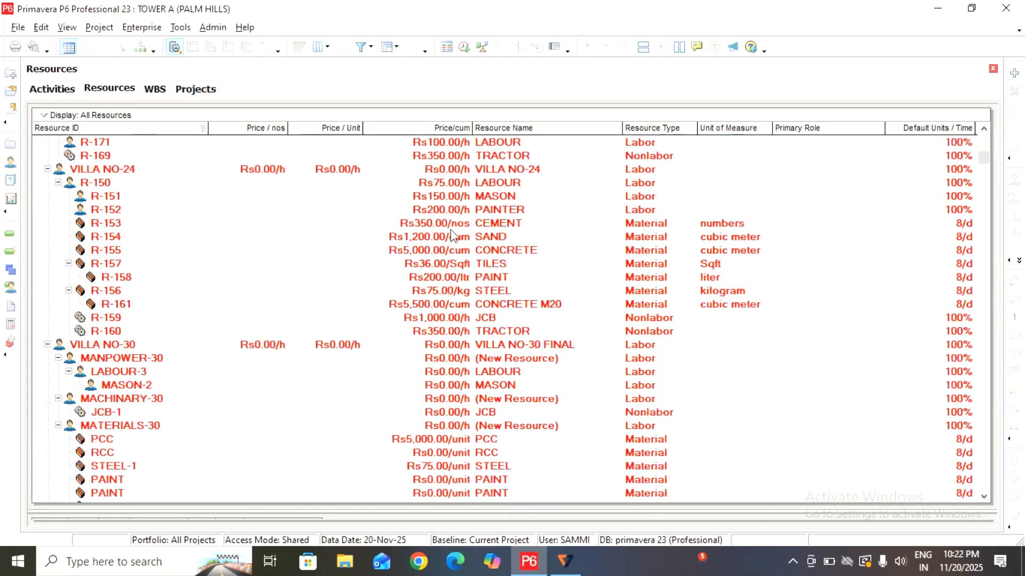
pyautogui.scroll(-4, 451, 235)
pyautogui.scroll(1, 451, 235)
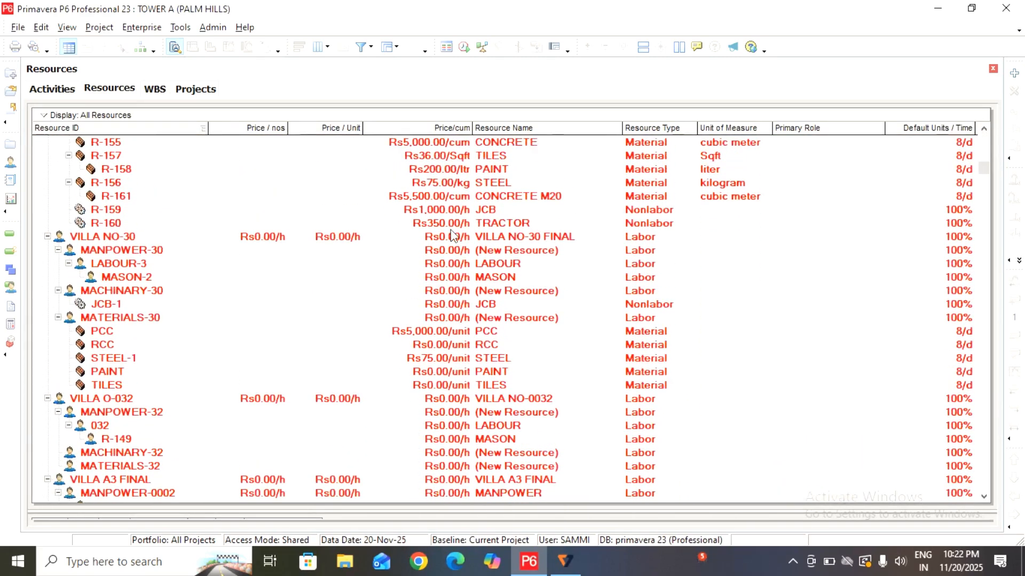
# - Review the names, types, prices and units of measure of the existing villa and tower resources
pyautogui.scroll(-3, 451, 235)
pyautogui.scroll(1, 451, 235)
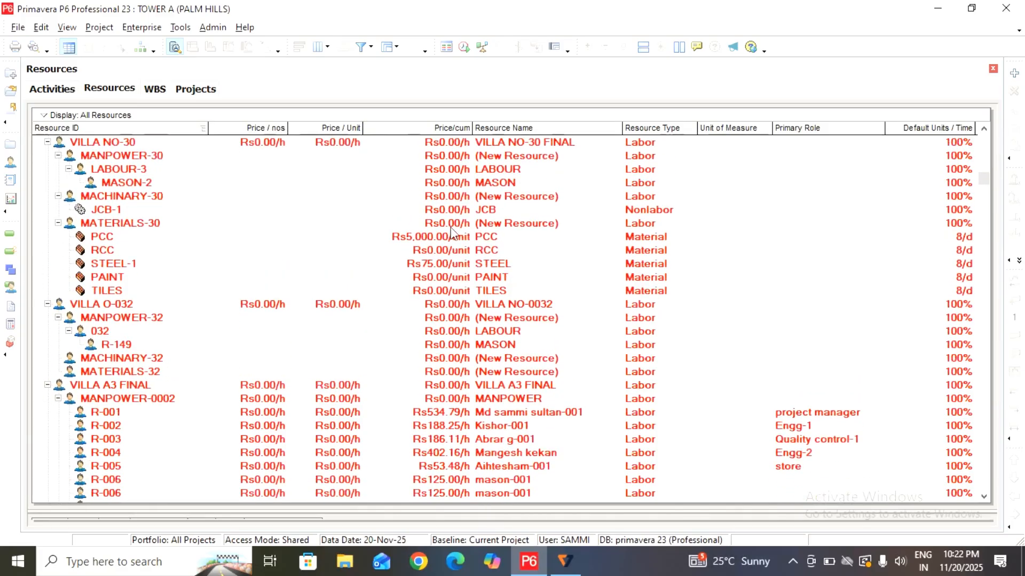
pyautogui.scroll(3, 451, 232)
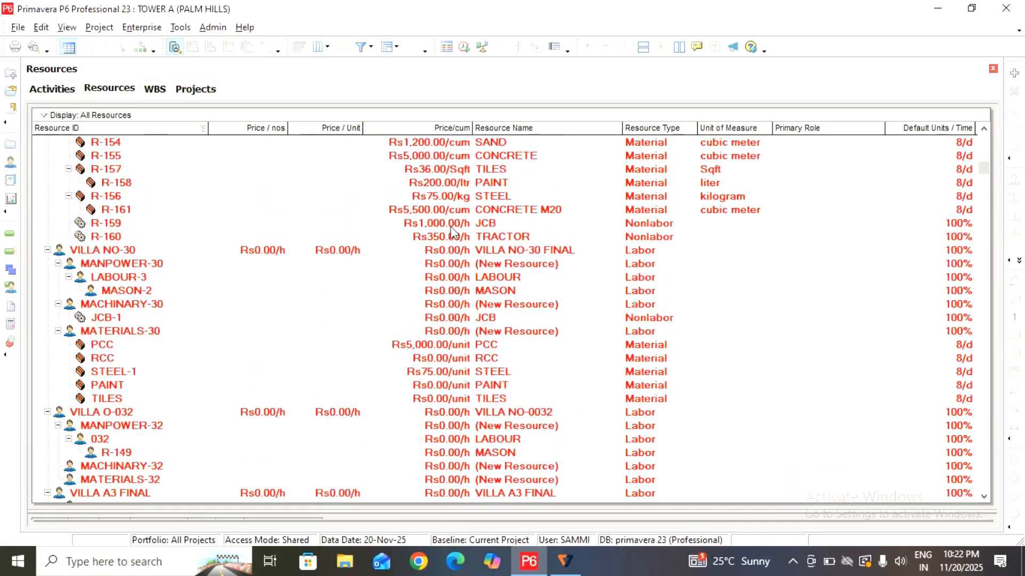
pyautogui.scroll(5, 451, 234)
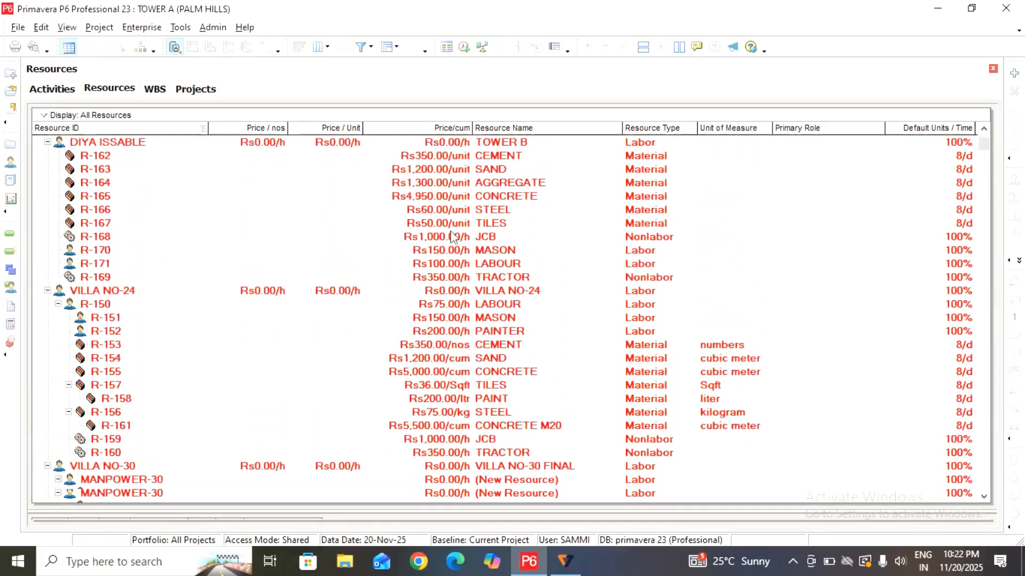
pyautogui.scroll(1, 315, 238)
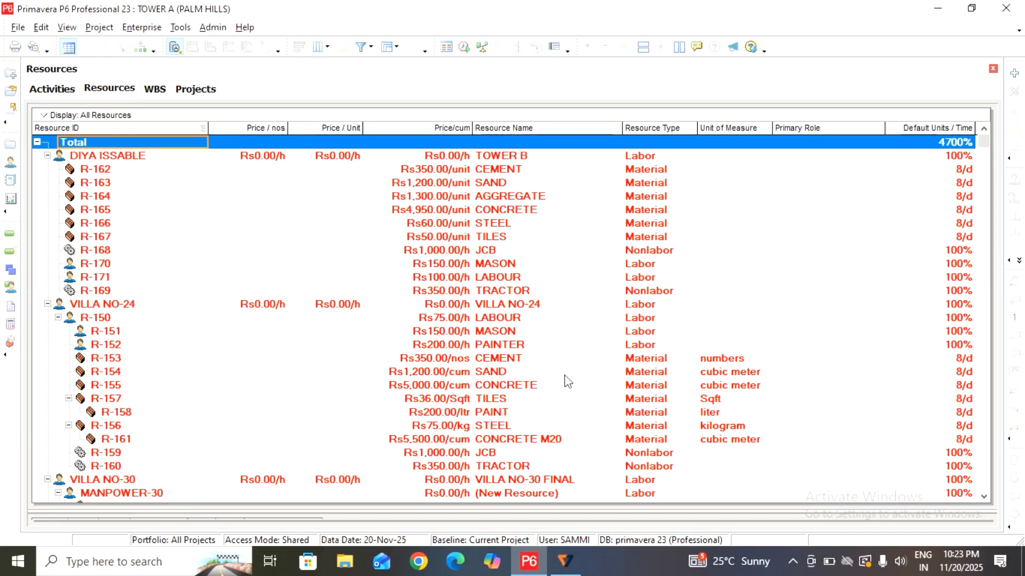
# - Return to the activities and show the resource assignments of EXCAVATION WORK in an enlarged details area
pyautogui.click(68, 89)
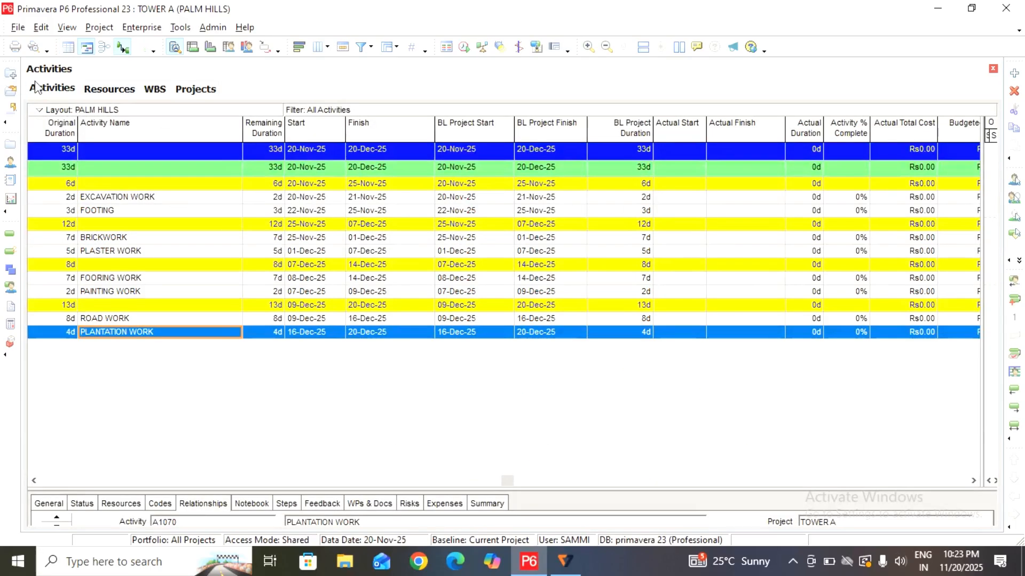
pyautogui.click(973, 482)
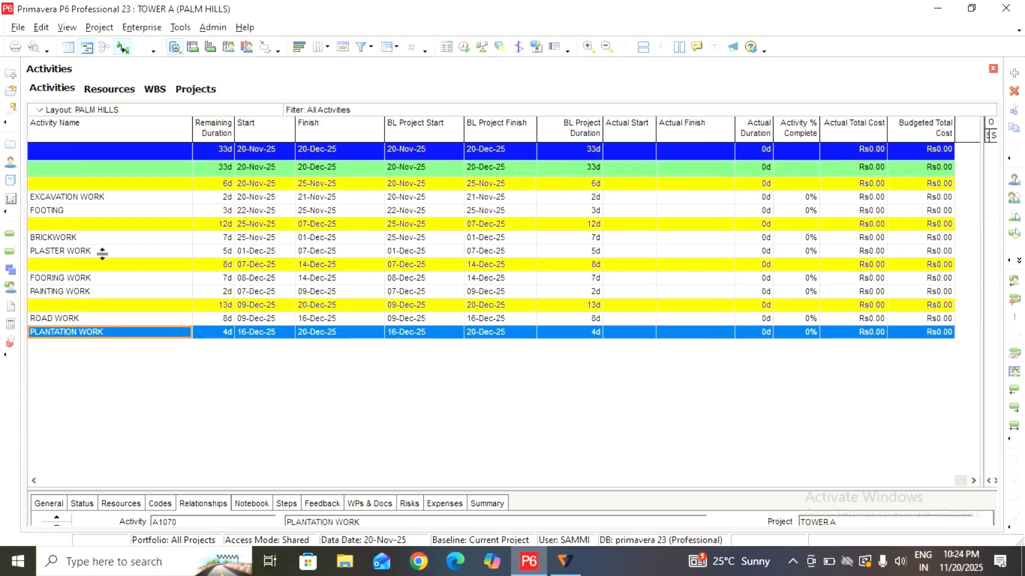
pyautogui.click(115, 198)
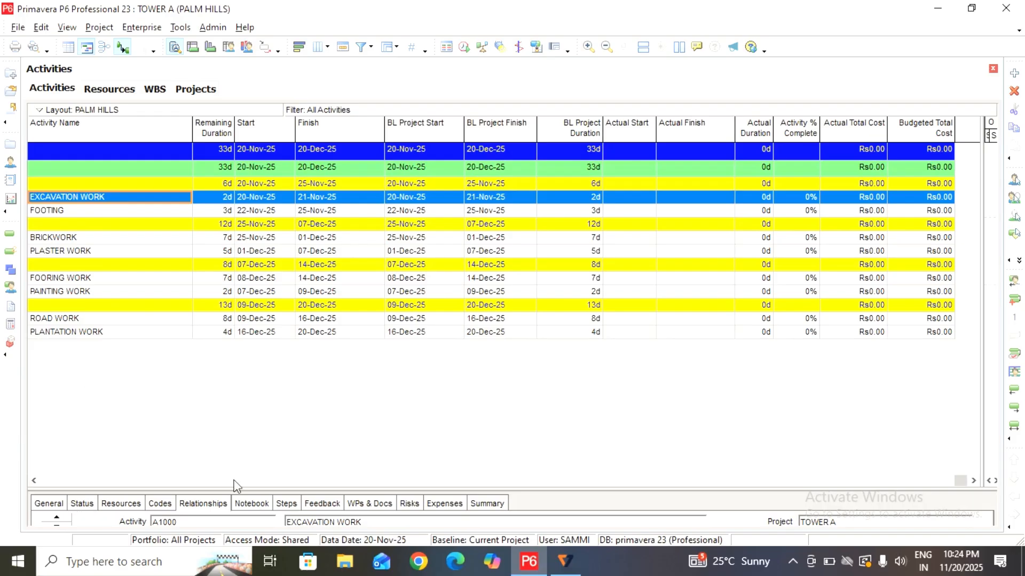
pyautogui.moveTo(216, 490); pyautogui.dragTo(203, 378)
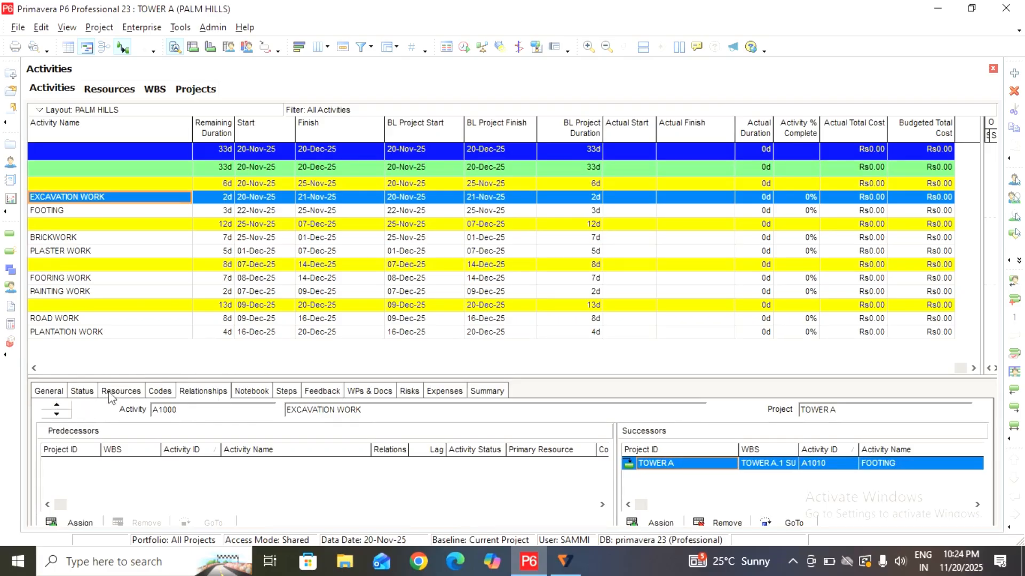
pyautogui.click(137, 395)
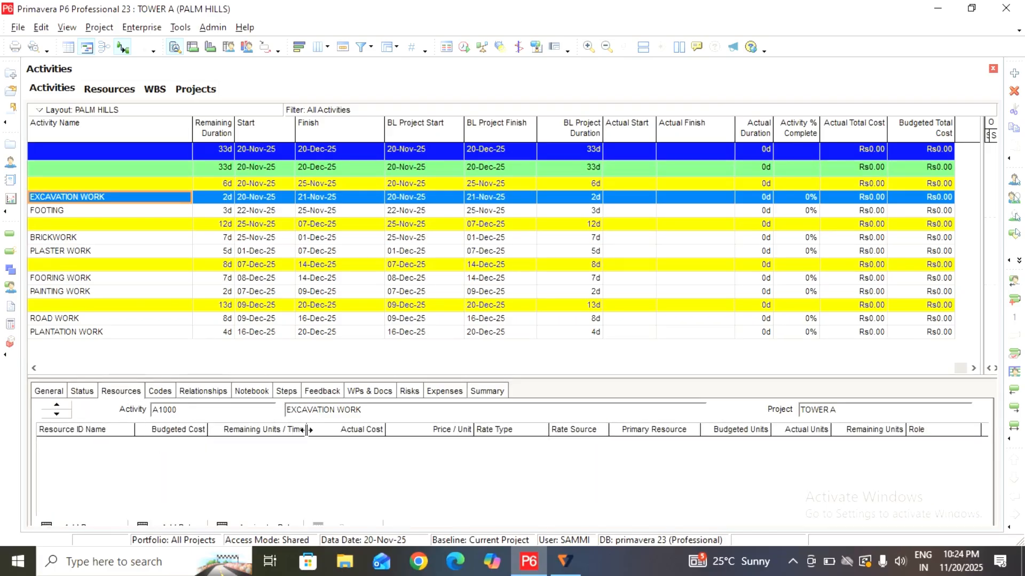
pyautogui.moveTo(309, 377); pyautogui.dragTo(310, 318)
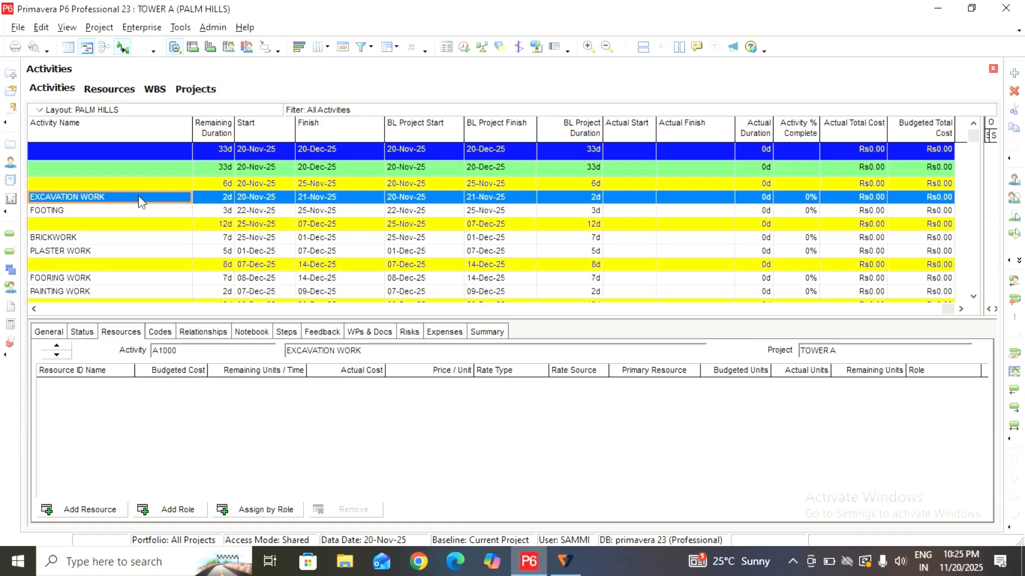
# - Assign the TOWER B resources R-168 JCB and R-171 LABOUR to EXCAVATION WORK
pyautogui.click(83, 509)
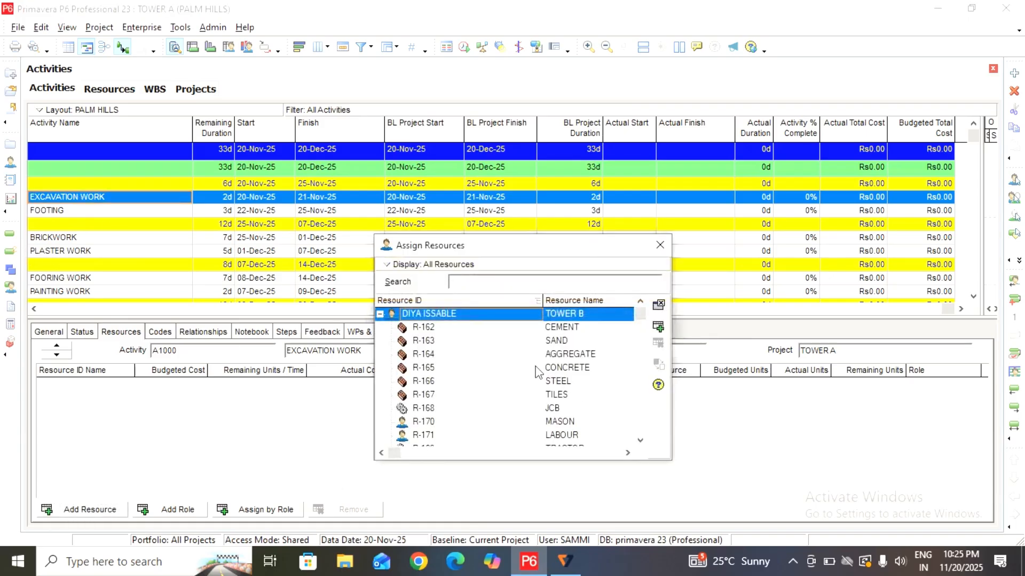
pyautogui.click(560, 409)
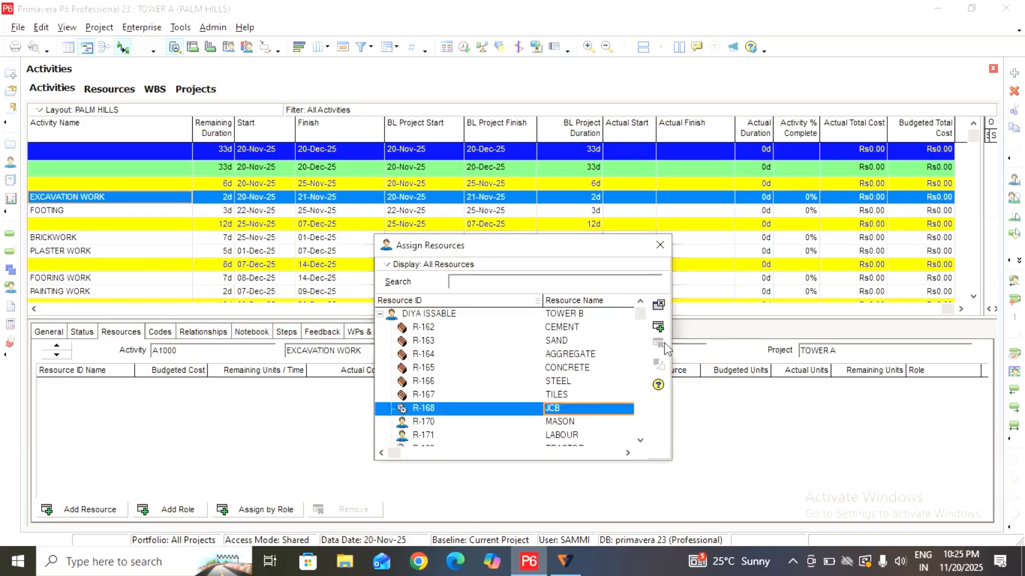
pyautogui.click(658, 327)
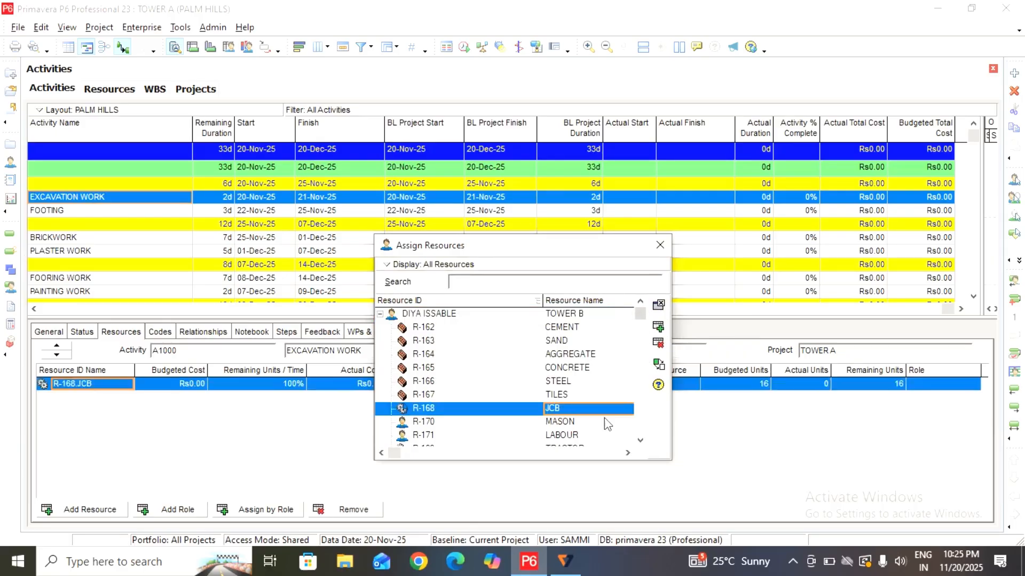
pyautogui.click(568, 436)
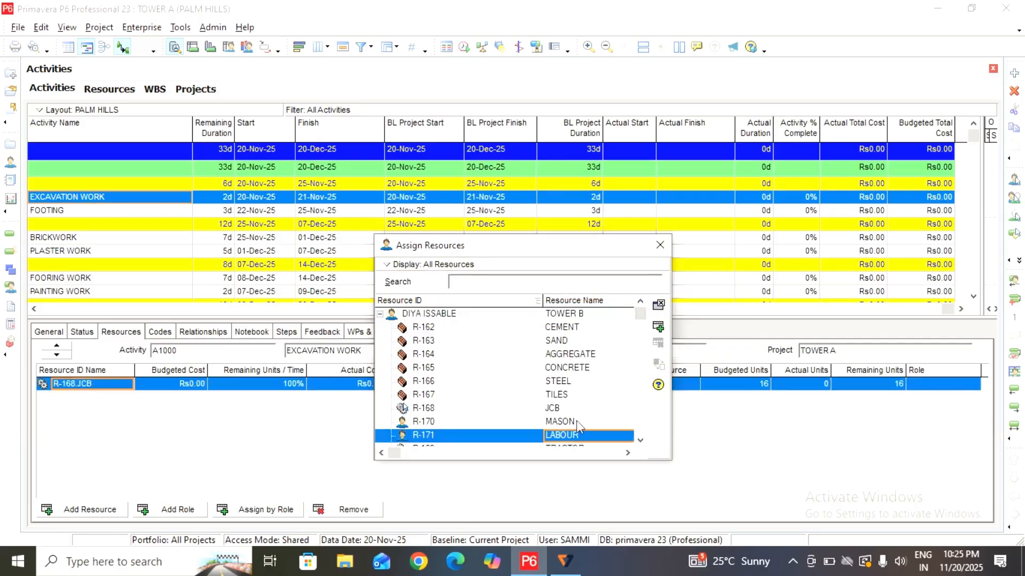
pyautogui.click(658, 327)
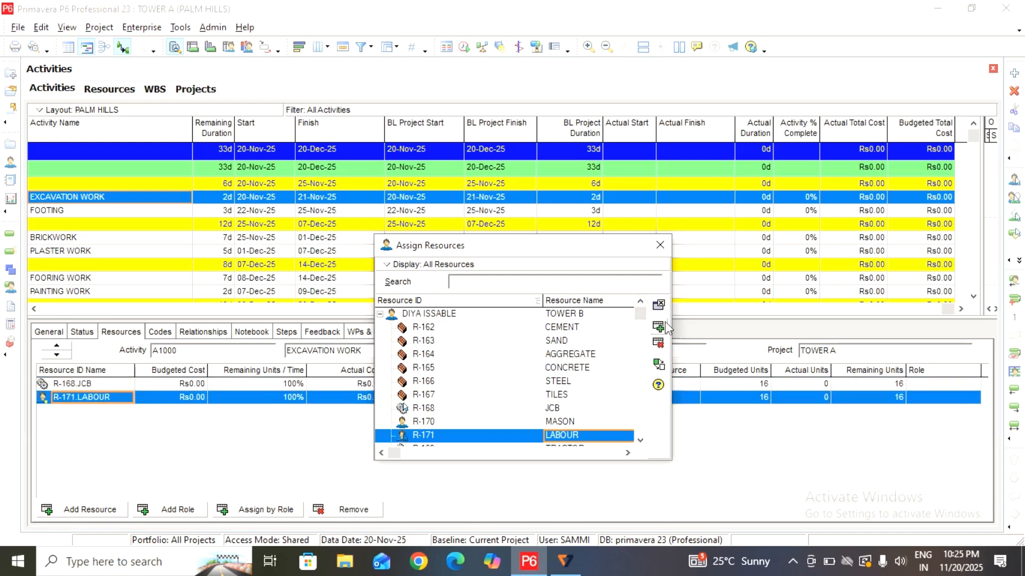
pyautogui.click(658, 254)
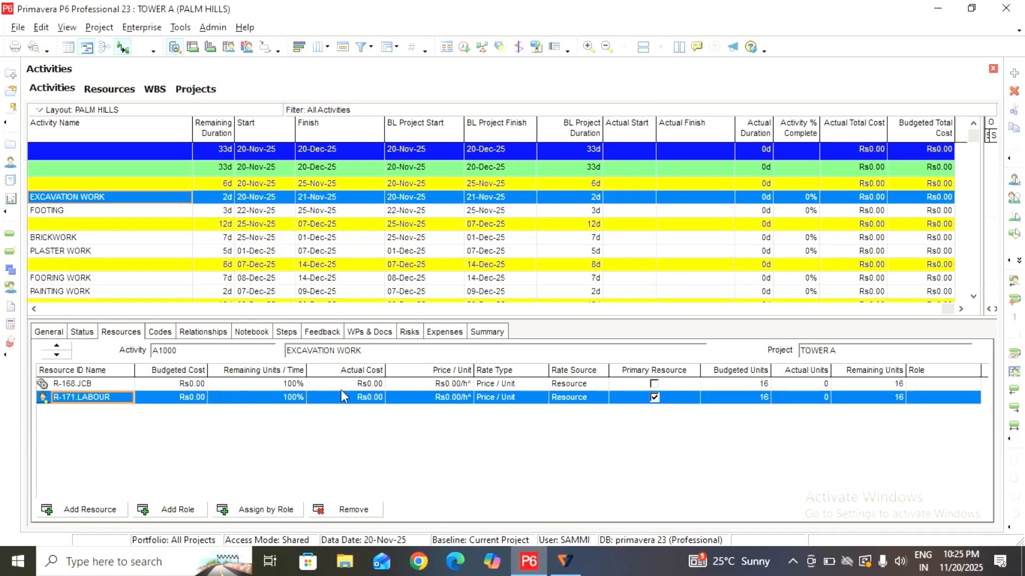
# - Set the JCB assignment's rate type to Price/cum, accepting the cost recalculation and suppressing further confirmations
pyautogui.click(515, 370)
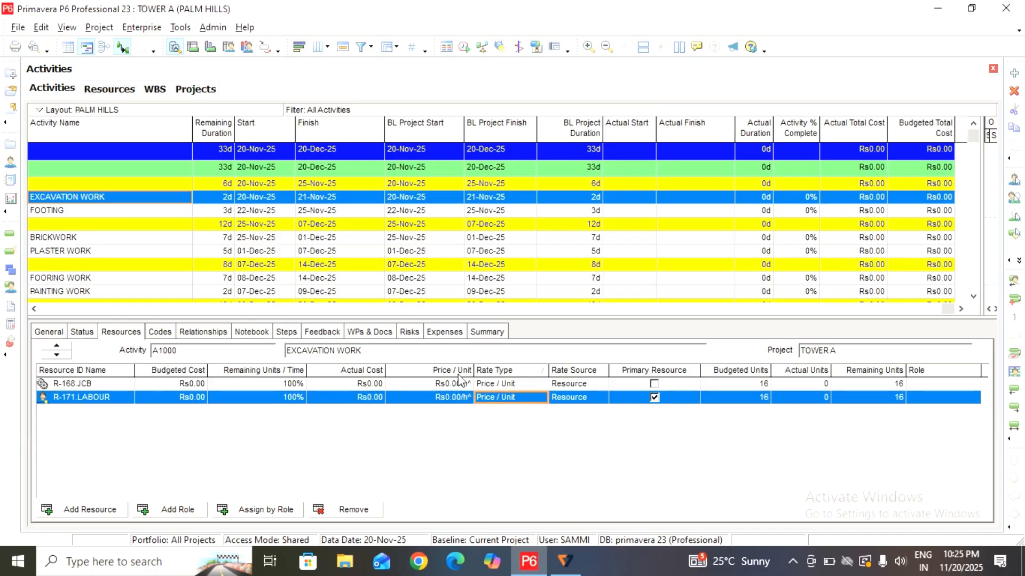
pyautogui.click(457, 375)
pyautogui.click(456, 383)
pyautogui.click(497, 382)
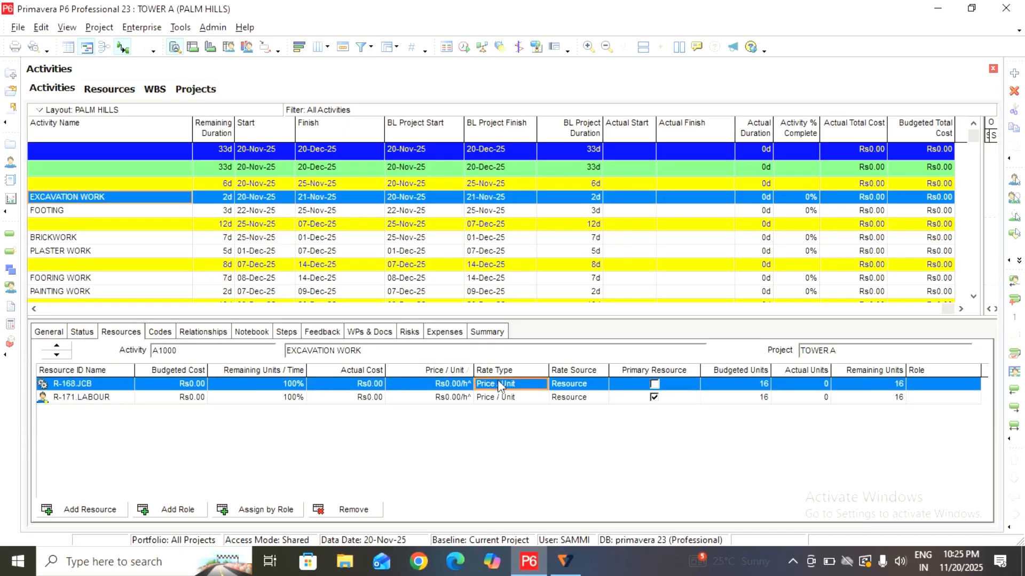
pyautogui.click(499, 384)
pyautogui.click(507, 431)
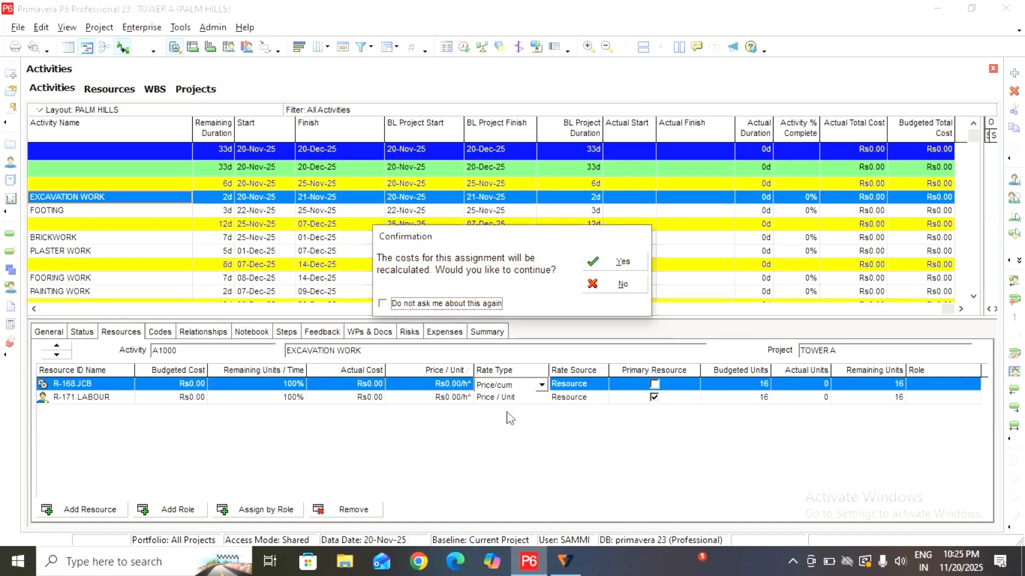
pyautogui.click(479, 303)
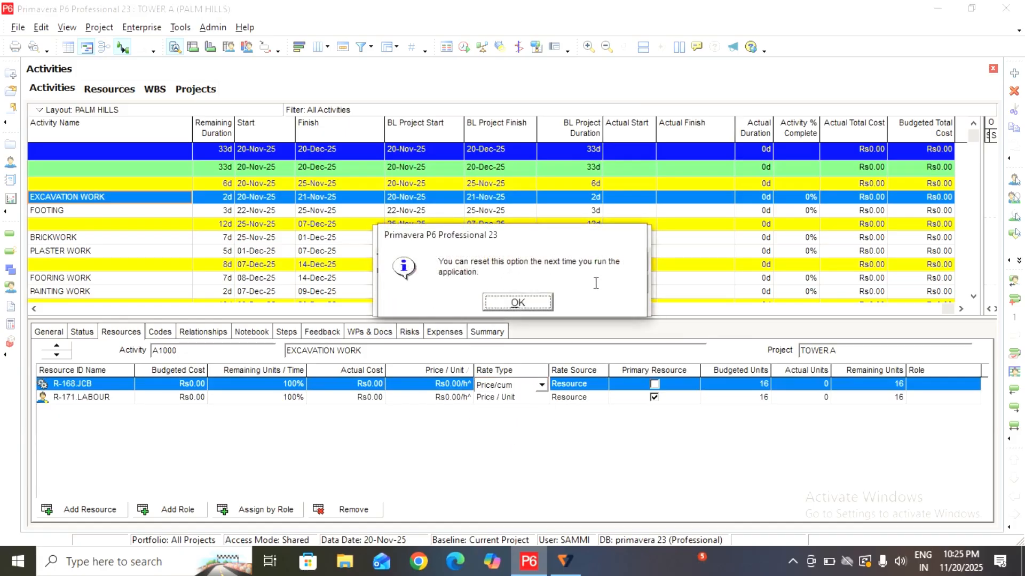
pyautogui.click(507, 304)
pyautogui.click(615, 263)
# - Set the LABOUR assignment's rate type to Price/cum
pyautogui.click(509, 398)
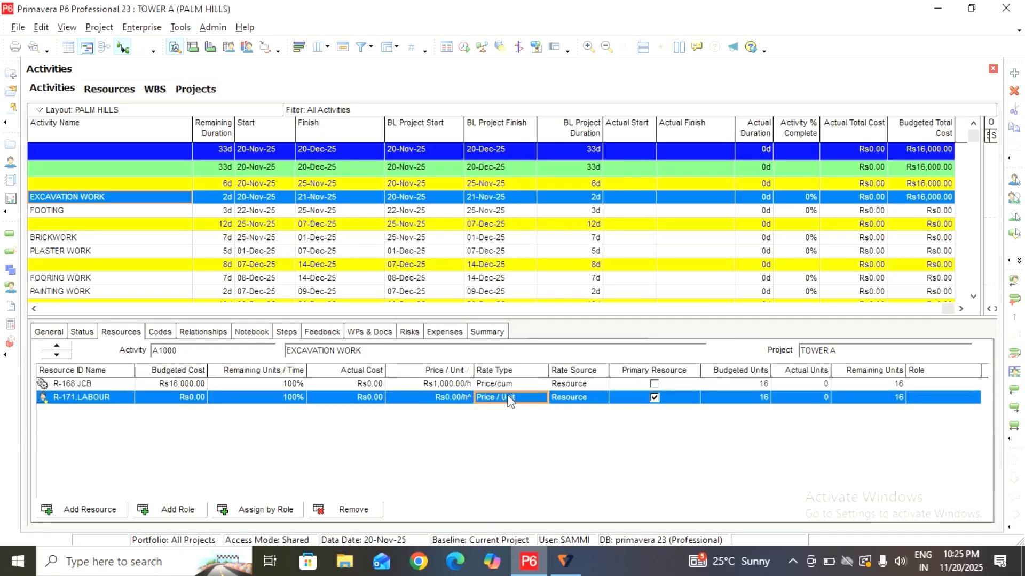
pyautogui.click(509, 398)
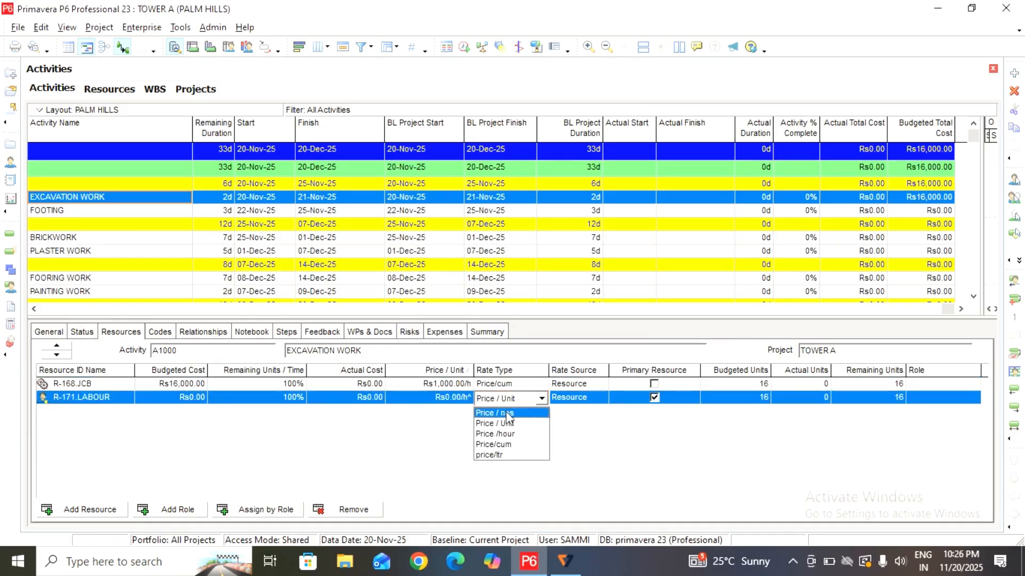
pyautogui.click(507, 443)
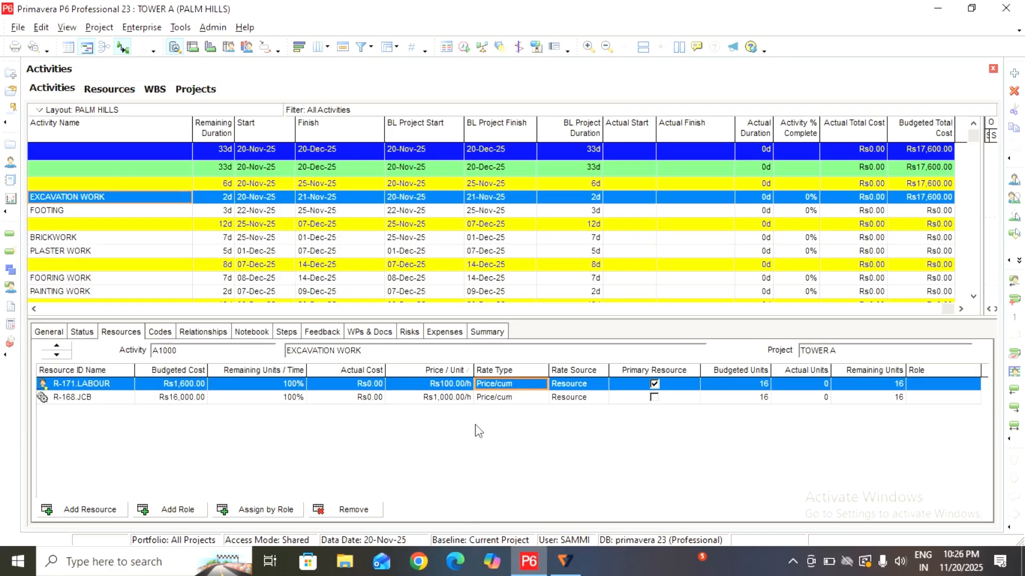
# - Set the budgeted units of EXCAVATION WORK to 8 for LABOUR and 10 for JCB
pyautogui.click(765, 384)
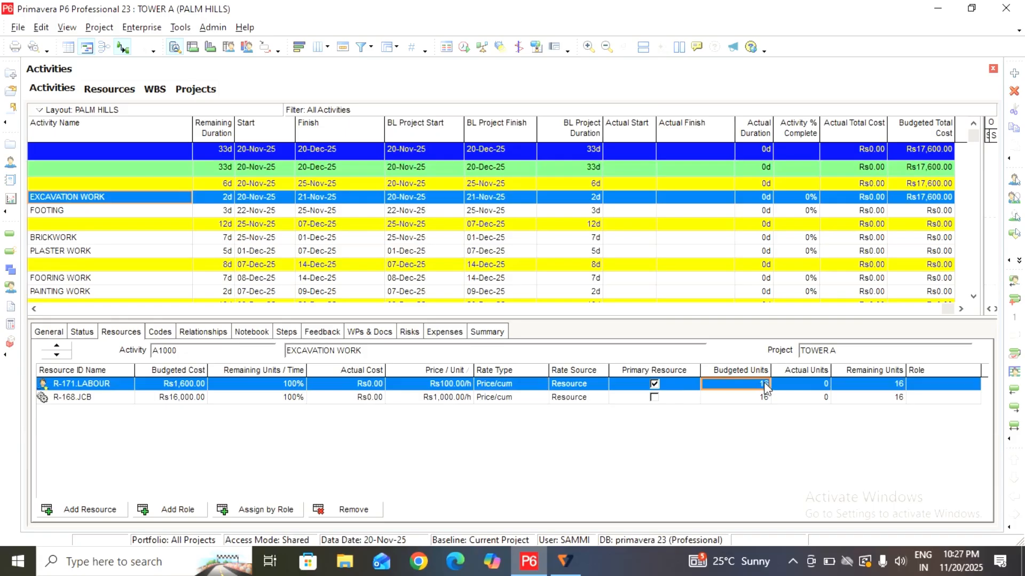
pyautogui.write('8')
pyautogui.click(763, 399)
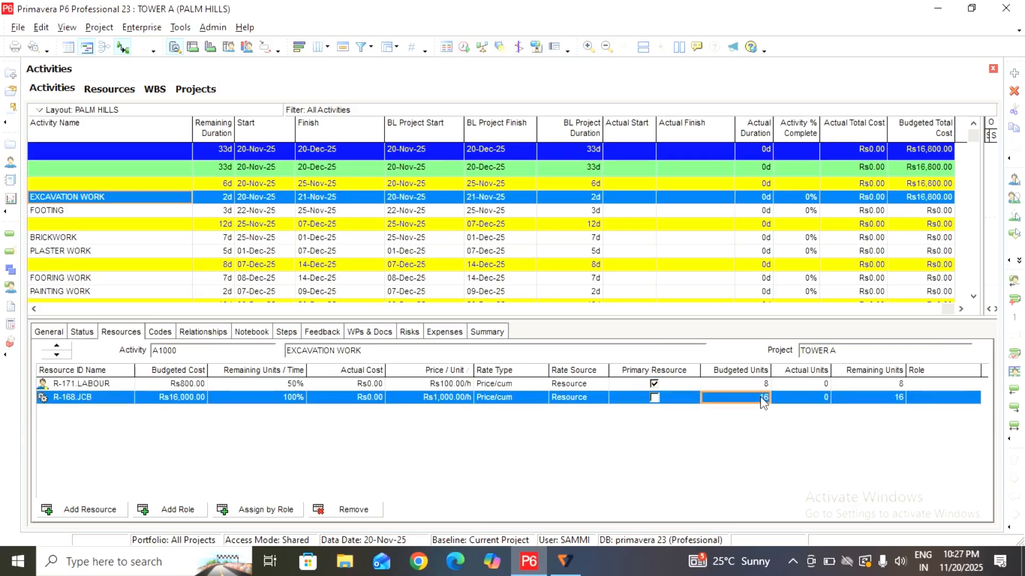
pyautogui.write('10')
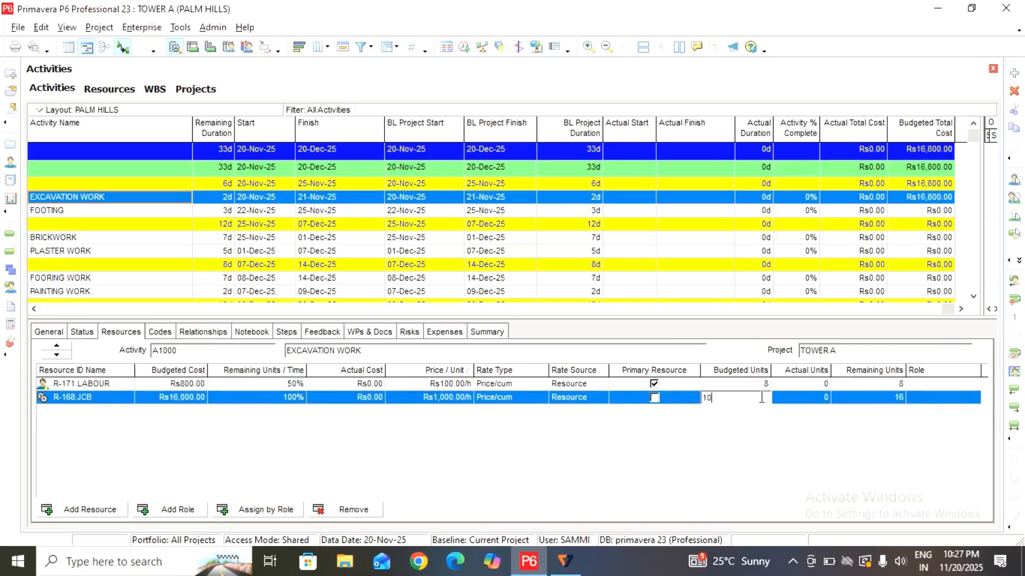
pyautogui.click(741, 459)
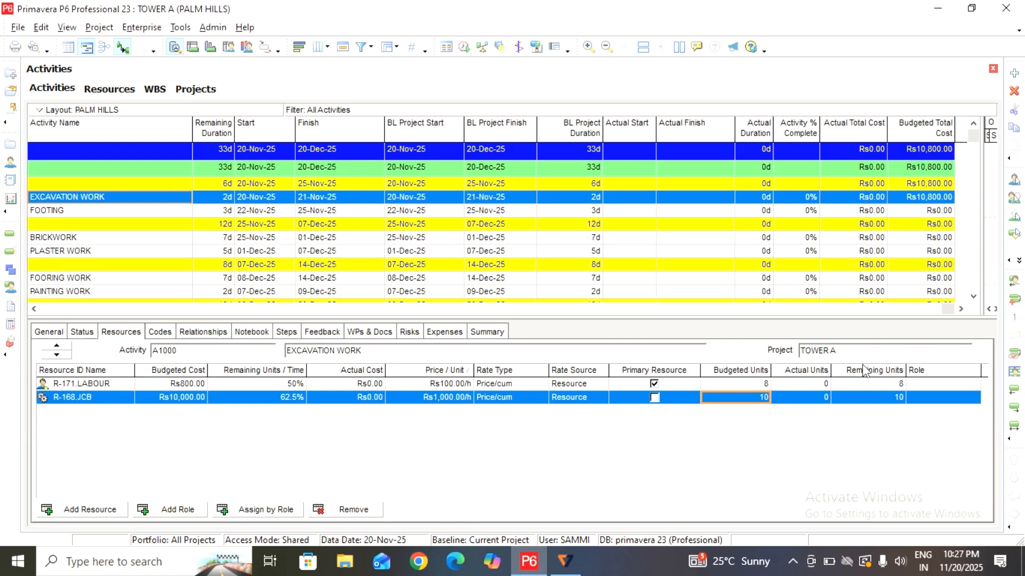
pyautogui.click(960, 308)
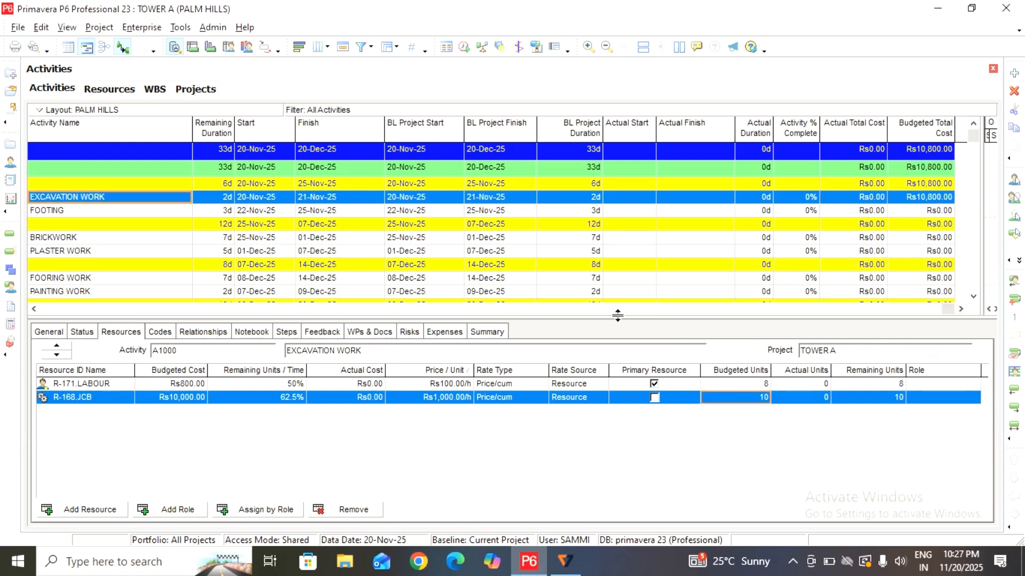
# - Assign the CEMENT, SAND and STEEL resources to the FOOTING activity
pyautogui.moveTo(618, 318); pyautogui.dragTo(628, 520)
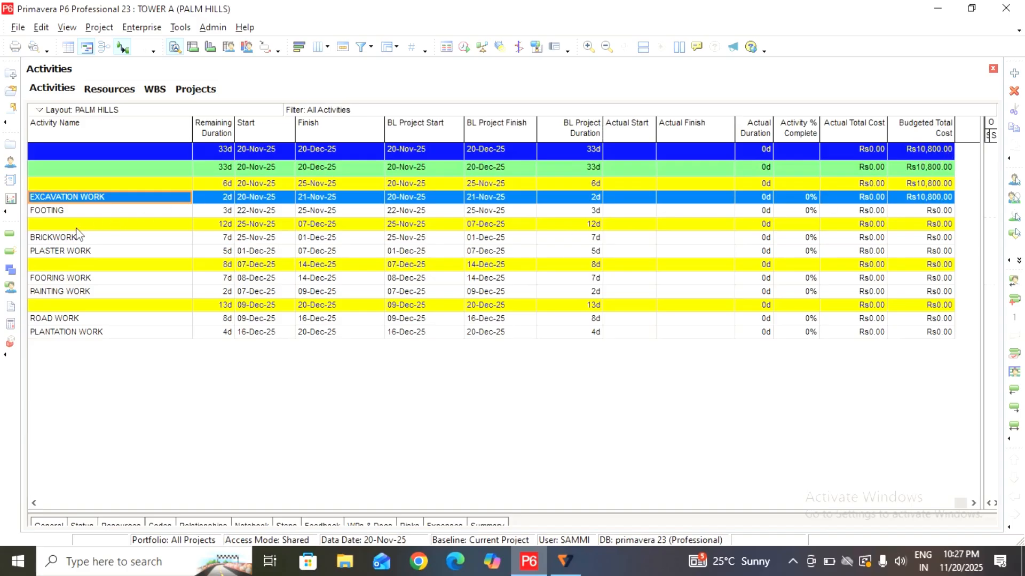
pyautogui.click(71, 211)
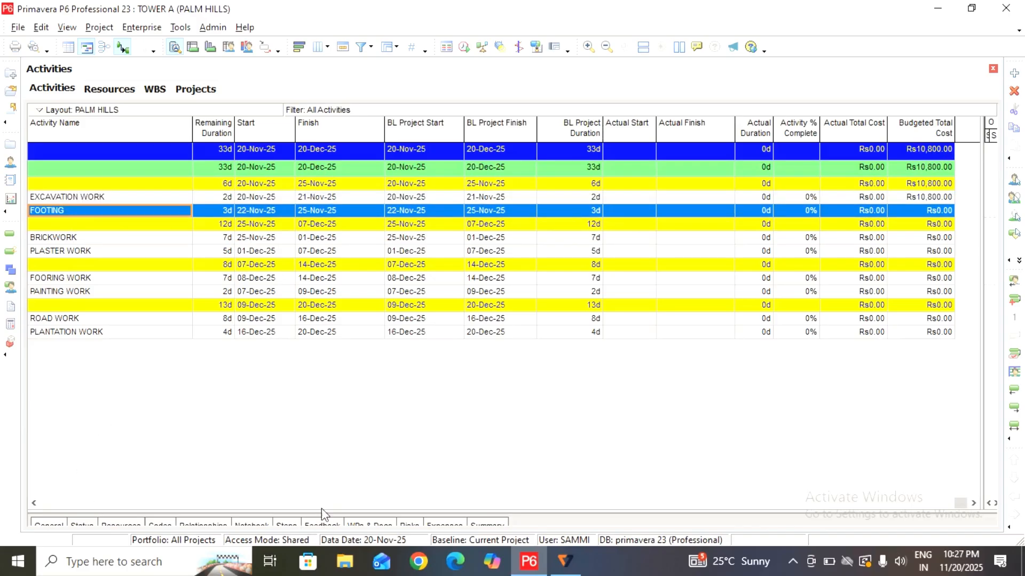
pyautogui.moveTo(320, 513); pyautogui.dragTo(303, 334)
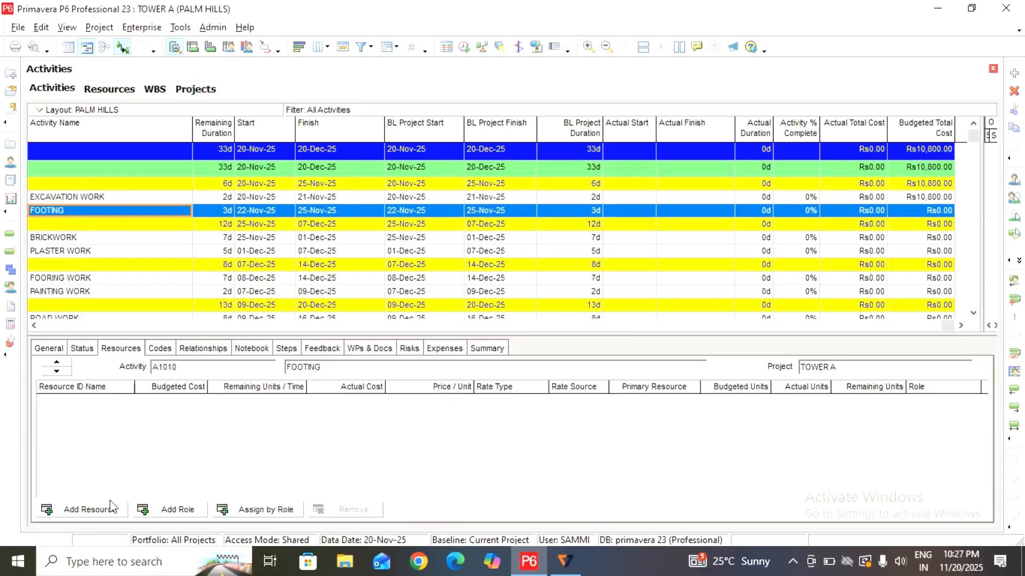
pyautogui.click(110, 508)
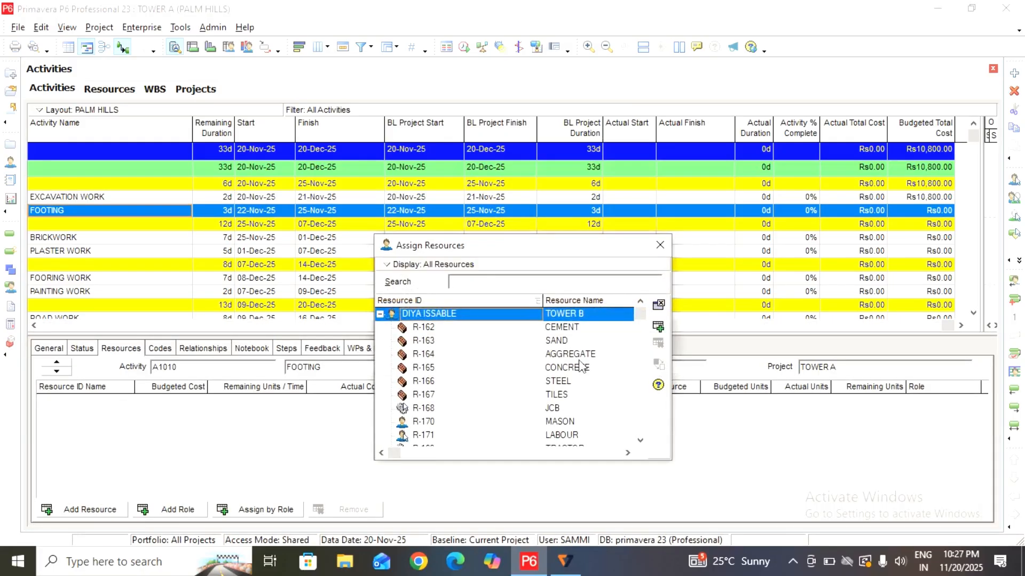
pyautogui.click(569, 330)
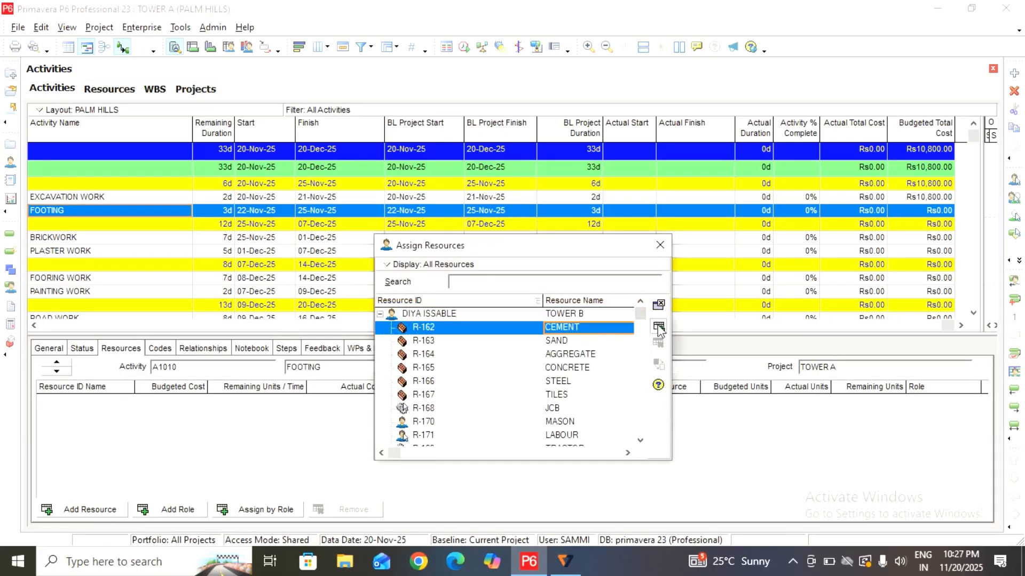
pyautogui.click(658, 326)
pyautogui.press('Down')
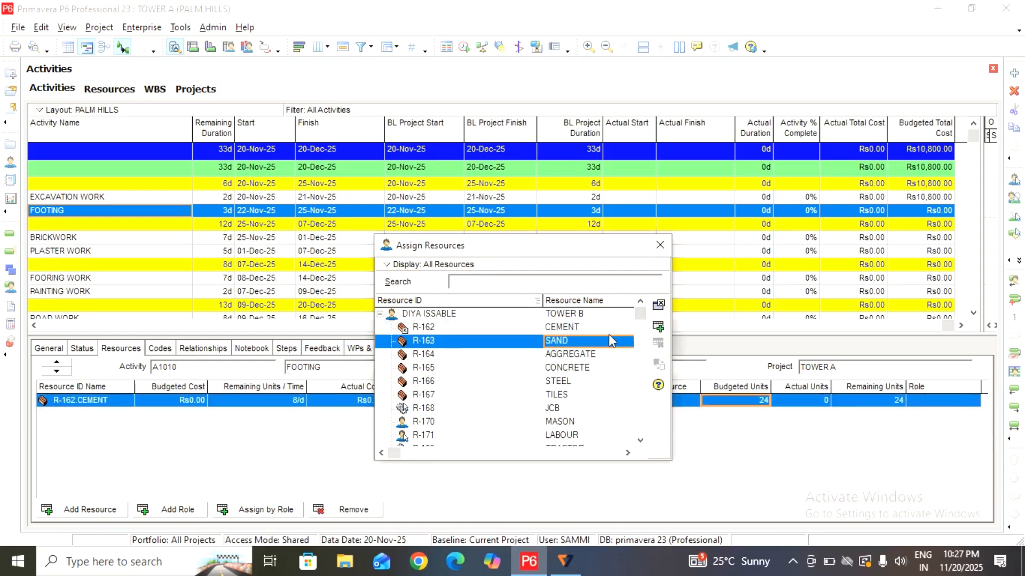
pyautogui.click(658, 327)
pyautogui.press('Down')
pyautogui.press('Down')
pyautogui.press('Down')
pyautogui.click(658, 327)
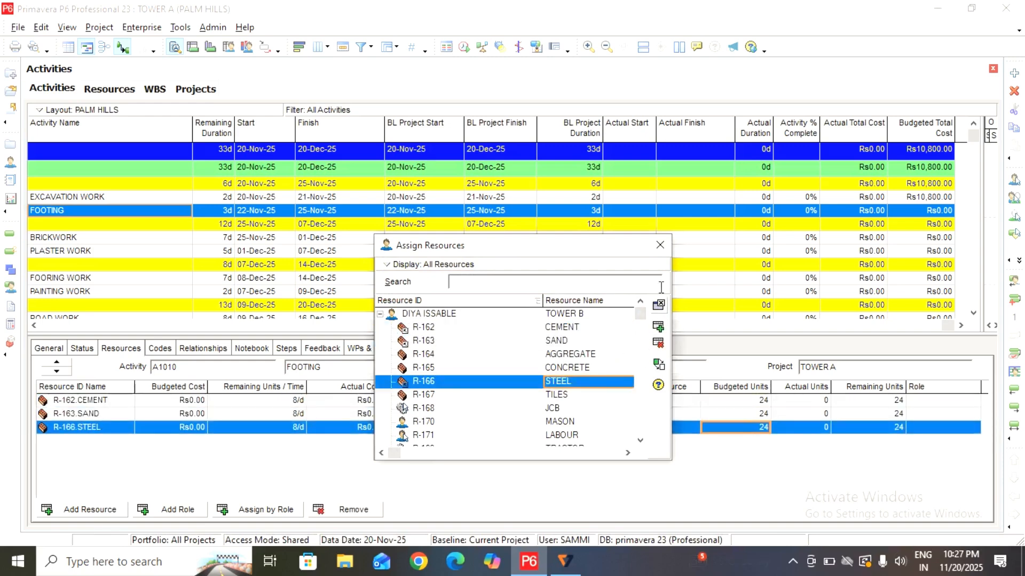
pyautogui.click(660, 245)
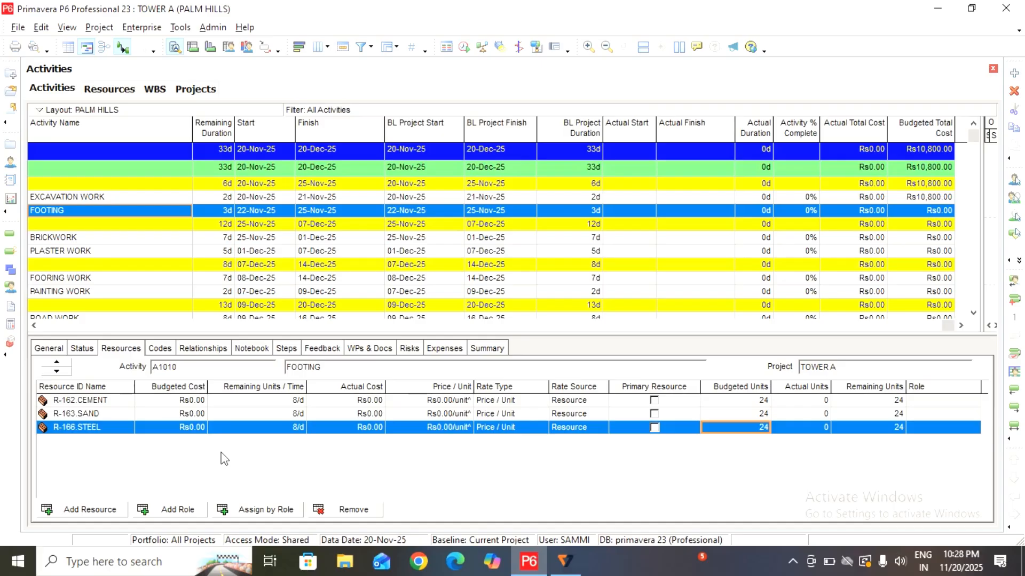
# - Set the rate type of the footing's cement, sand and steel resources to Price/cum
pyautogui.click(529, 401)
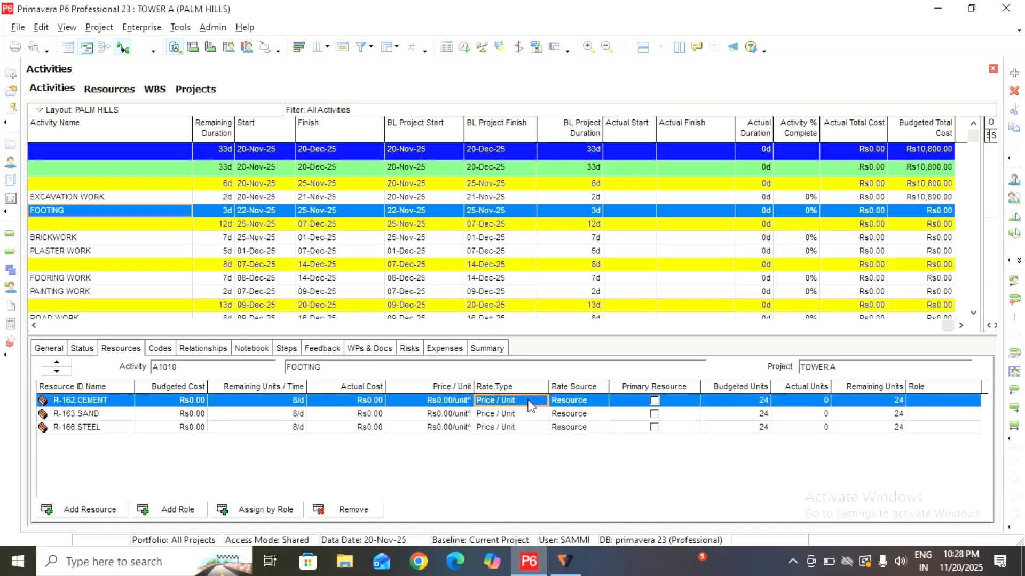
pyautogui.click(531, 401)
pyautogui.click(529, 451)
pyautogui.click(513, 415)
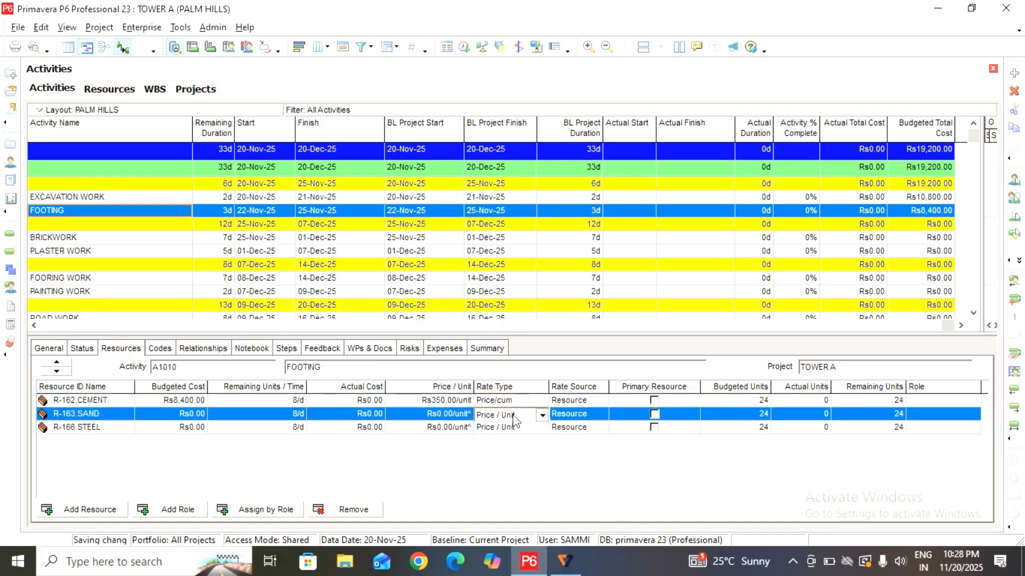
pyautogui.click(513, 415)
pyautogui.click(508, 461)
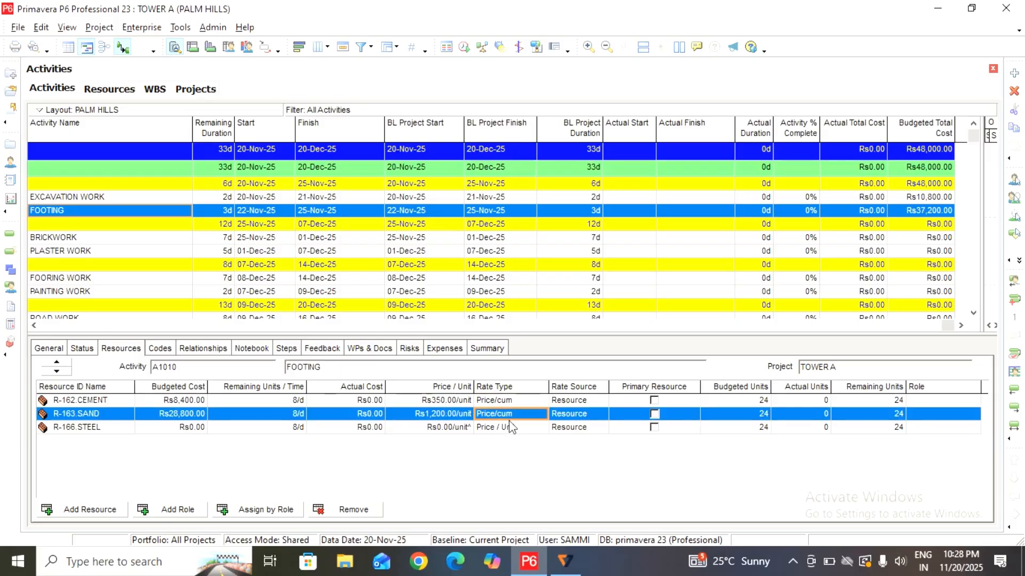
pyautogui.click(511, 428)
pyautogui.click(513, 429)
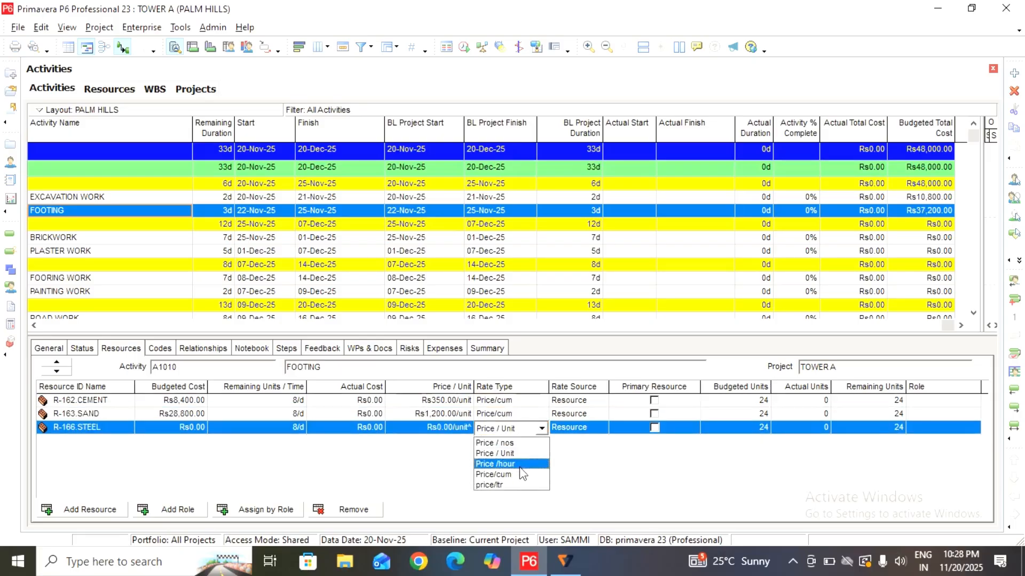
pyautogui.click(522, 475)
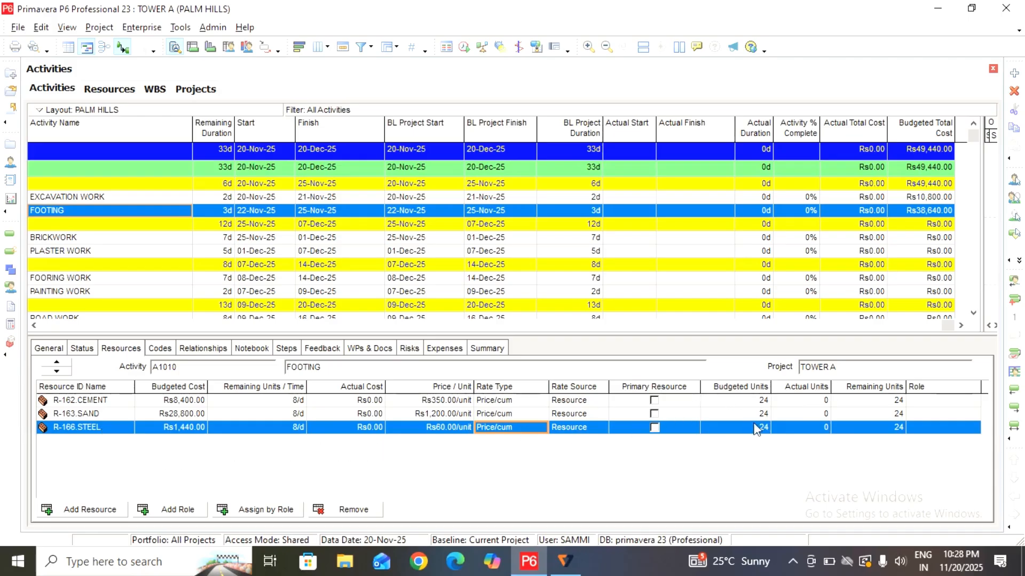
# - Set the footing's budgeted units to 500 for steel, 5 for sand and 50 for cement
pyautogui.click(753, 402)
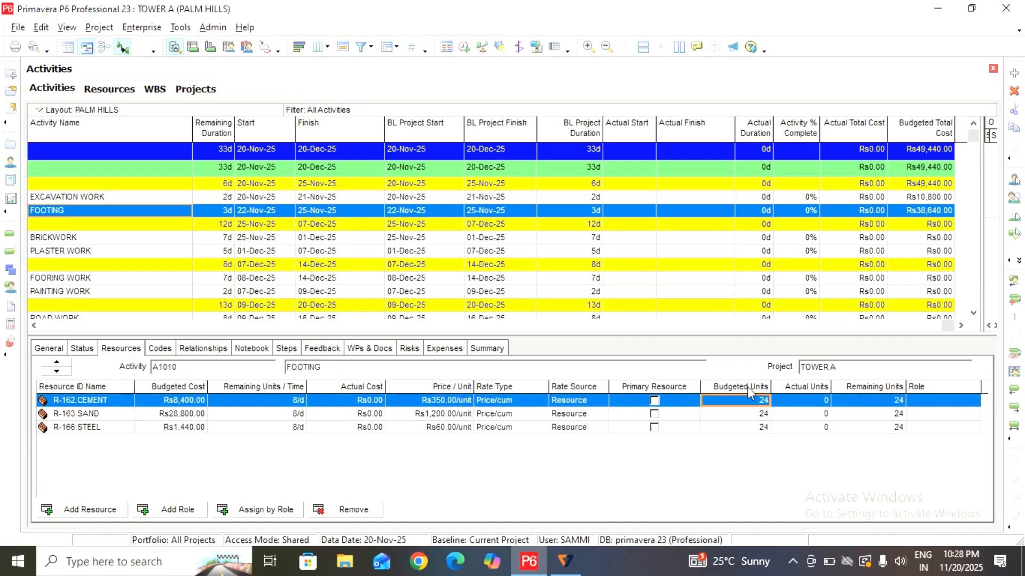
pyautogui.click(737, 415)
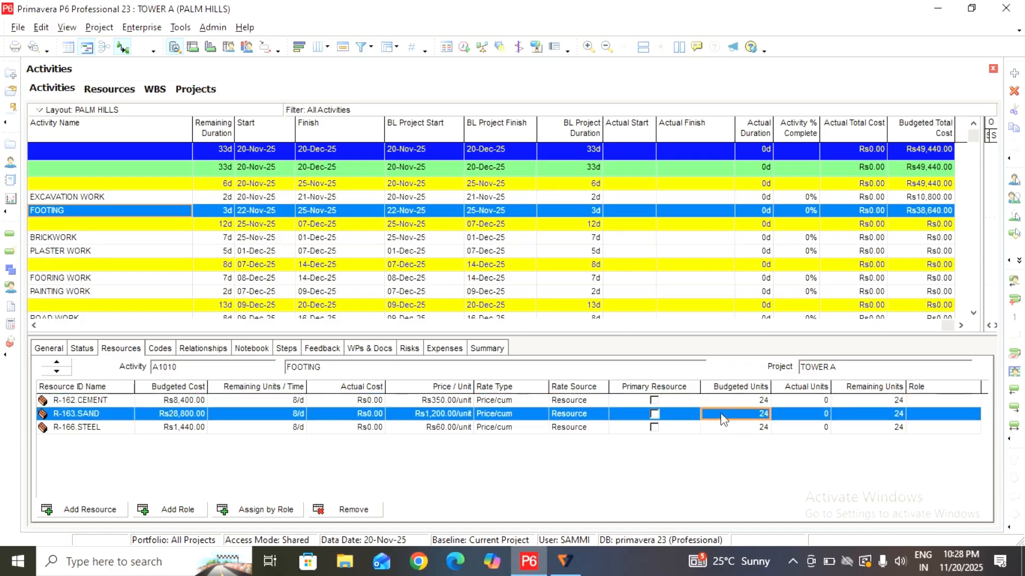
pyautogui.click(748, 426)
pyautogui.write('500')
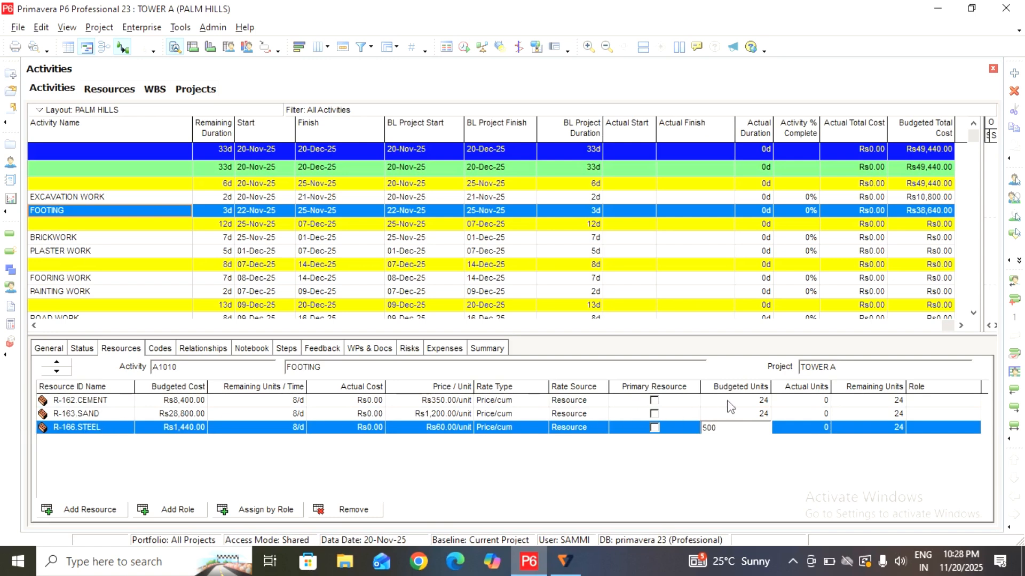
pyautogui.click(758, 414)
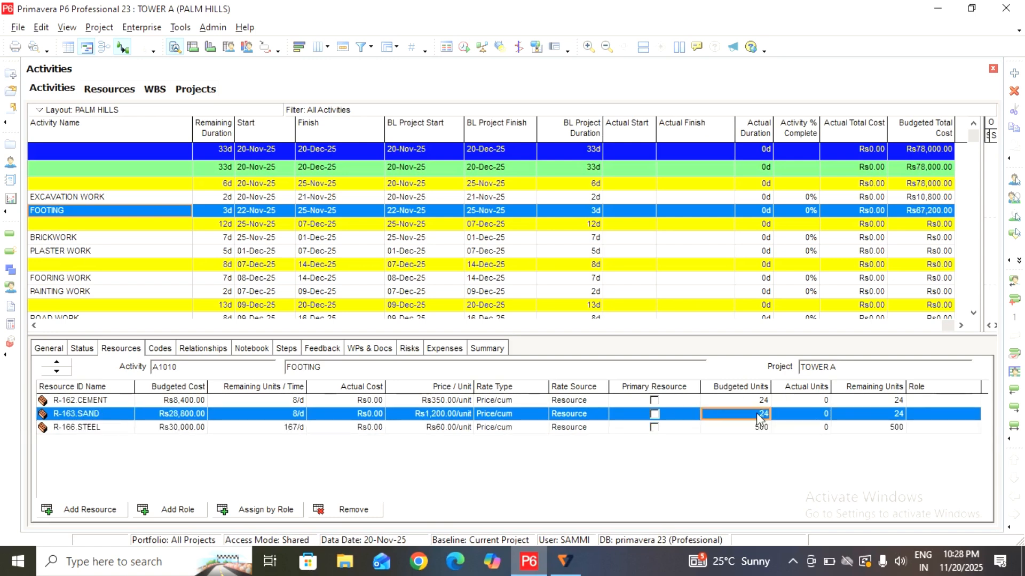
pyautogui.write('5')
pyautogui.click(765, 401)
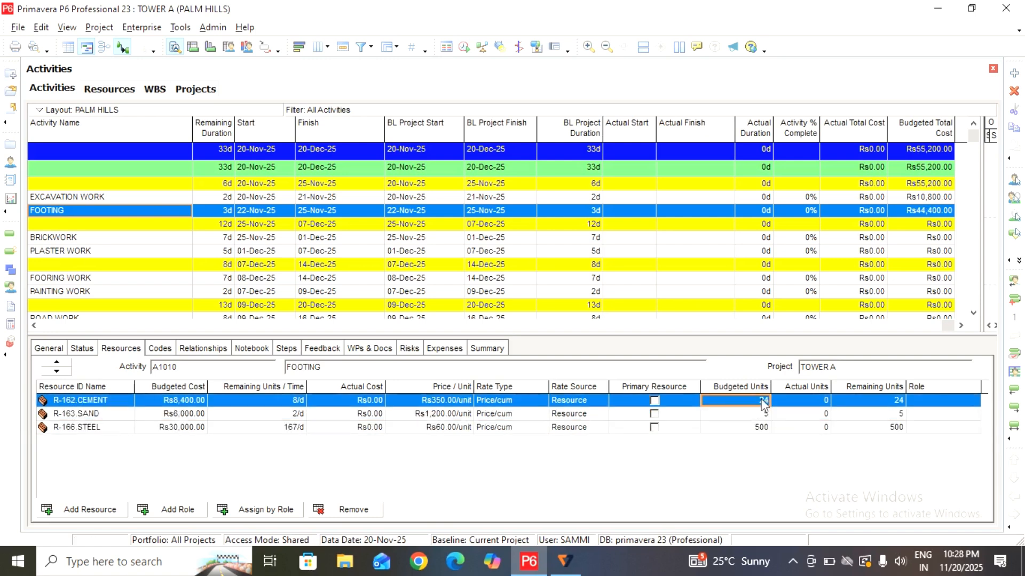
pyautogui.write('50')
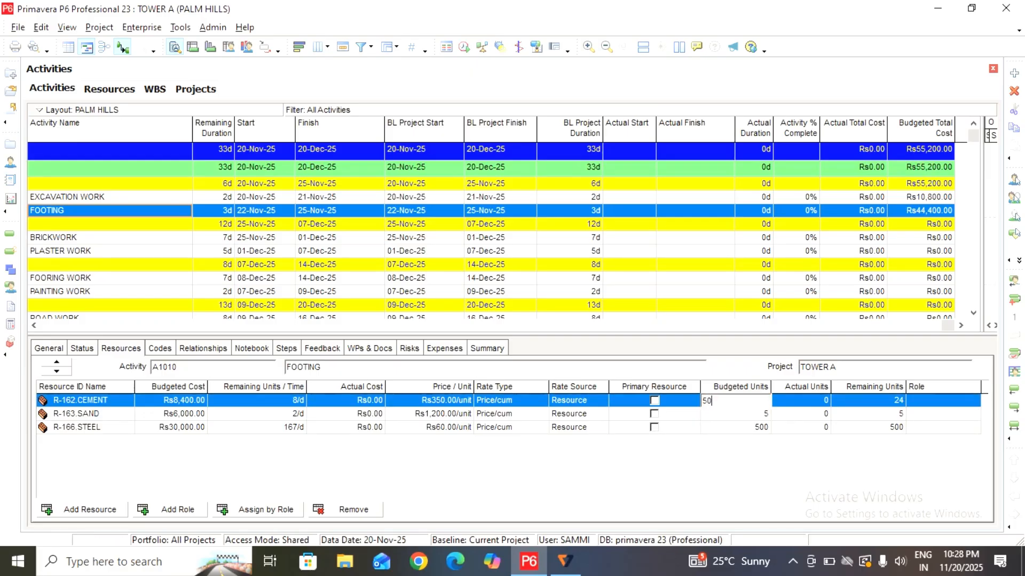
pyautogui.press('Return')
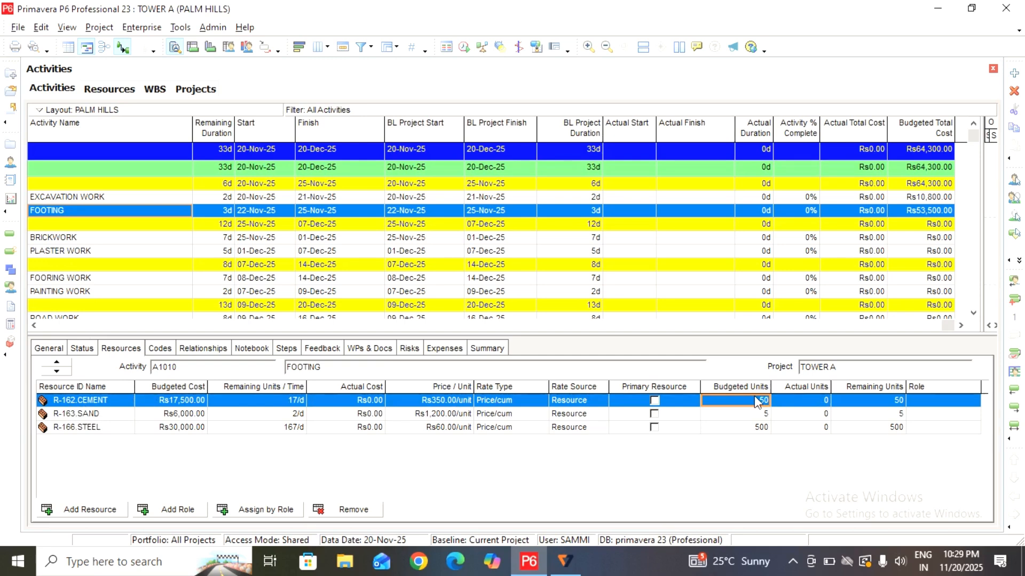
# - Enter the footing's actual units as 55 for cement and 6 for sand
pyautogui.click(806, 401)
pyautogui.write('55')
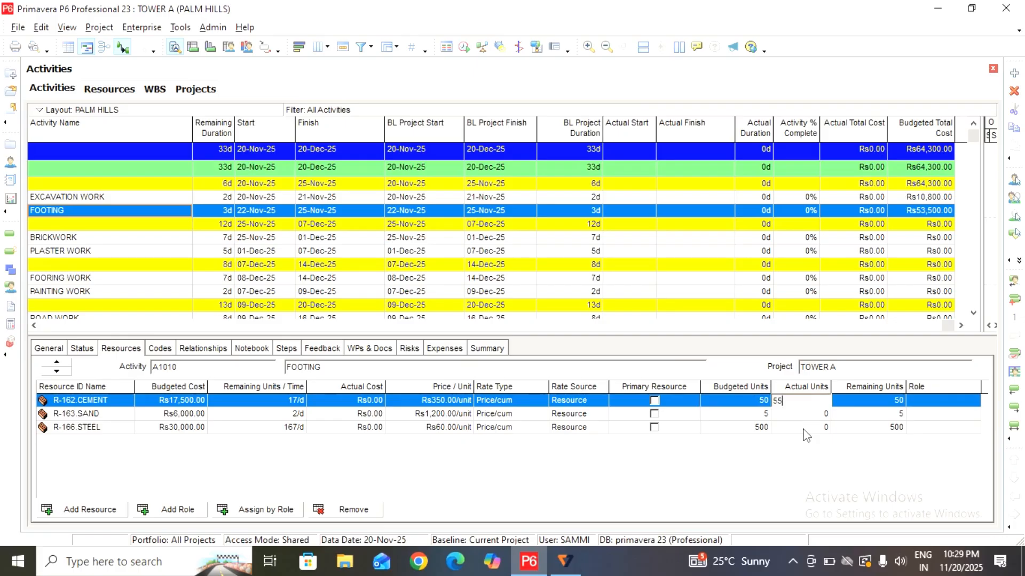
pyautogui.press('Return')
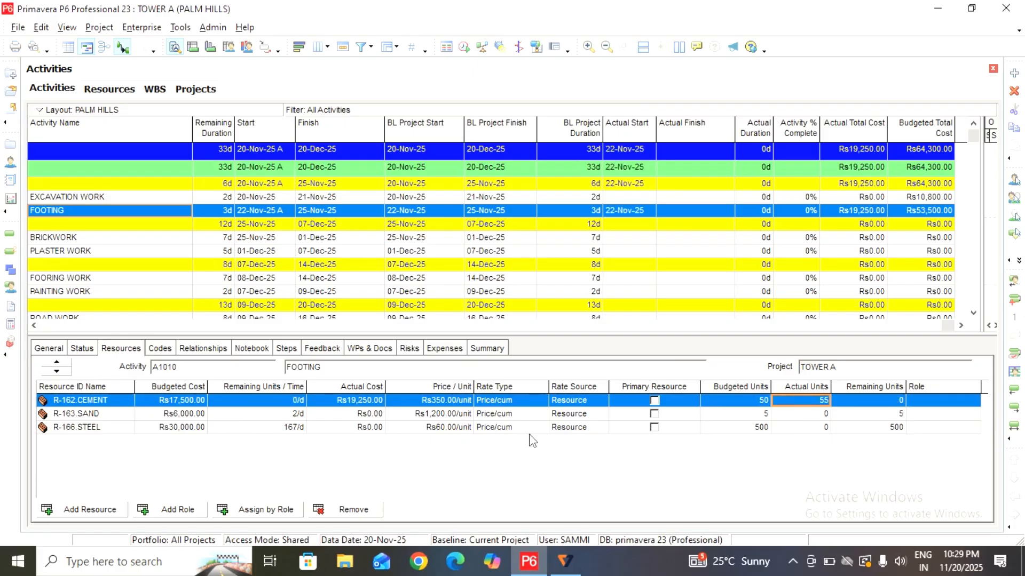
pyautogui.click(809, 414)
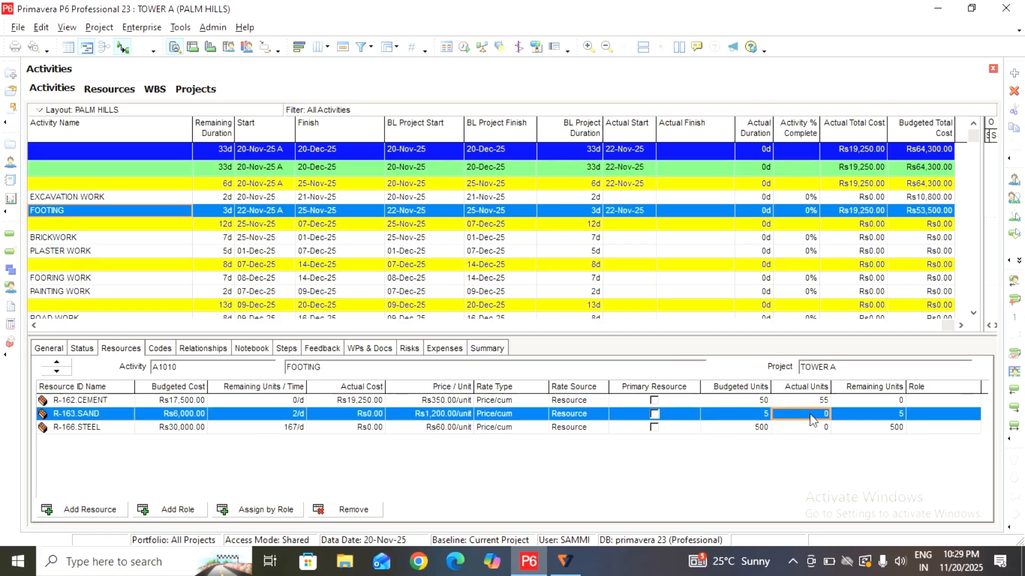
pyautogui.write('4')
# - Enter 450 as the actual units of the footing's steel
pyautogui.click(801, 430)
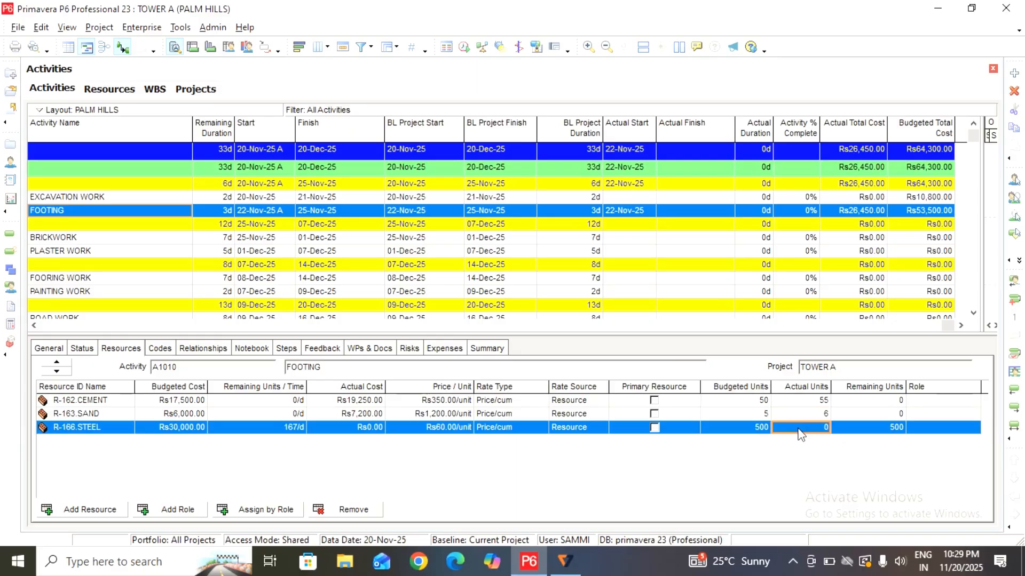
pyautogui.write('45')
pyautogui.click(757, 459)
# - Change the actual units of the footing's steel to 800
pyautogui.click(815, 428)
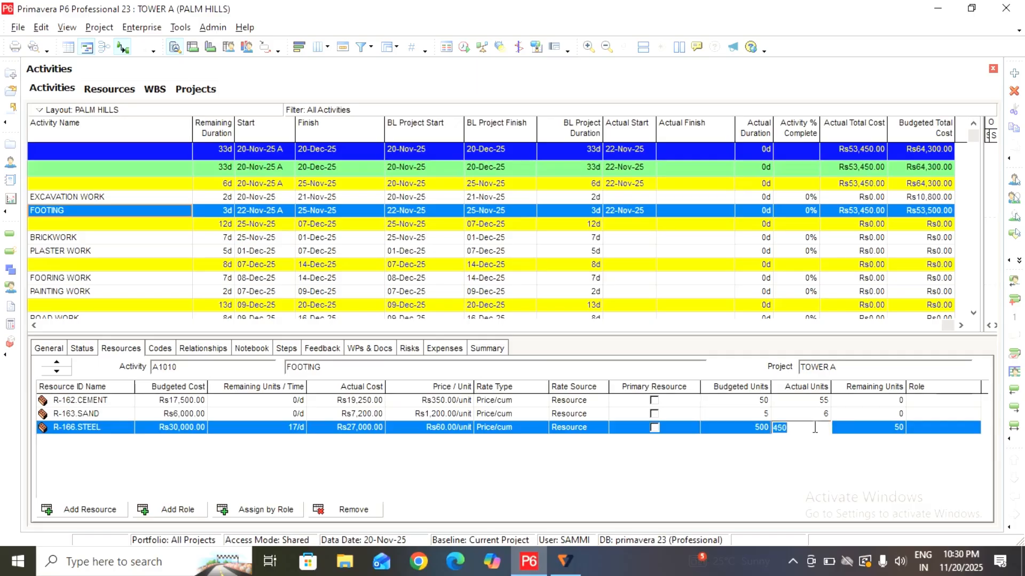
pyautogui.write('800')
pyautogui.press('Return')
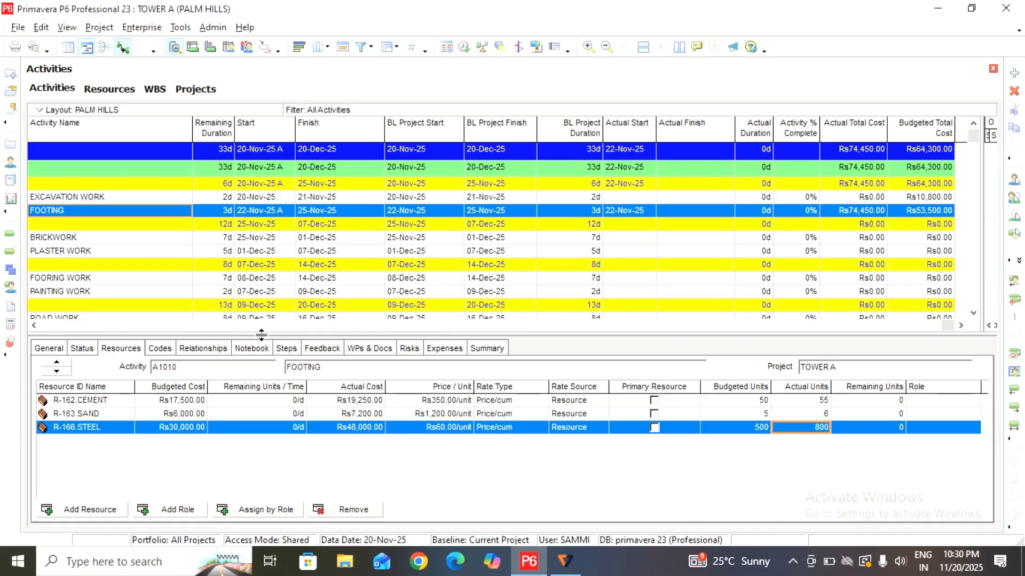
# - Enlarge the activity table over the details area and review the dates and costs of all activities
pyautogui.moveTo(263, 334); pyautogui.dragTo(230, 512)
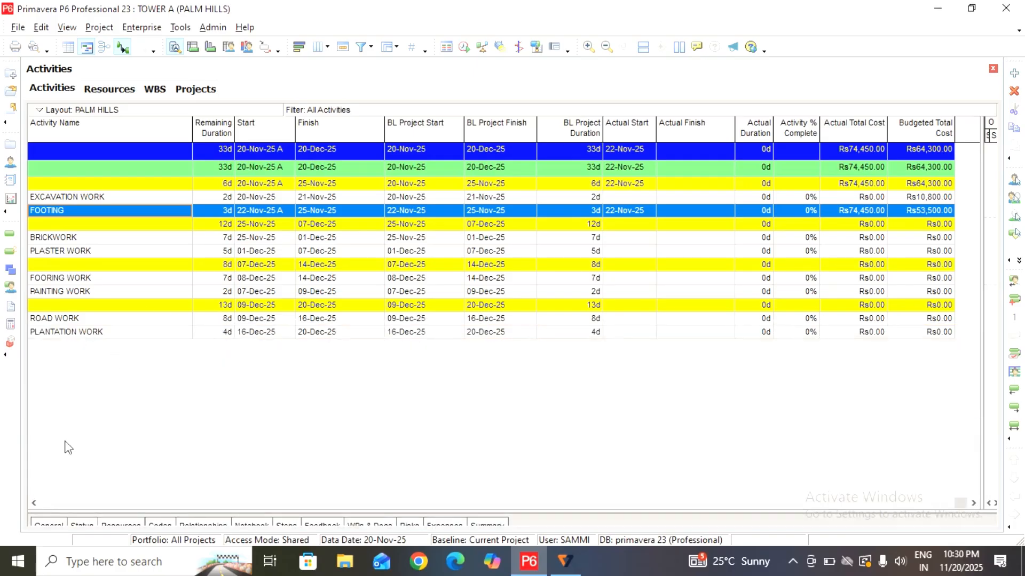
pyautogui.click(33, 503)
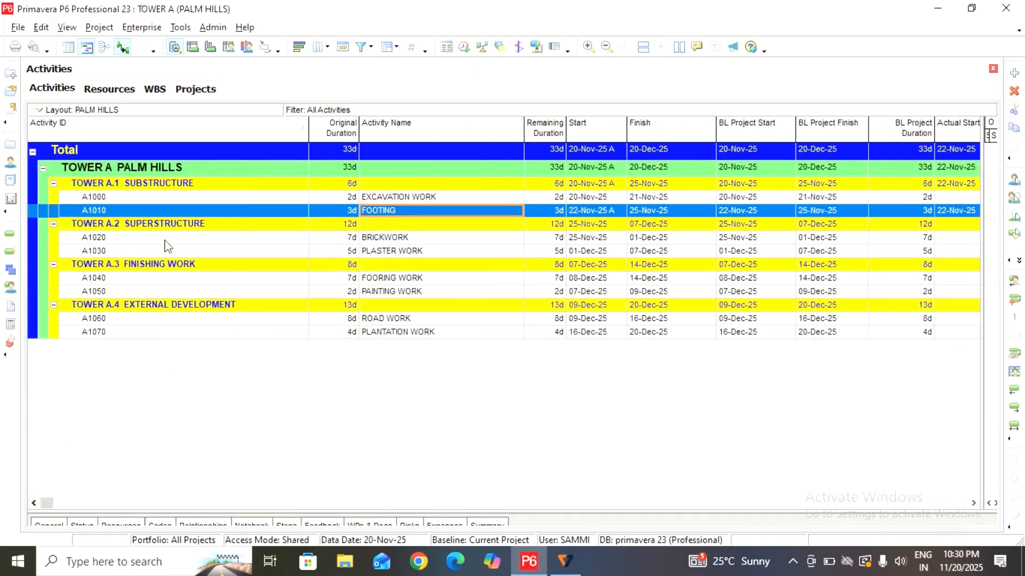
pyautogui.click(416, 238)
pyautogui.click(406, 254)
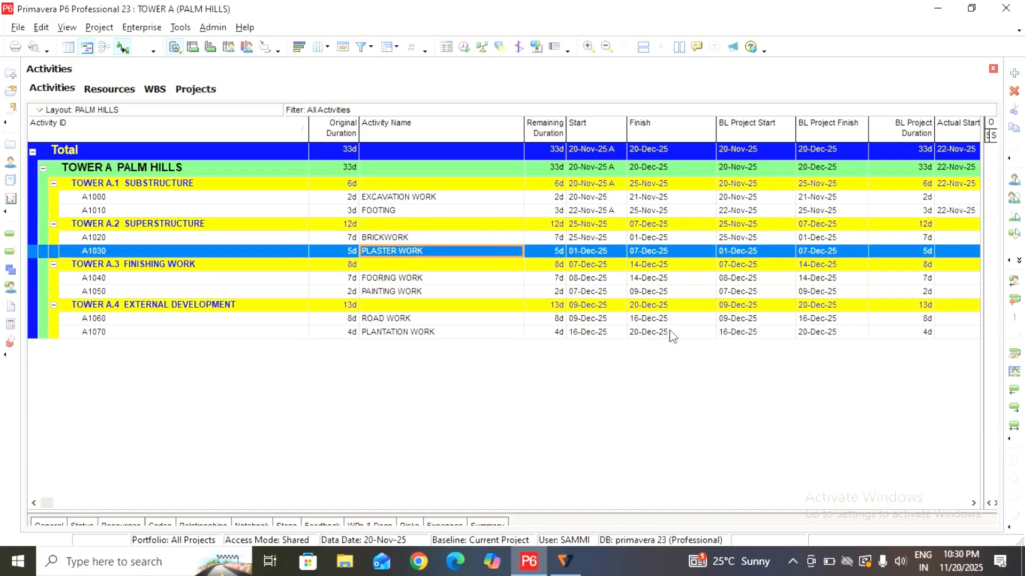
pyautogui.click(971, 502)
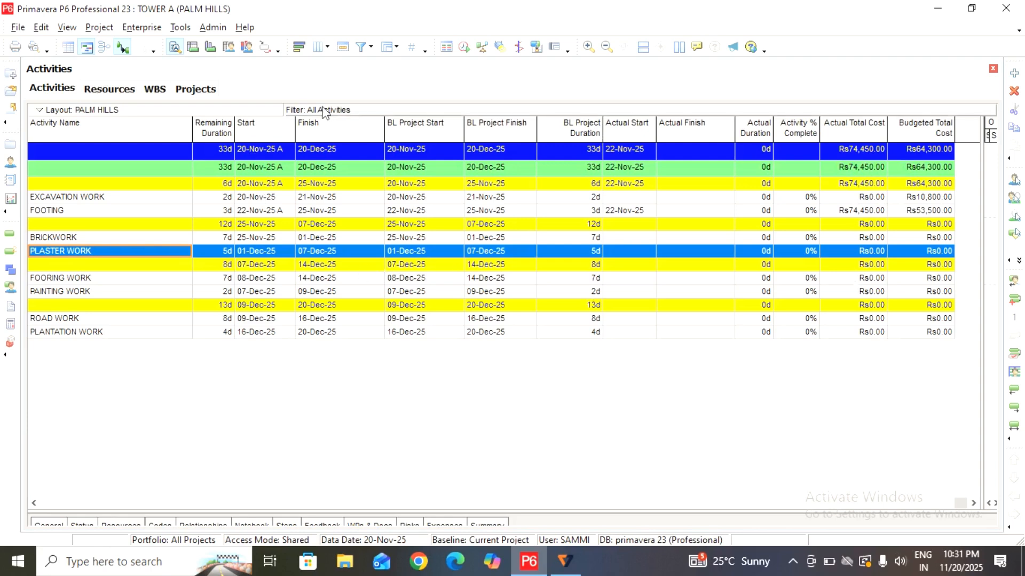
# - Add a new baseline for PALM HILLS by saving a copy of the current project
pyautogui.click(140, 30)
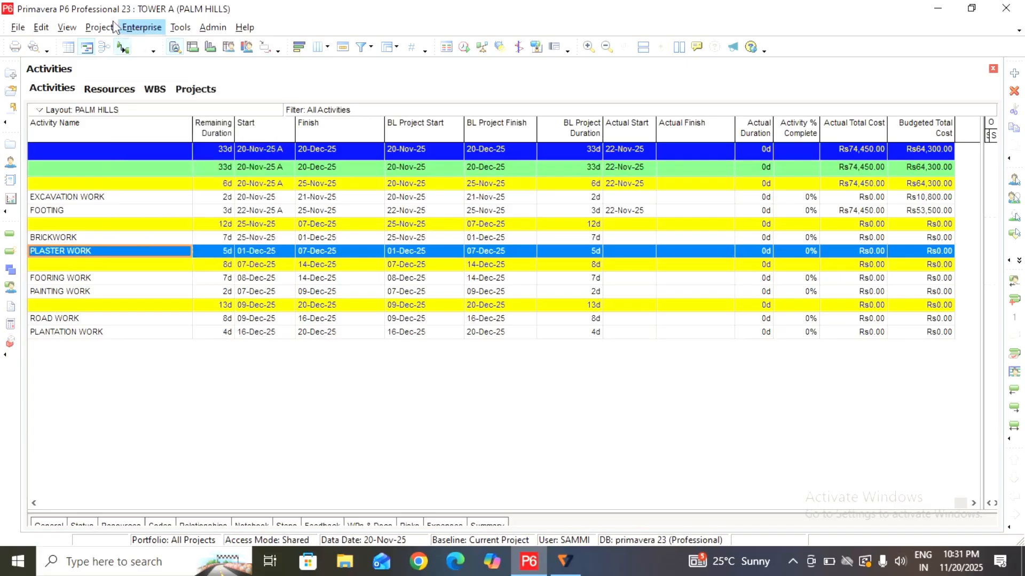
pyautogui.click(99, 29)
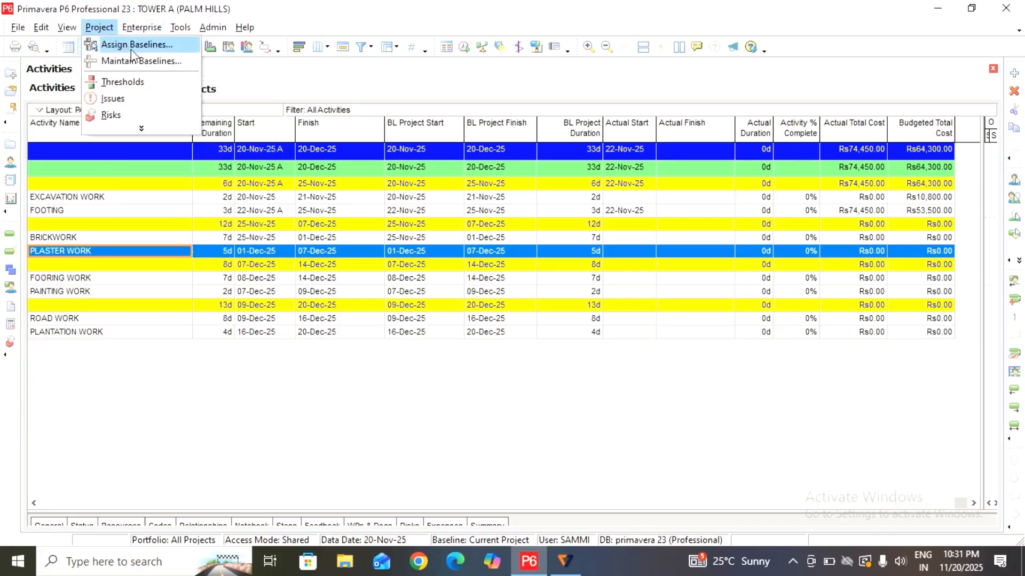
pyautogui.click(140, 61)
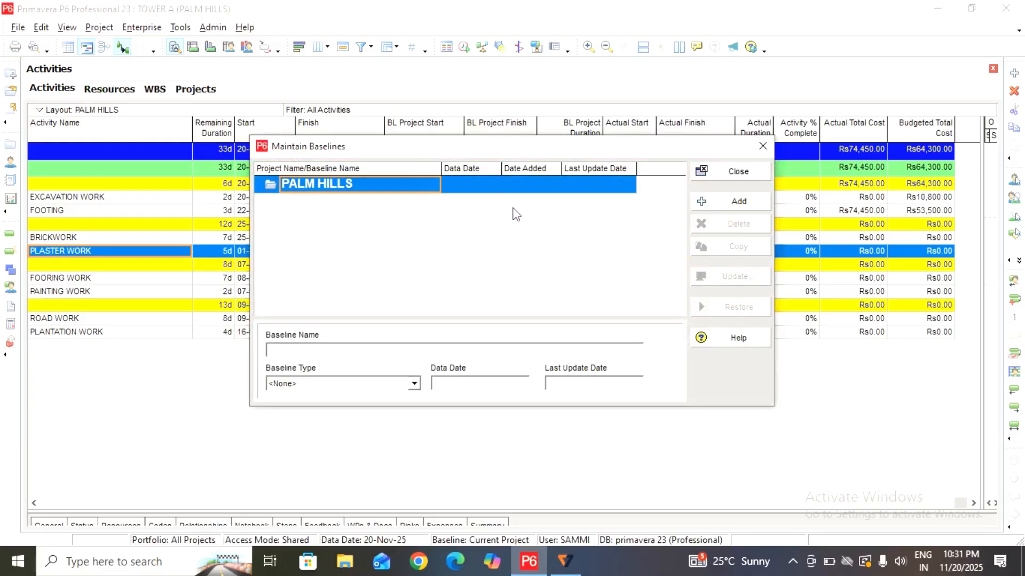
pyautogui.click(744, 202)
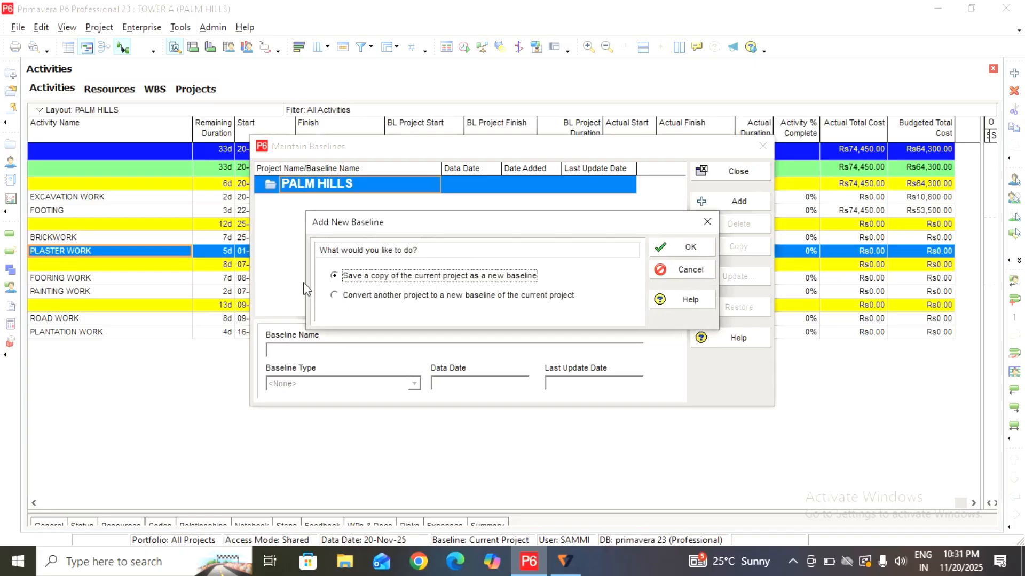
pyautogui.click(687, 247)
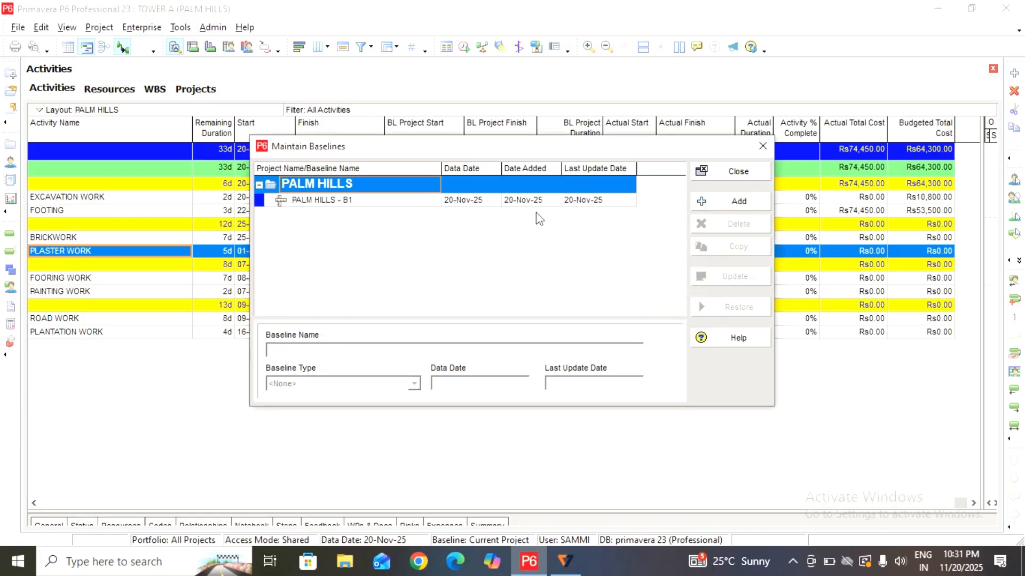
# - Save another copy of the current project as a second baseline of PALM HILLS and finish maintaining baselines
pyautogui.click(738, 202)
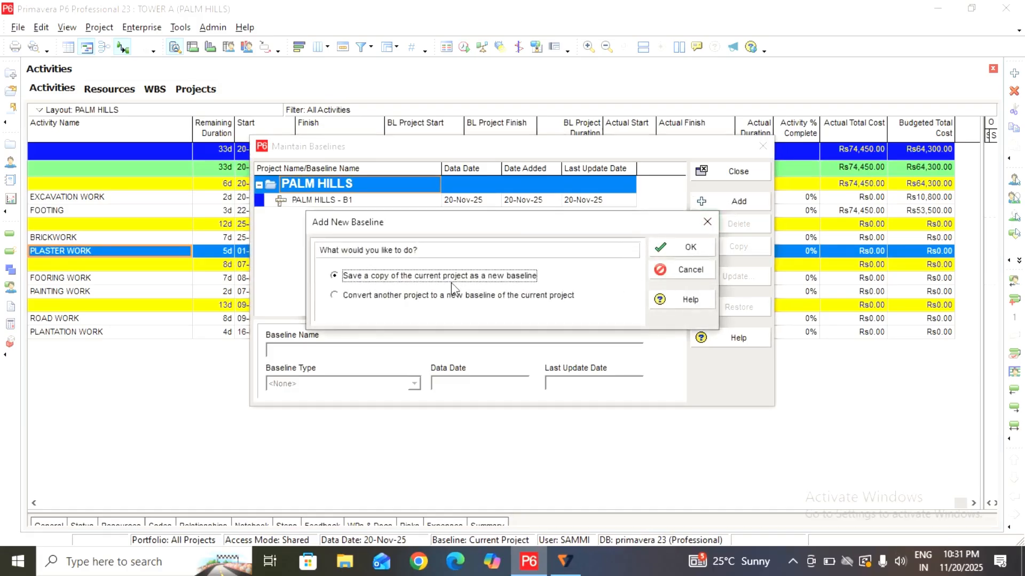
pyautogui.click(686, 250)
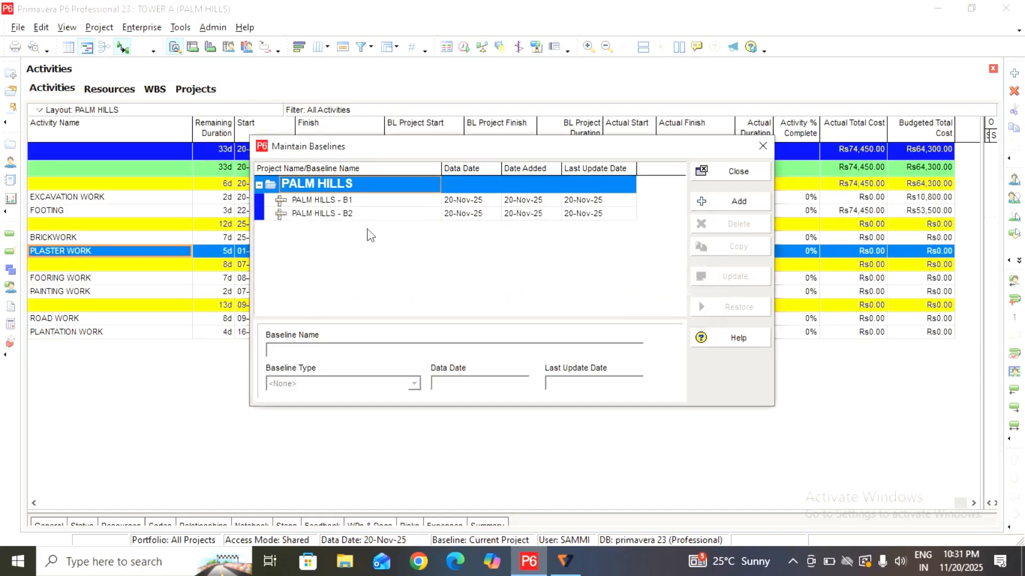
pyautogui.click(744, 172)
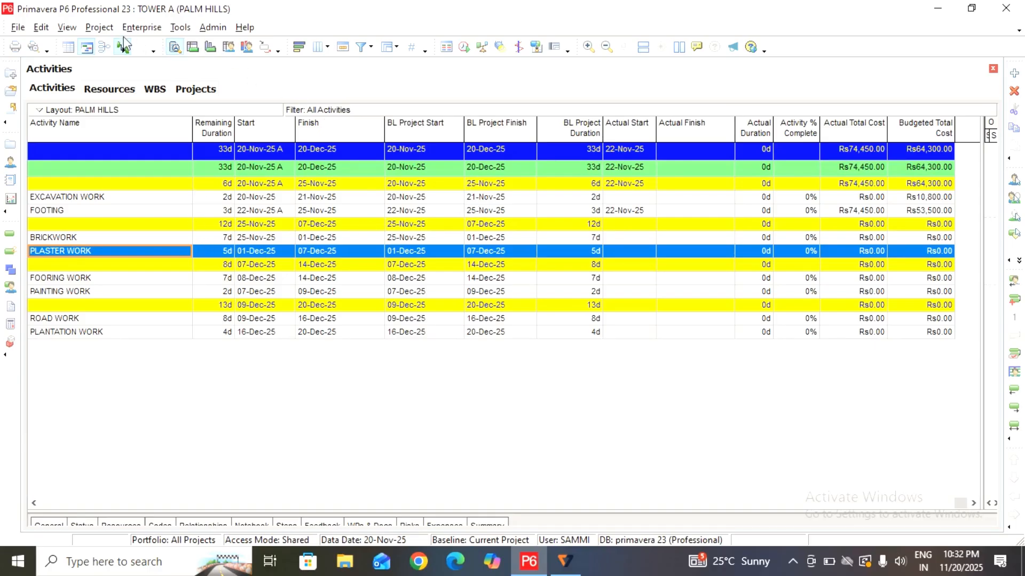
# - Assign PALM HILLS - B1 as the project baseline and PALM HILLS - B2 as the primary user baseline of TOWER A
pyautogui.click(97, 34)
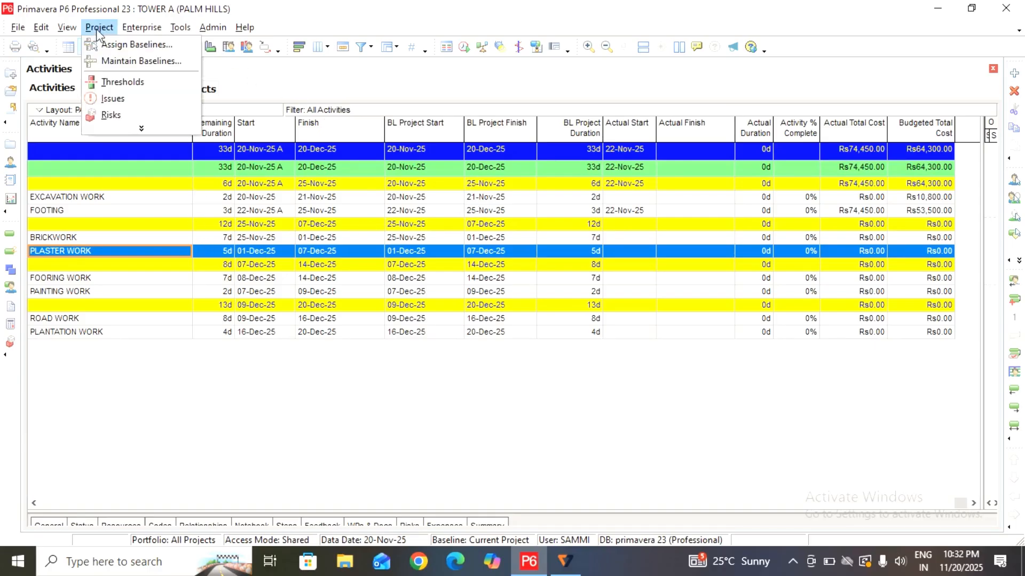
pyautogui.click(127, 46)
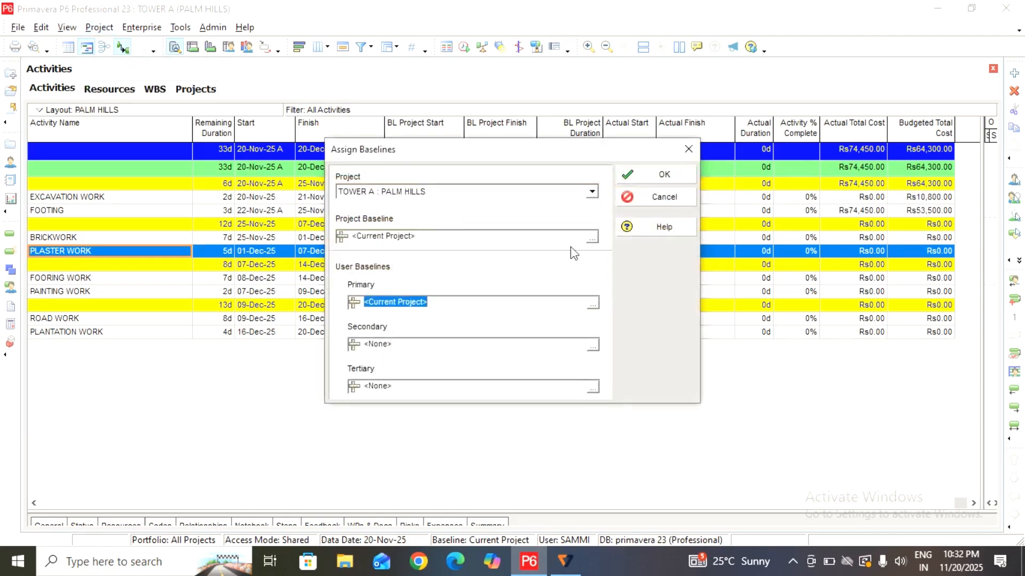
pyautogui.click(594, 240)
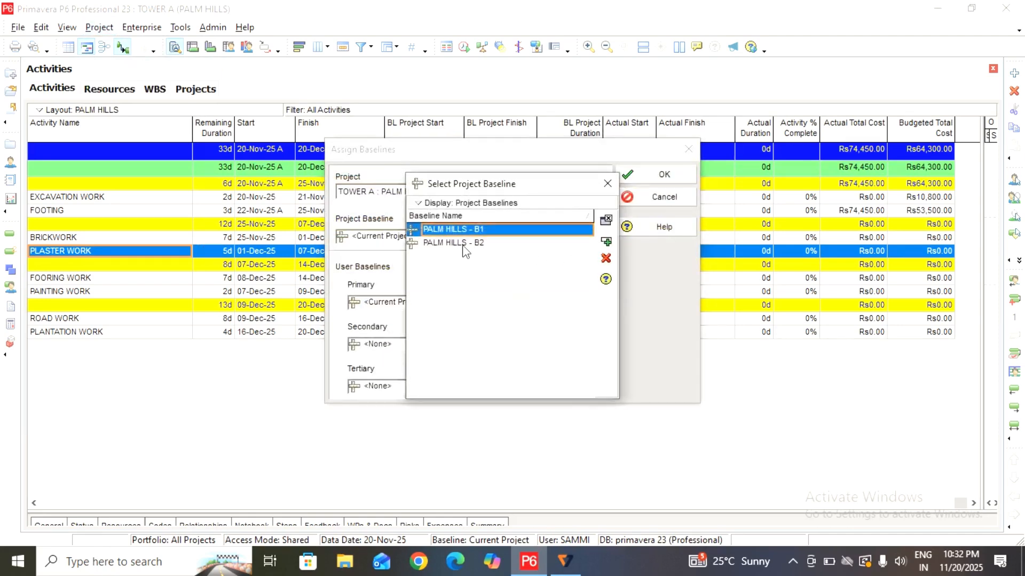
pyautogui.click(606, 242)
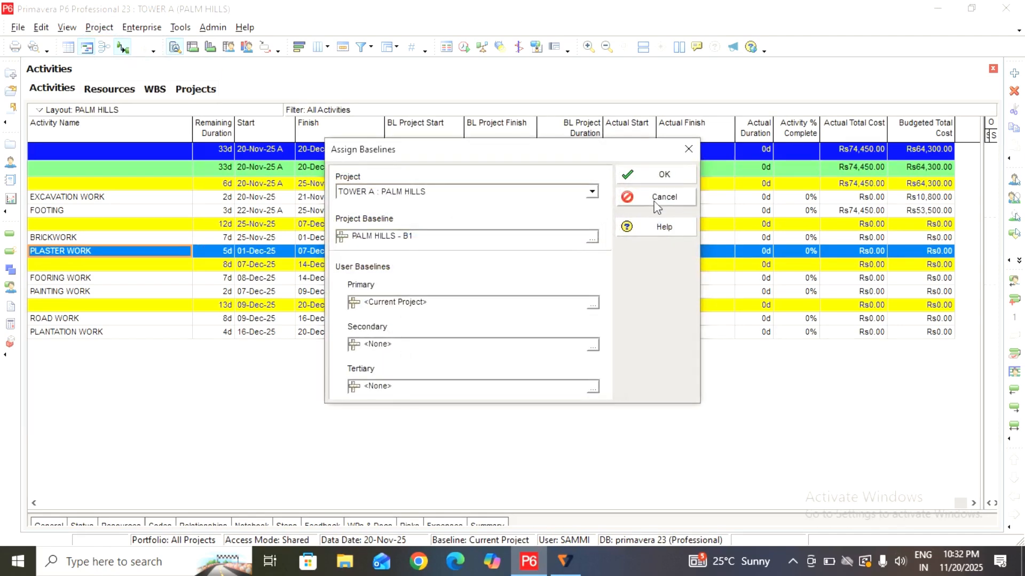
pyautogui.click(593, 305)
pyautogui.click(485, 243)
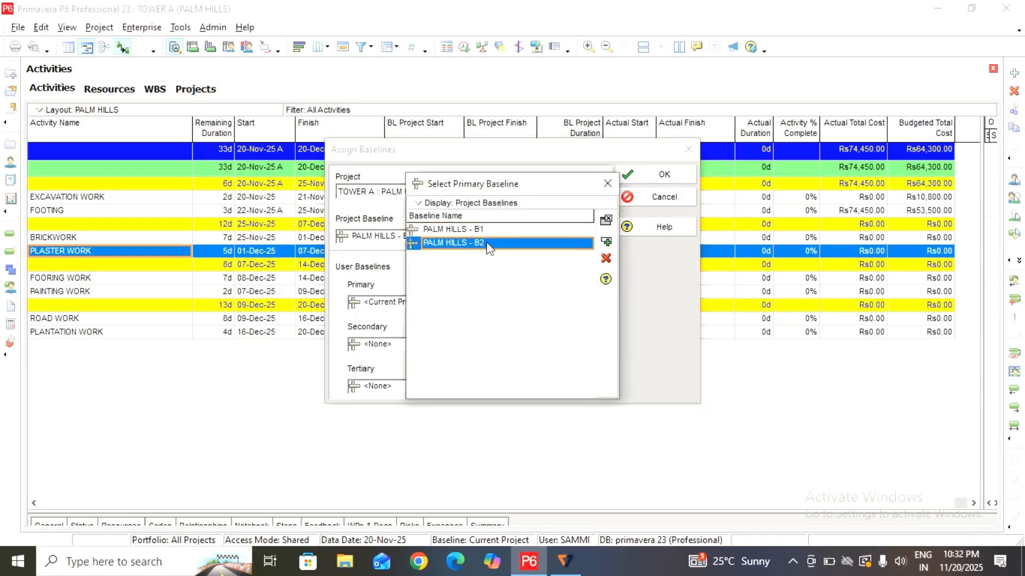
pyautogui.click(607, 243)
pyautogui.click(668, 176)
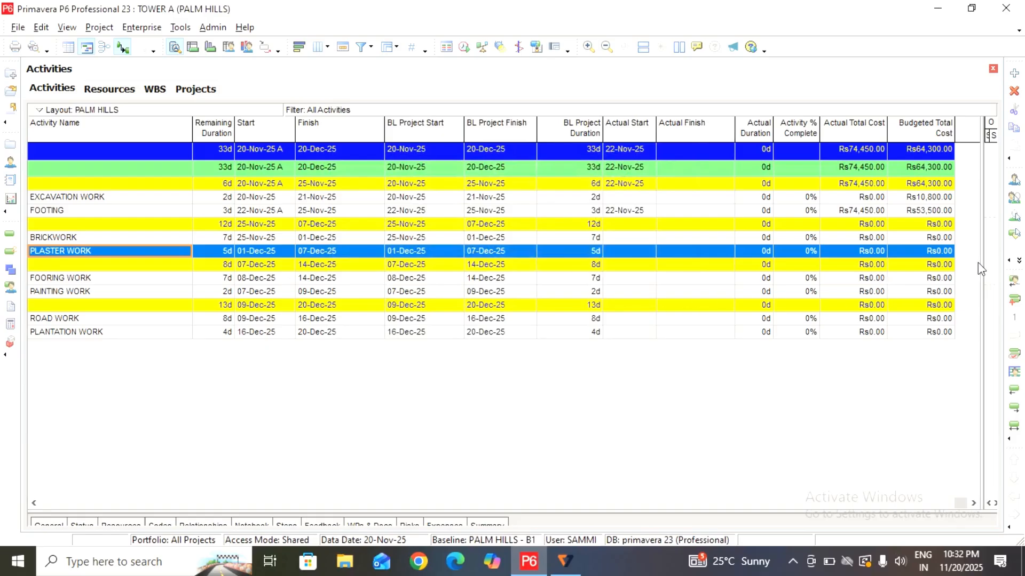
# - Reveal the Gantt chart beside the activity table and rescale its timescale to examine all current and baseline bars
pyautogui.moveTo(981, 262); pyautogui.dragTo(501, 305)
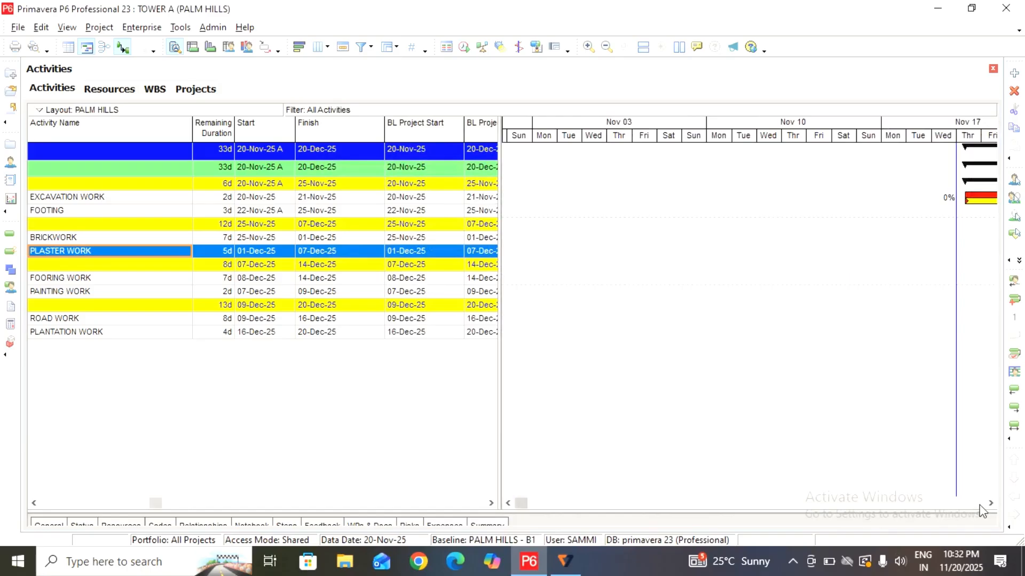
pyautogui.moveTo(991, 504); pyautogui.dragTo(993, 505)
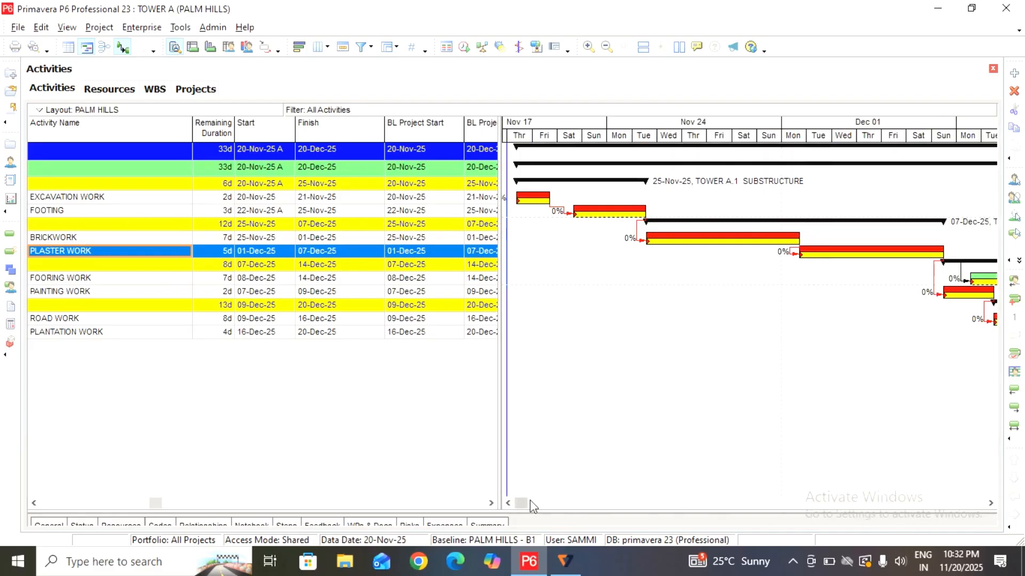
pyautogui.click(606, 47)
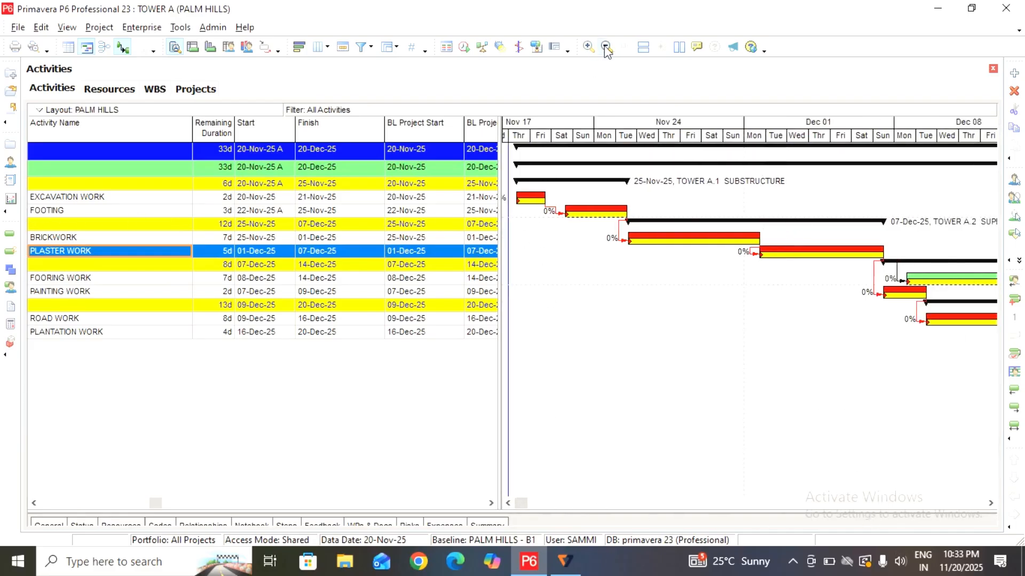
pyautogui.click(606, 46)
pyautogui.click(605, 47)
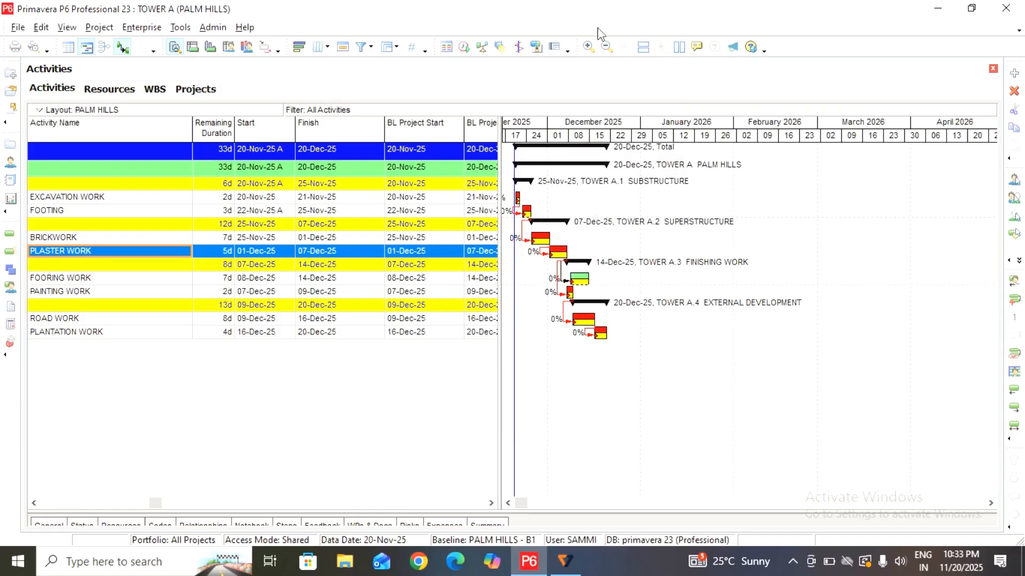
pyautogui.click(589, 47)
pyautogui.click(588, 47)
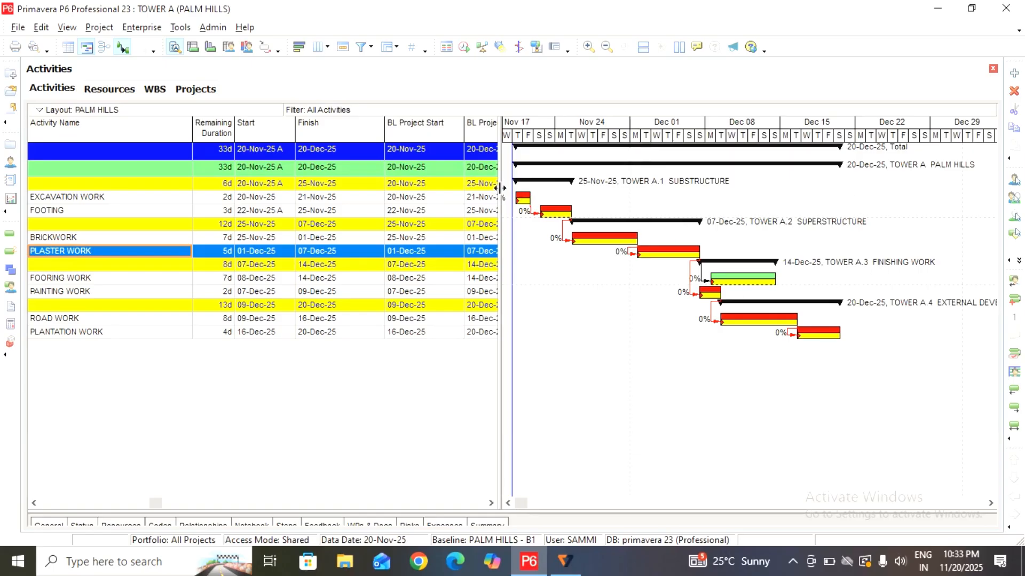
pyautogui.moveTo(499, 188); pyautogui.dragTo(614, 199)
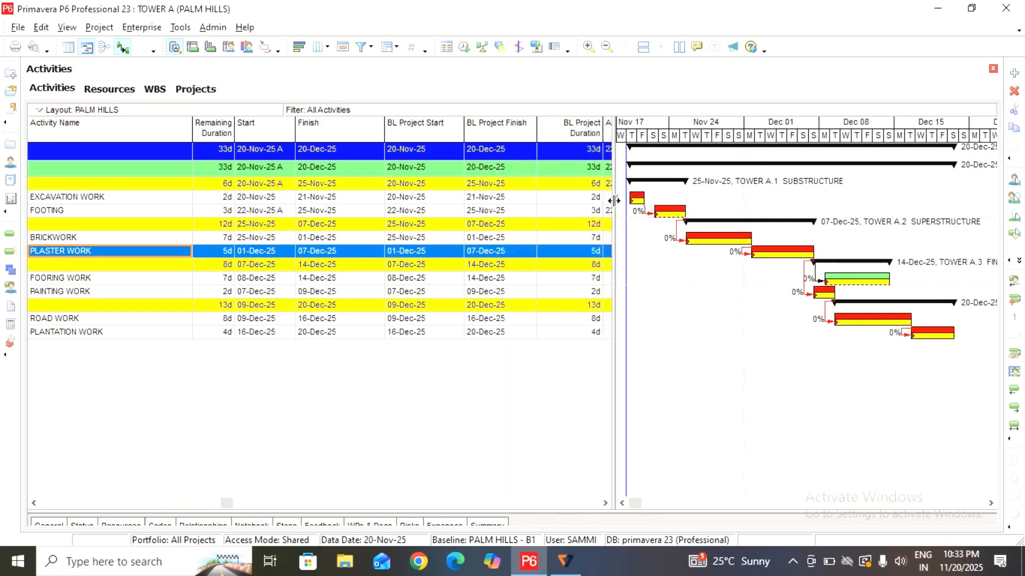
# - Apply the Gantt chart's bar settings with the yellow Primary Baseline bar displayed
pyautogui.rightClick(679, 261)
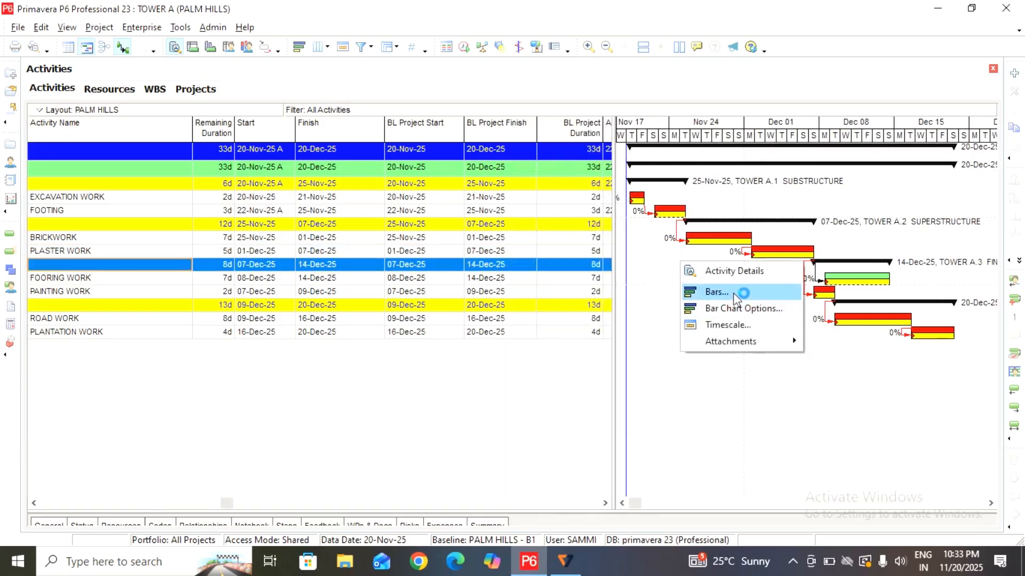
pyautogui.click(717, 292)
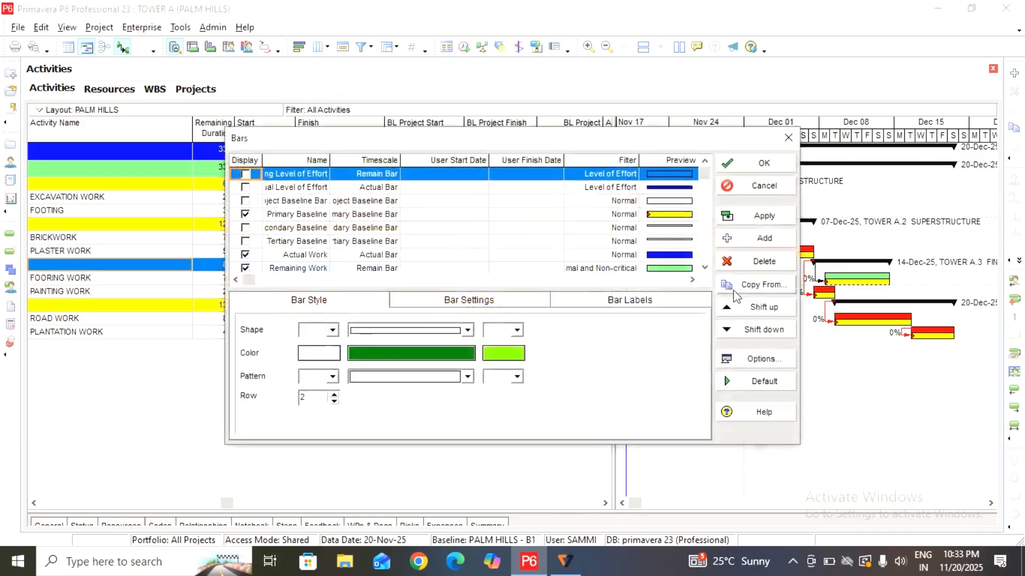
pyautogui.click(252, 216)
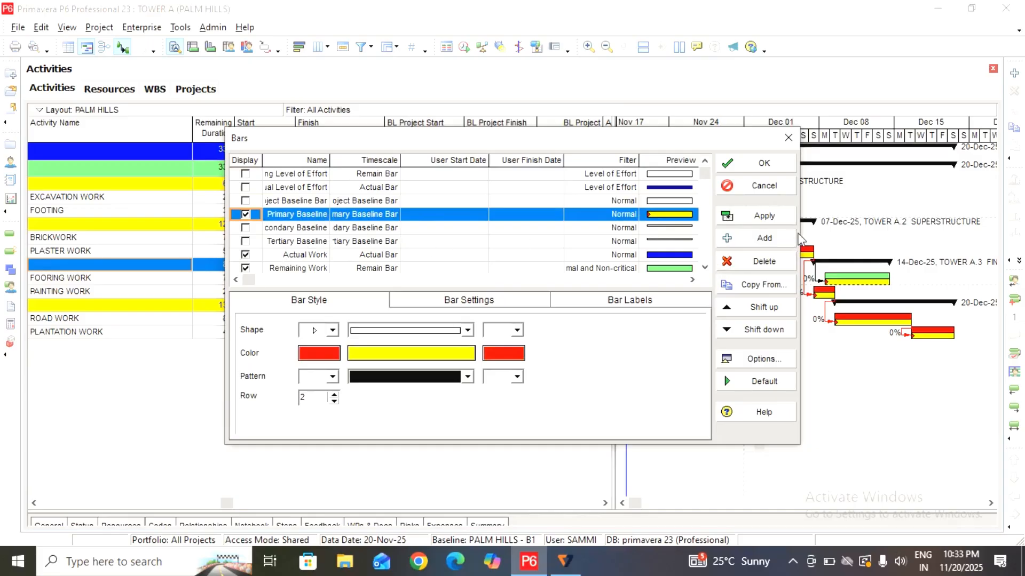
pyautogui.click(764, 217)
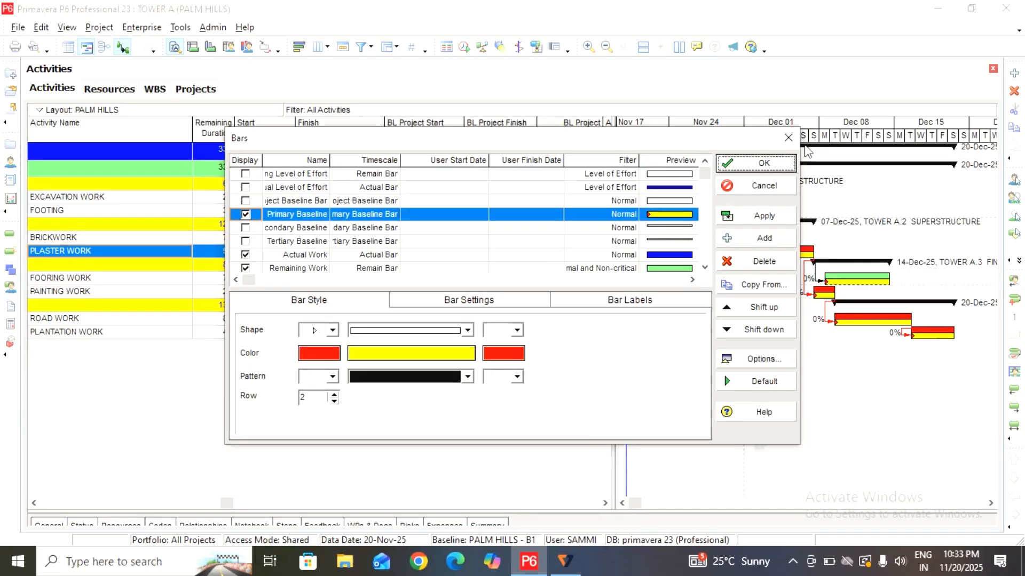
pyautogui.click(773, 169)
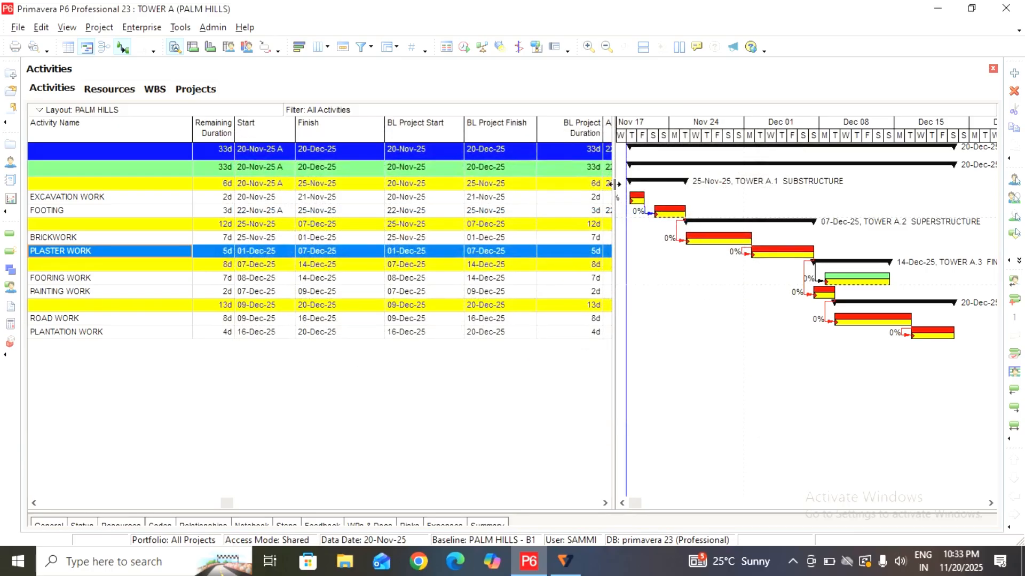
# - Mark EXCAVATION WORK as started on 20-Nov-25 and finished on 21-Nov-25 in its status details
pyautogui.moveTo(614, 185); pyautogui.dragTo(927, 185)
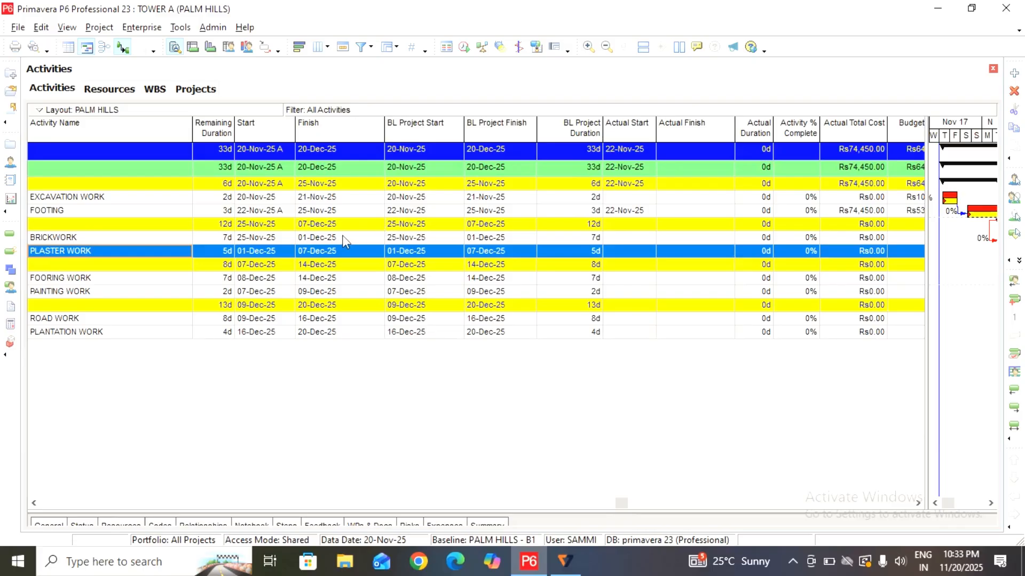
pyautogui.click(34, 503)
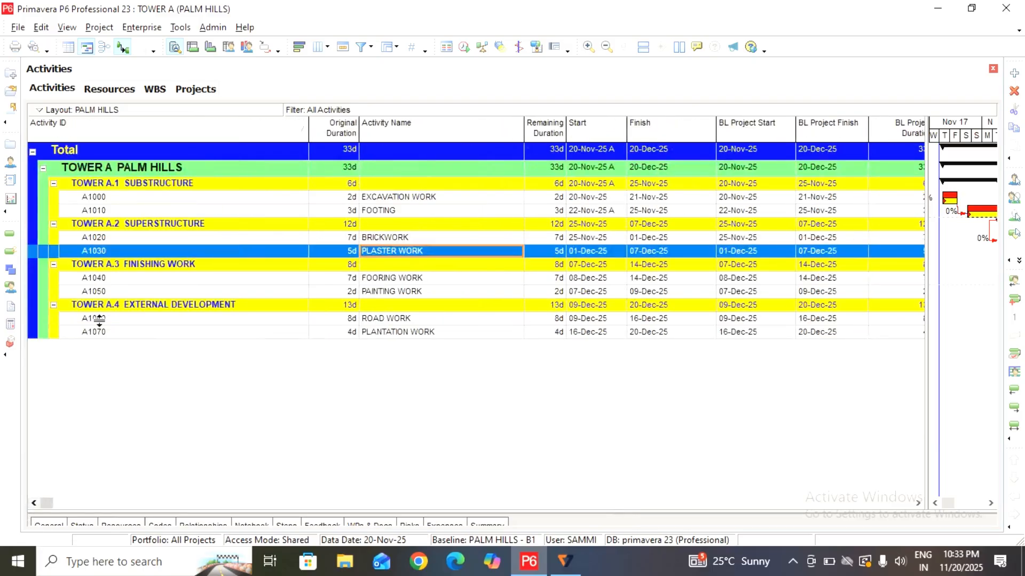
pyautogui.click(919, 503)
pyautogui.click(919, 503)
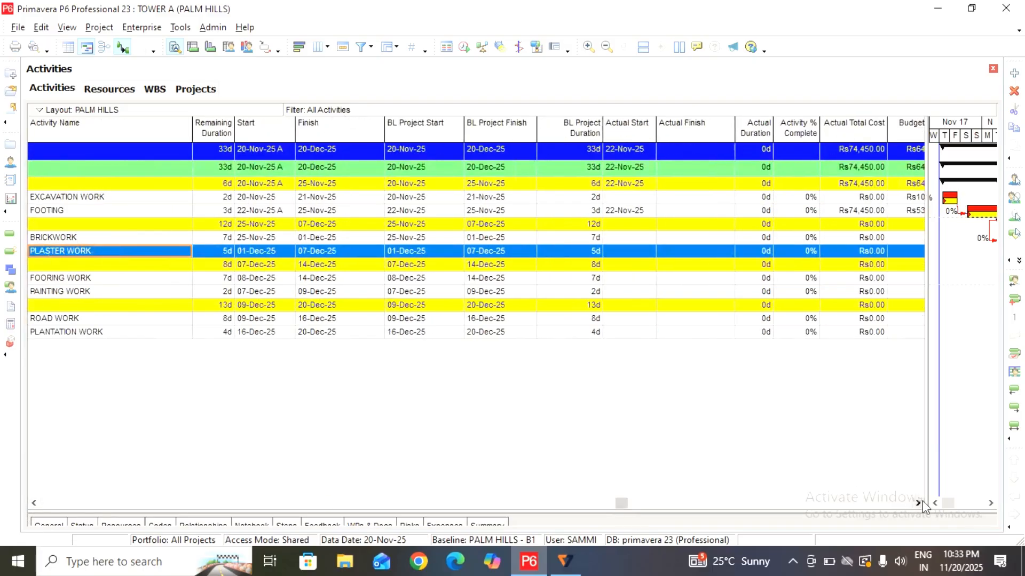
pyautogui.click(102, 198)
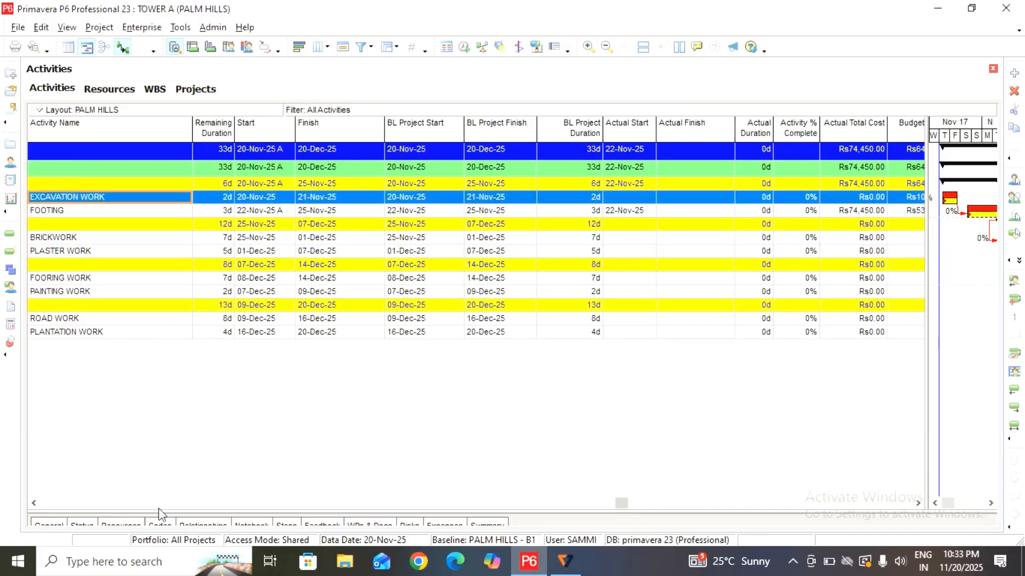
pyautogui.moveTo(159, 509); pyautogui.dragTo(159, 347)
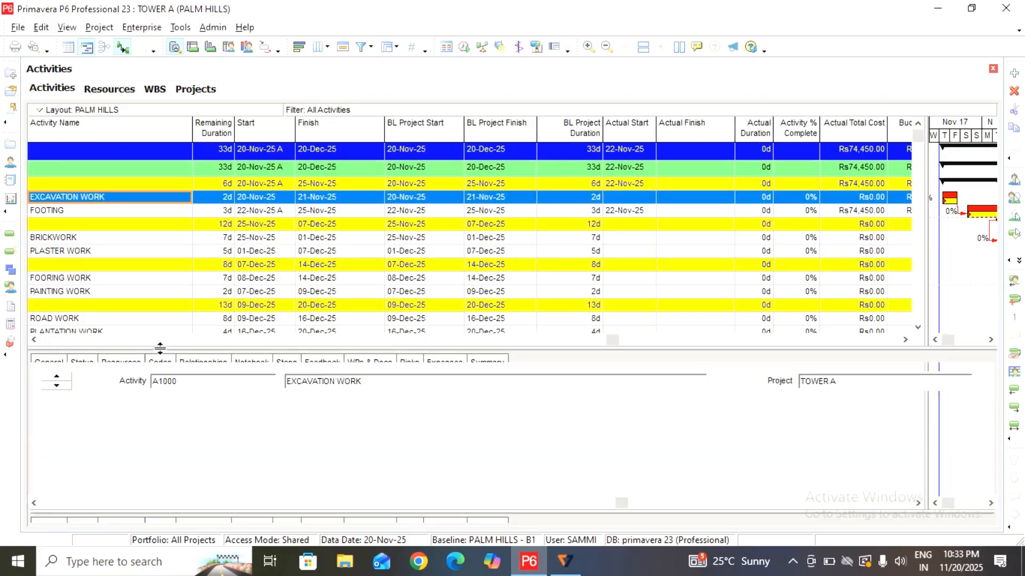
pyautogui.click(90, 365)
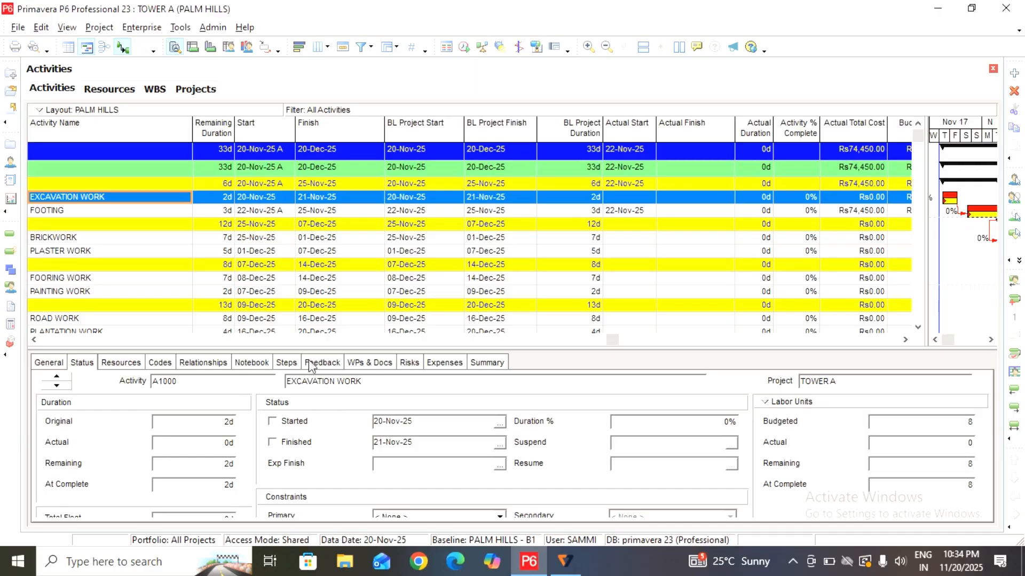
pyautogui.moveTo(303, 349); pyautogui.dragTo(303, 312)
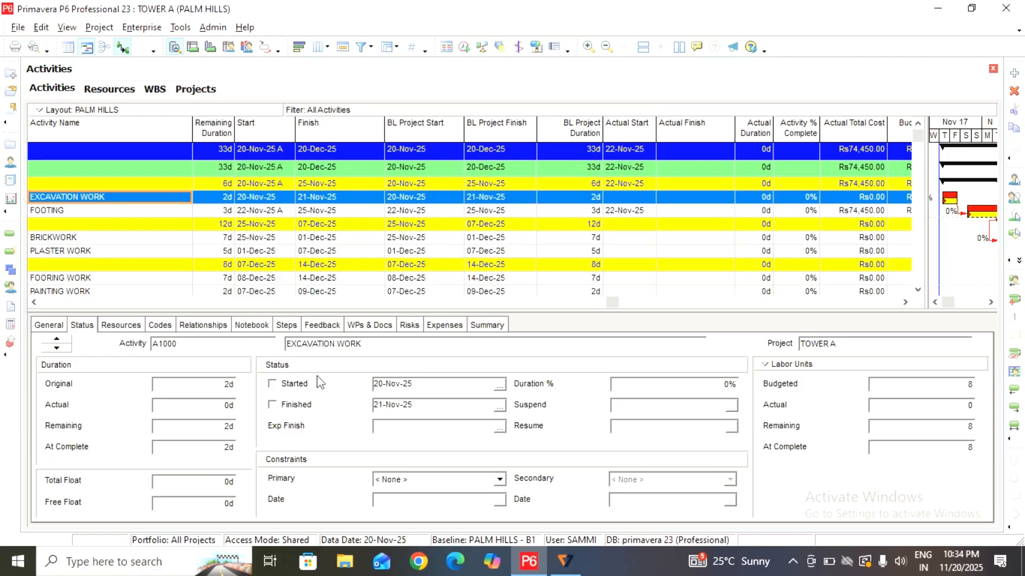
pyautogui.click(272, 384)
pyautogui.click(271, 383)
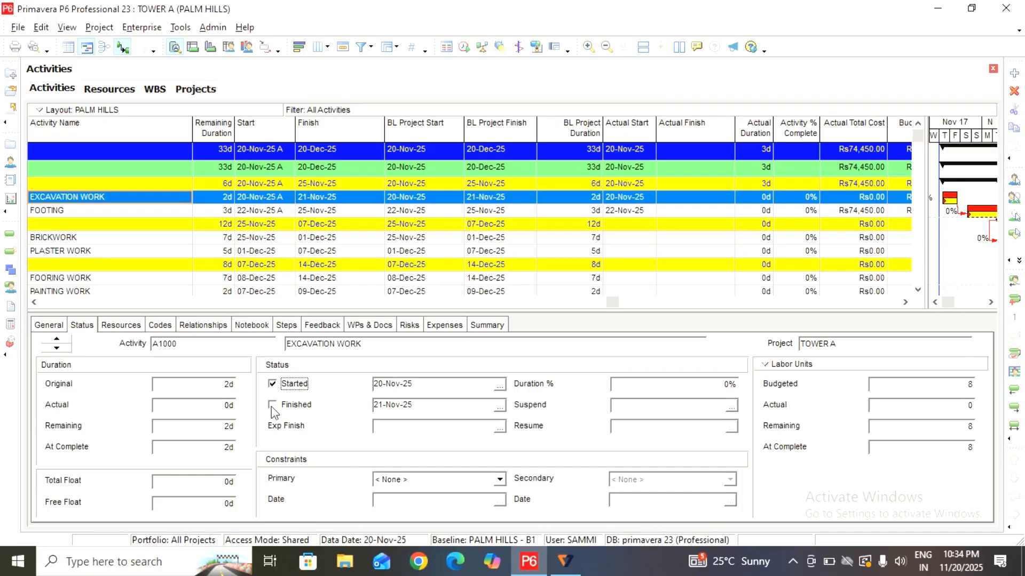
pyautogui.click(272, 405)
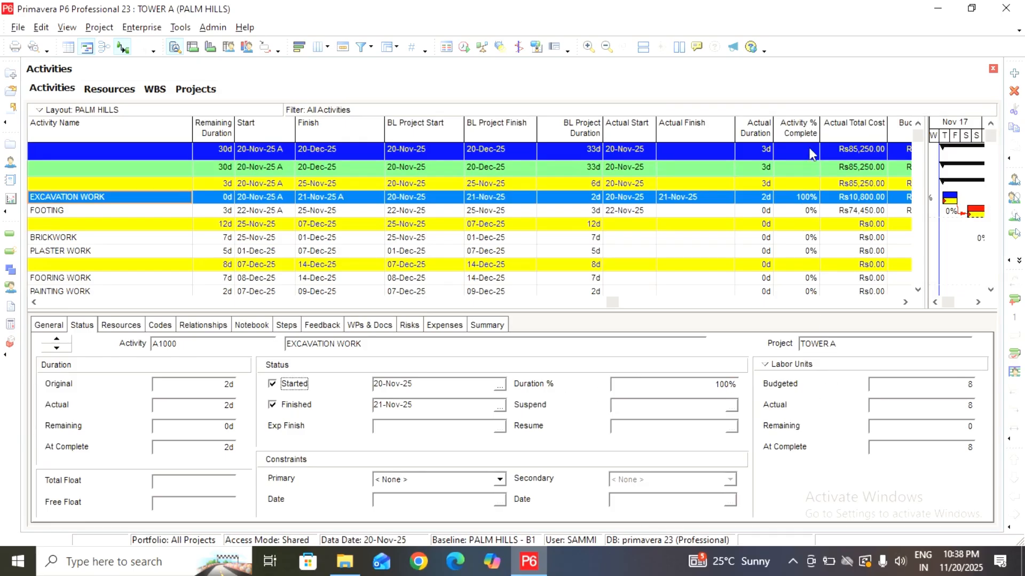
# - Compare the actual and budgeted total costs, and set the FOOTING activity's finish date to 26-Nov-25
pyautogui.click(905, 302)
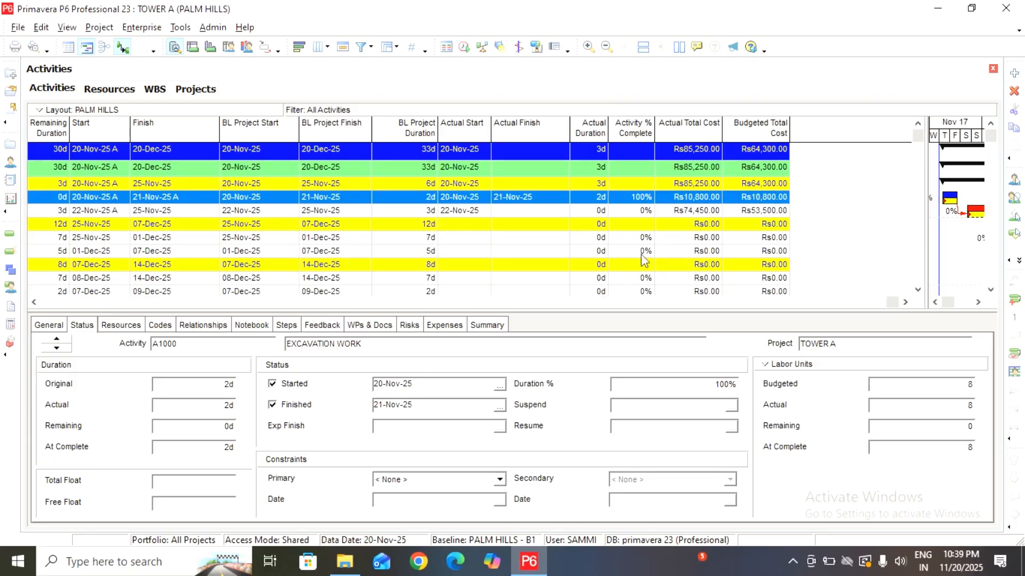
pyautogui.click(34, 302)
pyautogui.click(34, 302)
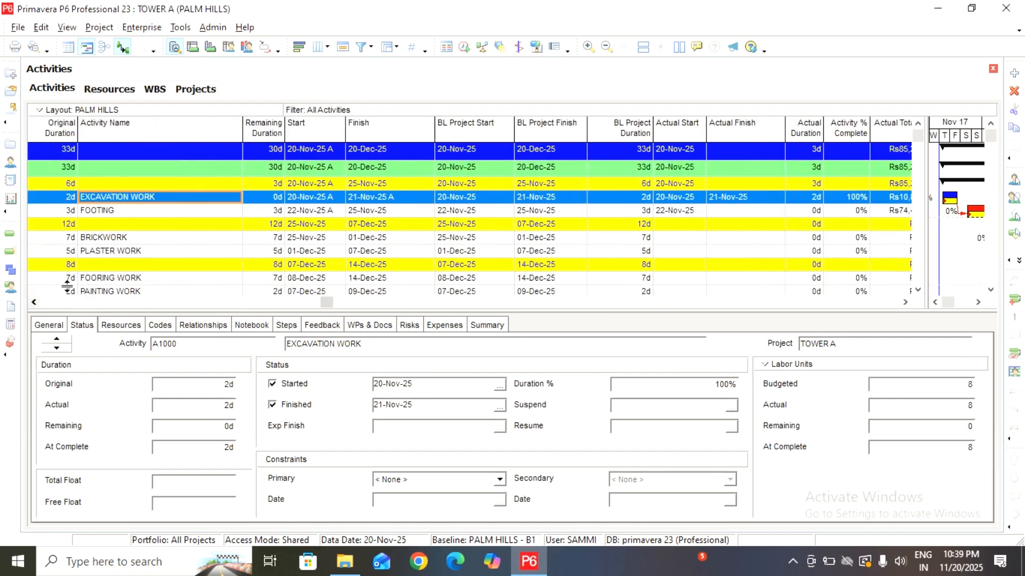
pyautogui.click(322, 213)
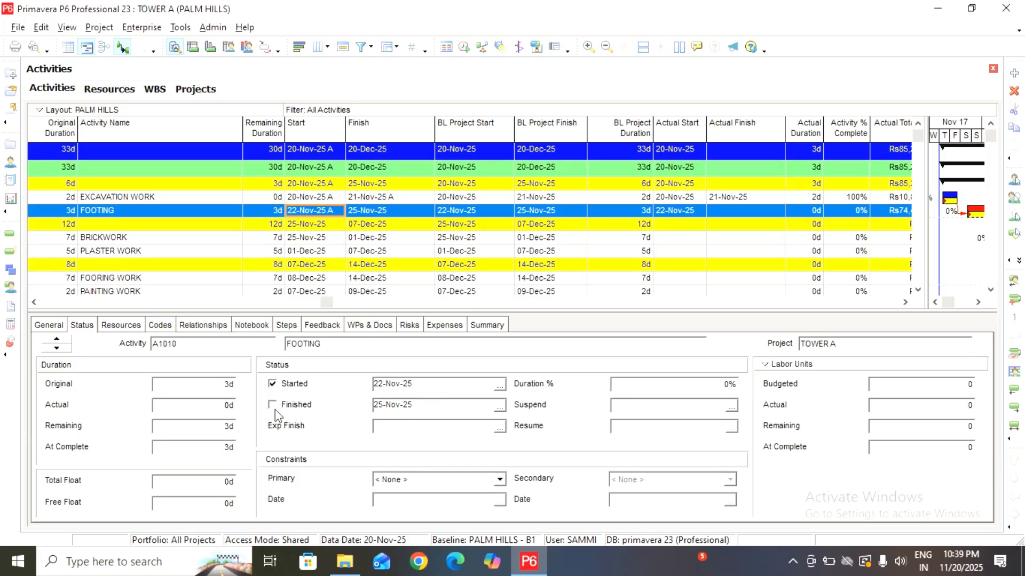
pyautogui.click(500, 410)
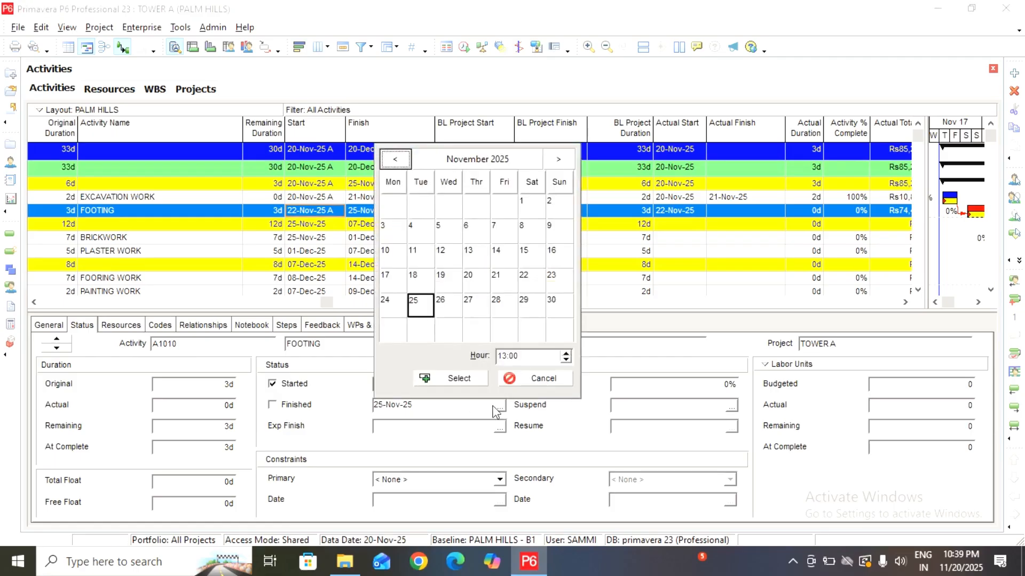
pyautogui.click(455, 311)
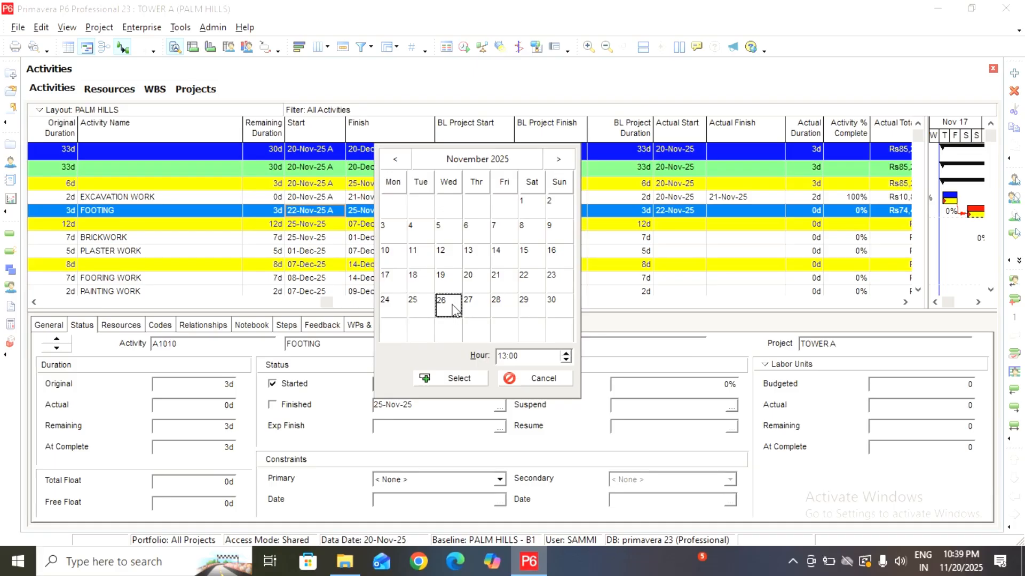
pyautogui.click(459, 378)
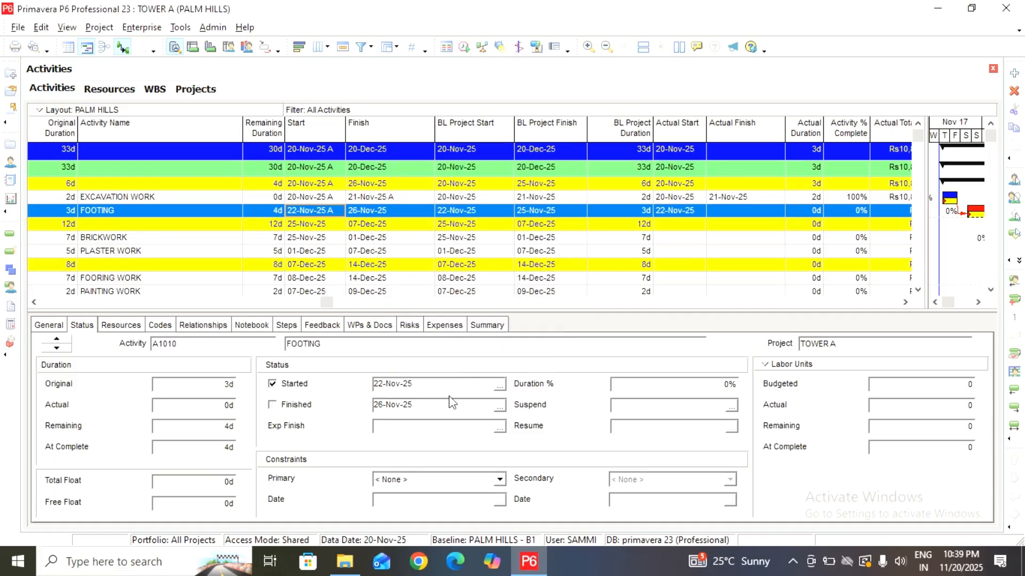
# - Mark the FOOTING activity as finished on 26-Nov-25 and compare its actual total cost with the budgeted total cost
pyautogui.click(272, 406)
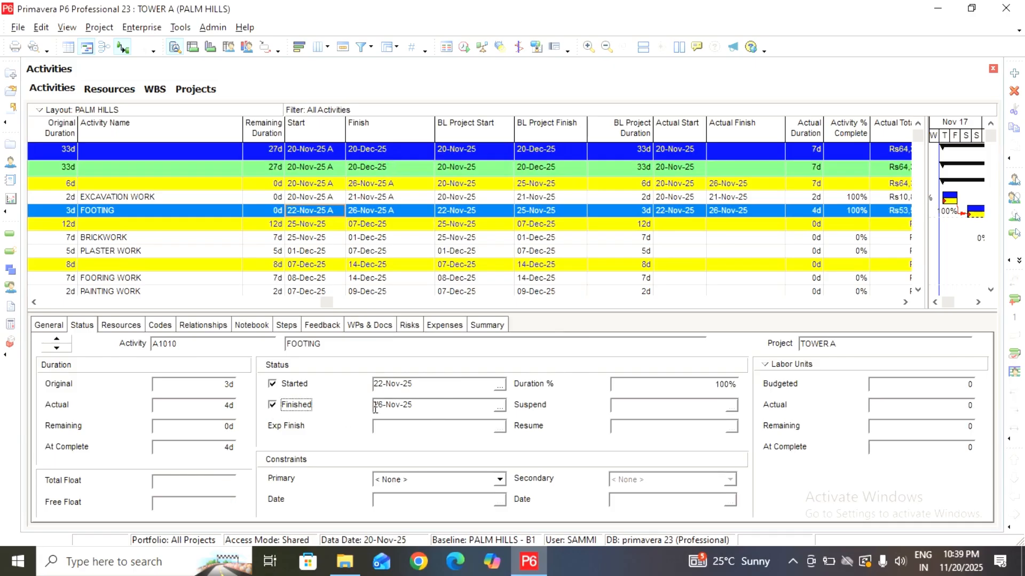
pyautogui.click(907, 303)
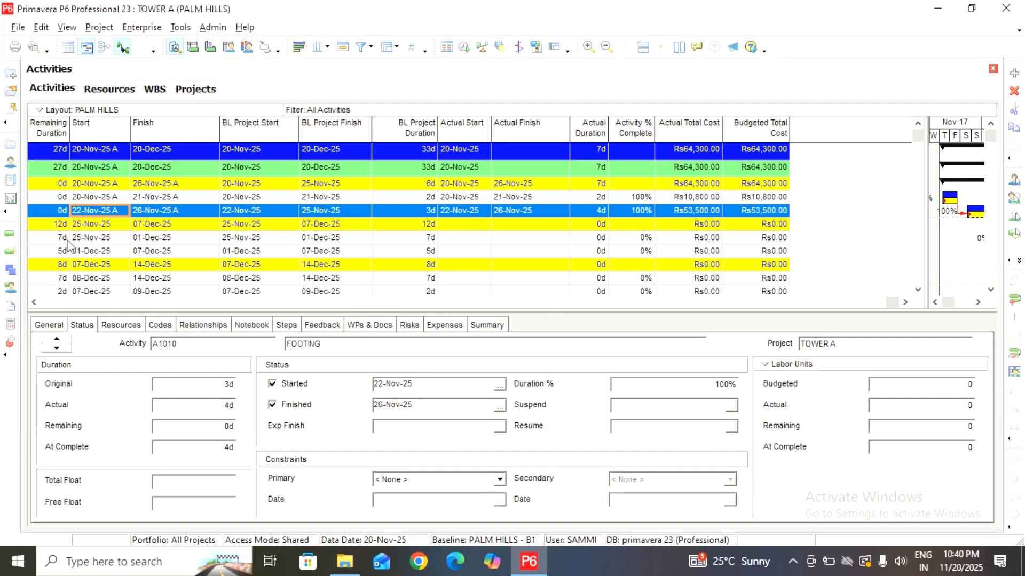
pyautogui.click(55, 302)
pyautogui.click(56, 302)
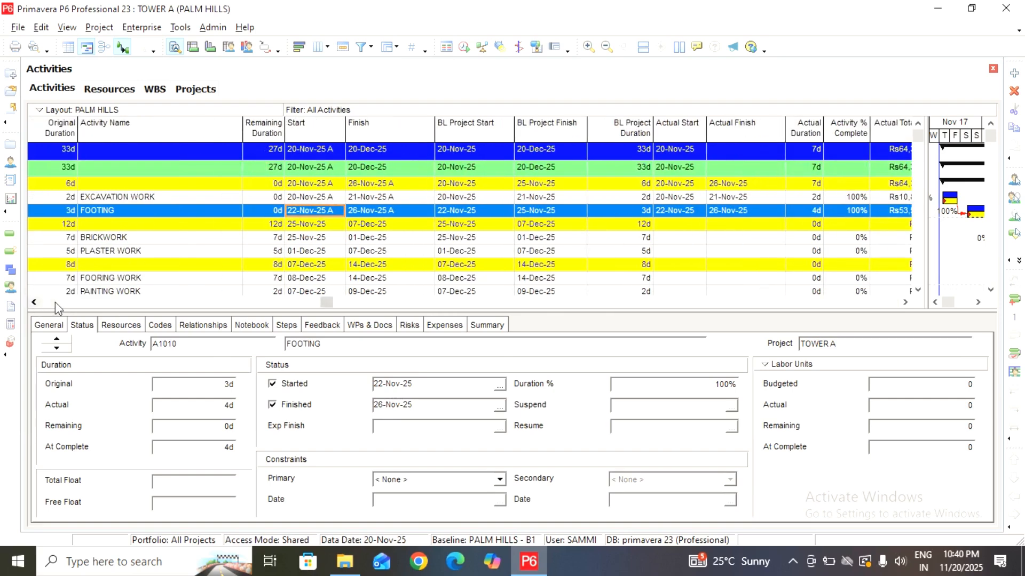
# - Mark BRICKWORK as started on 24-Nov-25 and finished on 03-Dec-25 in its status details
pyautogui.click(375, 240)
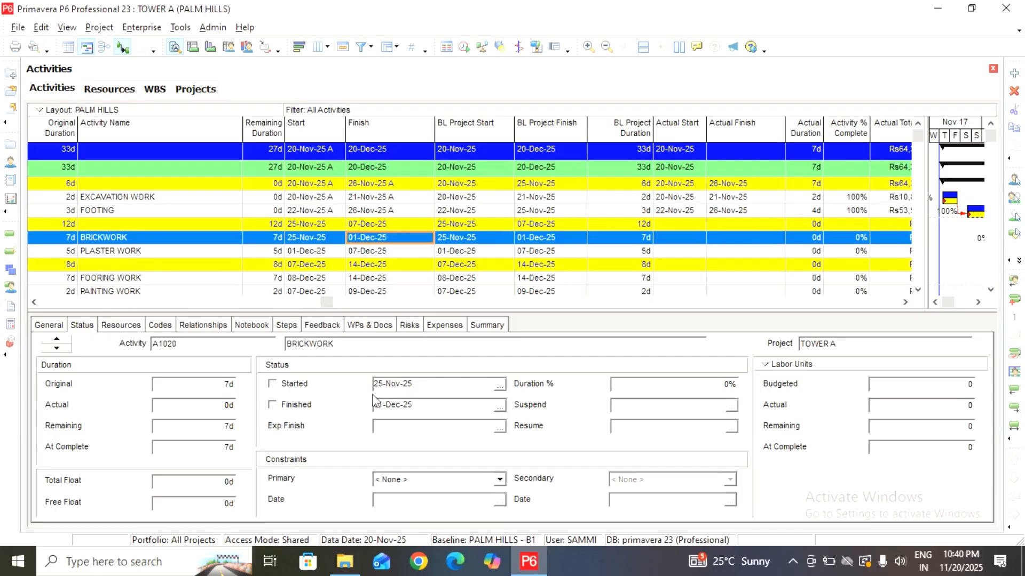
pyautogui.click(272, 384)
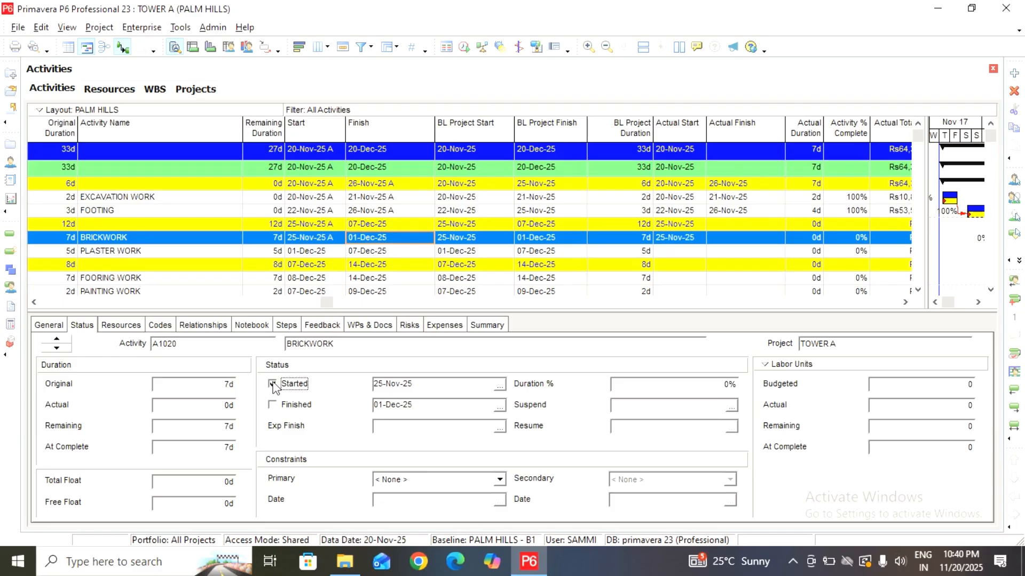
pyautogui.click(500, 385)
pyautogui.click(394, 286)
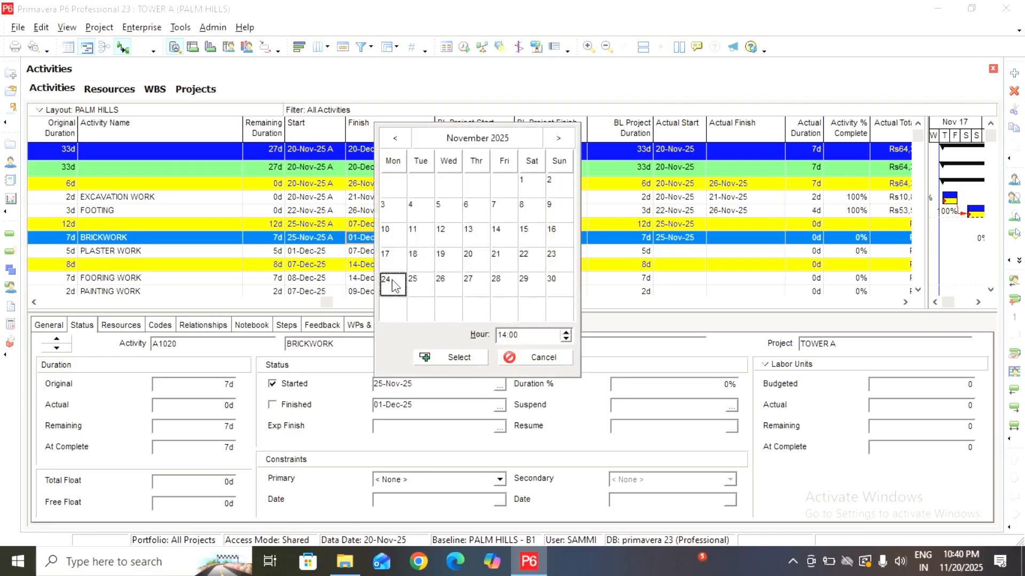
pyautogui.click(452, 358)
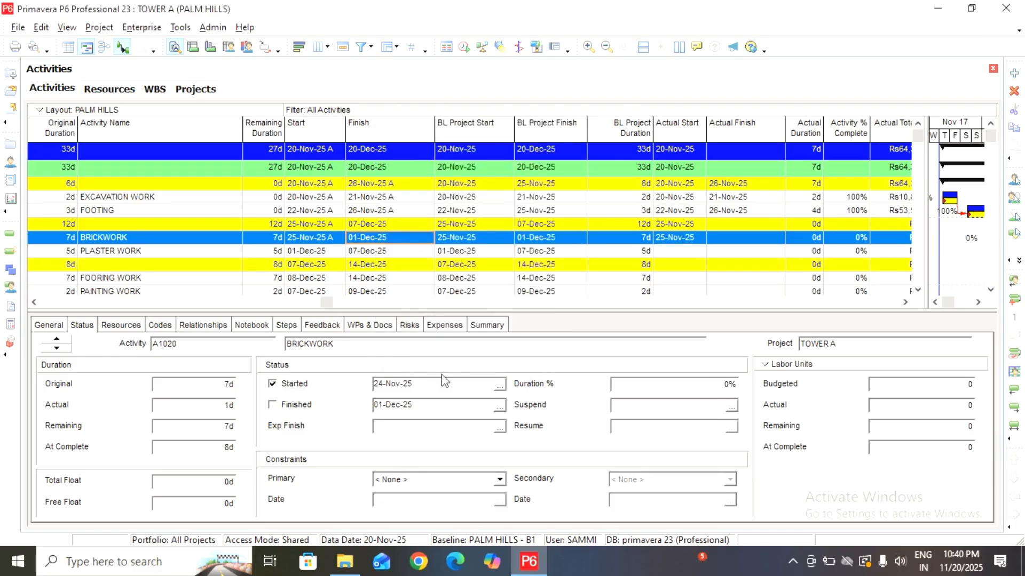
pyautogui.click(276, 406)
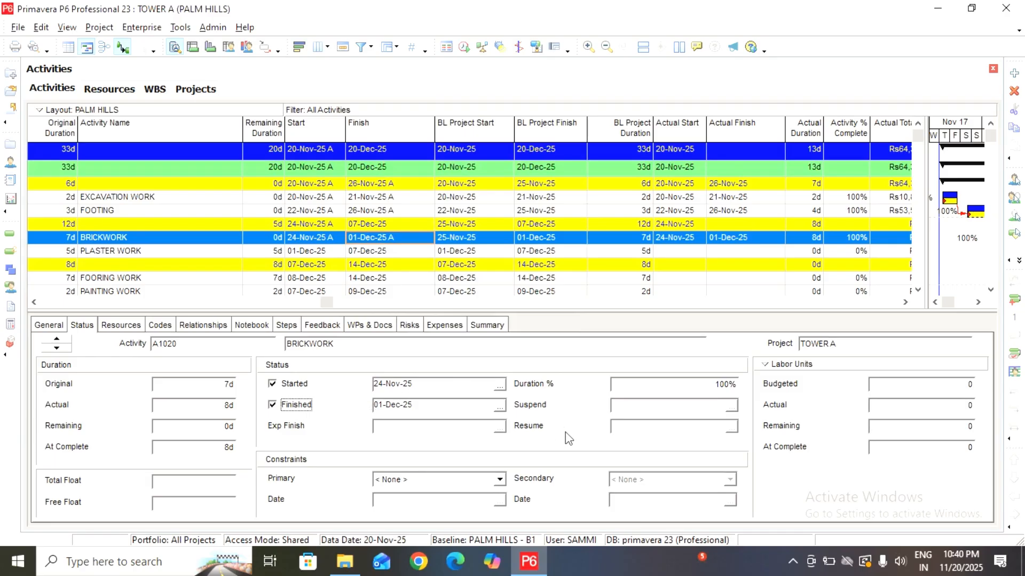
pyautogui.click(499, 408)
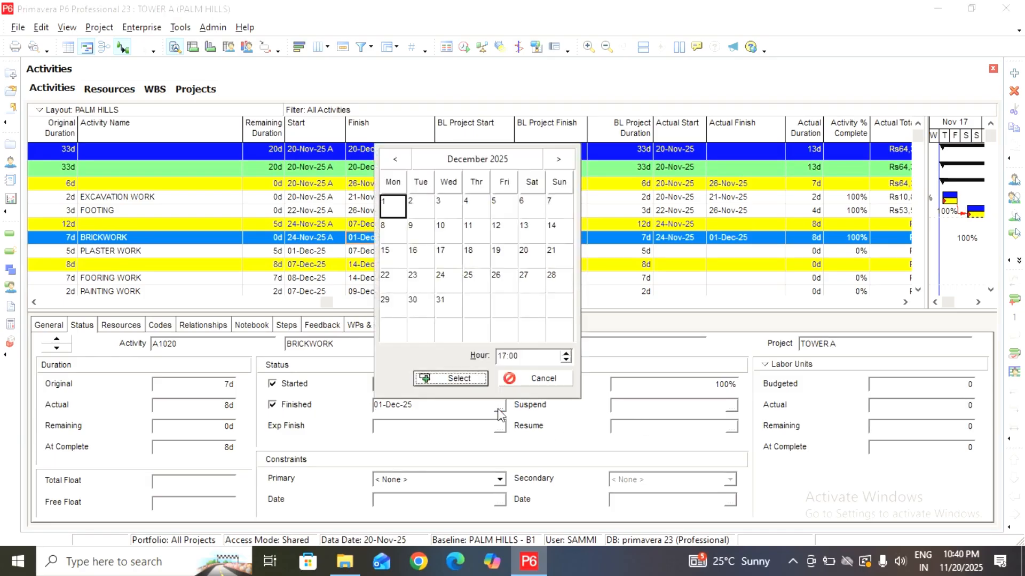
pyautogui.click(440, 212)
pyautogui.click(463, 380)
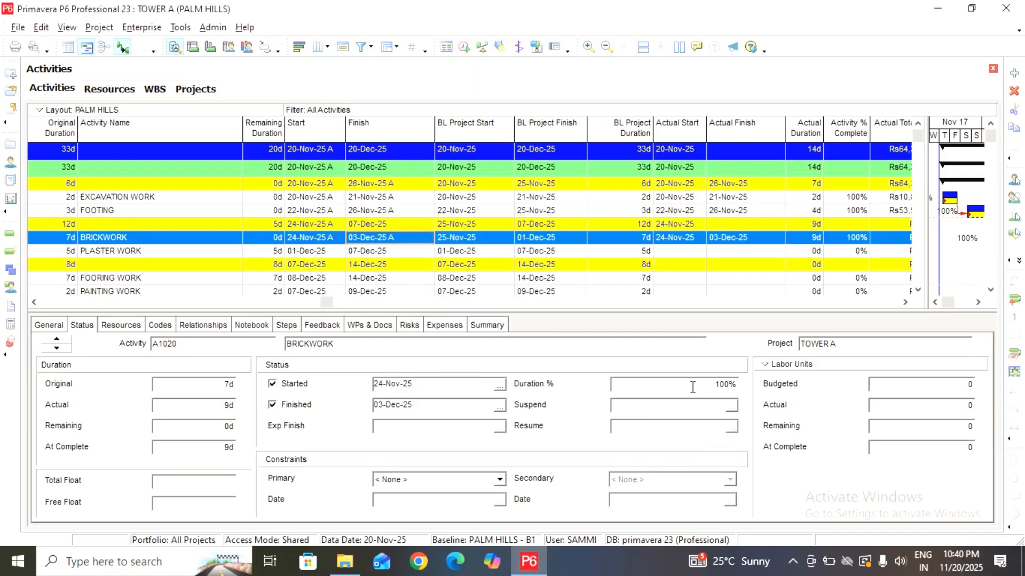
# - Mark PLASTER WORK as started on 03-Dec-25 and finished on 12-Dec-25 in its status details
pyautogui.click(905, 302)
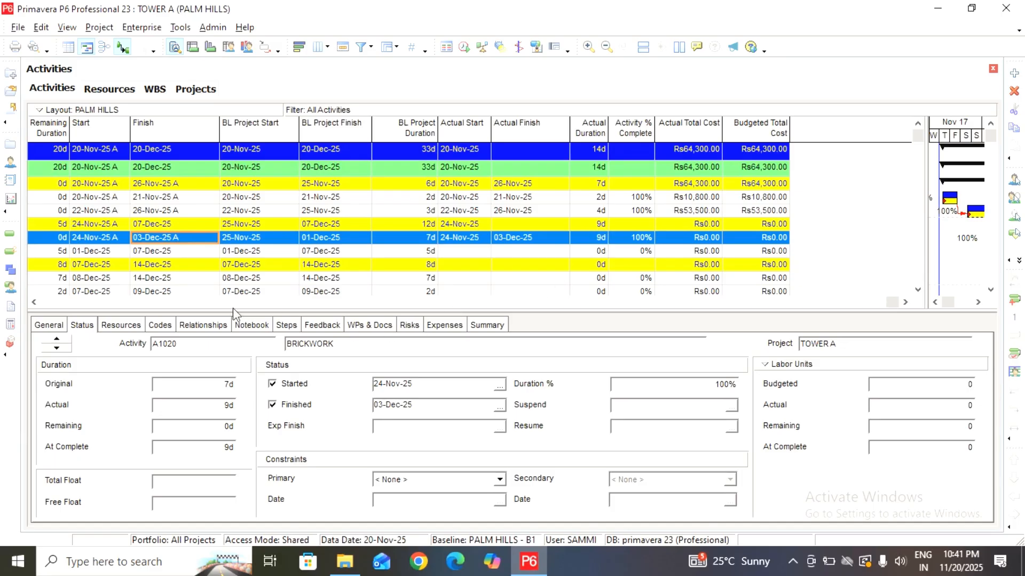
pyautogui.click(35, 303)
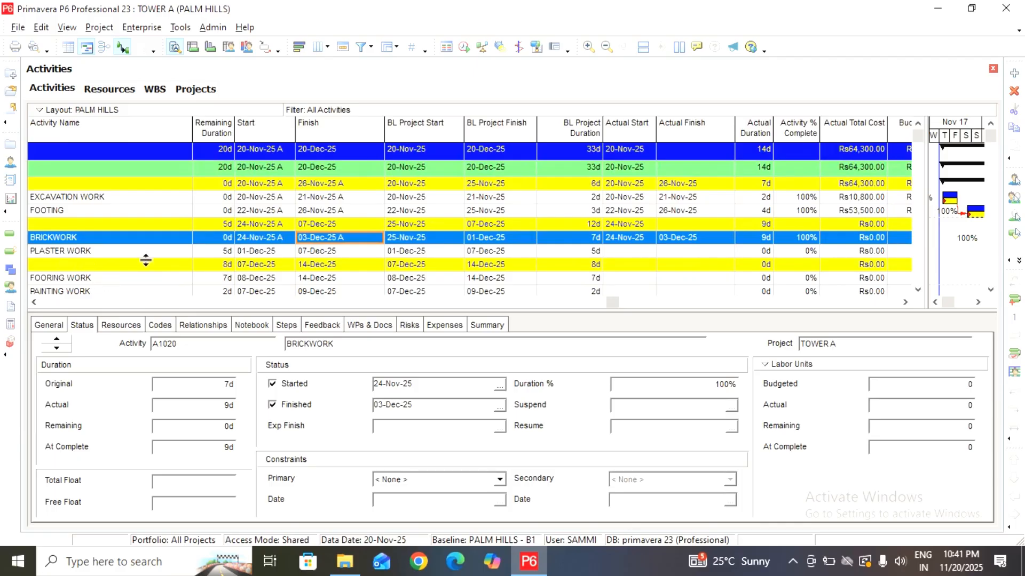
pyautogui.click(269, 252)
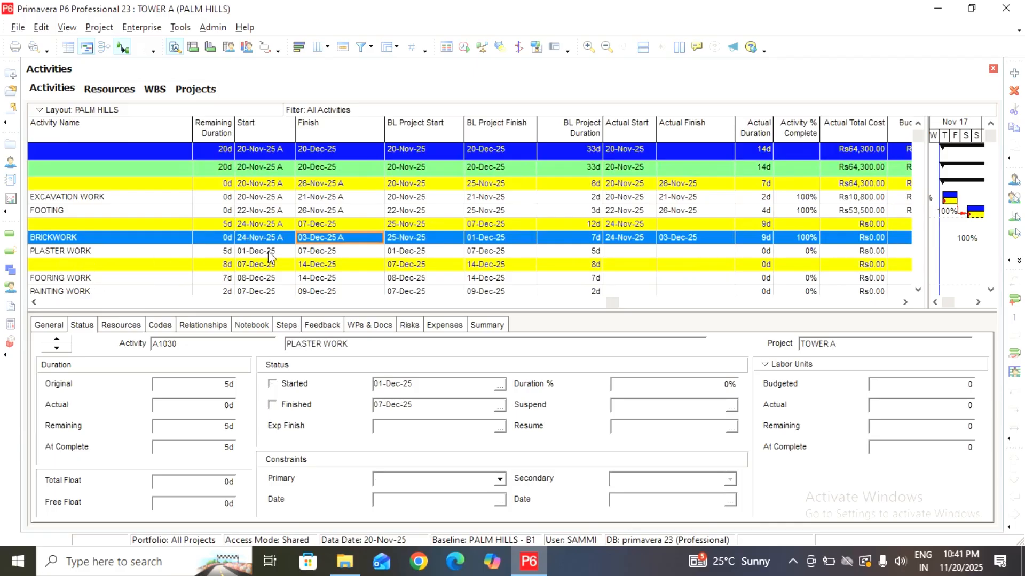
pyautogui.click(273, 385)
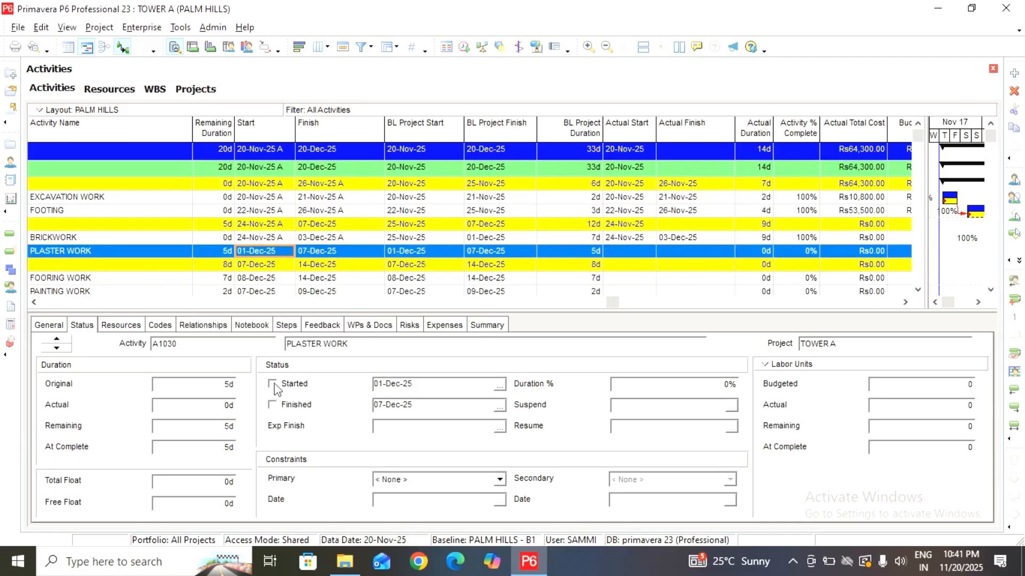
pyautogui.click(500, 385)
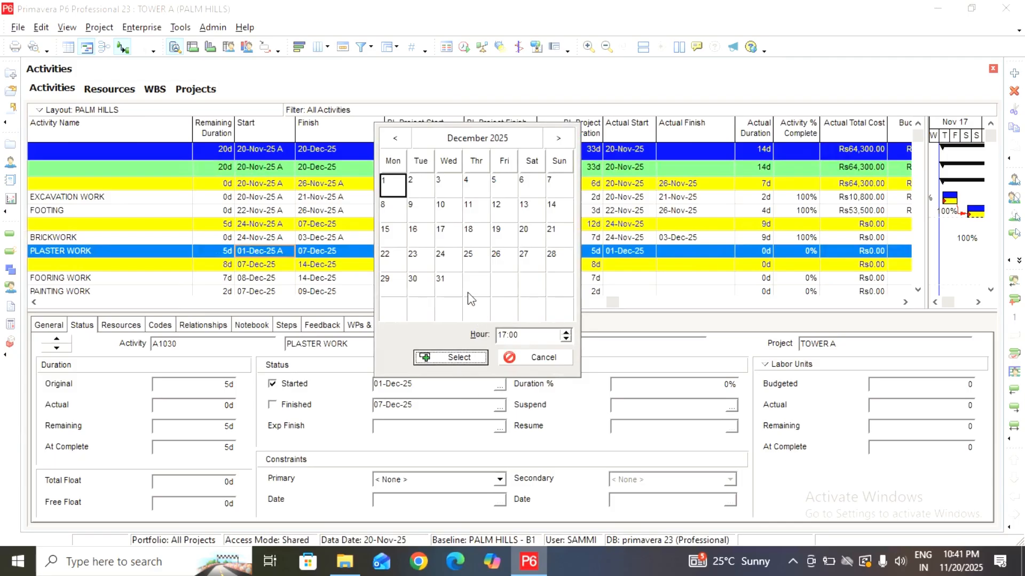
pyautogui.click(448, 185)
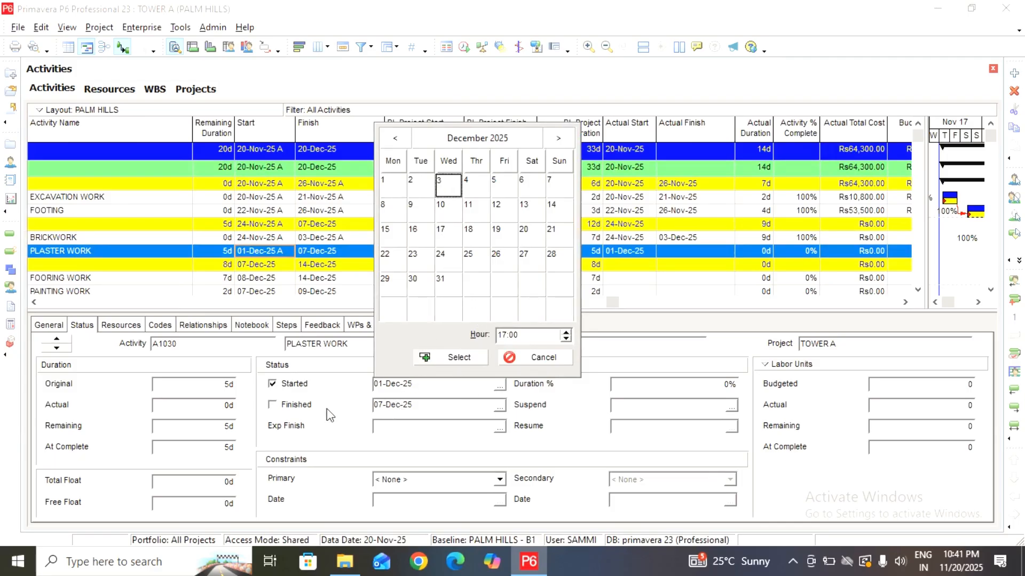
pyautogui.click(459, 357)
pyautogui.click(500, 407)
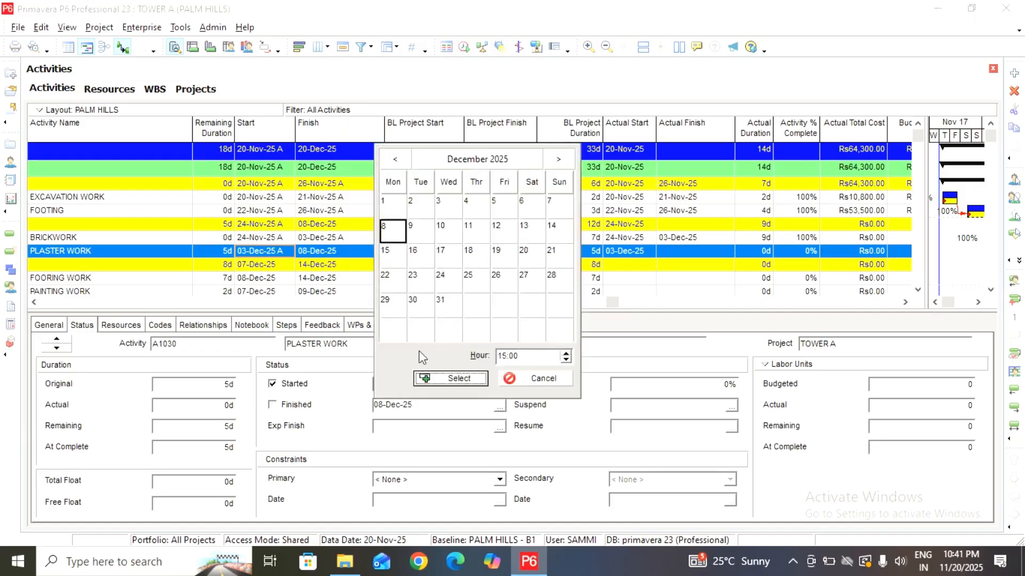
pyautogui.click(495, 231)
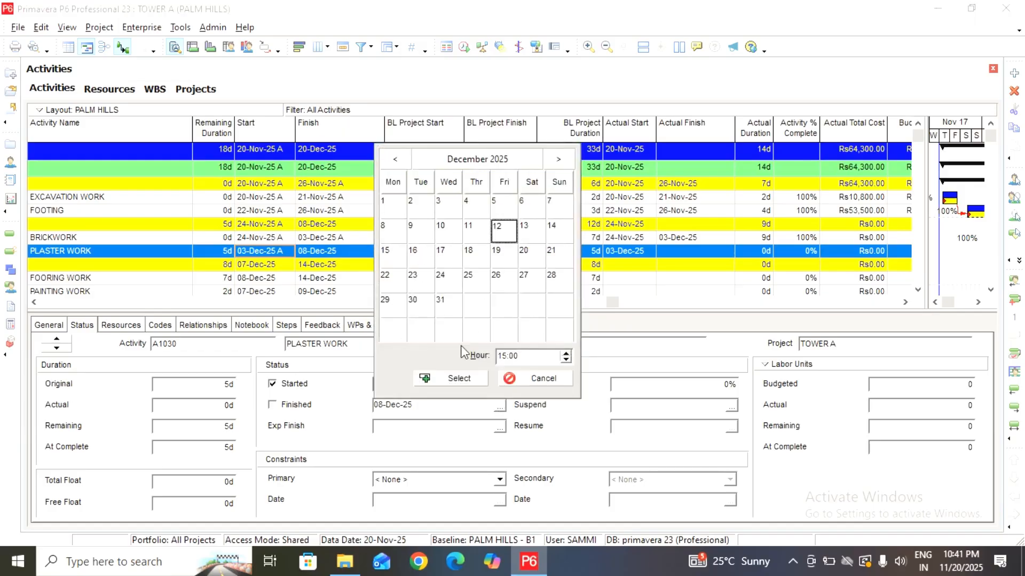
pyautogui.click(455, 379)
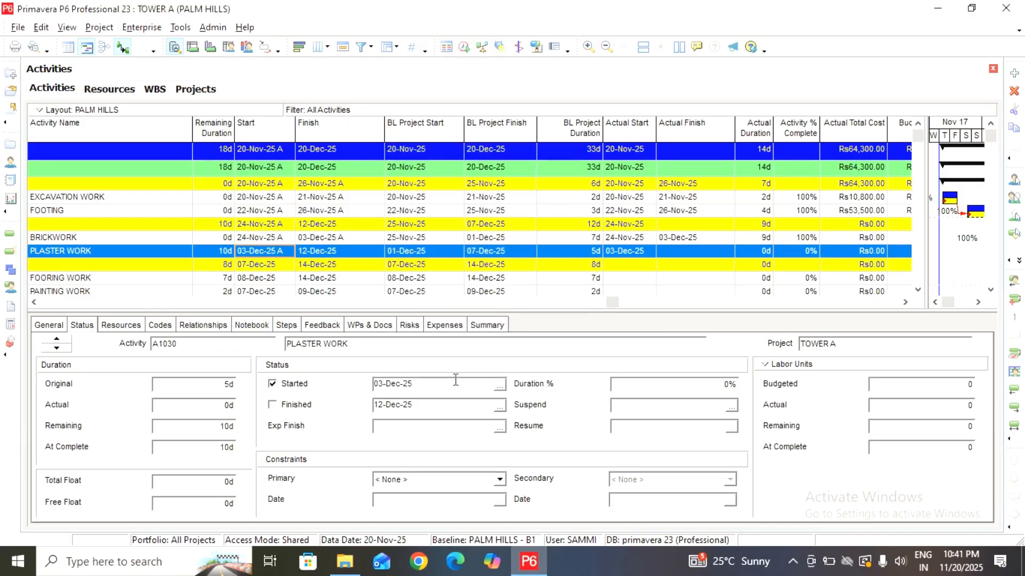
pyautogui.click(272, 405)
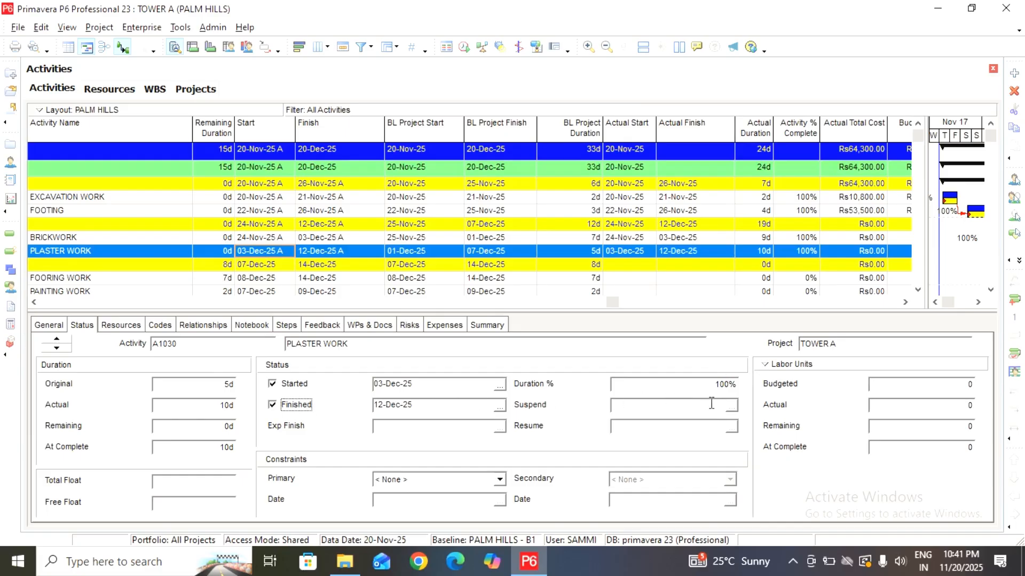
# - Compare the updated activities' actual dates, durations and total costs with their baseline dates, baseline durations and budgeted total costs
pyautogui.click(906, 303)
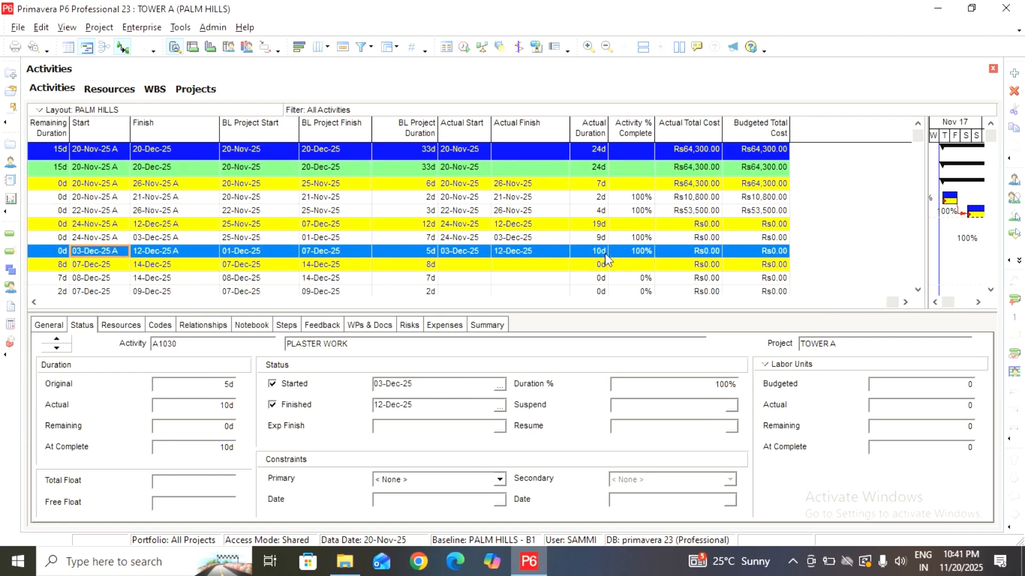
pyautogui.click(33, 302)
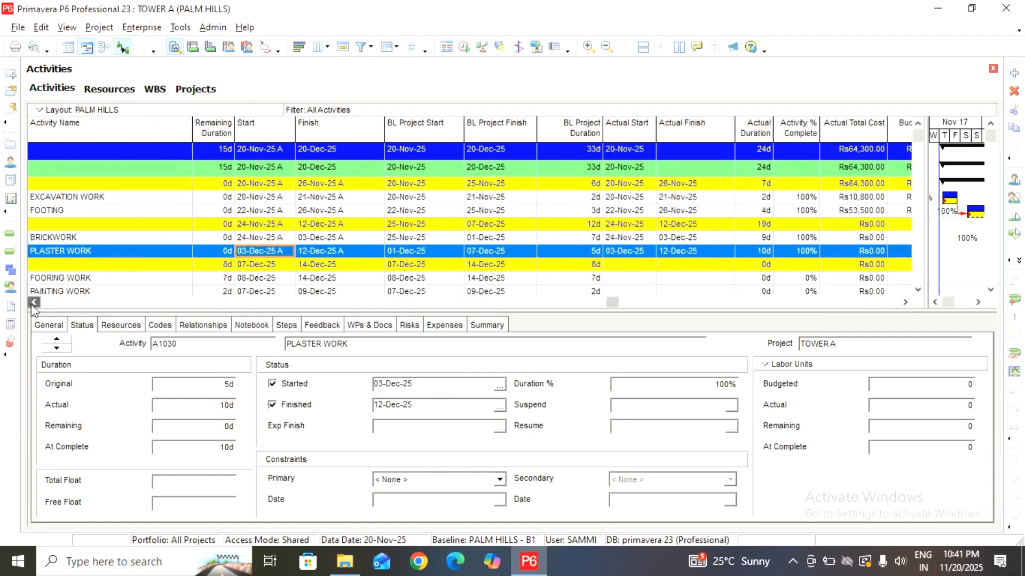
pyautogui.click(33, 302)
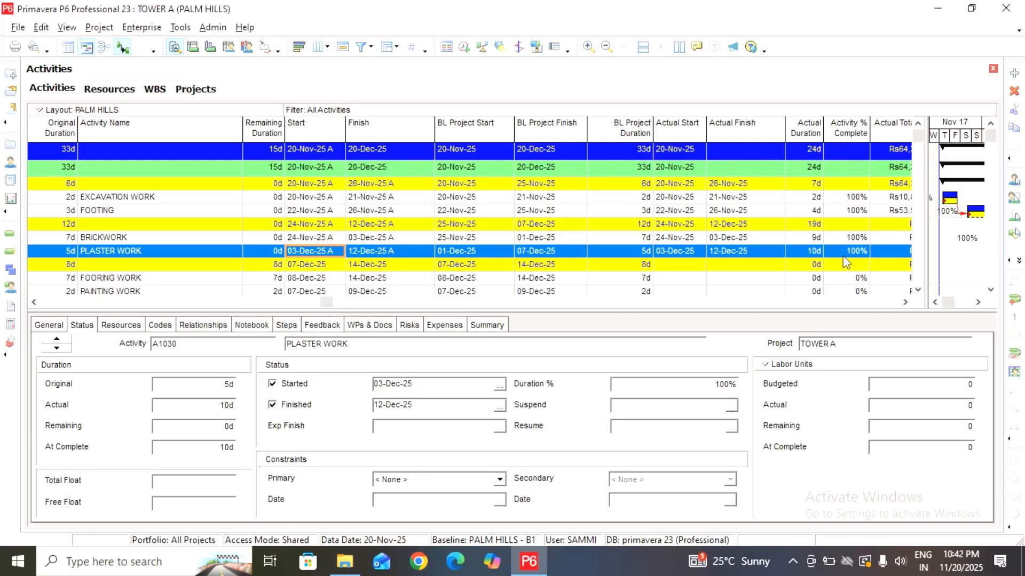
pyautogui.click(906, 302)
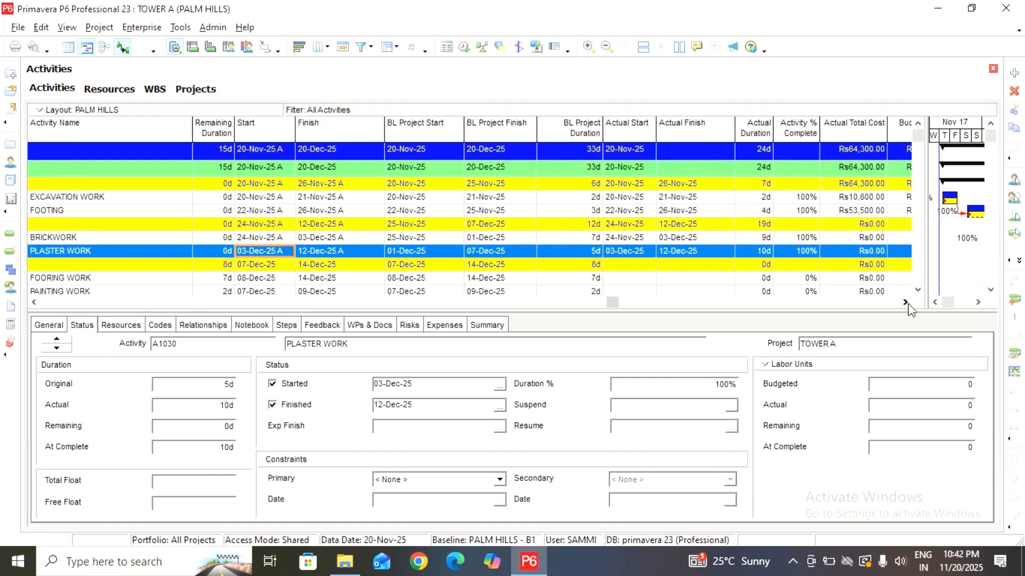
pyautogui.click(905, 302)
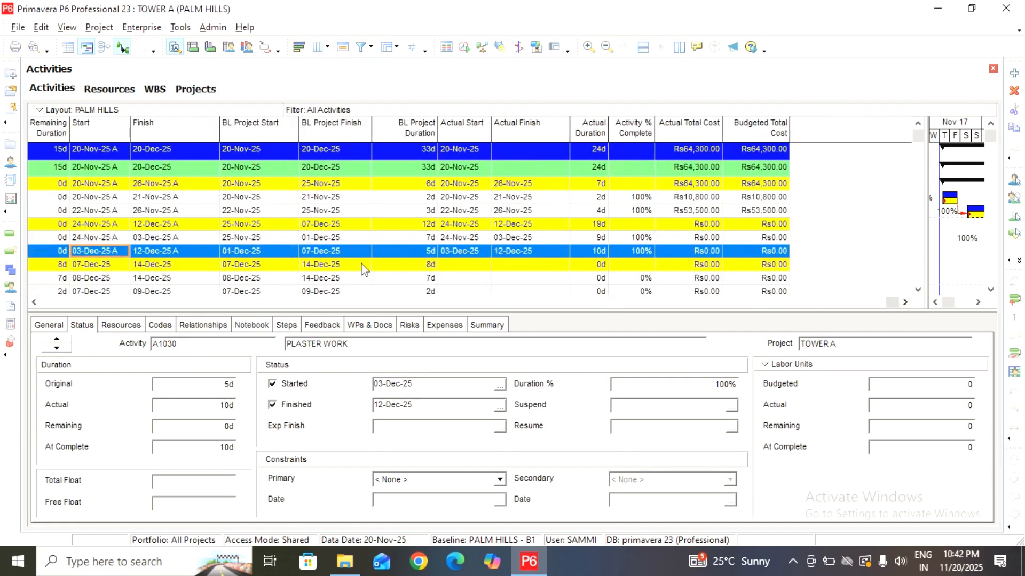
pyautogui.click(34, 302)
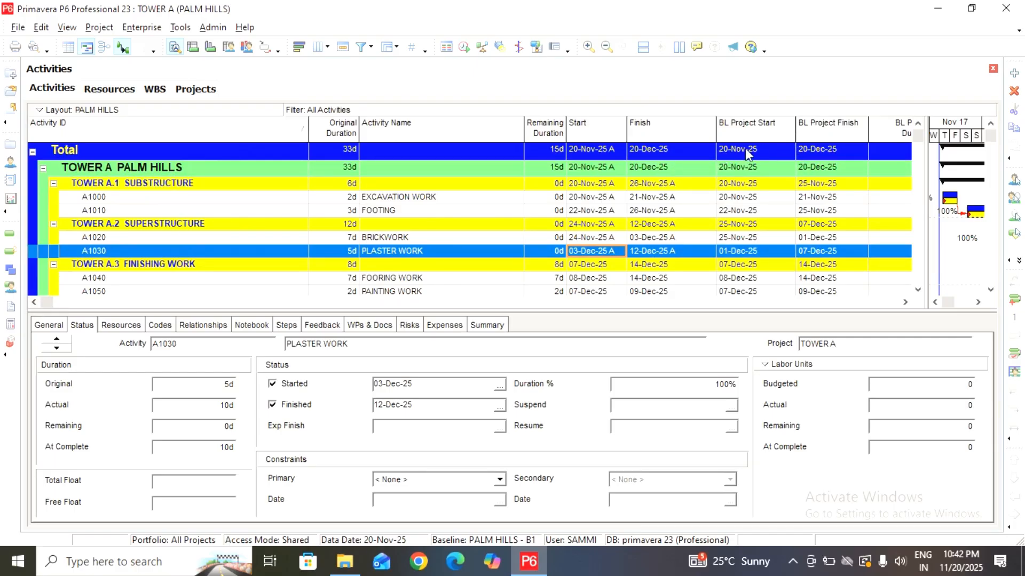
pyautogui.click(905, 302)
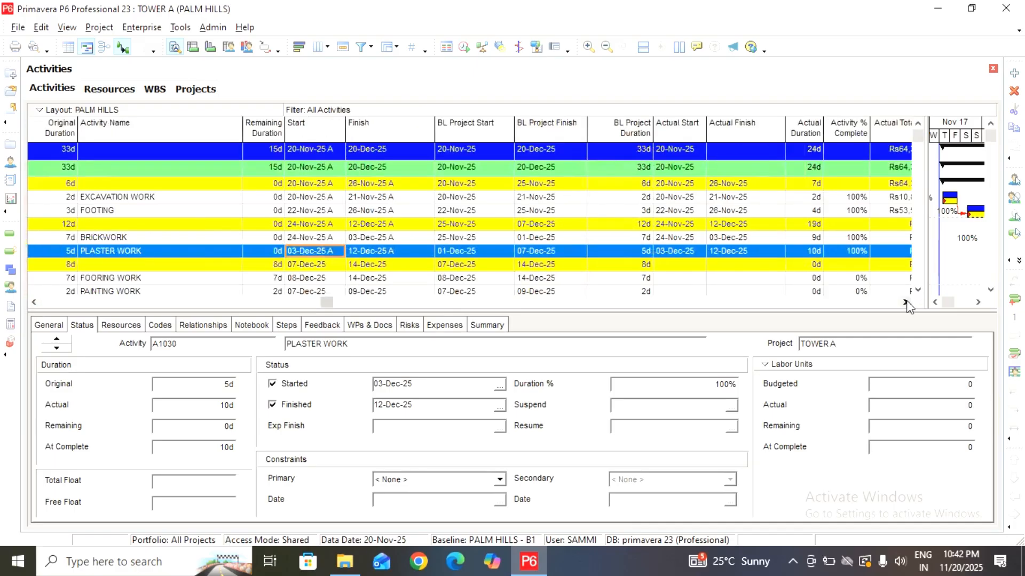
pyautogui.click(905, 302)
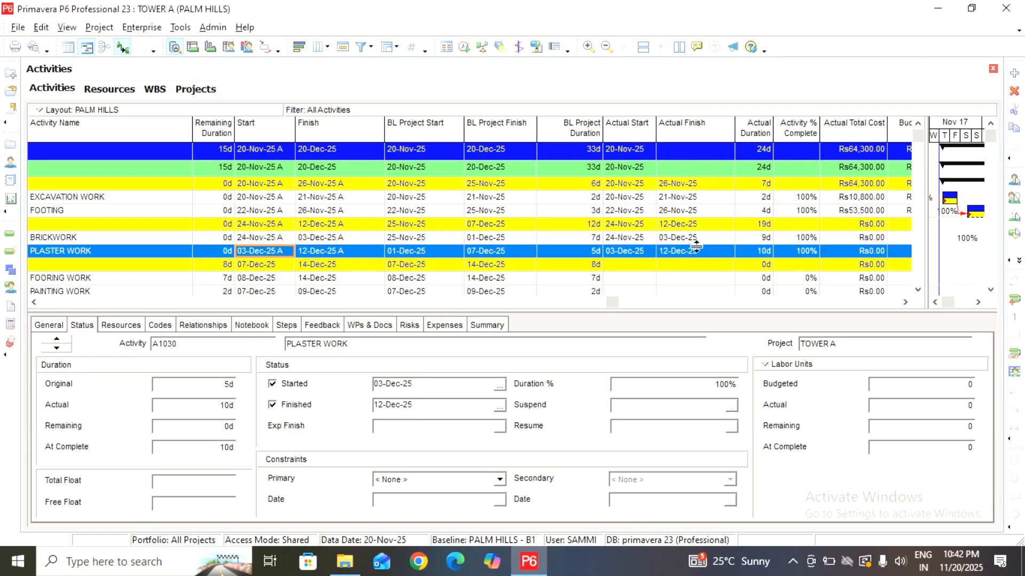
# - Review the status of the remaining finishing and external development activities, and compare actual with budgeted costs across the project
pyautogui.scroll(-1, 921, 287)
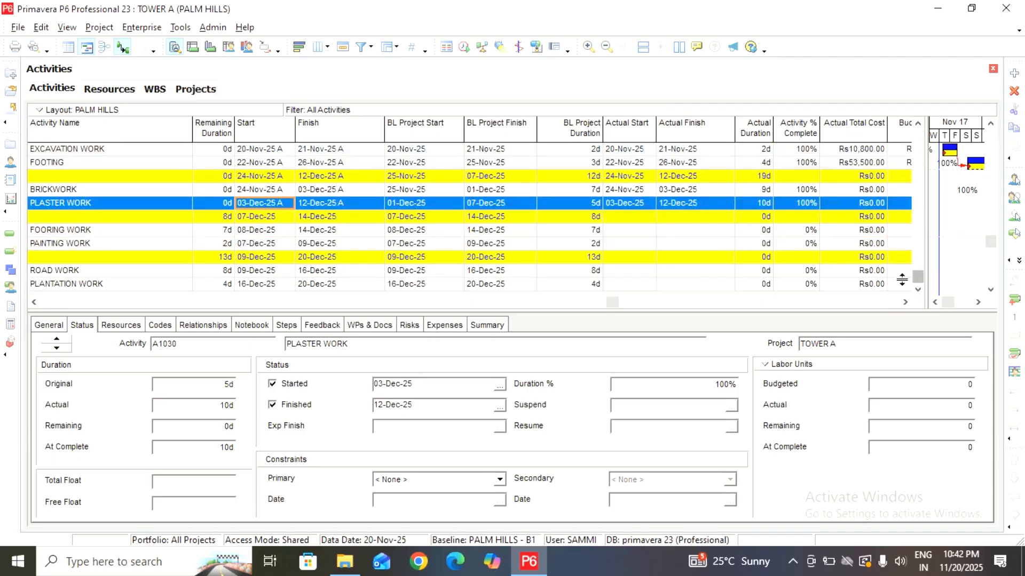
pyautogui.click(34, 302)
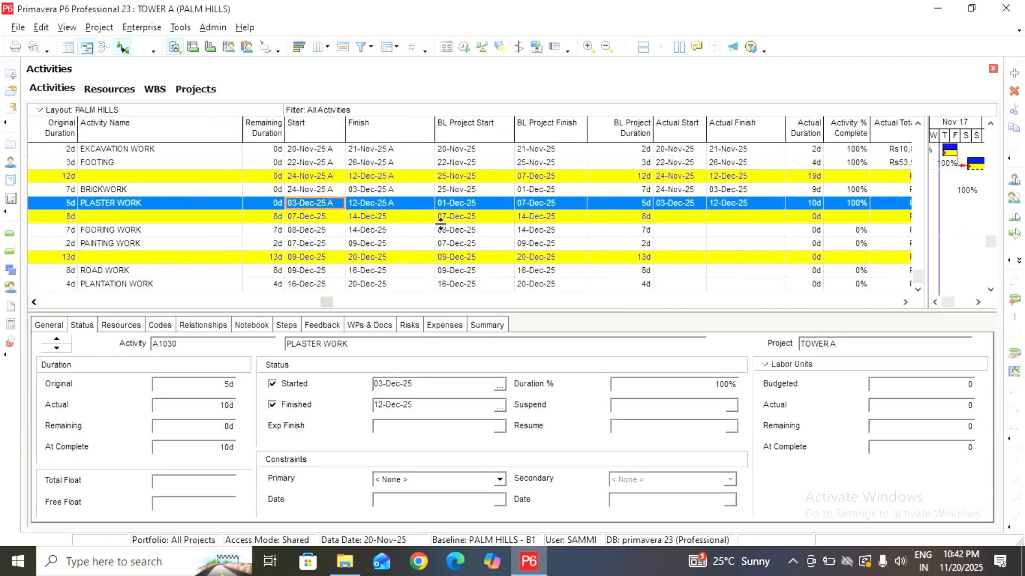
pyautogui.click(101, 235)
pyautogui.click(107, 245)
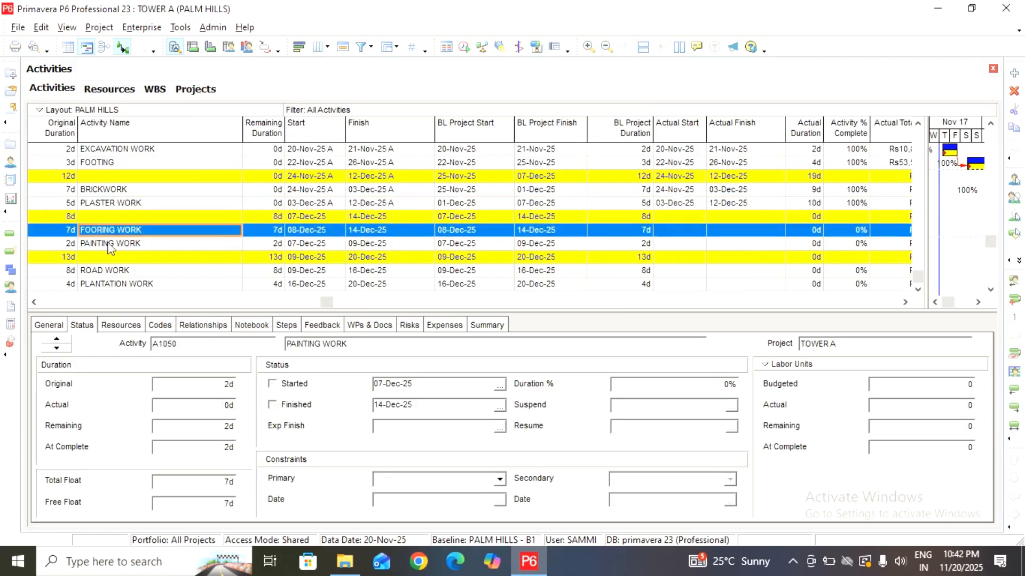
pyautogui.click(116, 272)
pyautogui.click(124, 286)
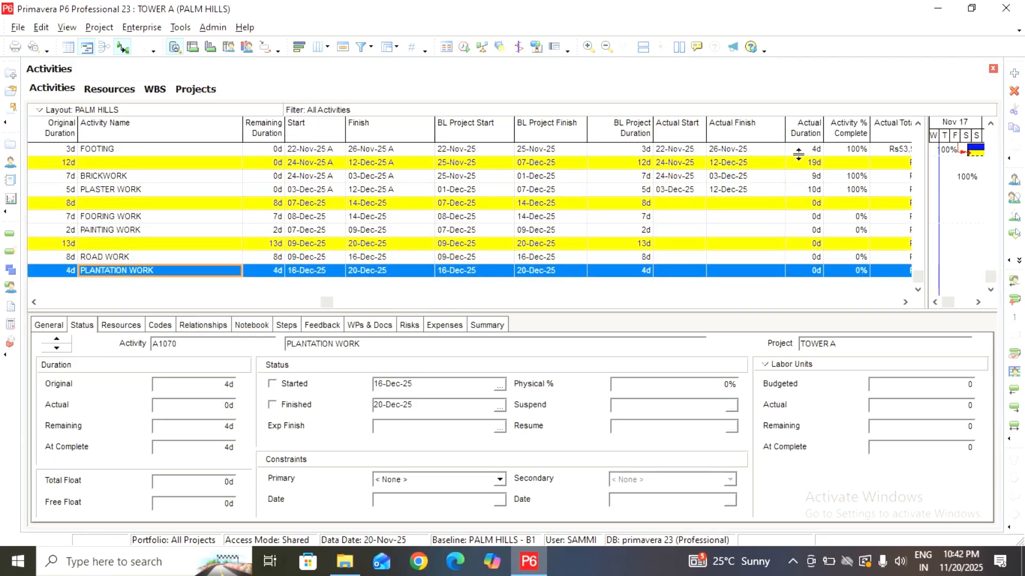
pyautogui.scroll(2, 819, 176)
pyautogui.scroll(-1, 815, 158)
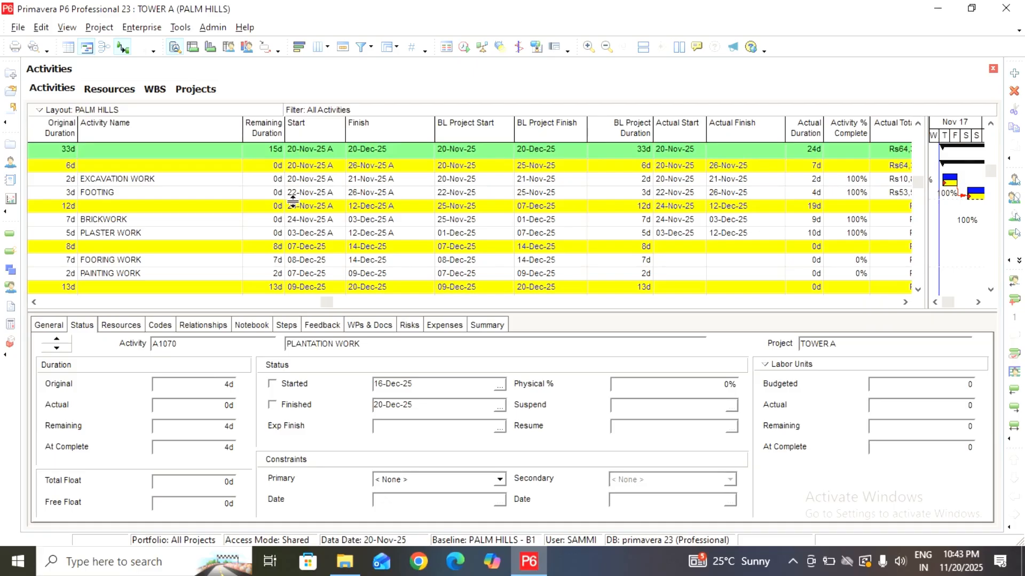
pyautogui.click(907, 303)
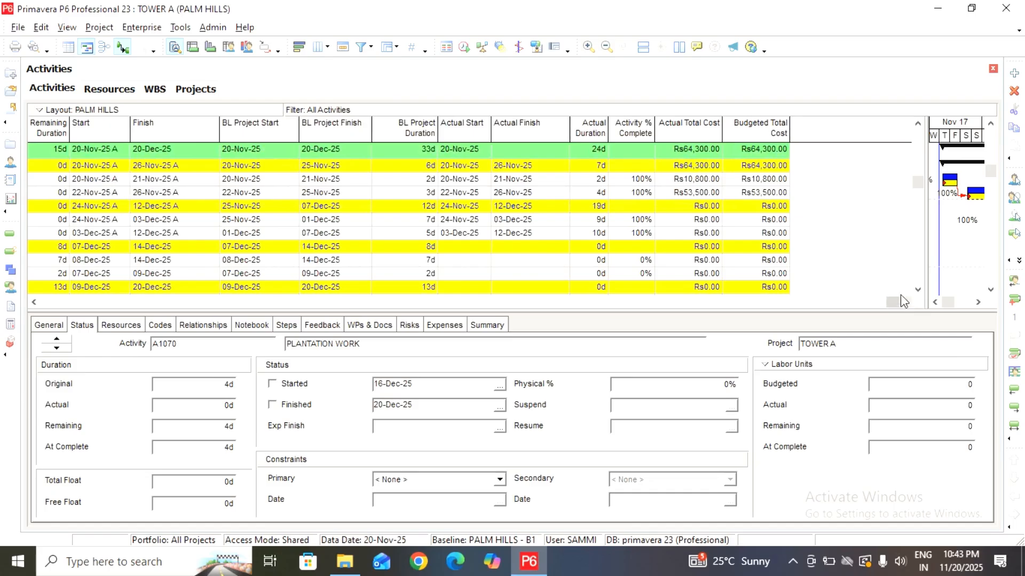
pyautogui.click(33, 302)
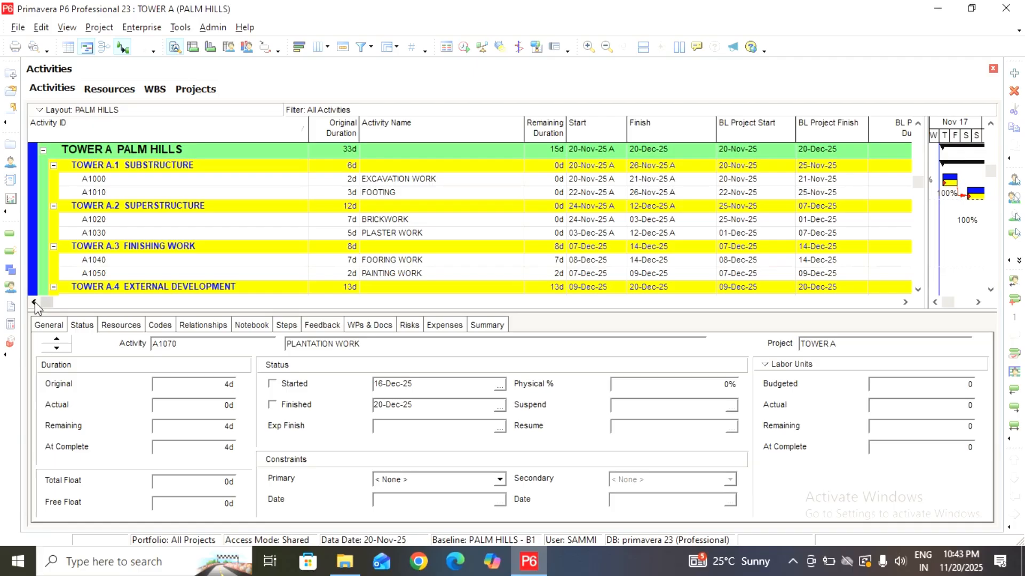
# - Add an expense item named TRANSPORT to the PLANTATION WORK activity
pyautogui.scroll(1, 176, 228)
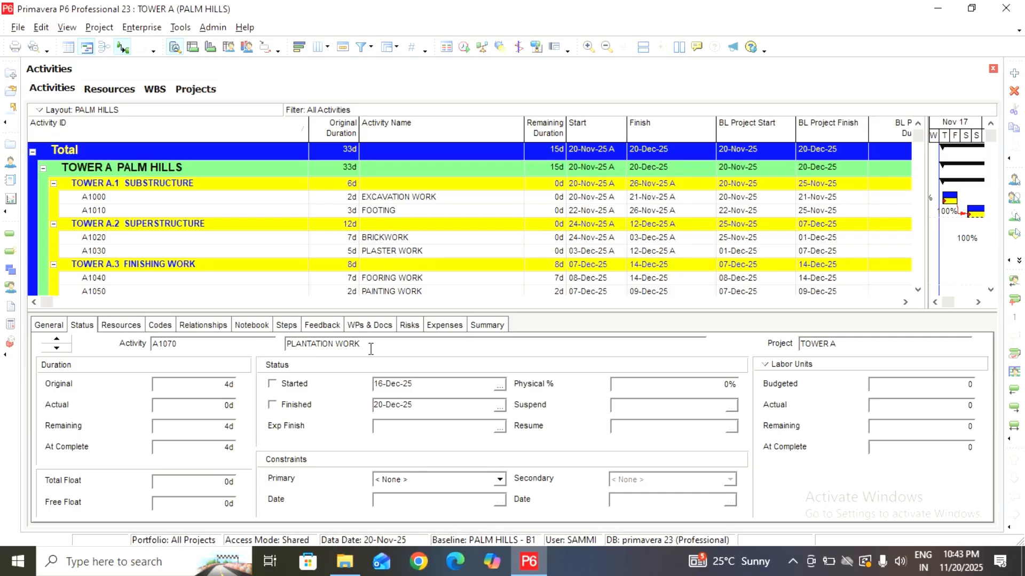
pyautogui.click(458, 328)
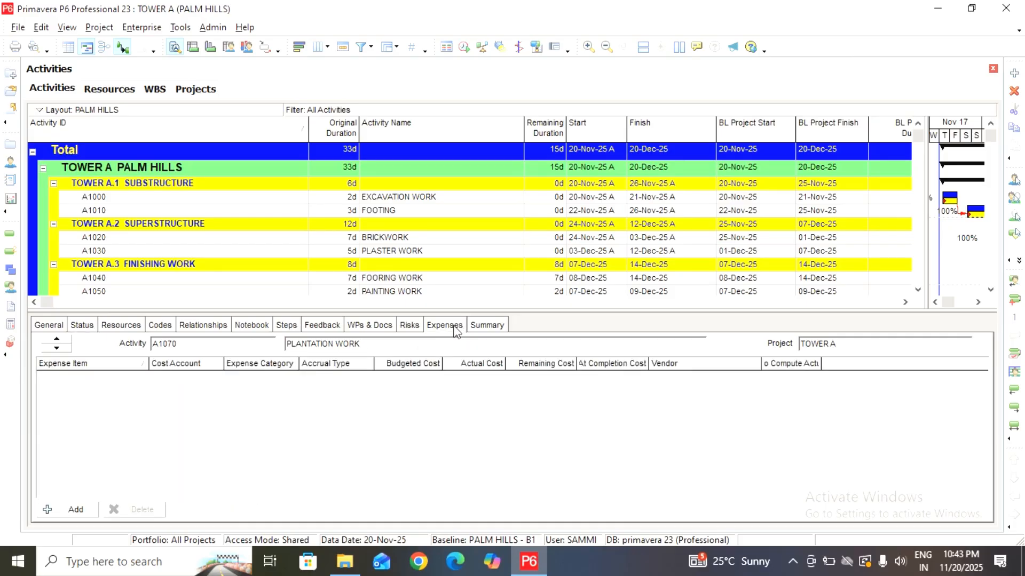
pyautogui.click(74, 509)
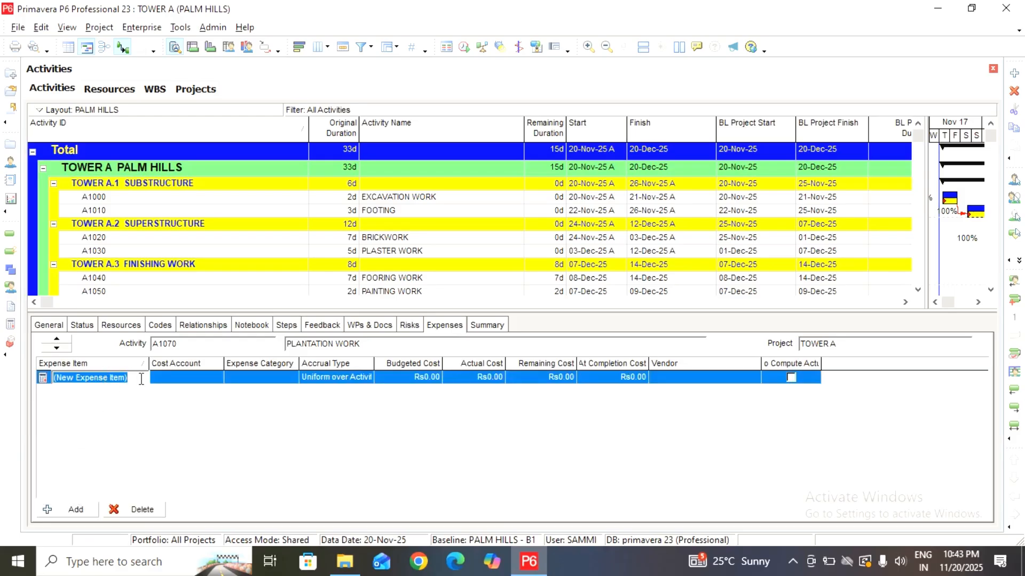
pyautogui.press('BackSpace')
pyautogui.write('TRANSPORT')
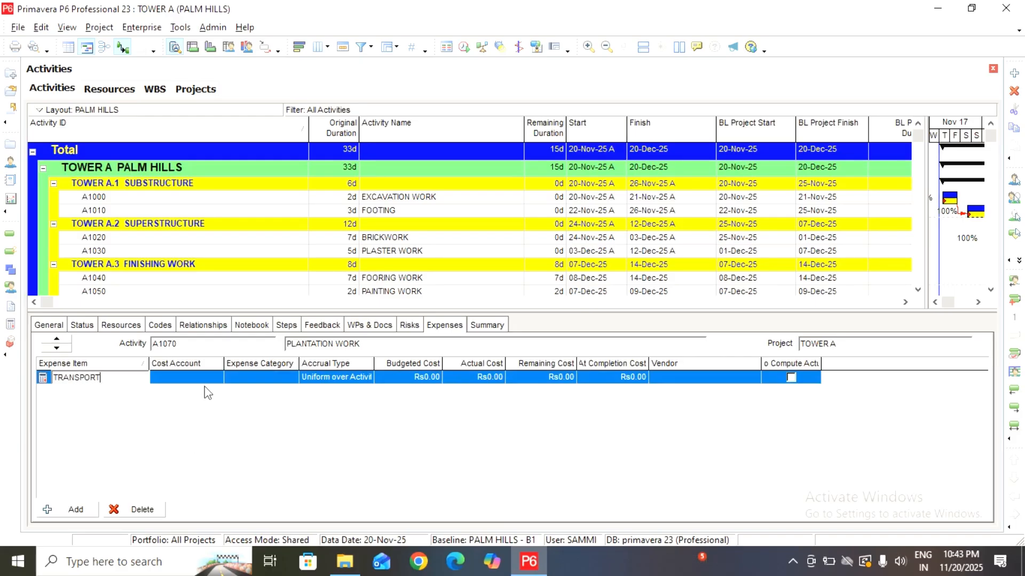
# - Set the TRANSPORT expense's budgeted cost to Rs5,000 and its actual cost to Rs8,000
pyautogui.click(408, 377)
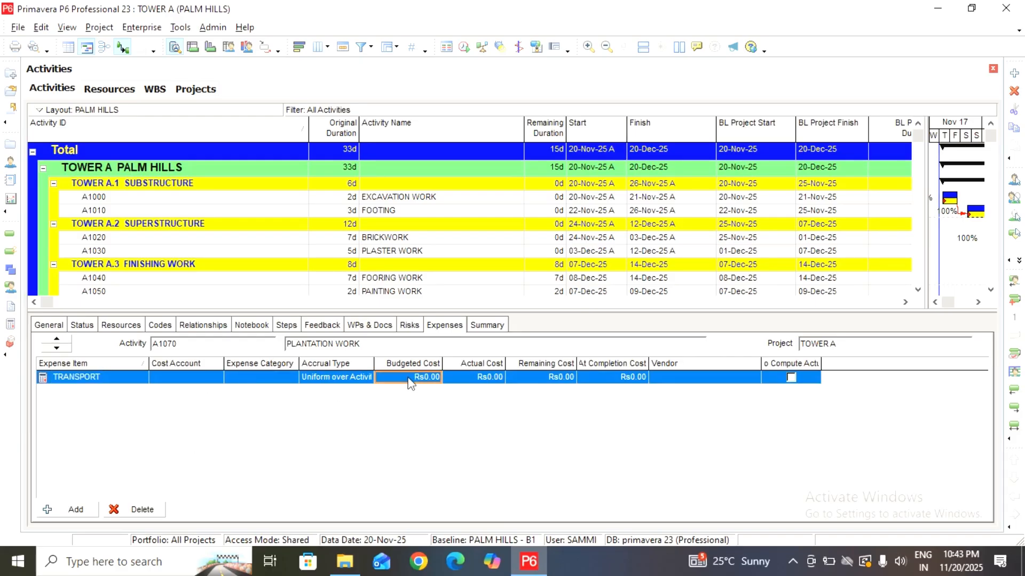
pyautogui.write('5000')
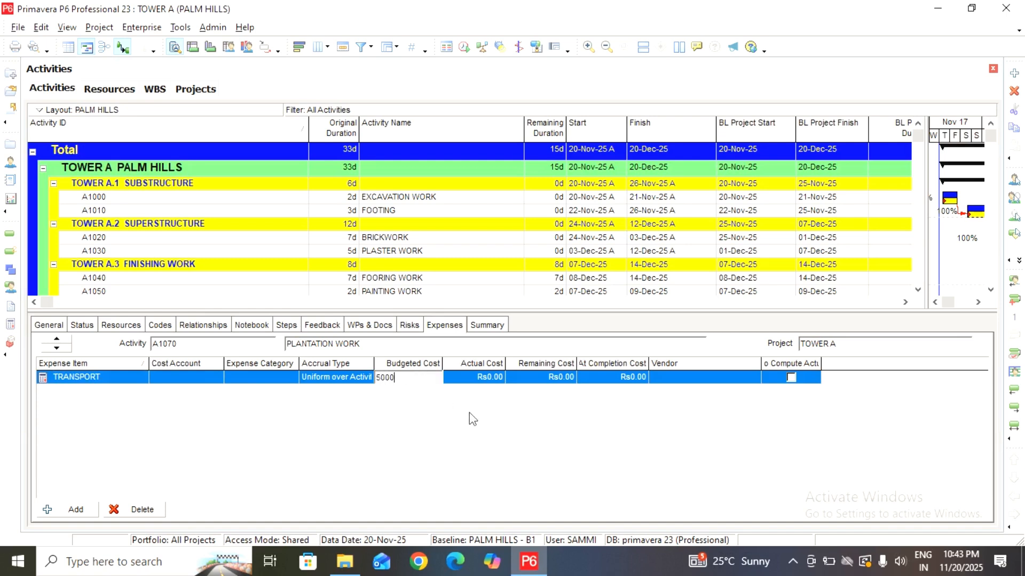
pyautogui.press('Return')
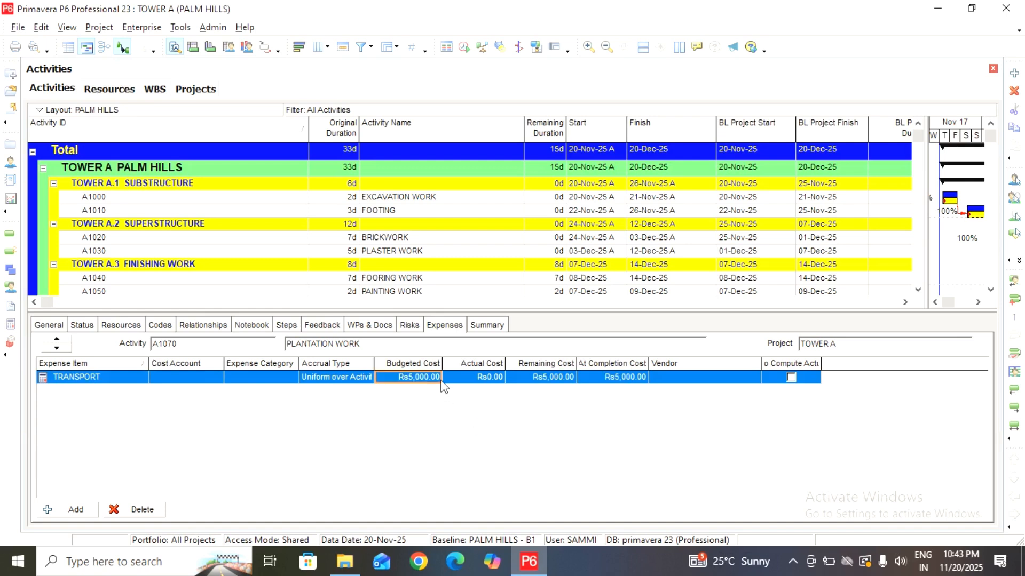
pyautogui.click(496, 378)
pyautogui.click(495, 378)
pyautogui.write('8000')
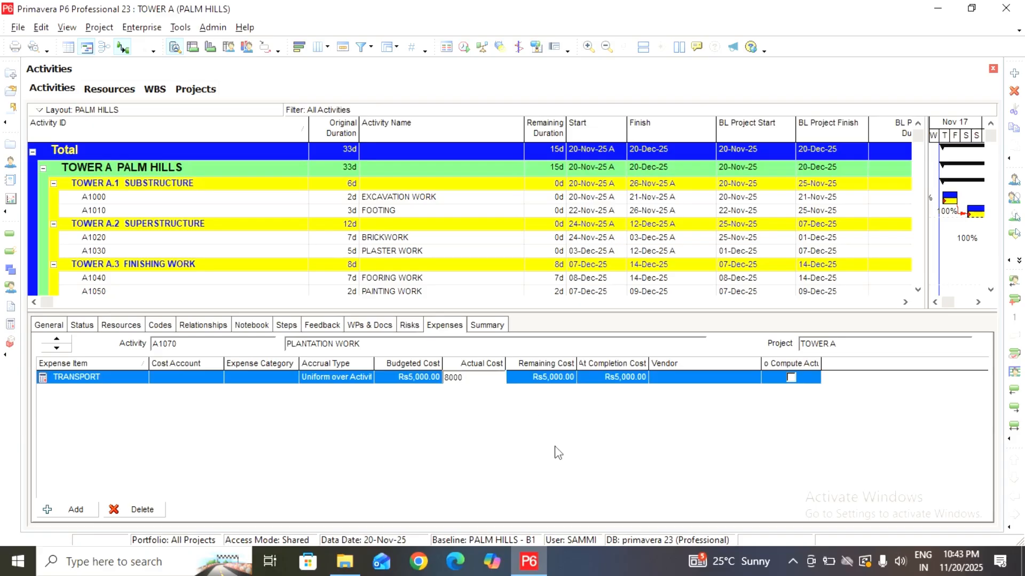
pyautogui.press('Return')
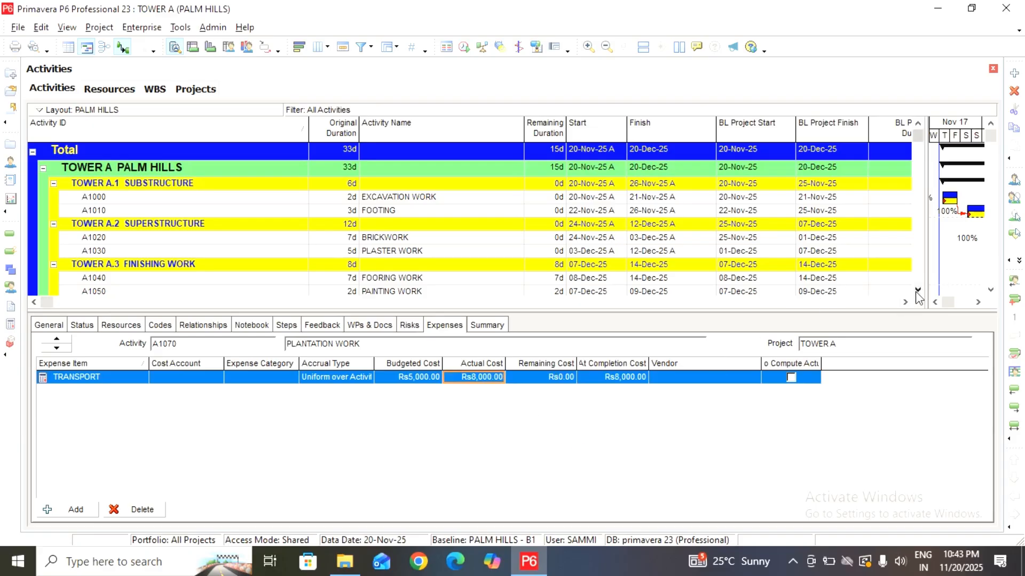
# - Compare the project's actual and budgeted total costs in the activity table, including the added transport expense
pyautogui.scroll(-1, 818, 207)
pyautogui.scroll(1, 818, 206)
pyautogui.scroll(-3, 833, 192)
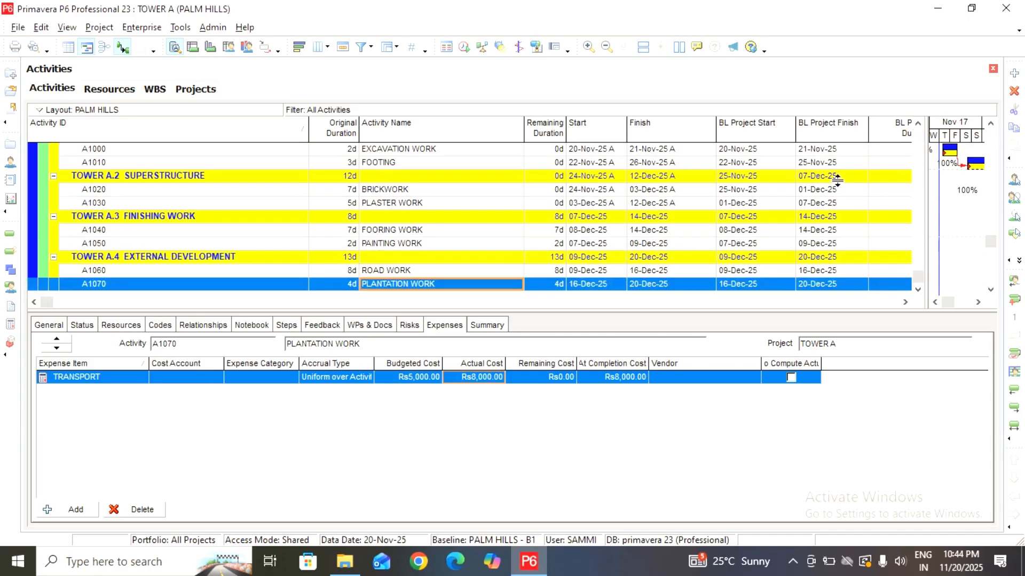
pyautogui.scroll(3, 847, 181)
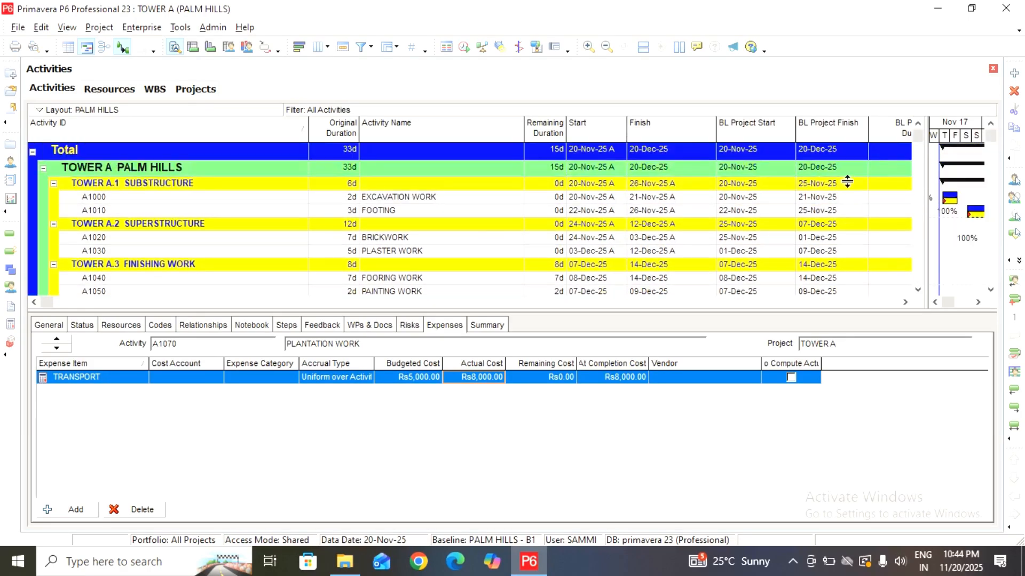
pyautogui.click(906, 302)
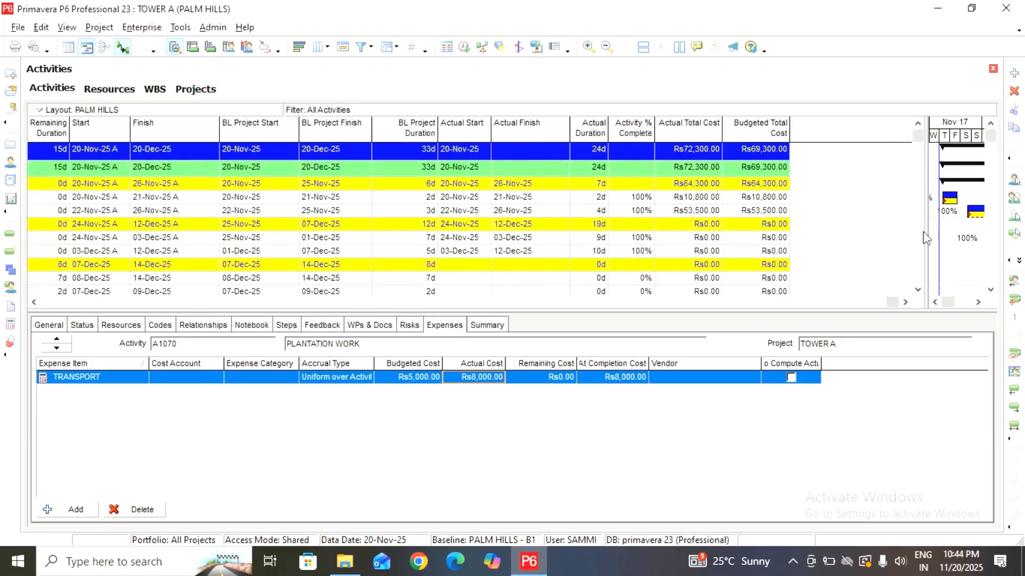
pyautogui.moveTo(928, 198); pyautogui.dragTo(1000, 198)
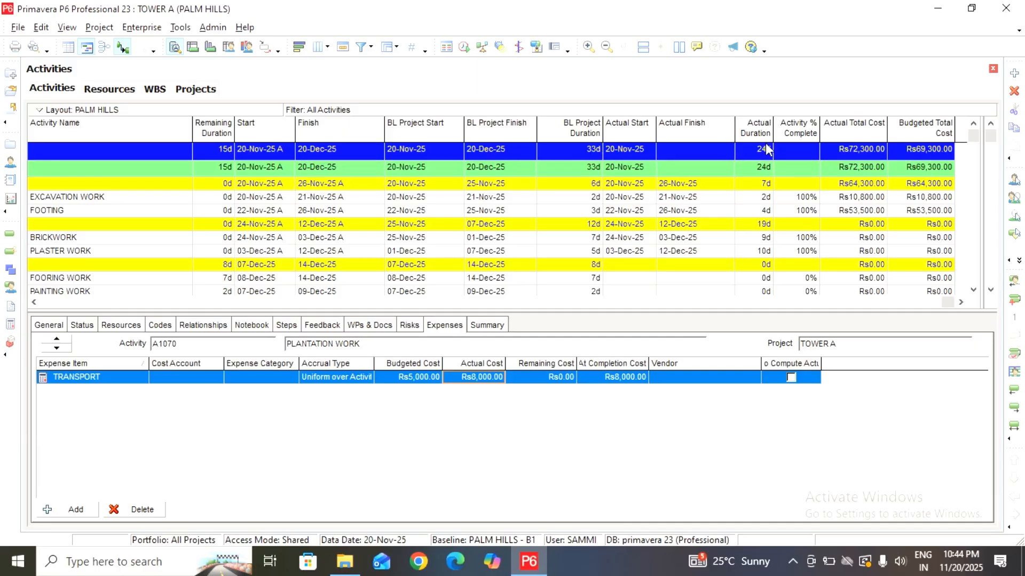
# - Review the Gantt bars against their baseline bars, and enlarge the activity table to show every activity with its cost columns
pyautogui.click(34, 303)
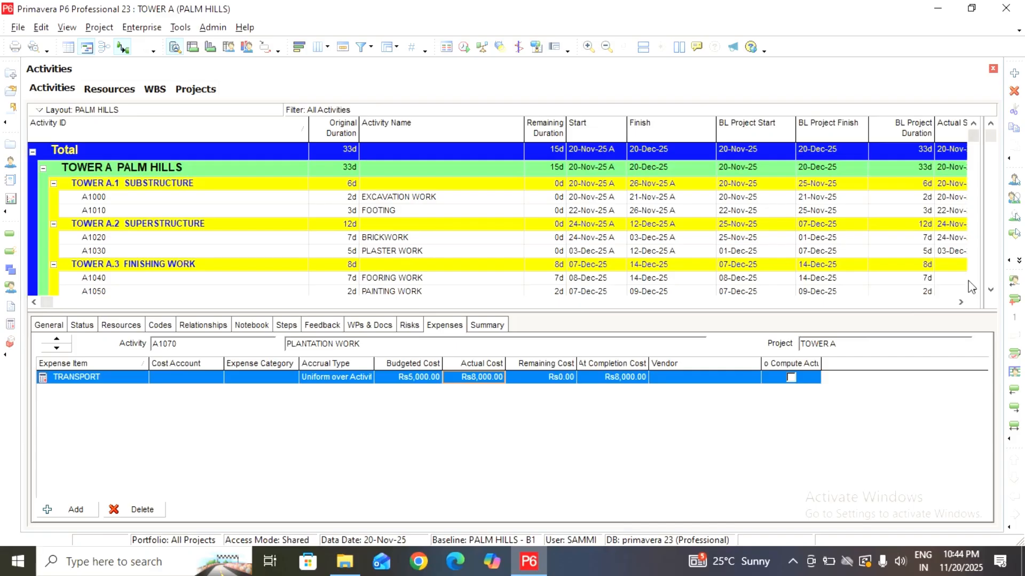
pyautogui.moveTo(984, 280); pyautogui.dragTo(336, 277)
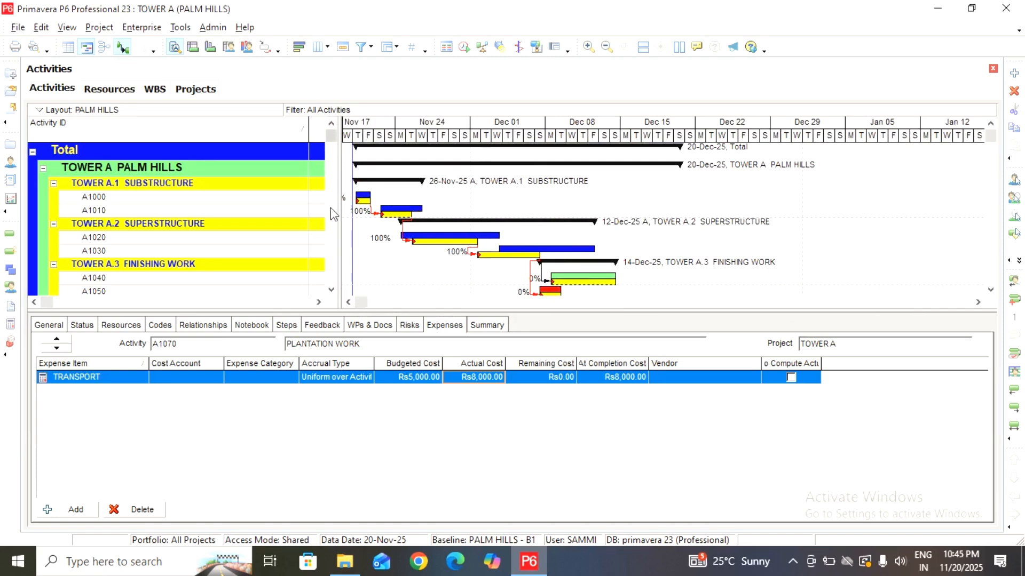
pyautogui.moveTo(352, 208); pyautogui.dragTo(997, 221)
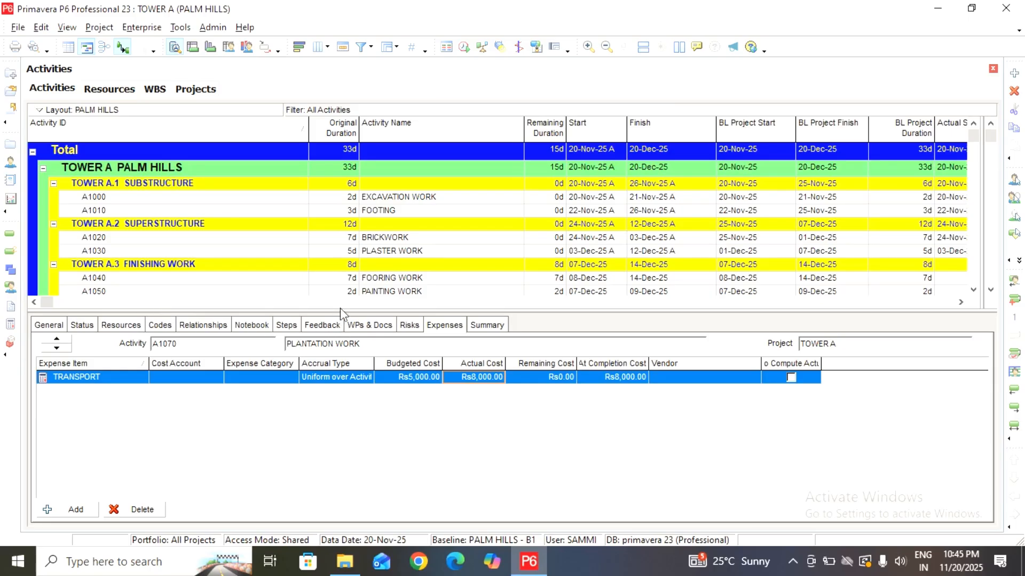
pyautogui.hscroll(5, 342, 315)
pyautogui.moveTo(340, 314); pyautogui.dragTo(340, 446)
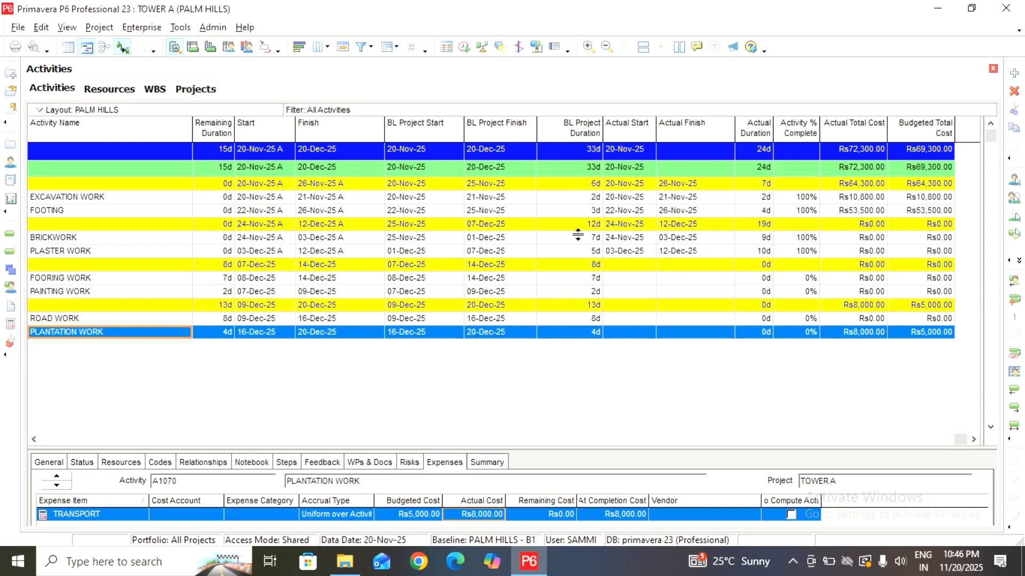
# - Turn on Progress Spotlight and show the Gantt chart beside the activity table, with FOOTING selected
pyautogui.click(500, 48)
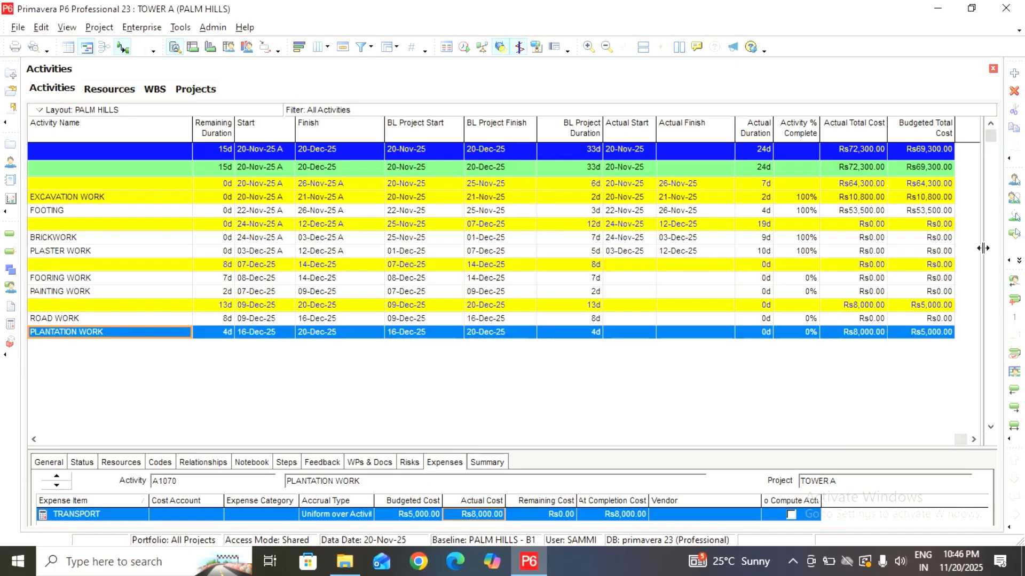
pyautogui.moveTo(985, 248); pyautogui.dragTo(573, 265)
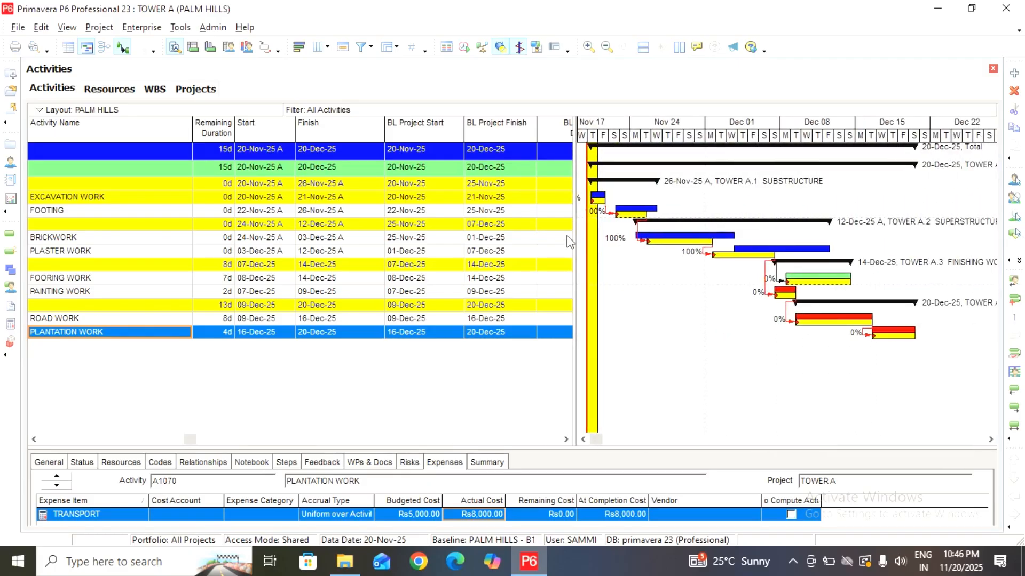
pyautogui.click(78, 279)
pyautogui.click(499, 48)
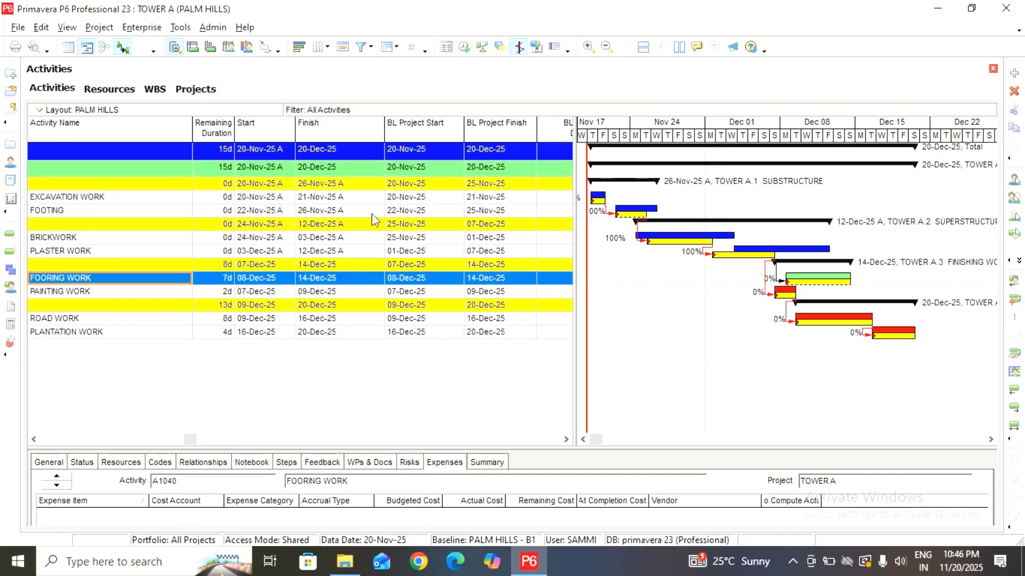
pyautogui.click(49, 213)
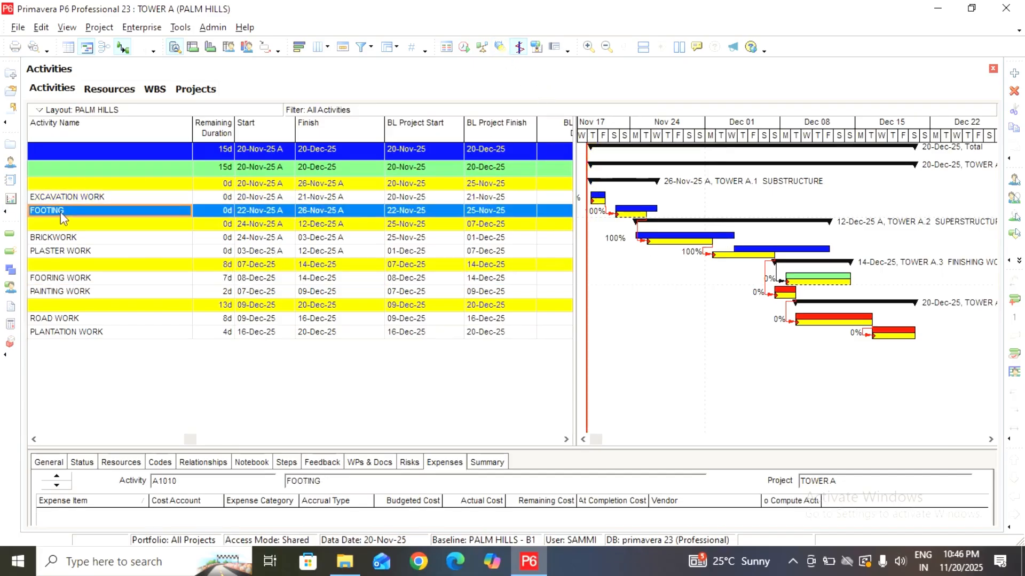
pyautogui.click(501, 48)
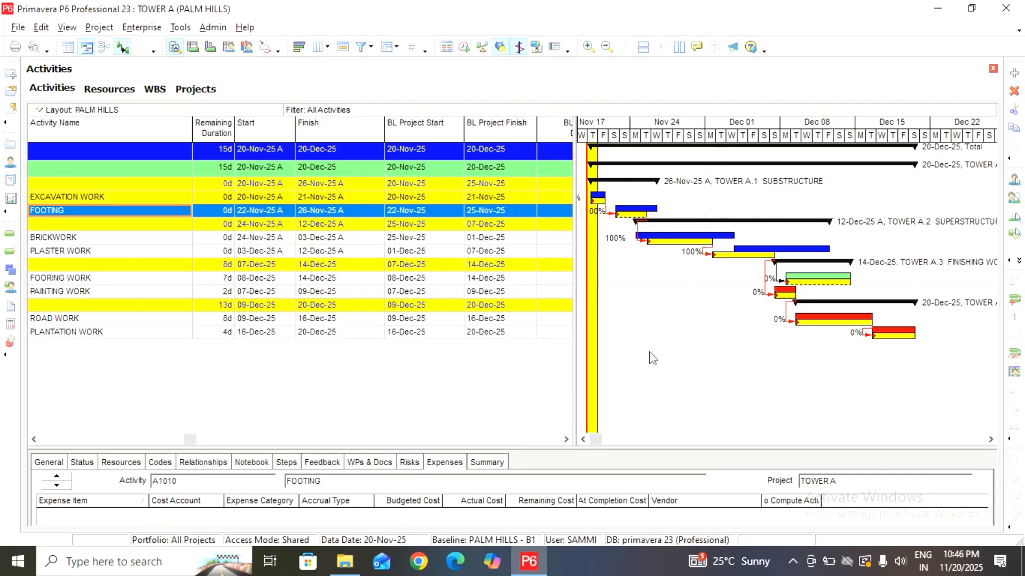
# - Examine EXCAVATION WORK in the spotlighted progress period of the Gantt chart, and widen the activity table to its cost columns
pyautogui.moveTo(579, 326); pyautogui.dragTo(505, 314)
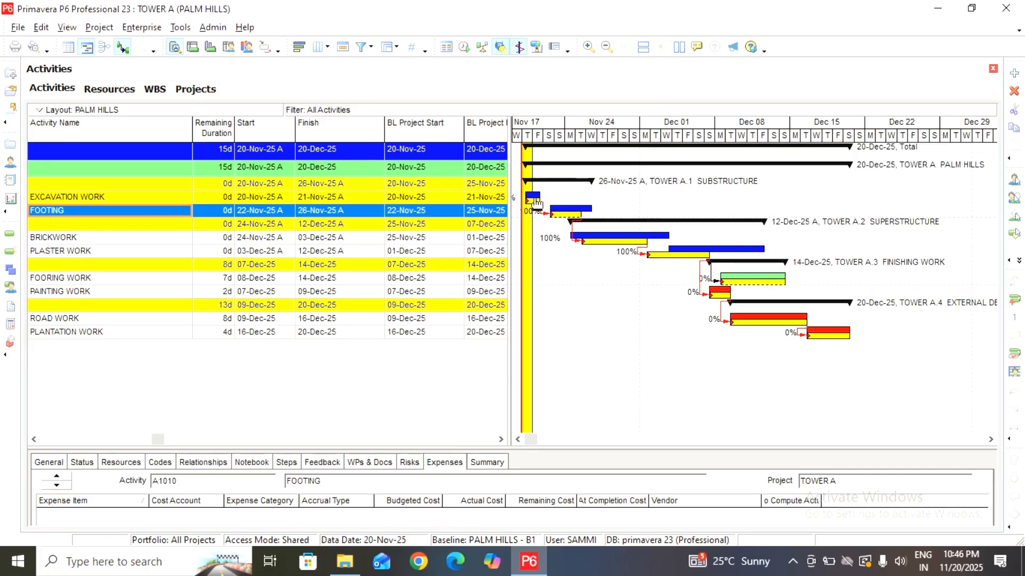
pyautogui.click(95, 197)
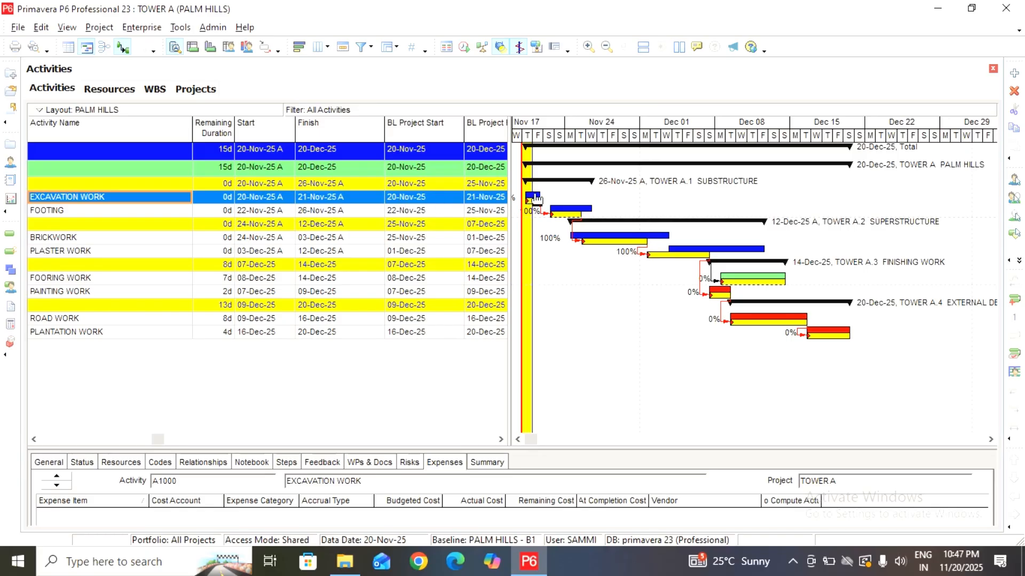
pyautogui.moveTo(536, 199); pyautogui.dragTo(571, 224)
pyautogui.moveTo(516, 203); pyautogui.dragTo(985, 214)
pyautogui.click(1011, 216)
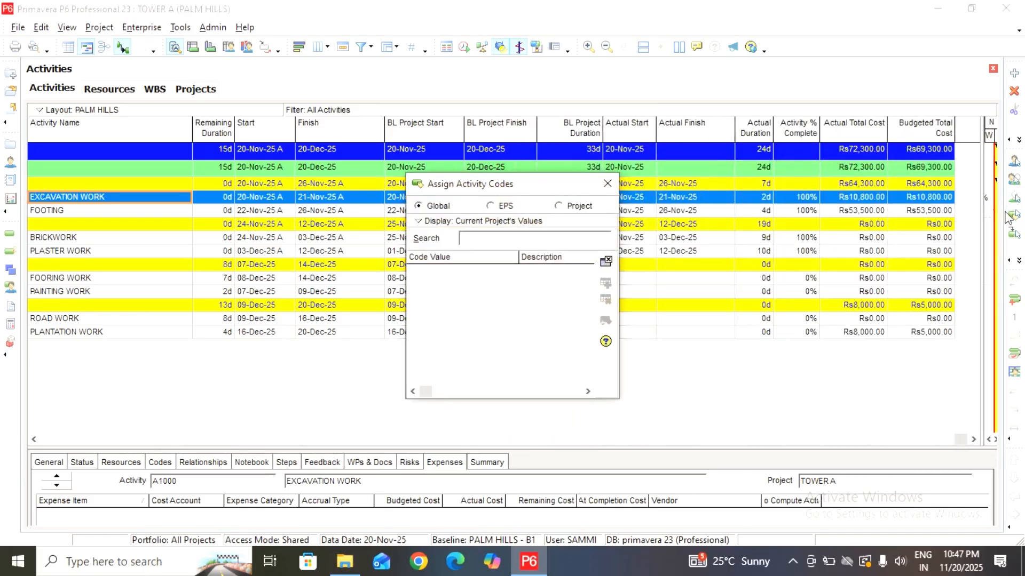
pyautogui.click(607, 183)
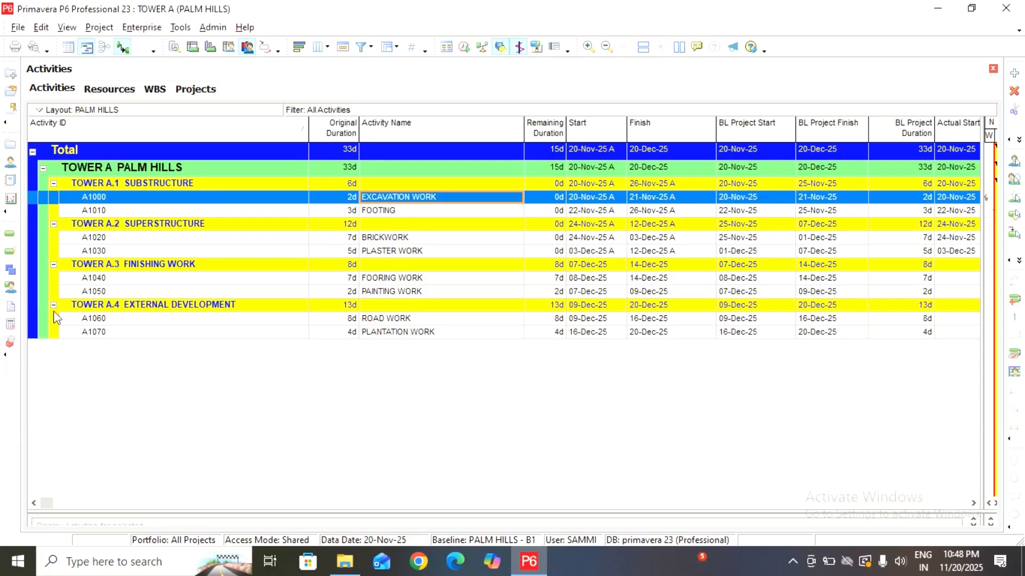
# - Add a new risk to the project's risk register and name it WETHER
pyautogui.click(9, 341)
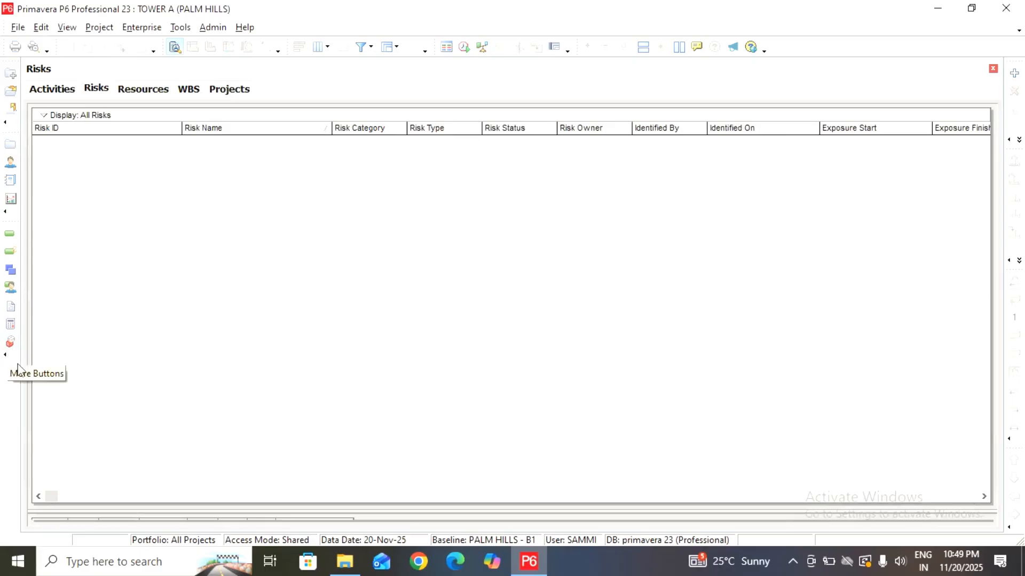
pyautogui.click(1013, 75)
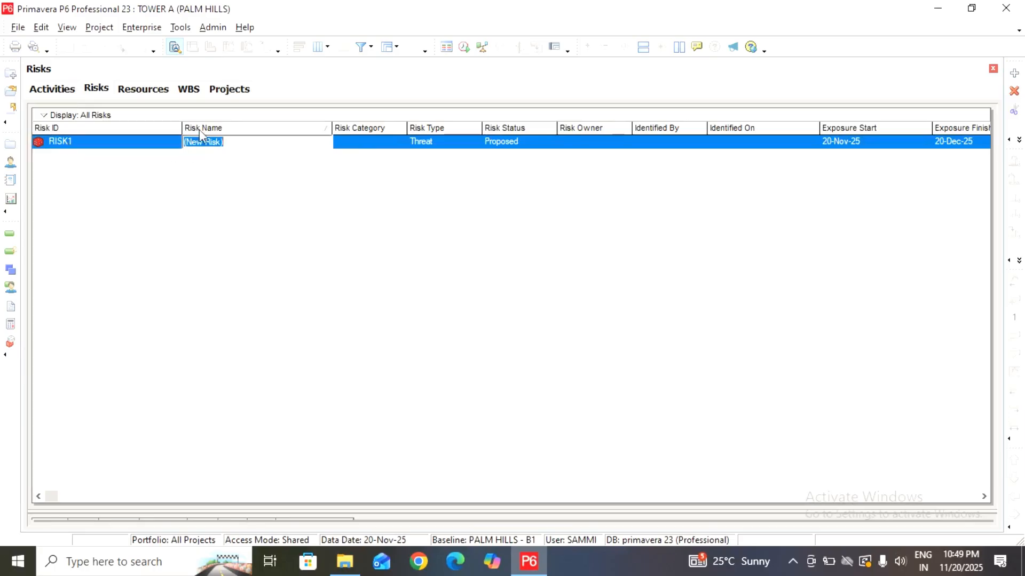
pyautogui.click(233, 146)
pyautogui.press('BackSpace')
pyautogui.press('BackSpace')
pyautogui.press('BackSpace')
pyautogui.press('BackSpace')
pyautogui.press('BackSpace')
pyautogui.press('BackSpace')
pyautogui.press('BackSpace')
pyautogui.press('BackSpace')
pyautogui.write('WE')
pyautogui.press('Return')
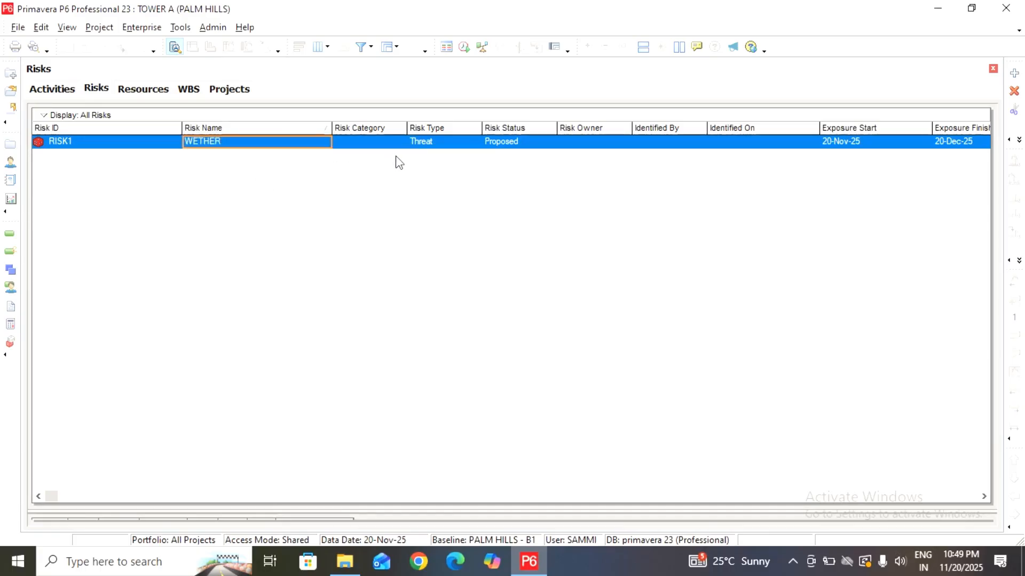
# - Assign the Weather/Environmental Hazards category to the WETHER risk
pyautogui.click(382, 143)
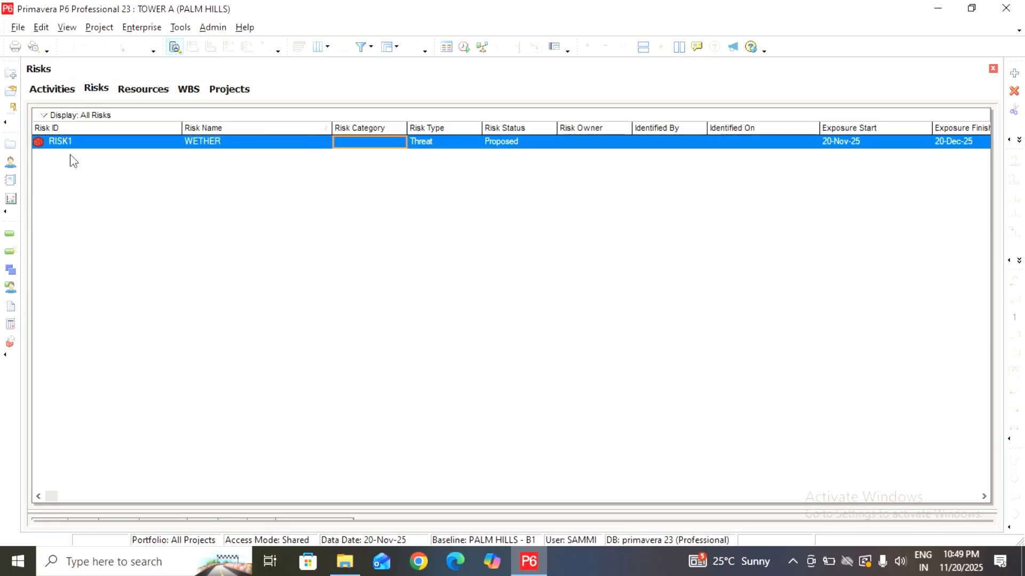
pyautogui.doubleClick(380, 143)
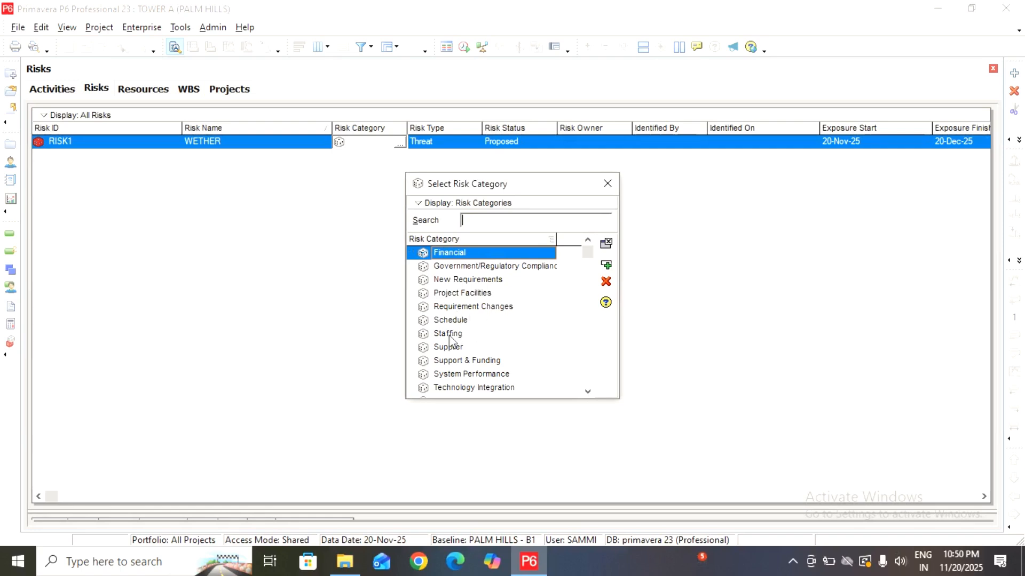
pyautogui.scroll(-1, 485, 342)
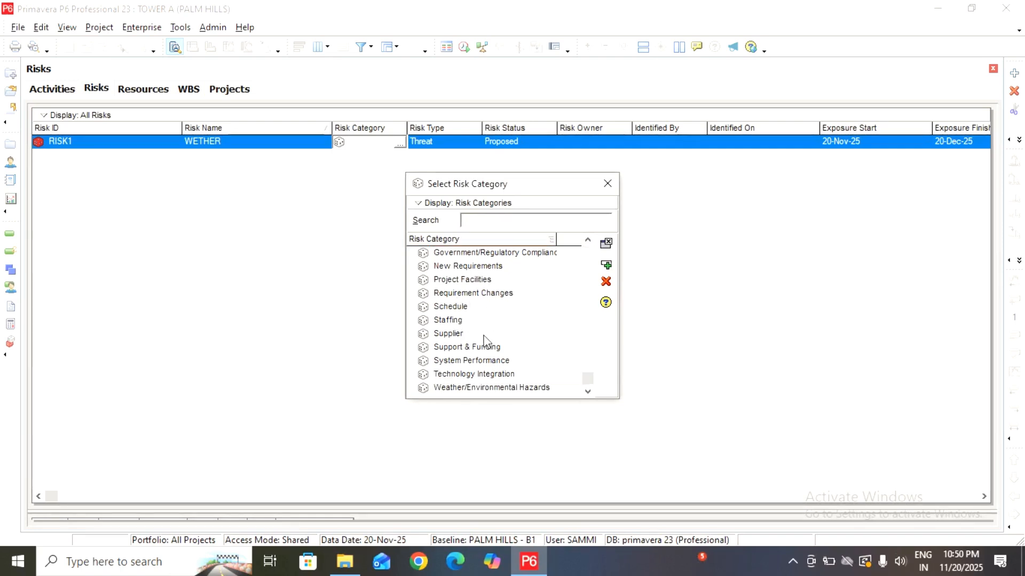
pyautogui.click(486, 391)
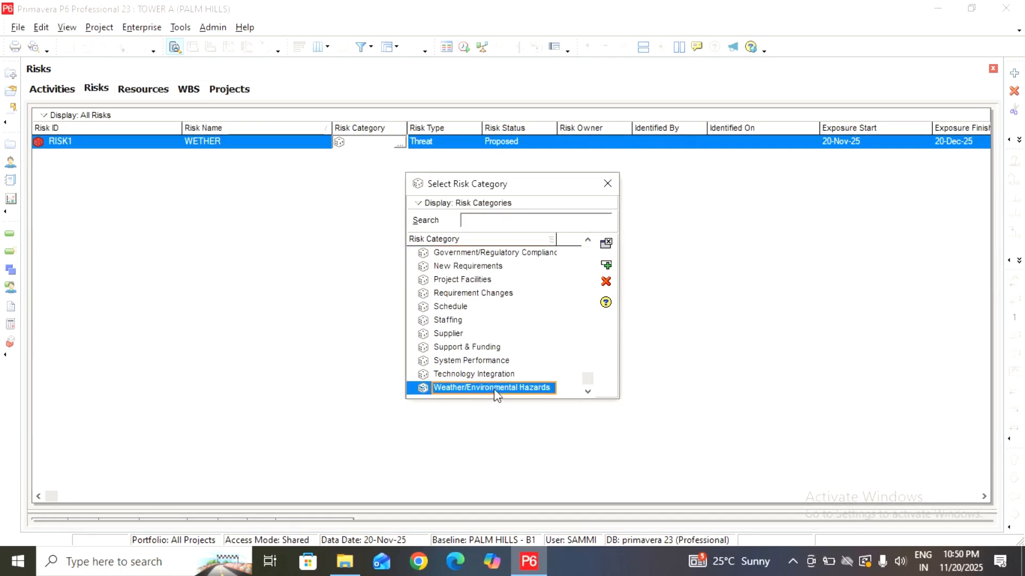
pyautogui.click(605, 265)
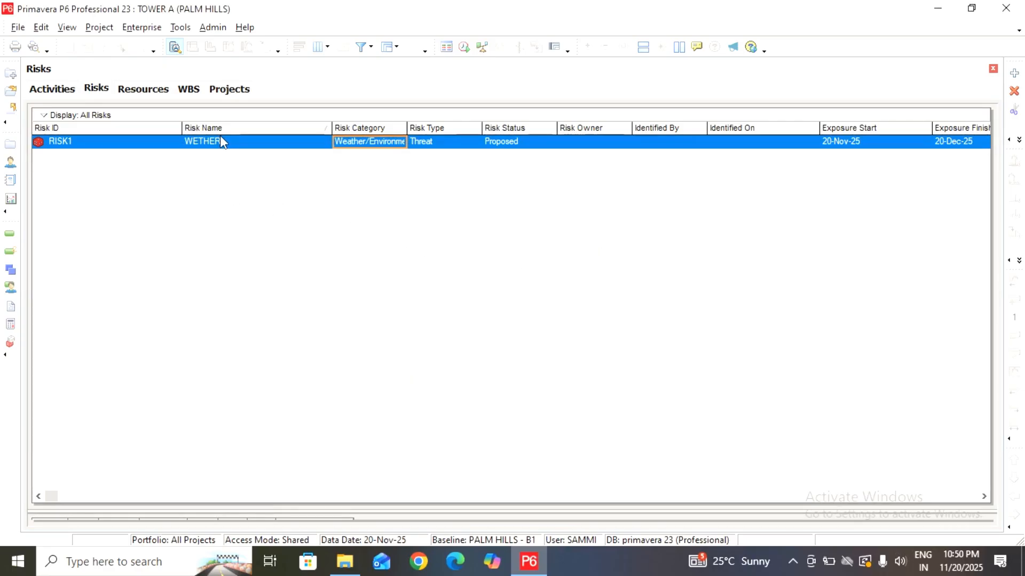
# - Set the WETHER risk's type to Threat and look through its risk status options, keeping Proposed
pyautogui.click(457, 147)
pyautogui.click(458, 146)
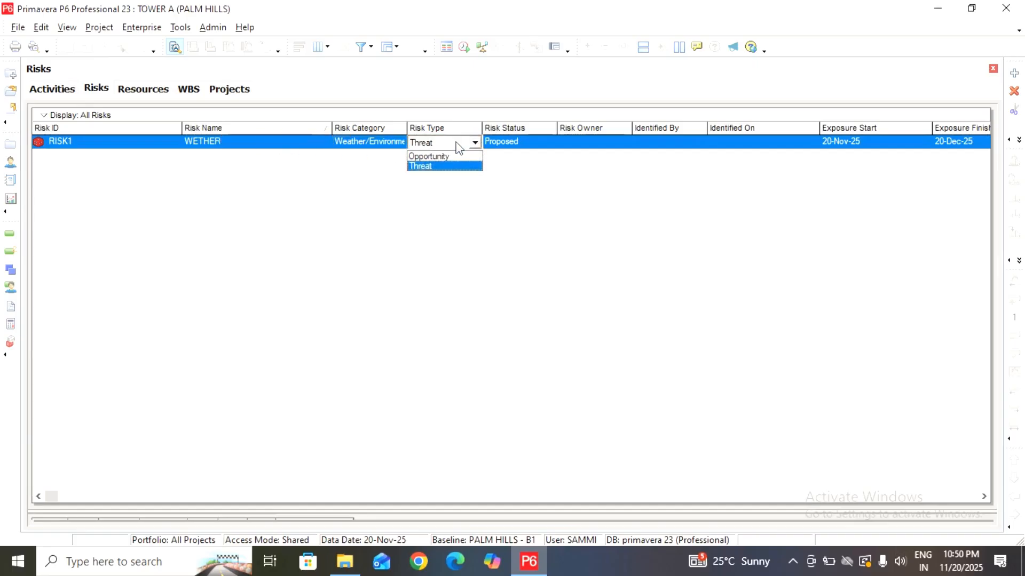
pyautogui.click(436, 166)
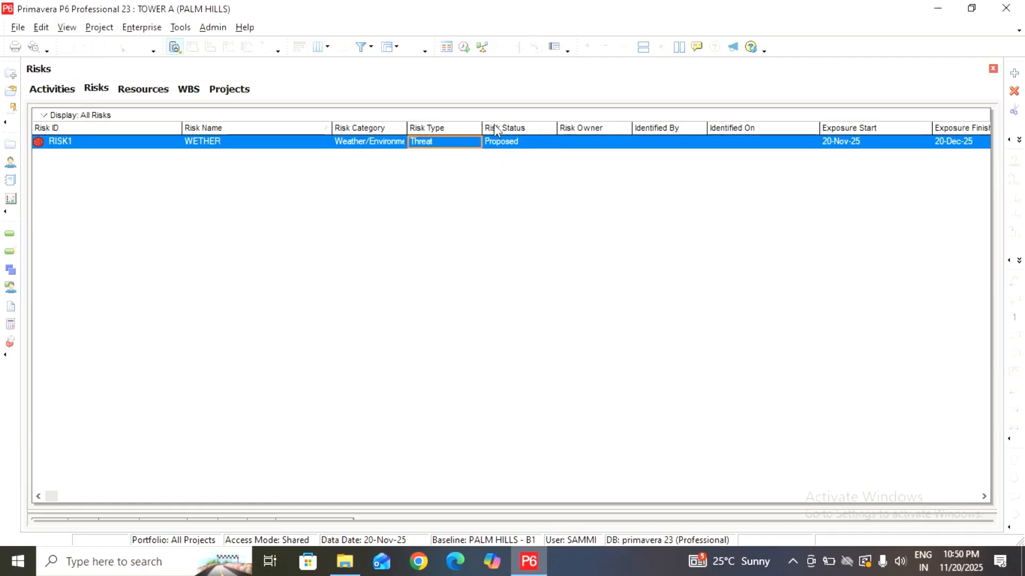
pyautogui.click(531, 145)
pyautogui.click(531, 144)
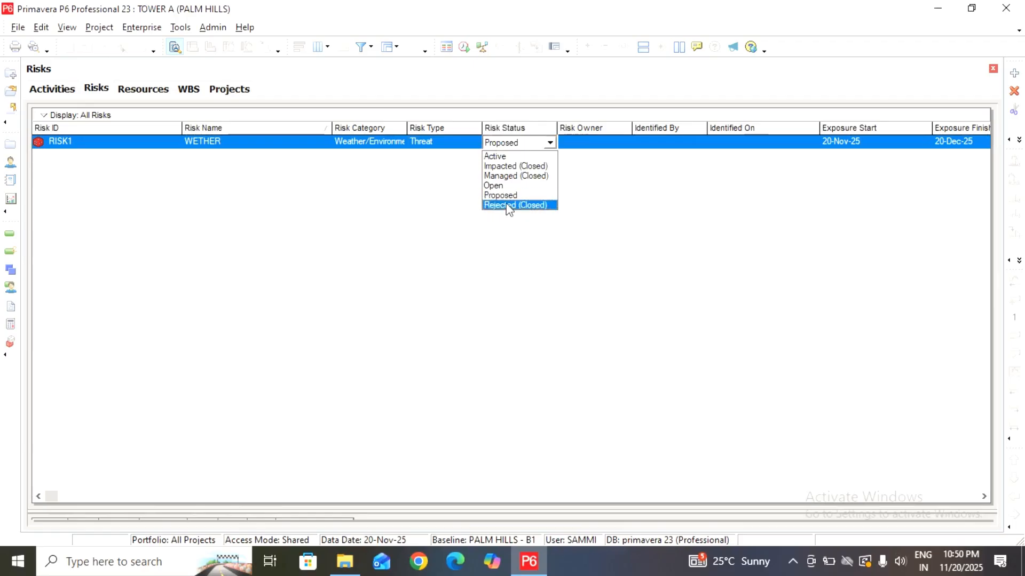
pyautogui.click(558, 249)
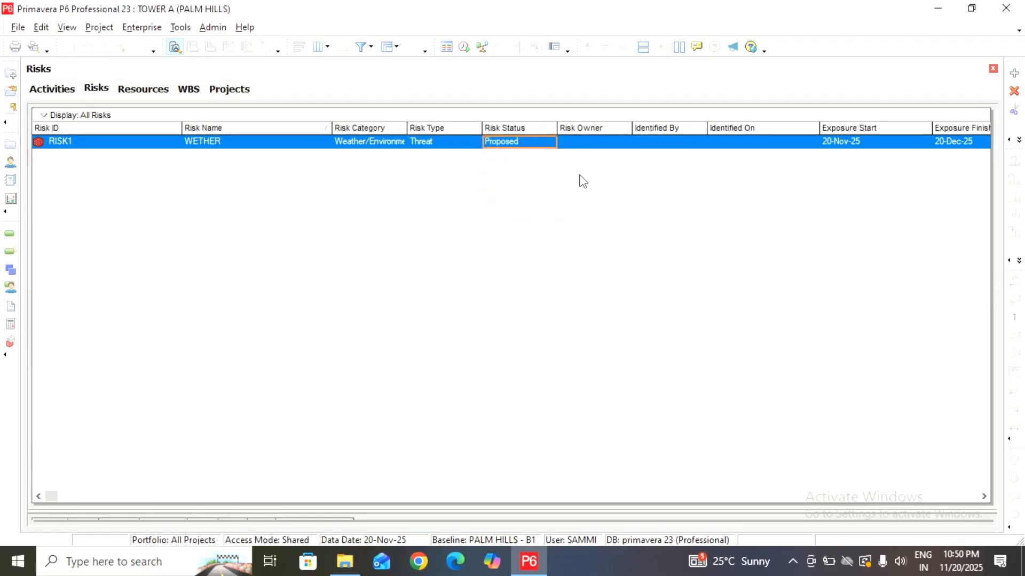
# - Assign resource R, the project manager, as the person who identified the WETHER risk
pyautogui.click(670, 145)
pyautogui.click(699, 145)
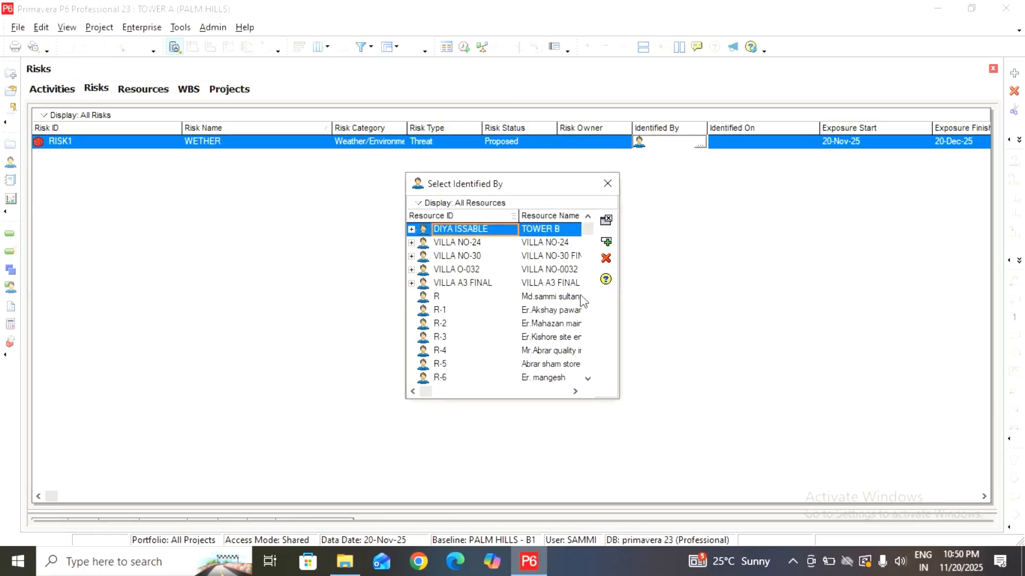
pyautogui.click(543, 299)
pyautogui.click(606, 241)
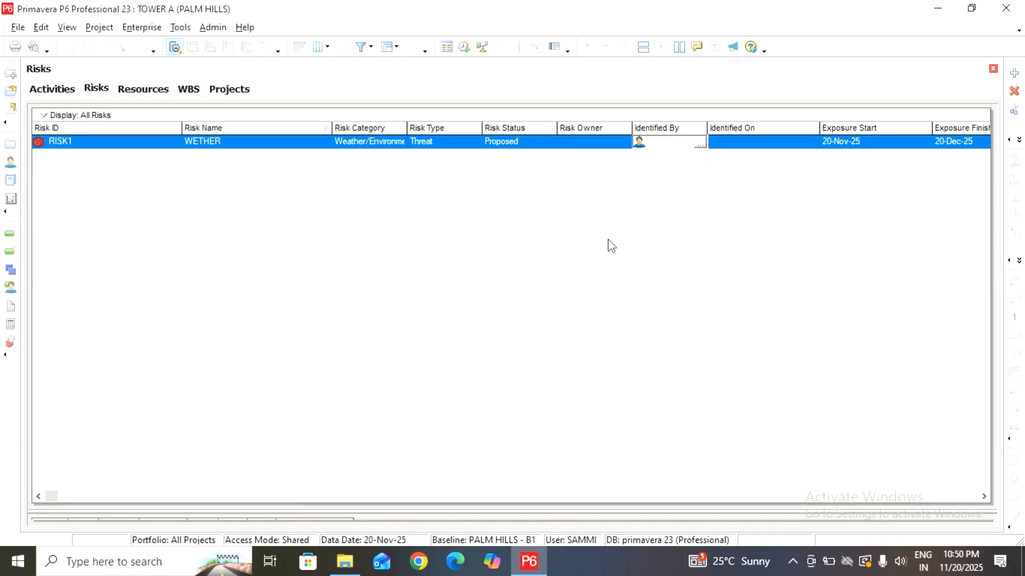
pyautogui.click(773, 144)
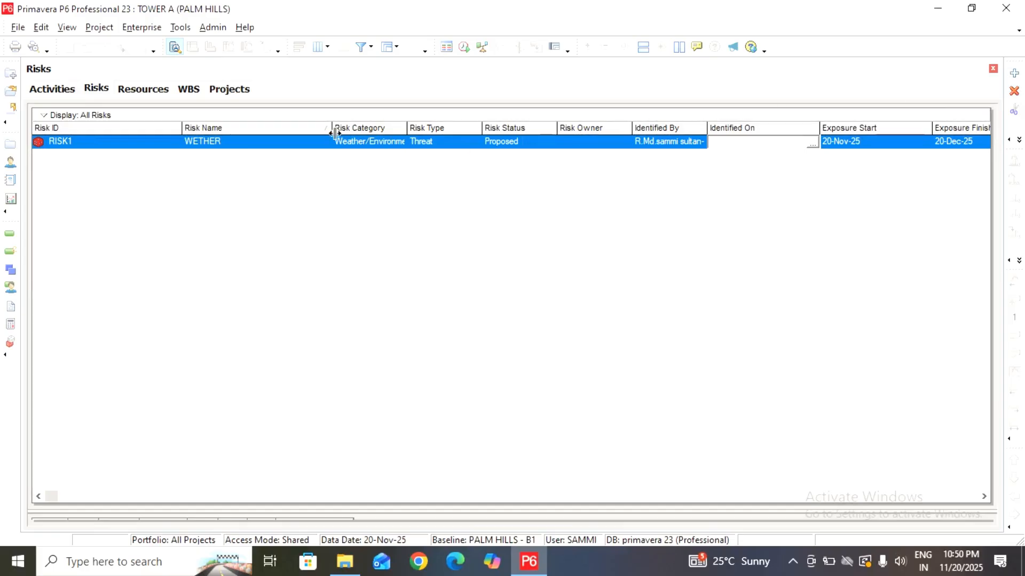
# - Add a second risk to the risk register and name it GOVER
pyautogui.rightClick(298, 142)
pyautogui.click(330, 240)
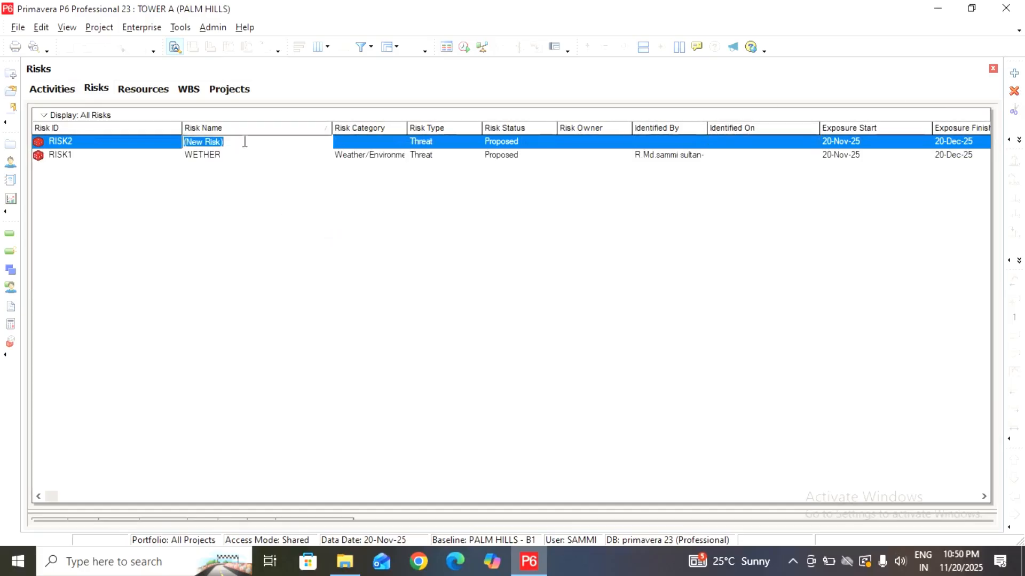
pyautogui.press('BackSpace')
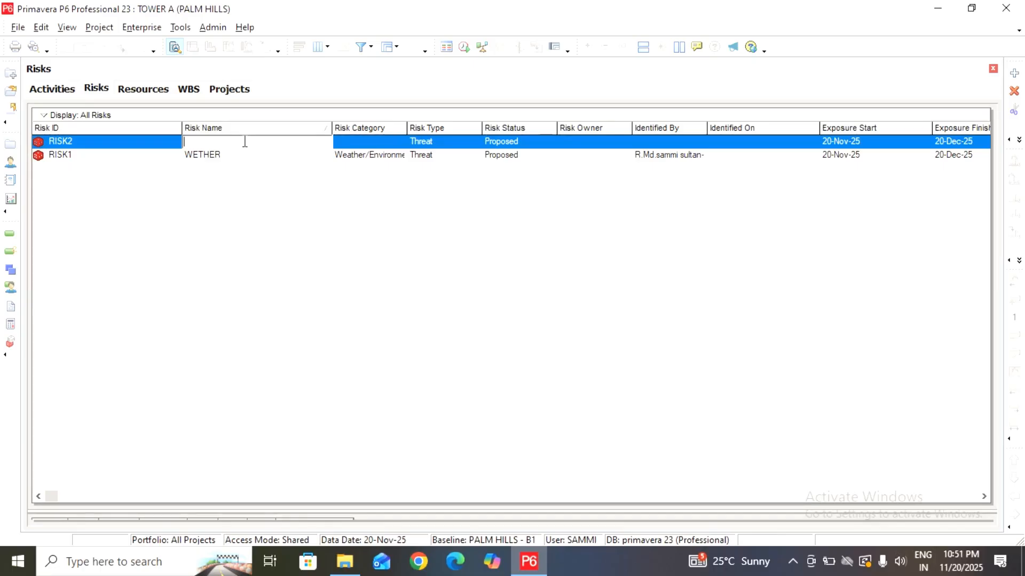
pyautogui.write('V')
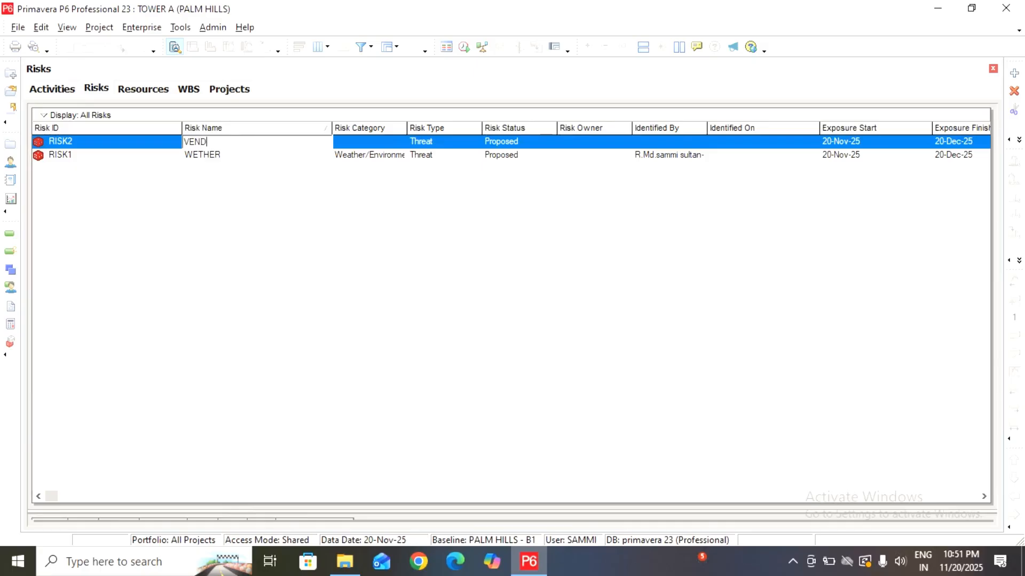
pyautogui.press('BackSpace')
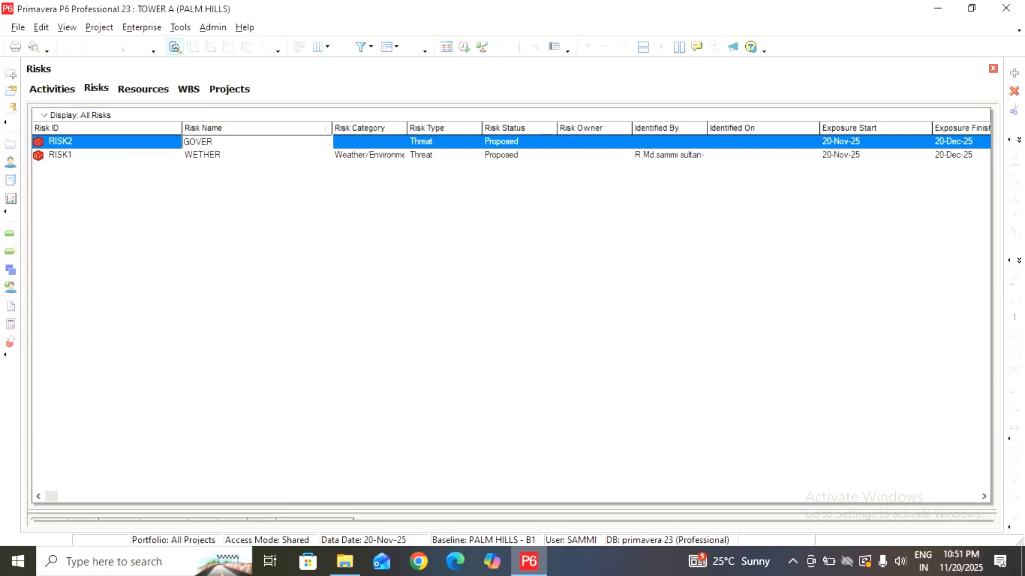
pyautogui.press('Return')
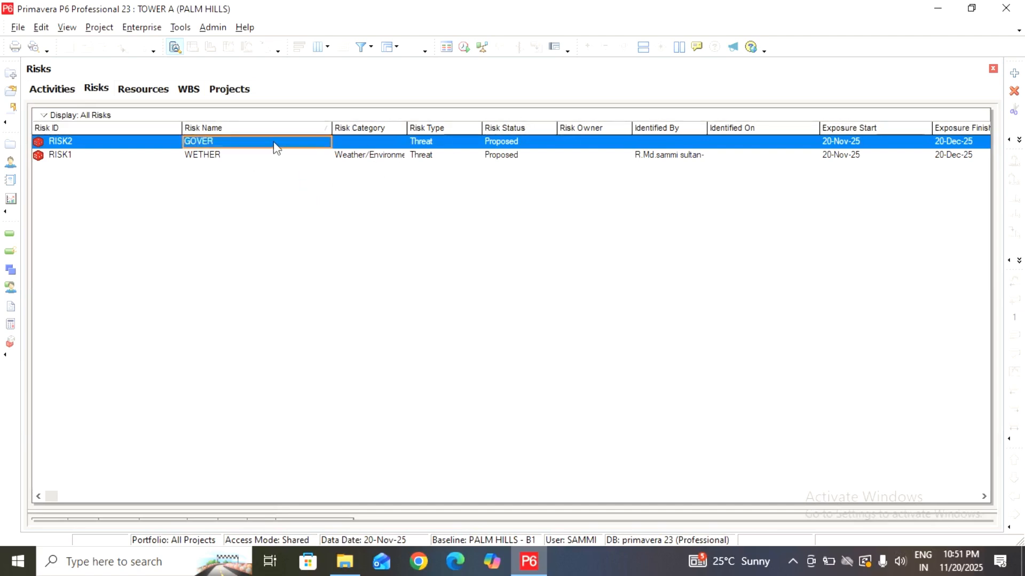
# - Rename the GOVER risk as MATERIAL ISSUE
pyautogui.click(283, 143)
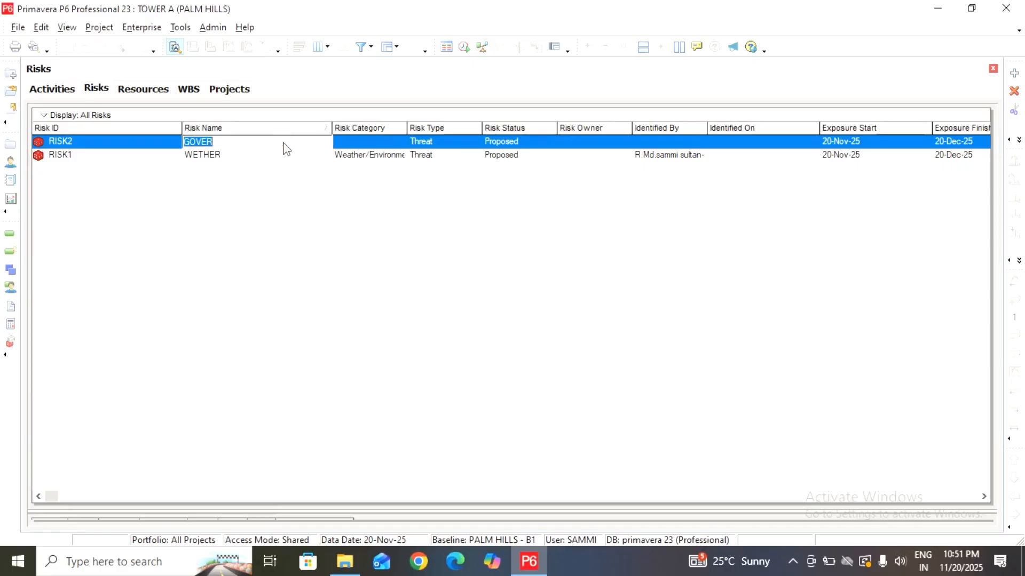
pyautogui.press('BackSpace')
pyautogui.write('M')
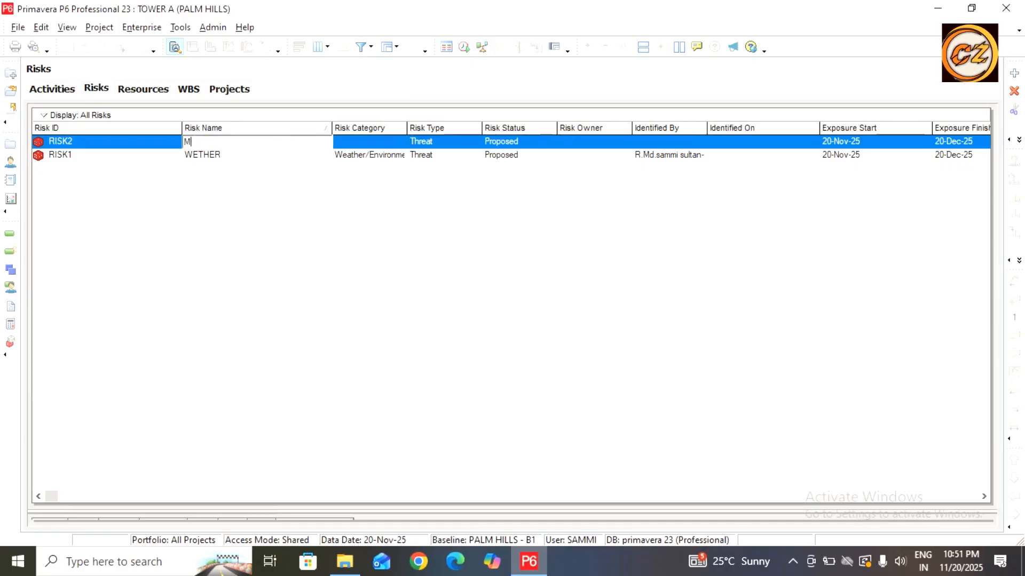
pyautogui.write('ATERIAL ISSUE')
# - Assign the Government/Regulatory Compliance category to the MATERIAL ISSUE risk
pyautogui.click(393, 141)
pyautogui.click(396, 142)
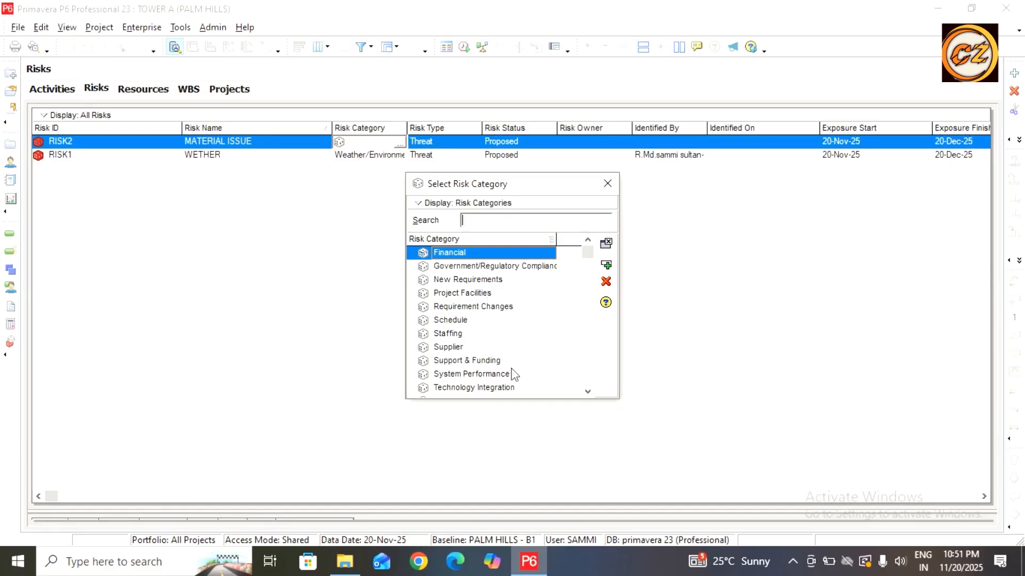
pyautogui.scroll(-1, 522, 342)
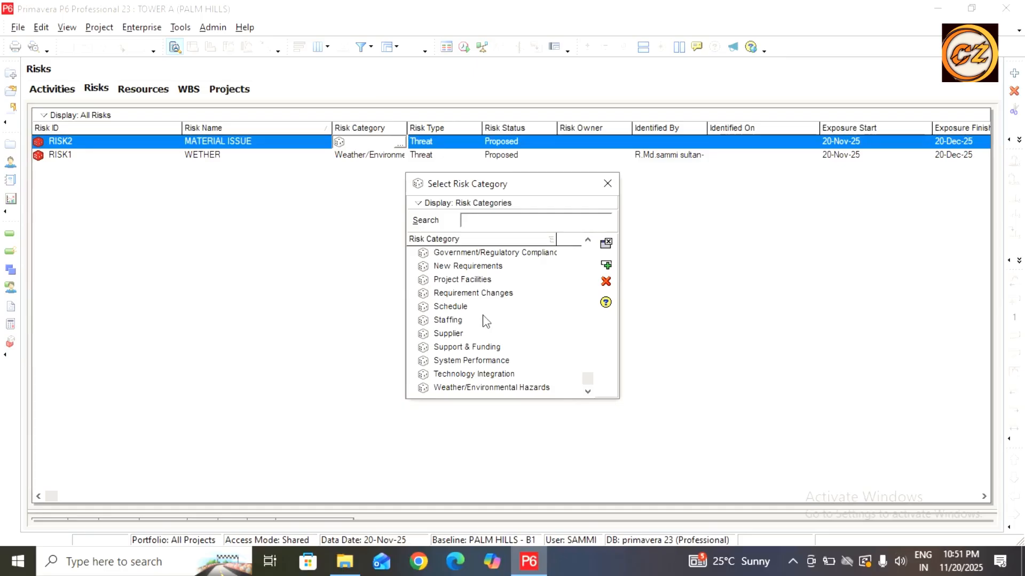
pyautogui.click(522, 256)
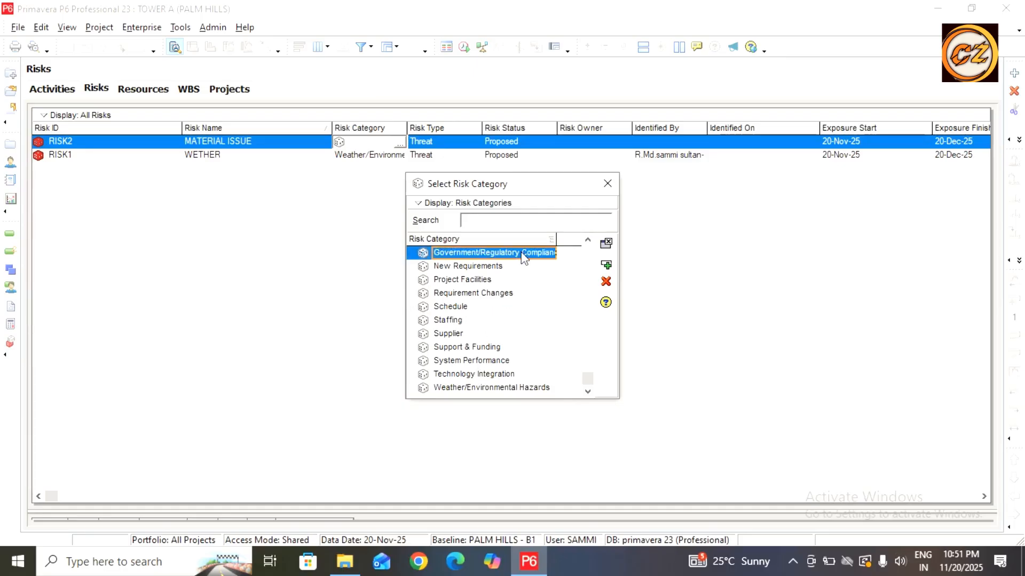
pyautogui.click(607, 266)
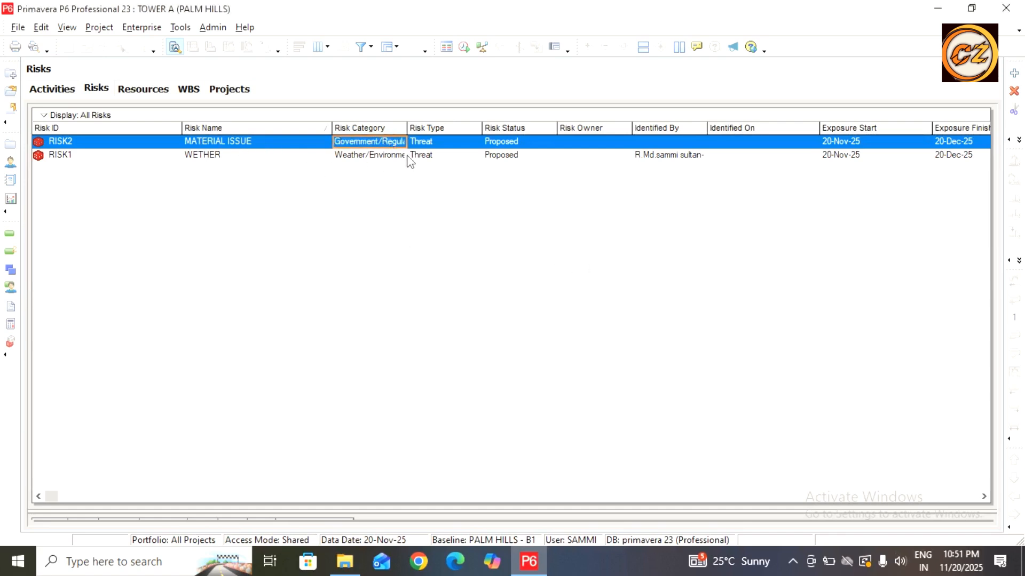
pyautogui.click(450, 142)
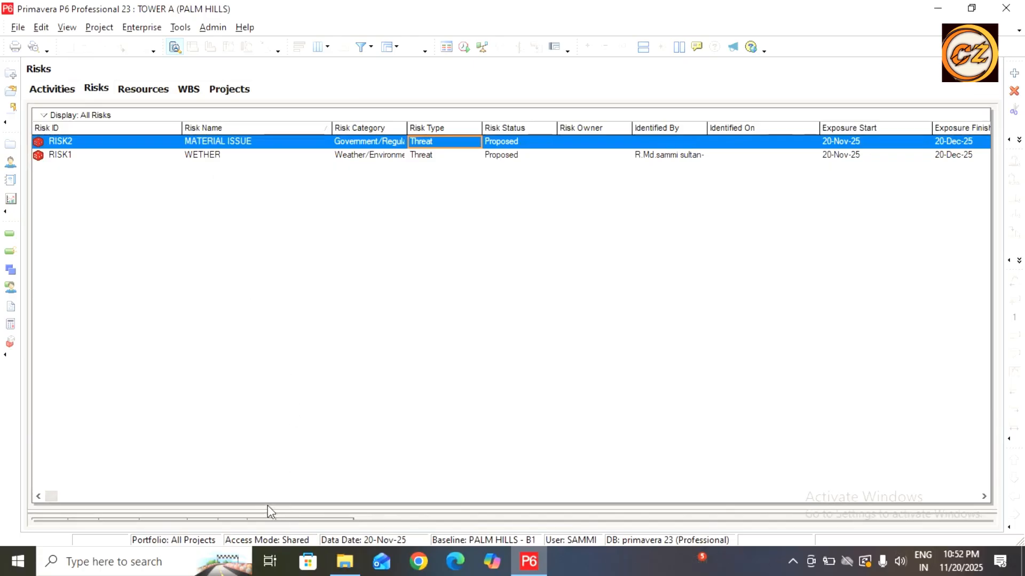
# - Reveal the risk details area below the register and show the general details of the WETHER risk
pyautogui.click(208, 157)
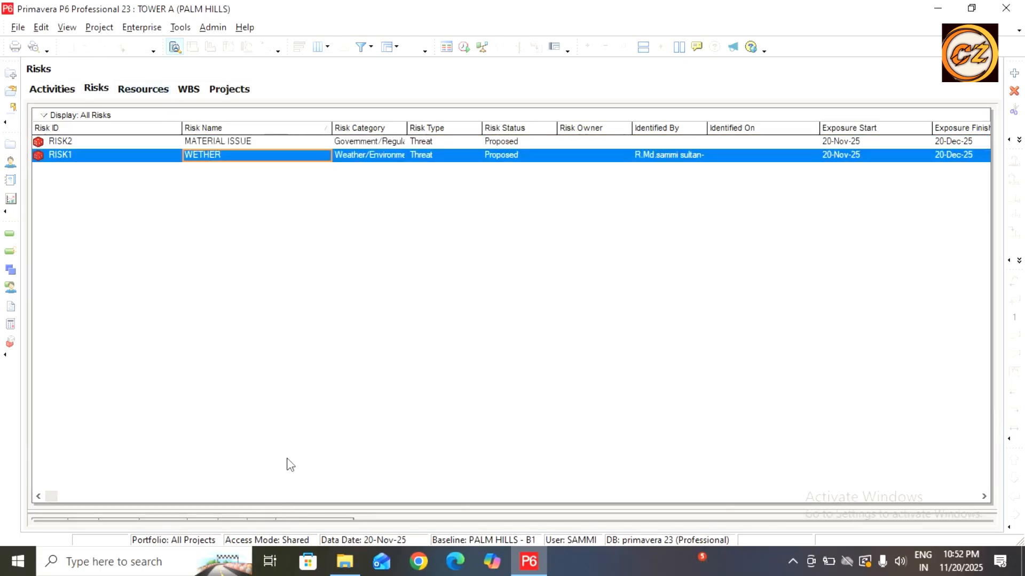
pyautogui.rightClick(234, 157)
pyautogui.click(288, 166)
pyautogui.moveTo(249, 503); pyautogui.dragTo(252, 178)
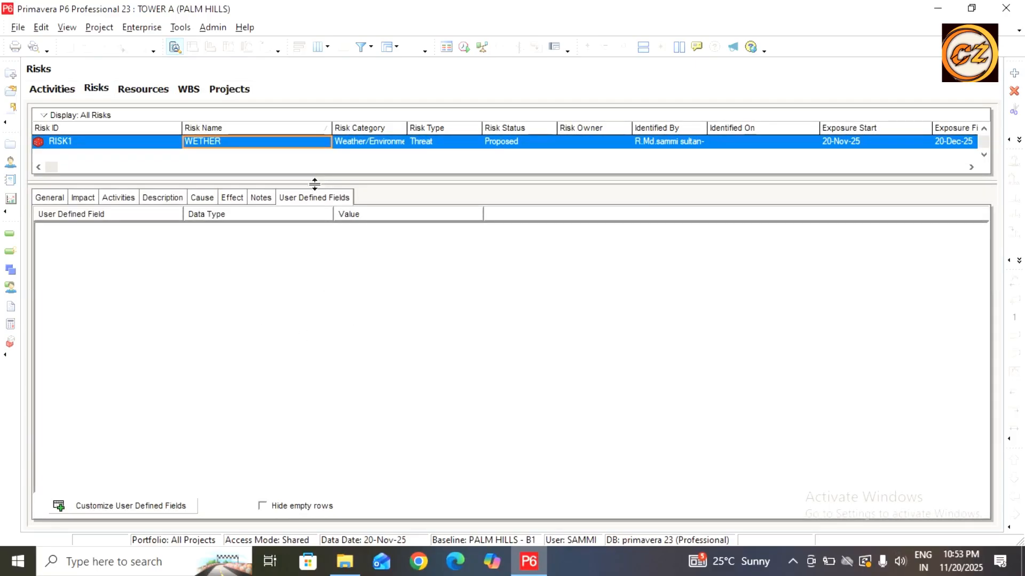
pyautogui.moveTo(313, 183); pyautogui.dragTo(314, 295)
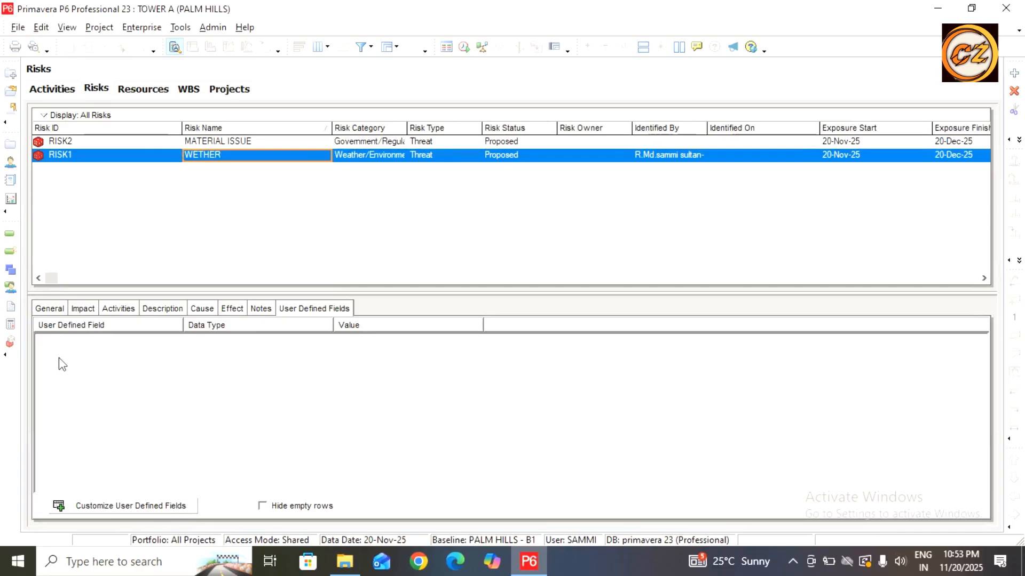
pyautogui.click(53, 311)
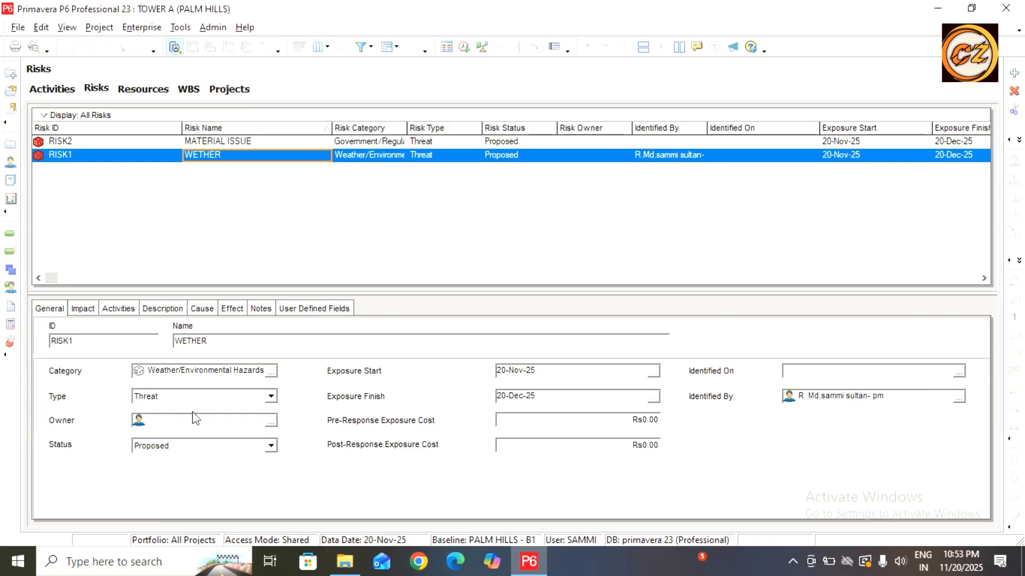
# - Look through the risk owner choices without assigning one, and set the WETHER risk's status to Active
pyautogui.click(271, 422)
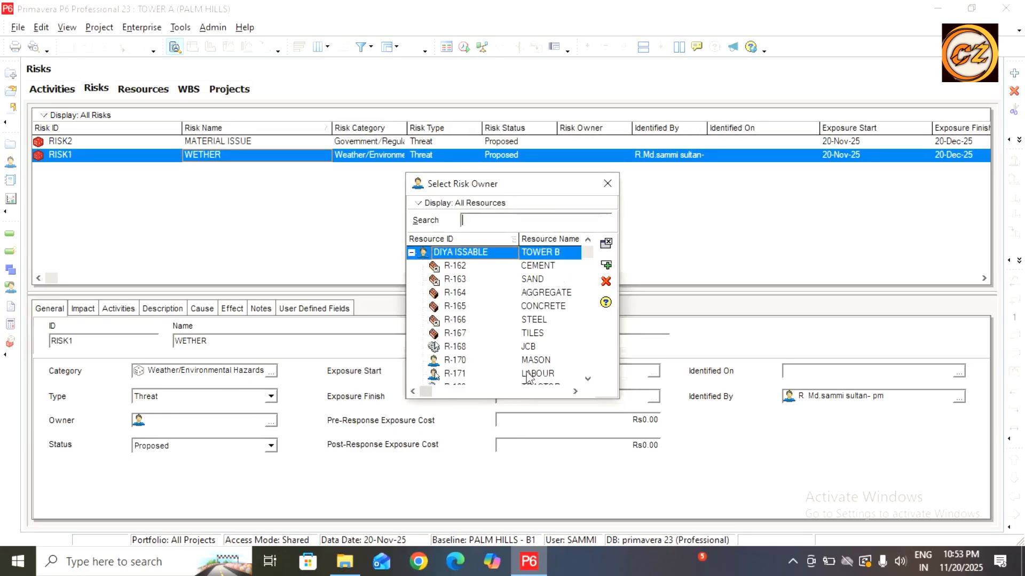
pyautogui.click(608, 184)
pyautogui.click(271, 446)
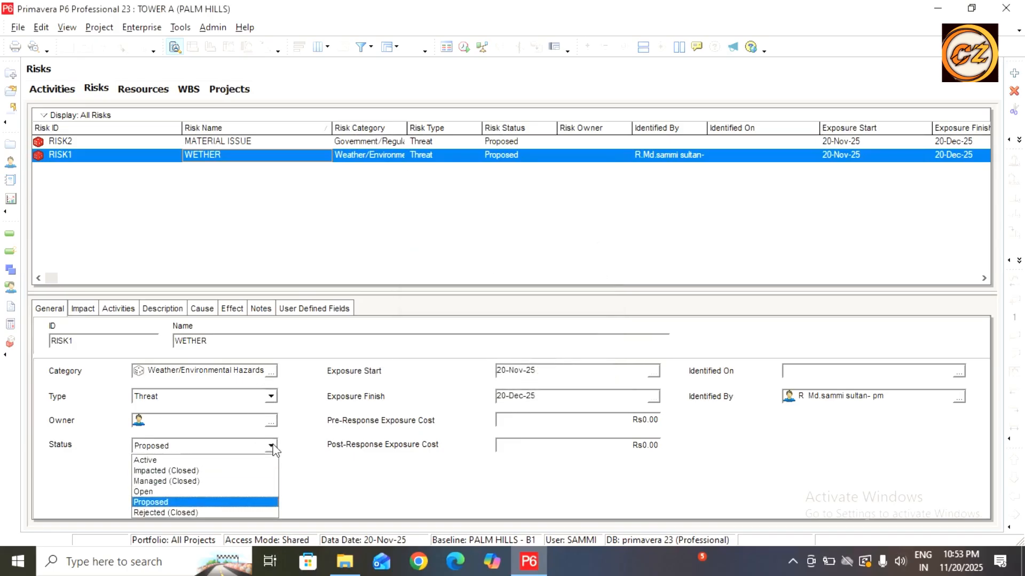
pyautogui.click(175, 461)
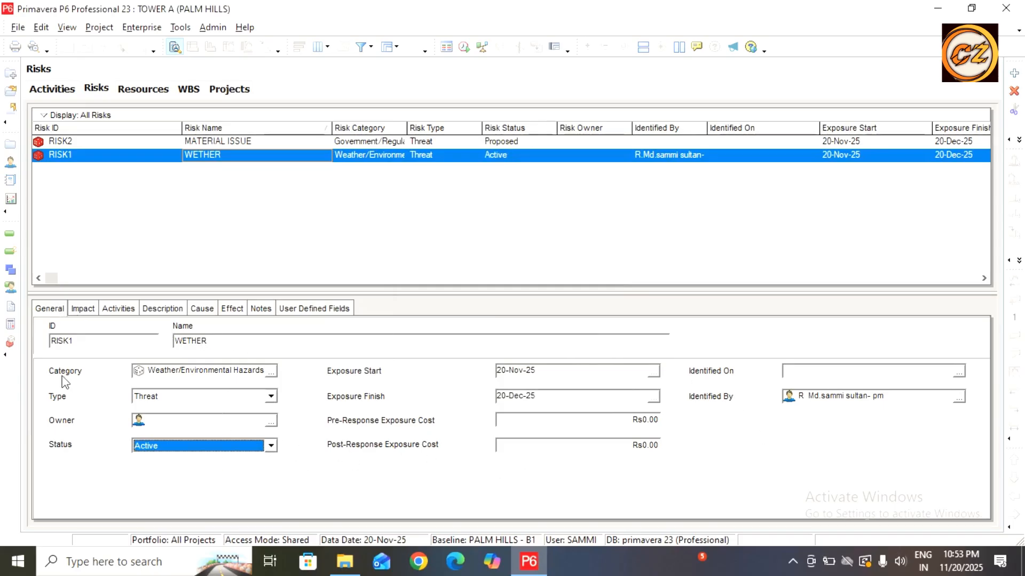
# - Set the WETHER risk's pre-response impact to probability 3 - Medium (30% to 50%), schedule 3 - Medium (5% to 10%) and cost 4 - Low (1% to 10%)
pyautogui.click(85, 310)
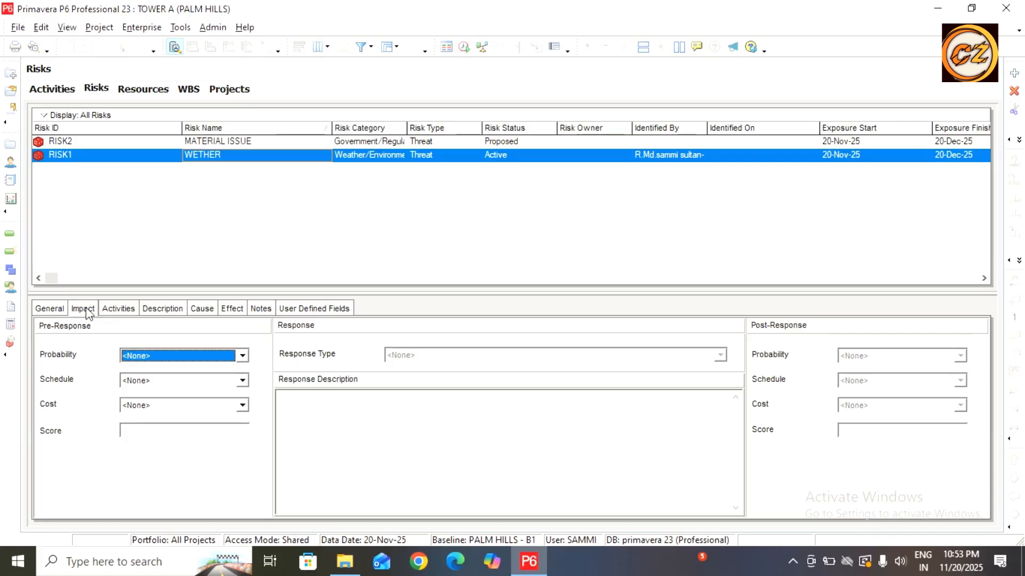
pyautogui.click(244, 357)
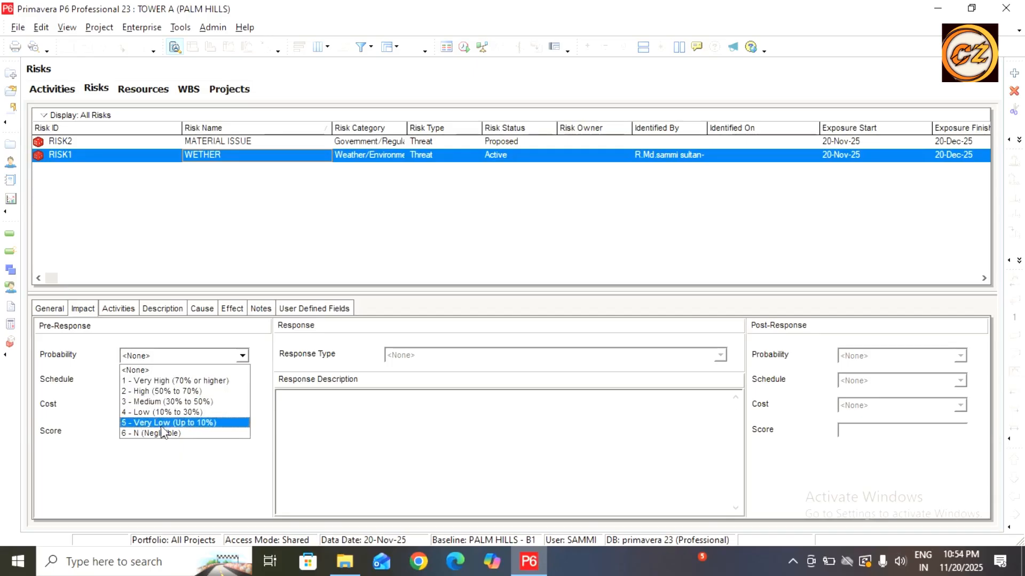
pyautogui.click(161, 402)
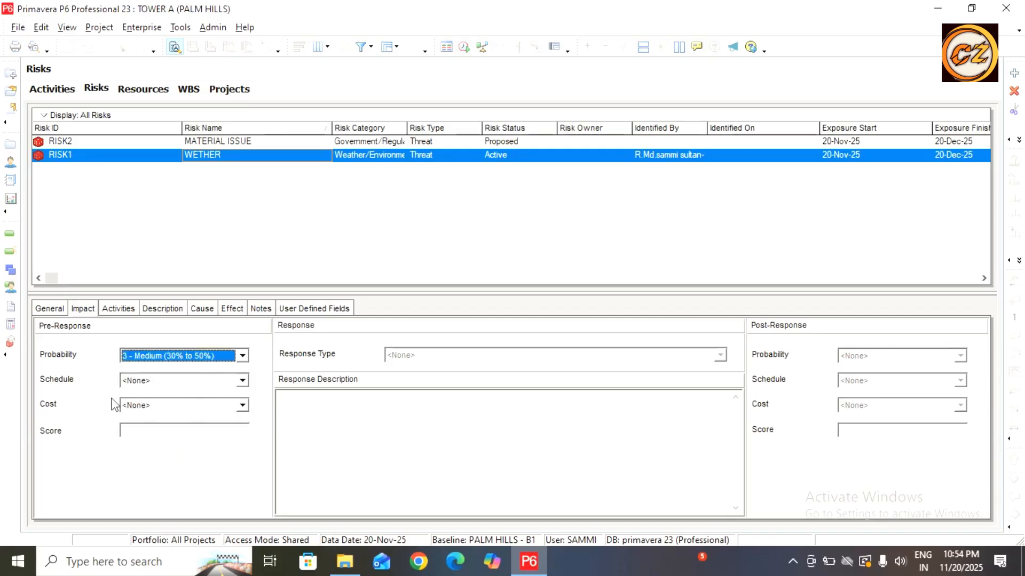
pyautogui.click(244, 379)
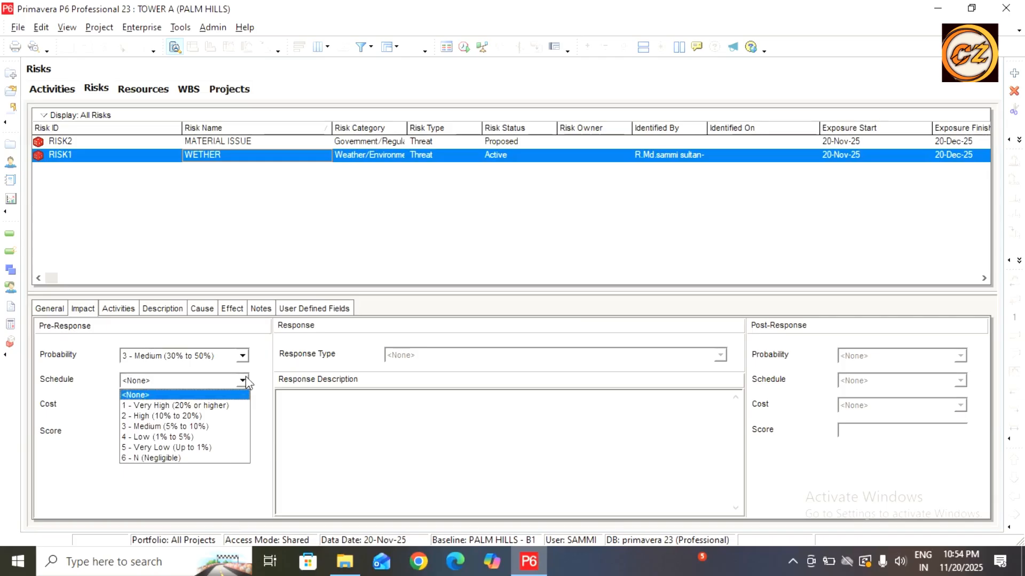
pyautogui.click(160, 427)
pyautogui.click(243, 406)
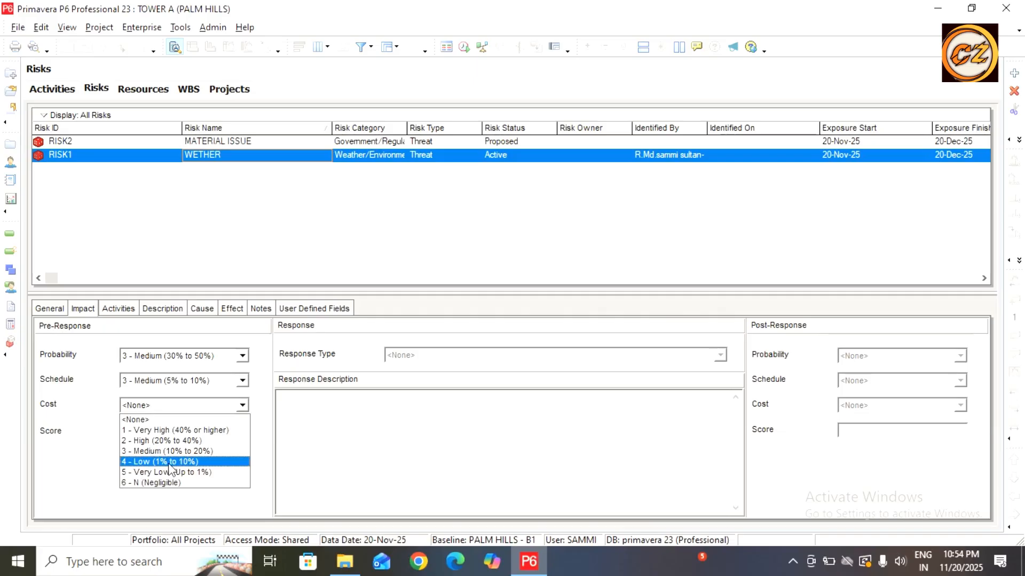
pyautogui.click(169, 462)
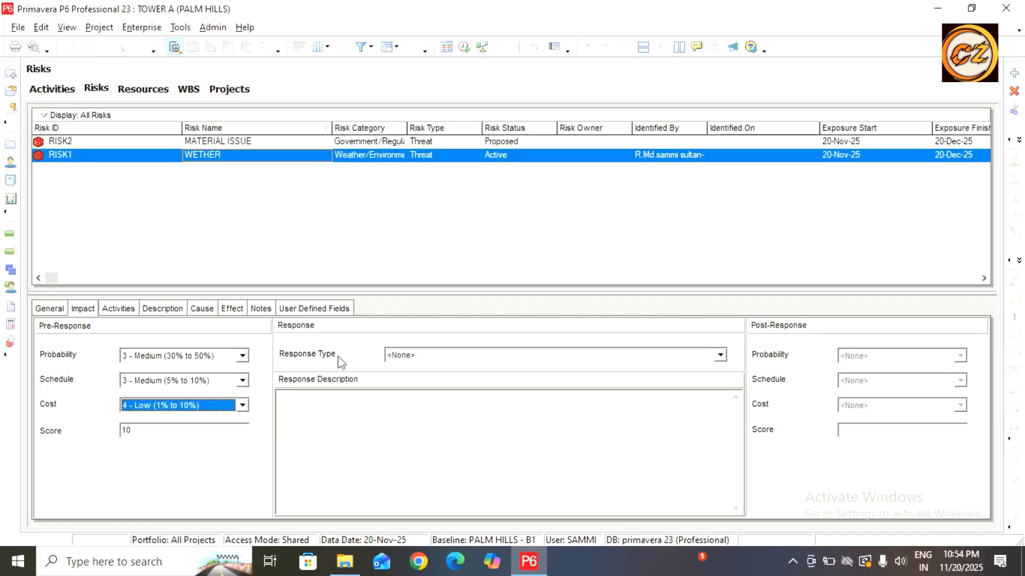
# - Assign activity A1000 EXCAVATION WORK to the WETHER risk
pyautogui.click(125, 312)
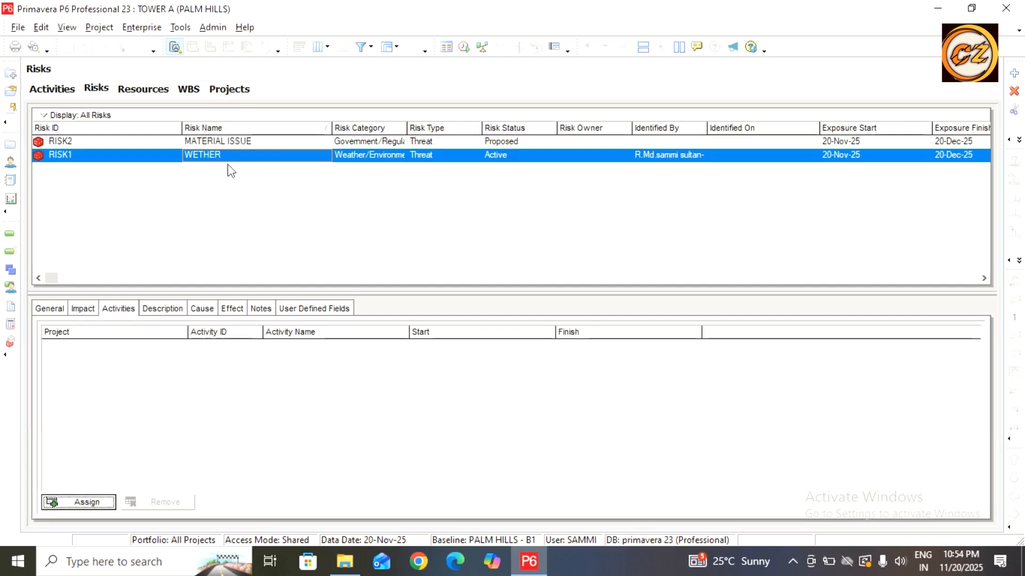
pyautogui.click(85, 503)
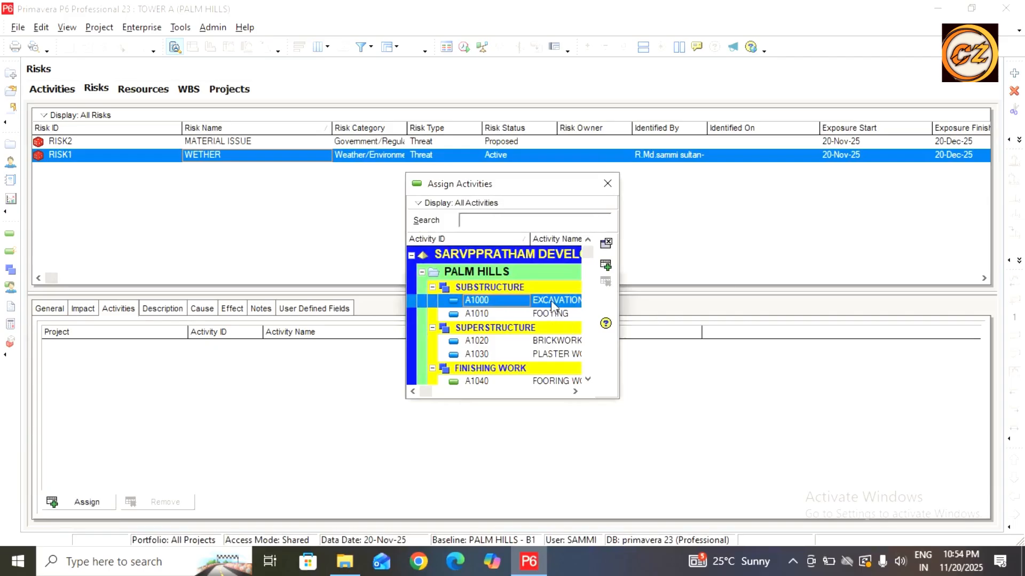
pyautogui.click(605, 265)
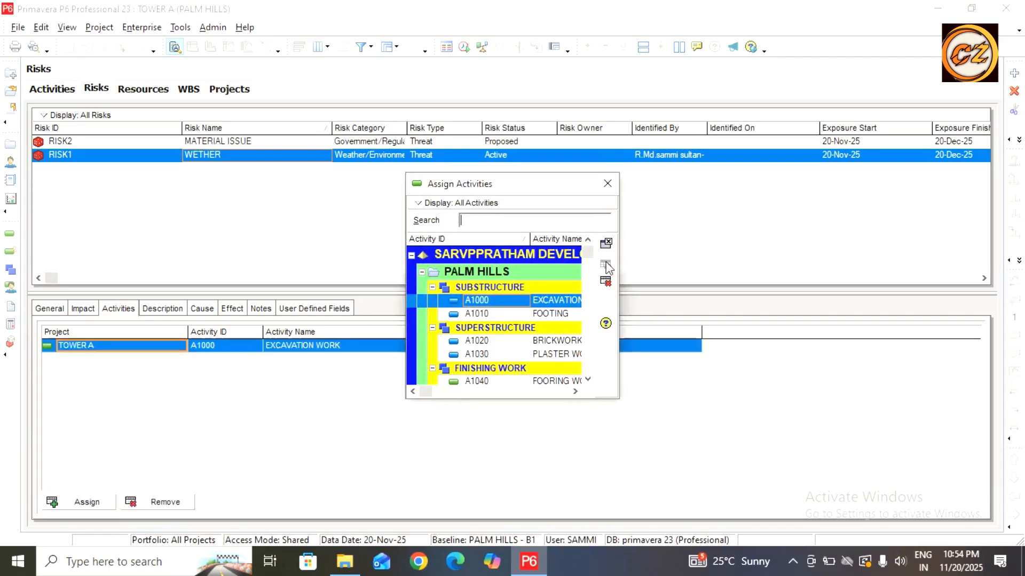
# - Finish the activity assignment and clear the trial text from the WETHER risk's description
pyautogui.click(607, 187)
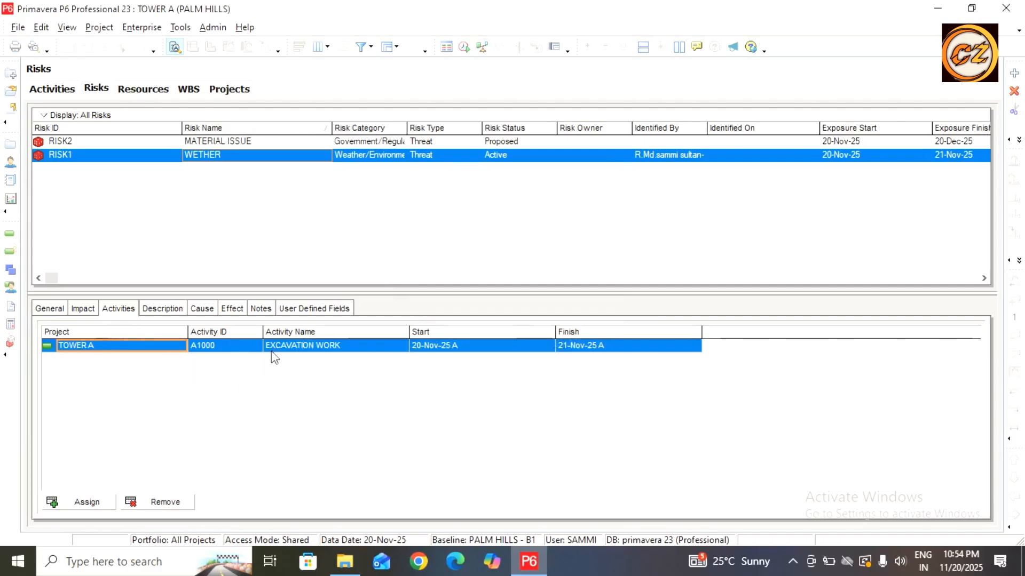
pyautogui.click(154, 313)
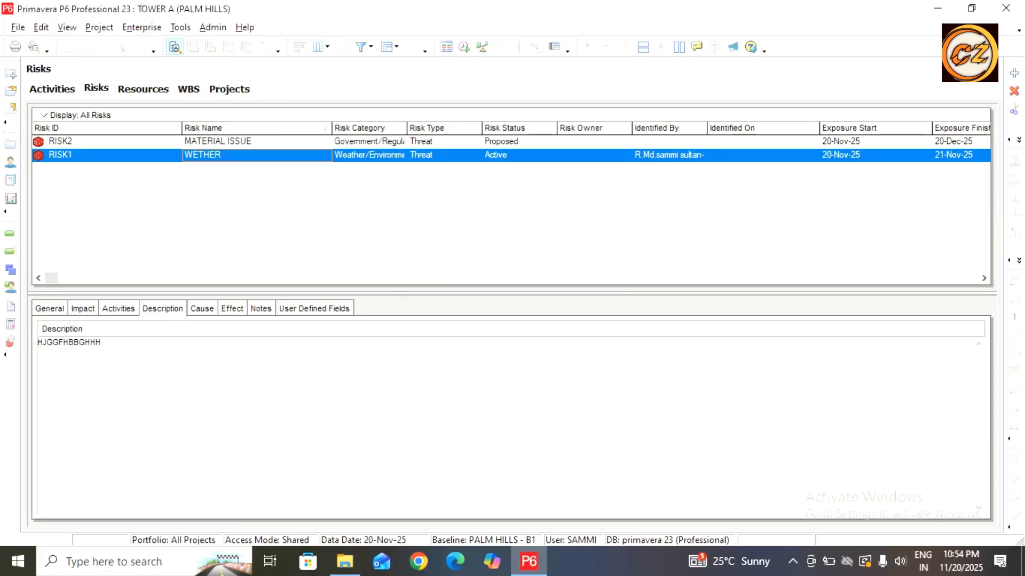
pyautogui.press('BackSpace')
pyautogui.press('BackSpace')
pyautogui.press('BackSpace')
pyautogui.press('BackSpace')
pyautogui.press('BackSpace')
pyautogui.press('BackSpace')
pyautogui.press('BackSpace')
pyautogui.press('BackSpace')
pyautogui.press('BackSpace')
pyautogui.press('BackSpace')
# - Look through the WETHER risk's cause, effect, user-defined fields and notes
pyautogui.click(206, 313)
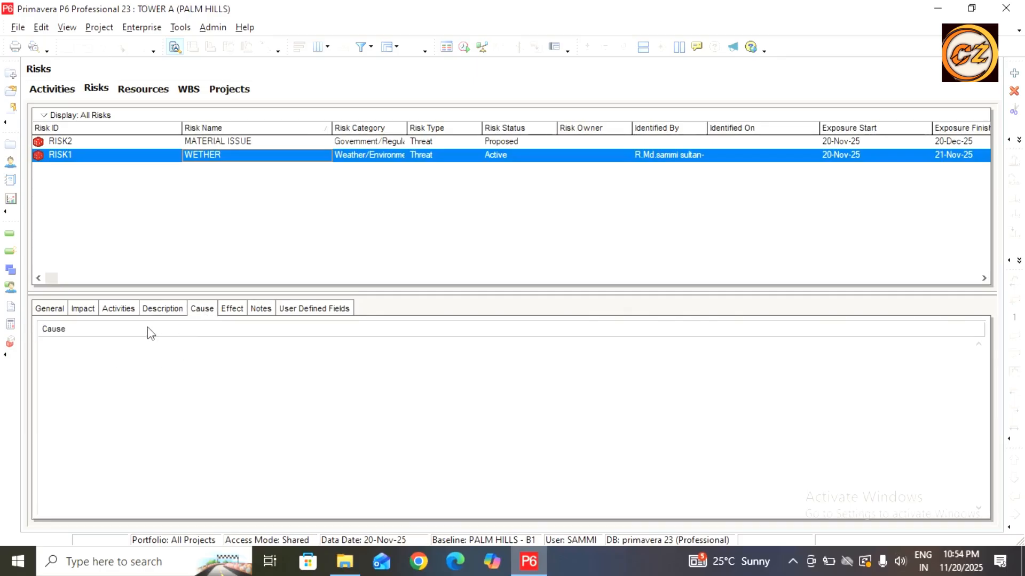
pyautogui.click(238, 312)
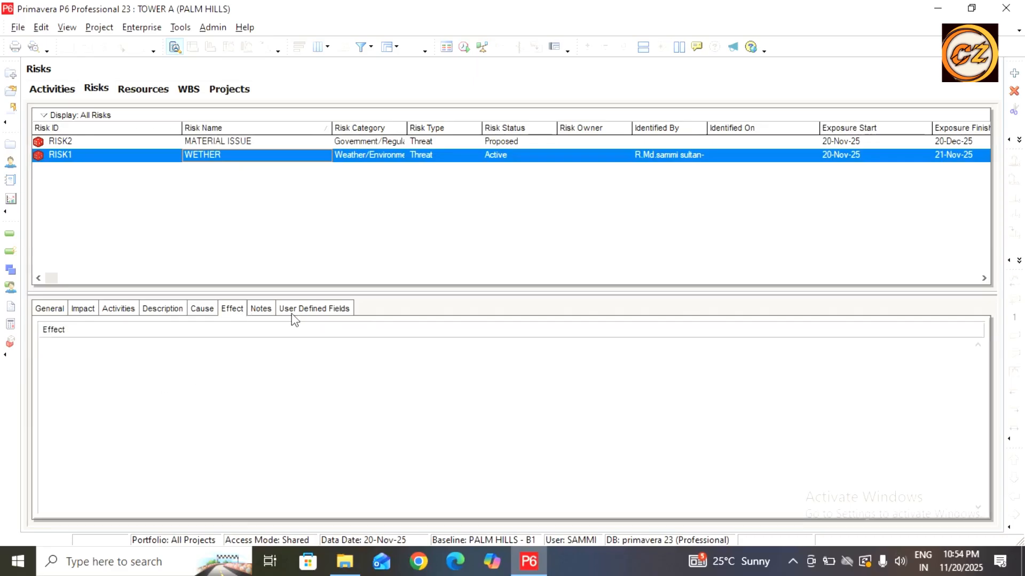
pyautogui.click(304, 315)
pyautogui.click(258, 310)
# - Hide the risk details area and add a new risk to the register
pyautogui.moveTo(368, 292); pyautogui.dragTo(401, 523)
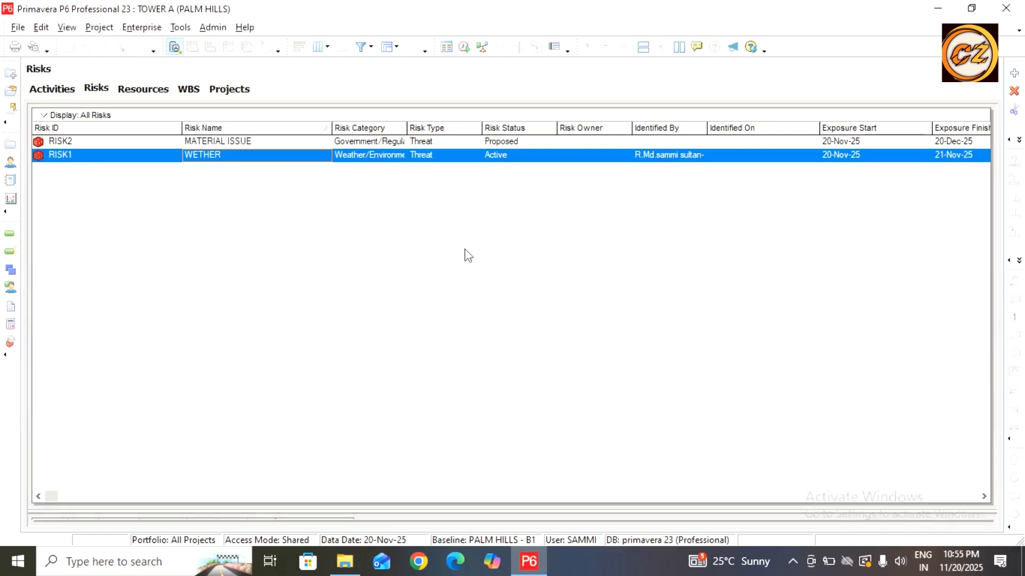
pyautogui.click(1014, 73)
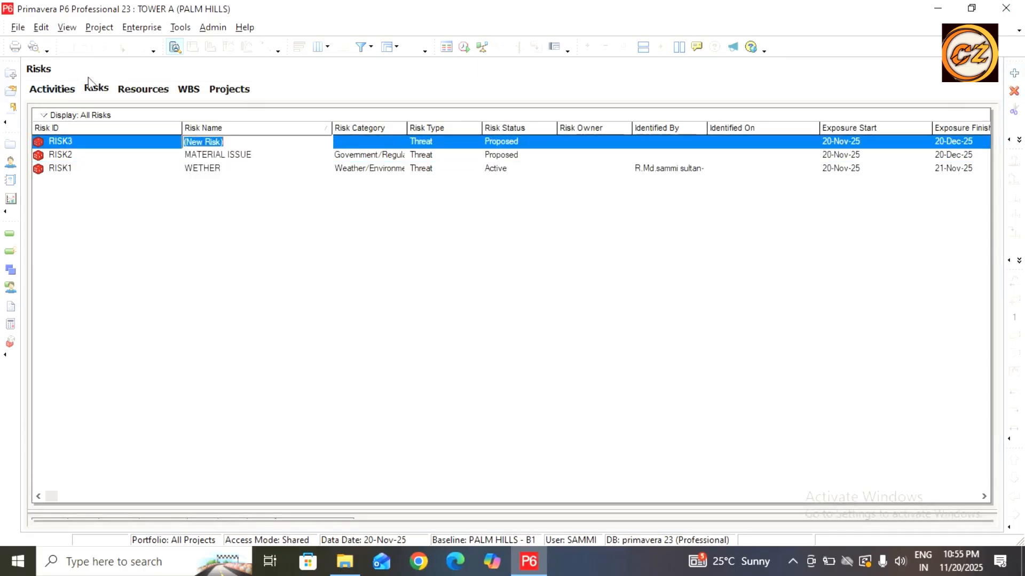
# - Return to the activity table and save its current PALM HILLS layout
pyautogui.click(74, 27)
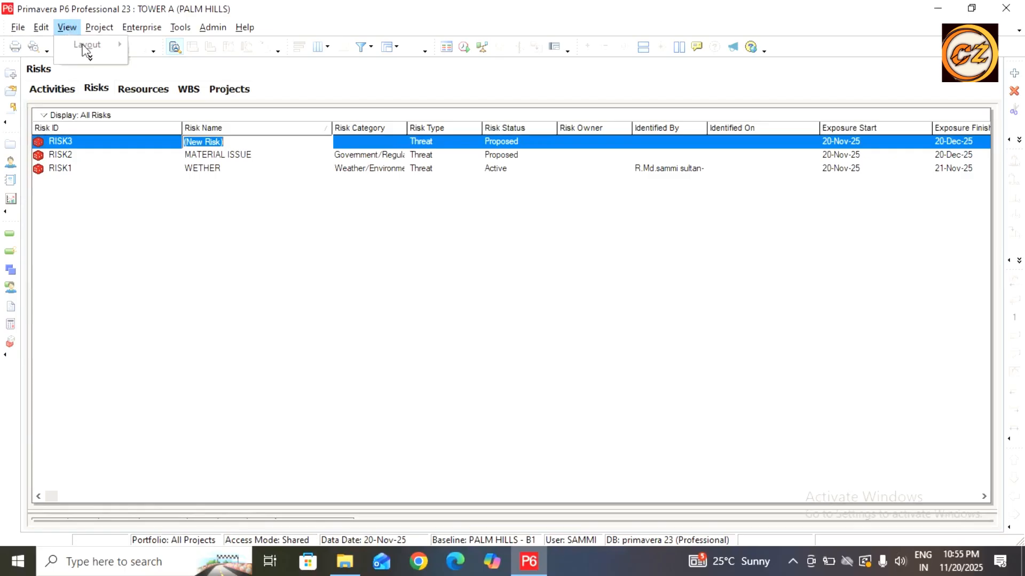
pyautogui.click(184, 197)
pyautogui.click(64, 28)
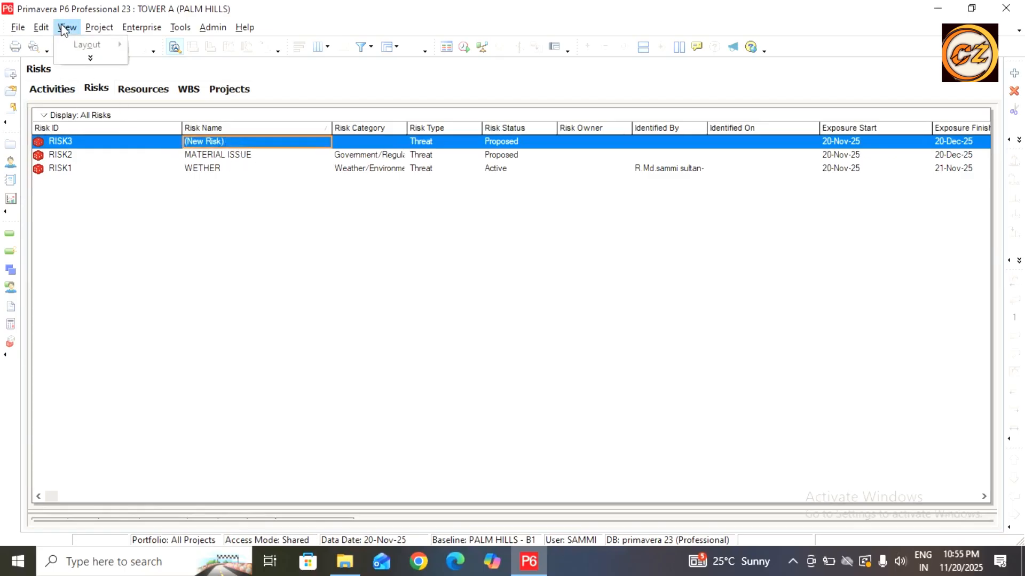
pyautogui.click(89, 56)
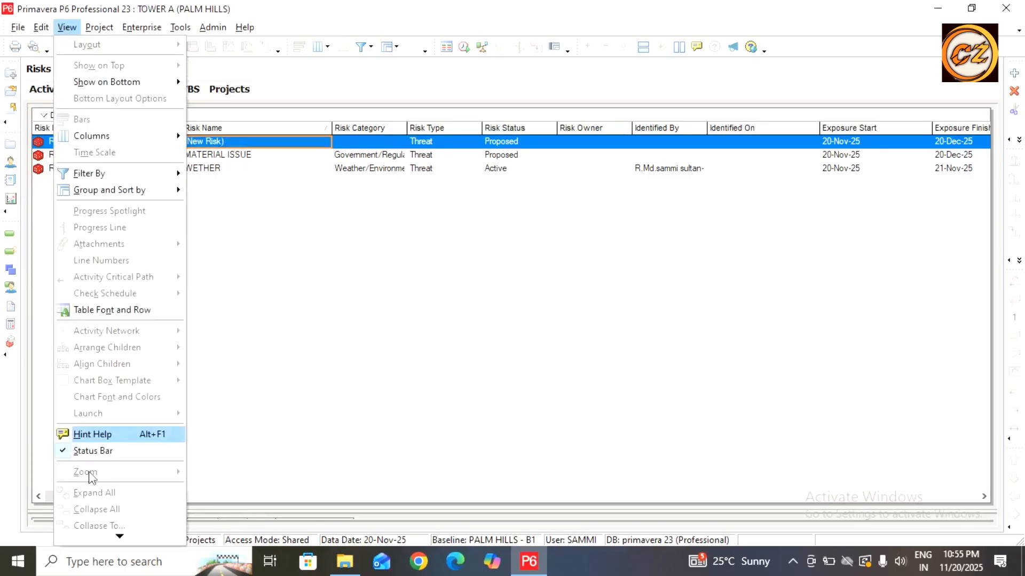
pyautogui.click(380, 327)
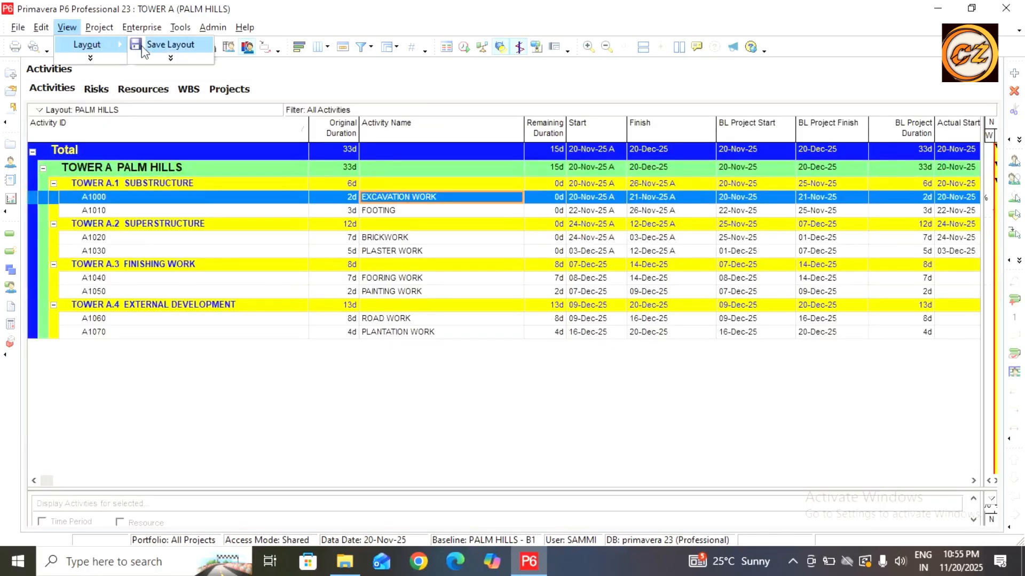
pyautogui.click(157, 44)
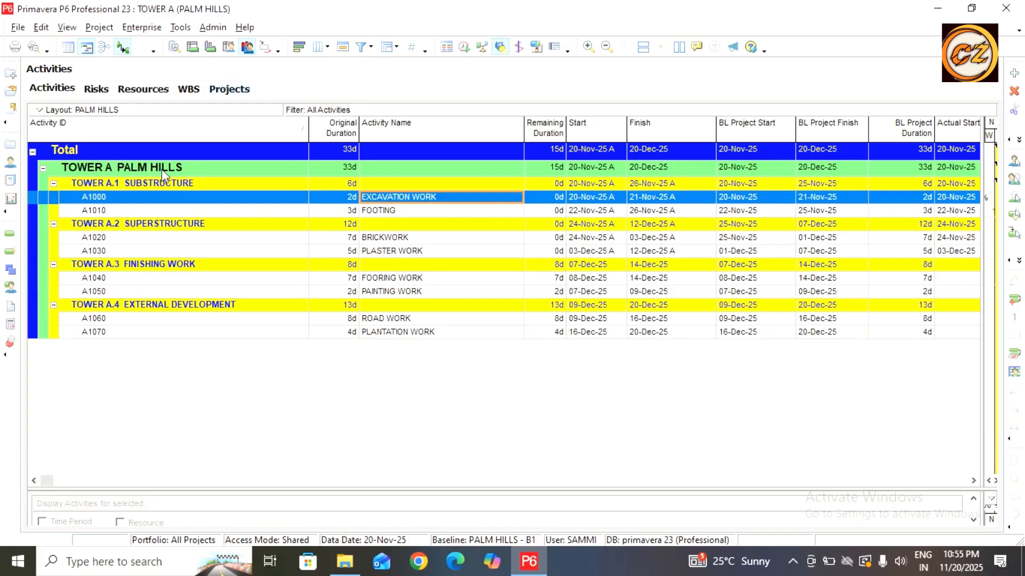
# - Look through the available report groups and check the print settings without printing a report
pyautogui.click(10, 181)
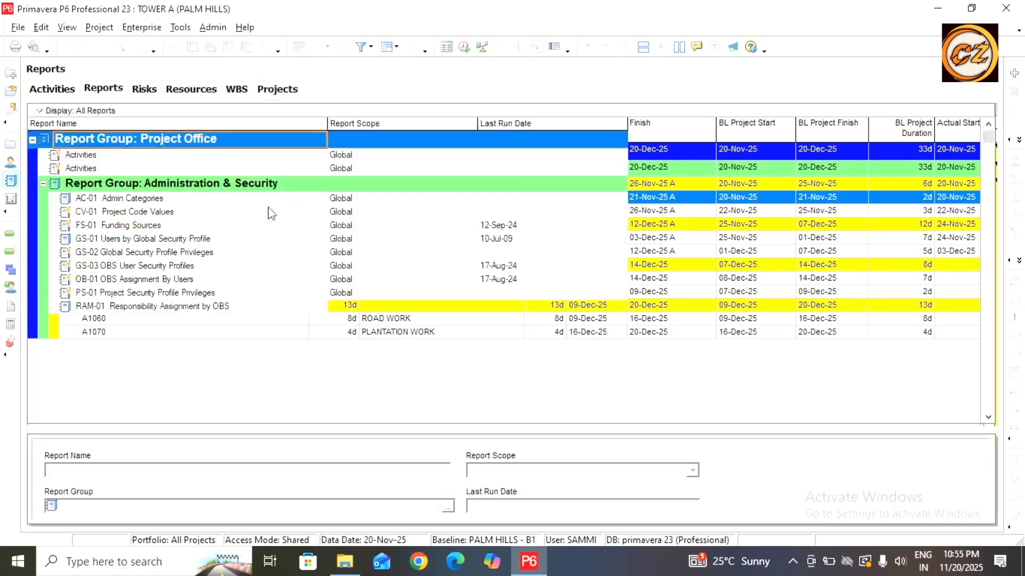
pyautogui.scroll(-5, 235, 267)
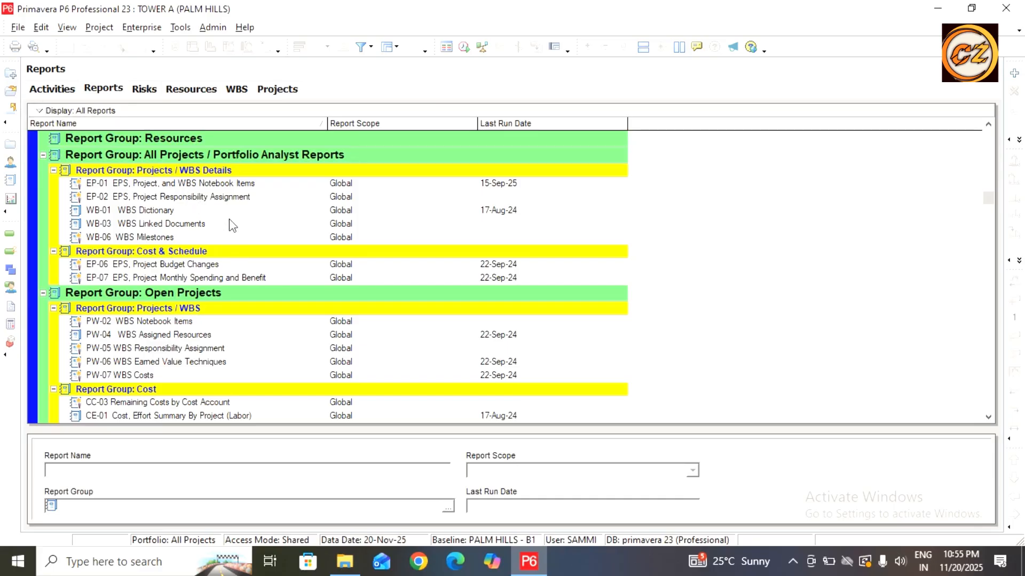
pyautogui.click(19, 28)
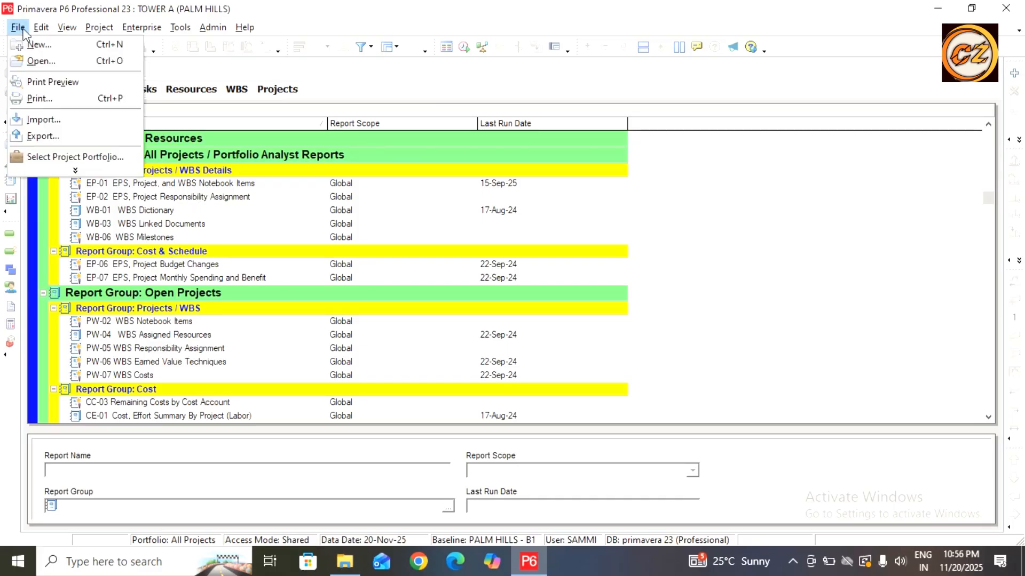
pyautogui.click(48, 99)
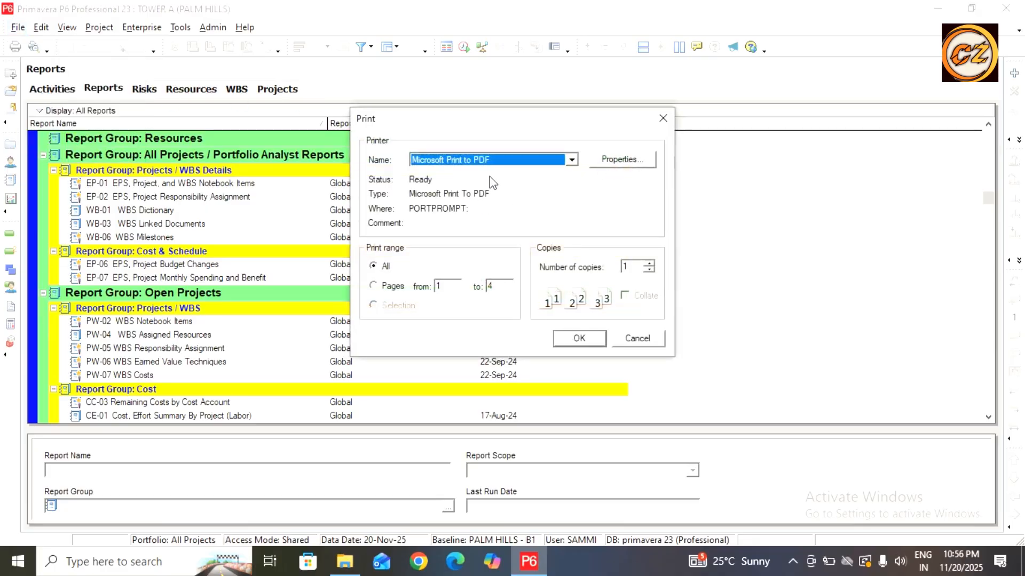
pyautogui.click(663, 118)
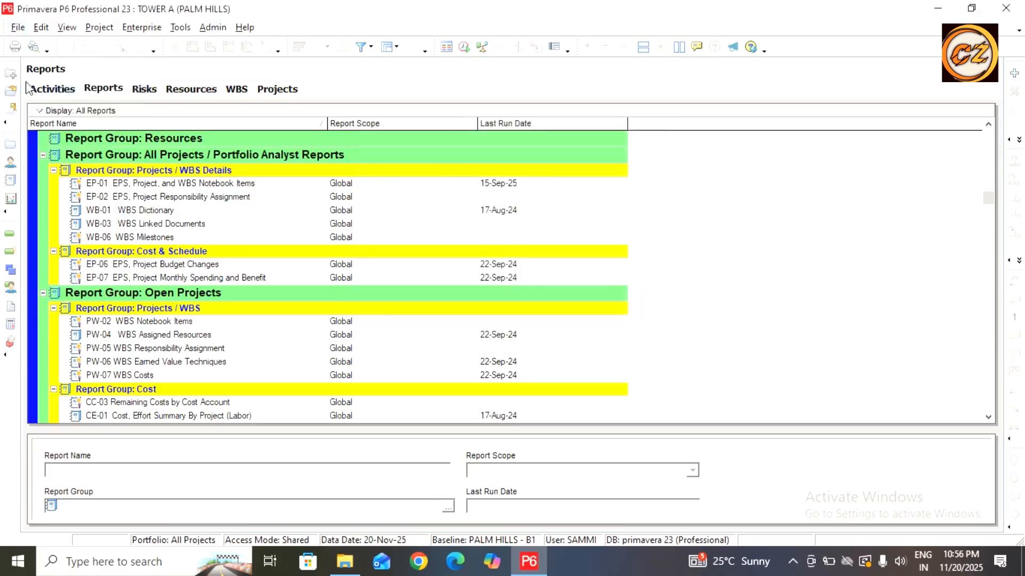
# - Go back to the activity table and check its print settings without printing
pyautogui.click(60, 88)
pyautogui.click(17, 29)
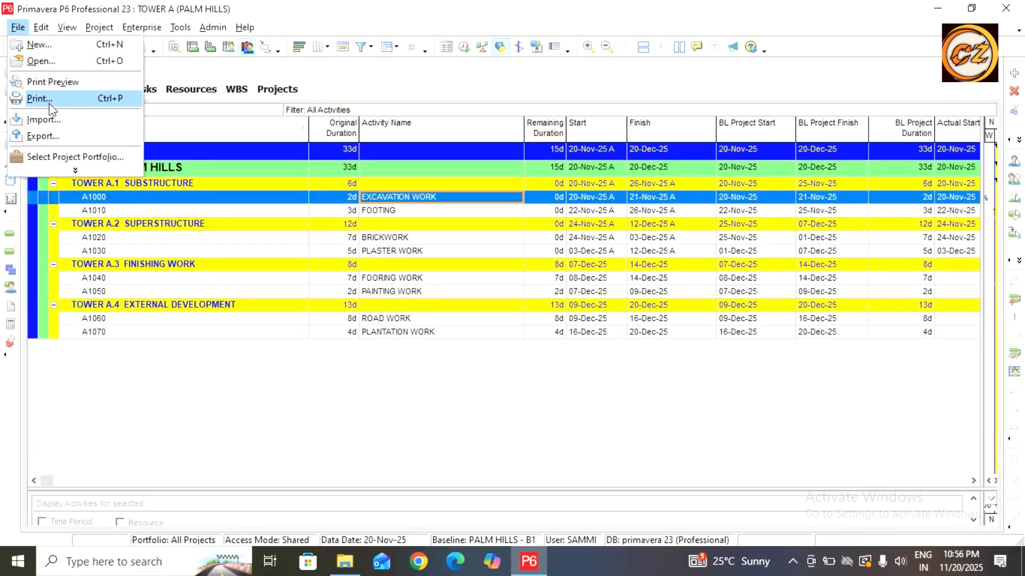
pyautogui.press('Escape')
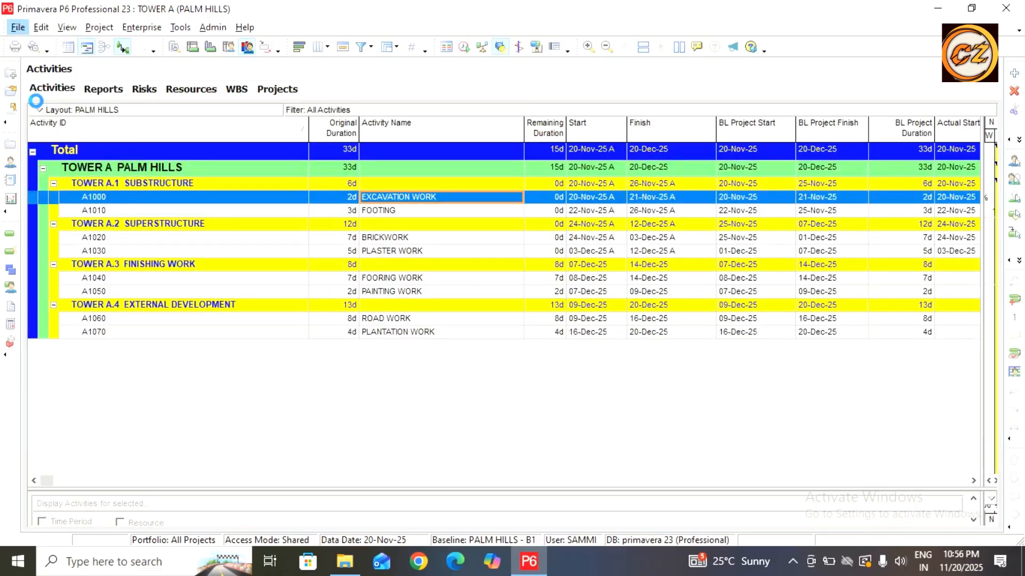
pyautogui.click(19, 27)
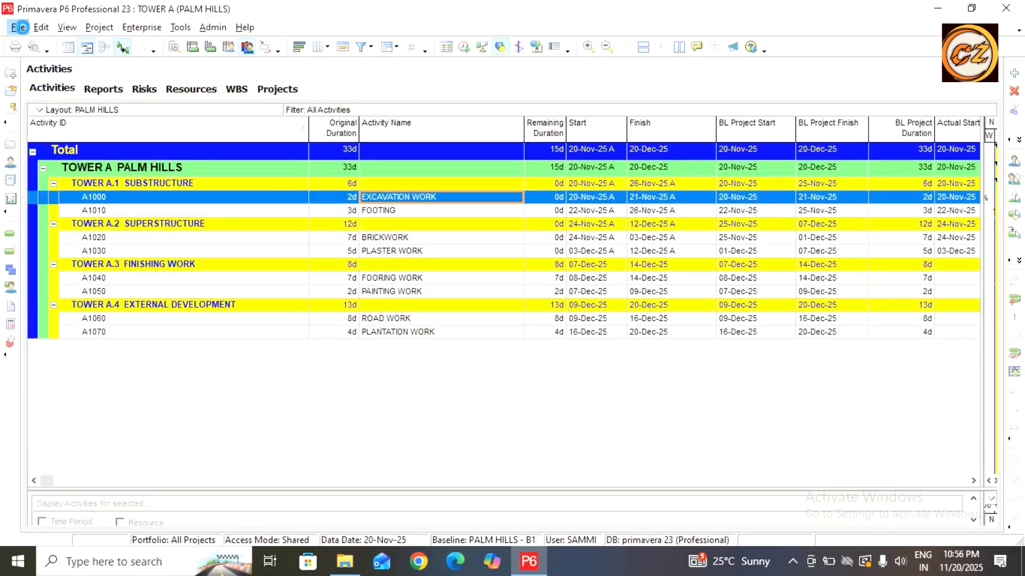
pyautogui.click(663, 118)
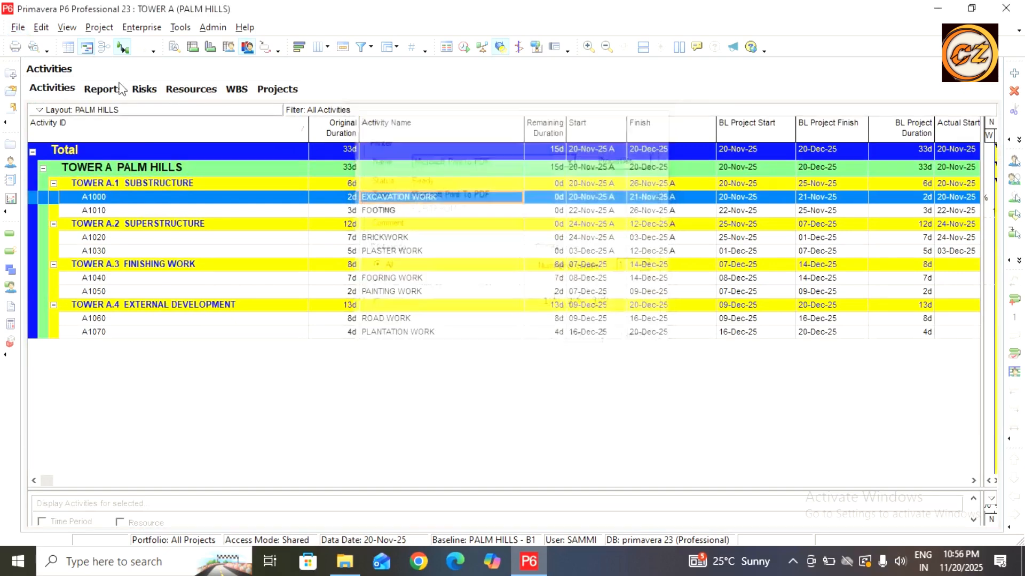
# - Preview the activity table's printout and turn off All Columns and Grid Lines in its page setup options
pyautogui.click(12, 28)
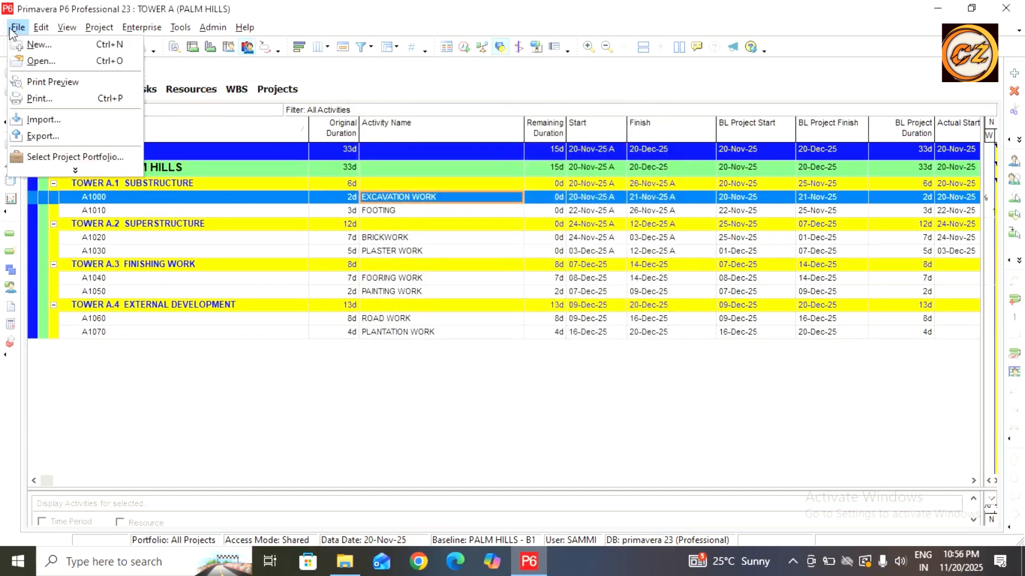
pyautogui.click(42, 82)
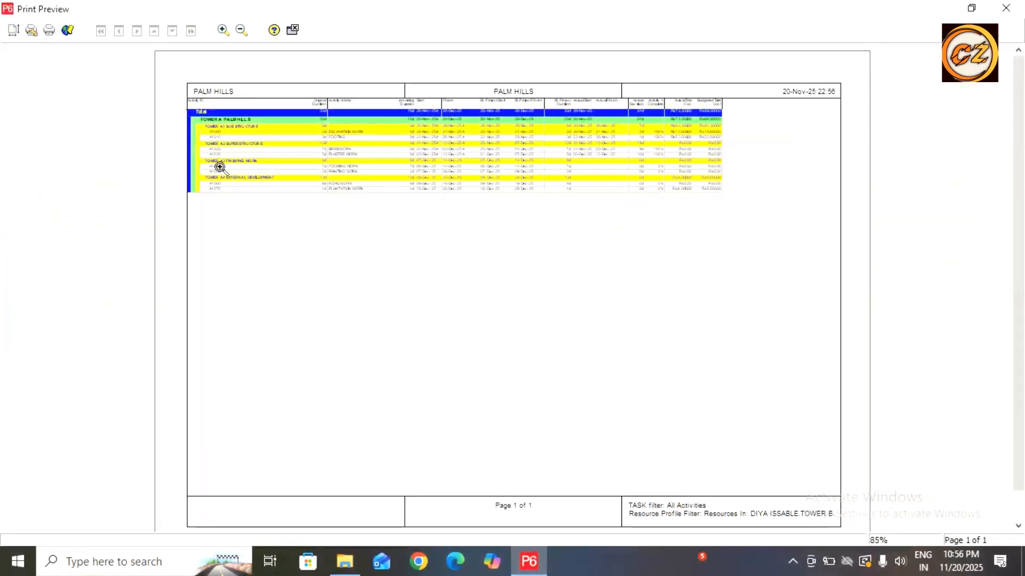
pyautogui.click(14, 30)
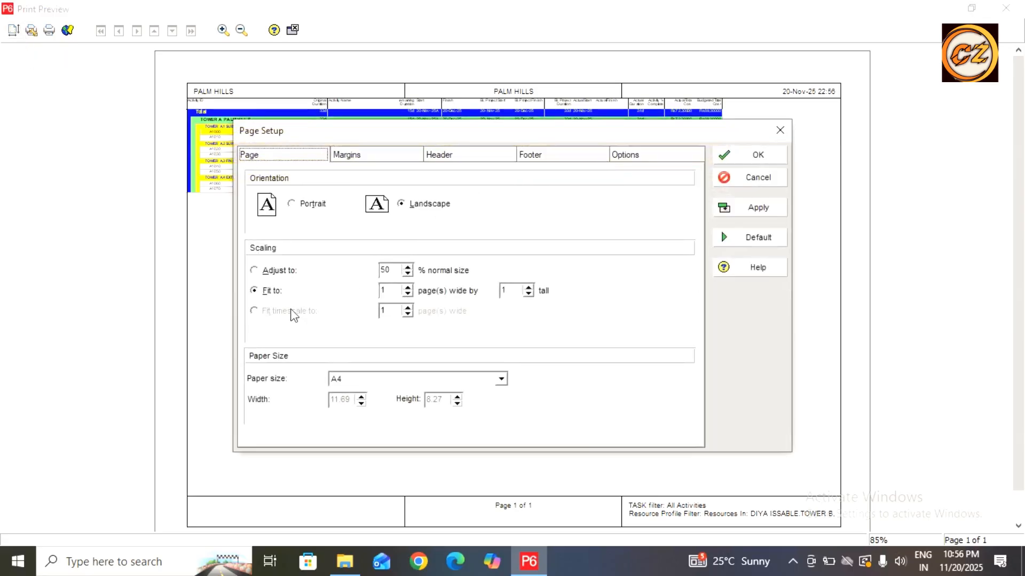
pyautogui.click(634, 157)
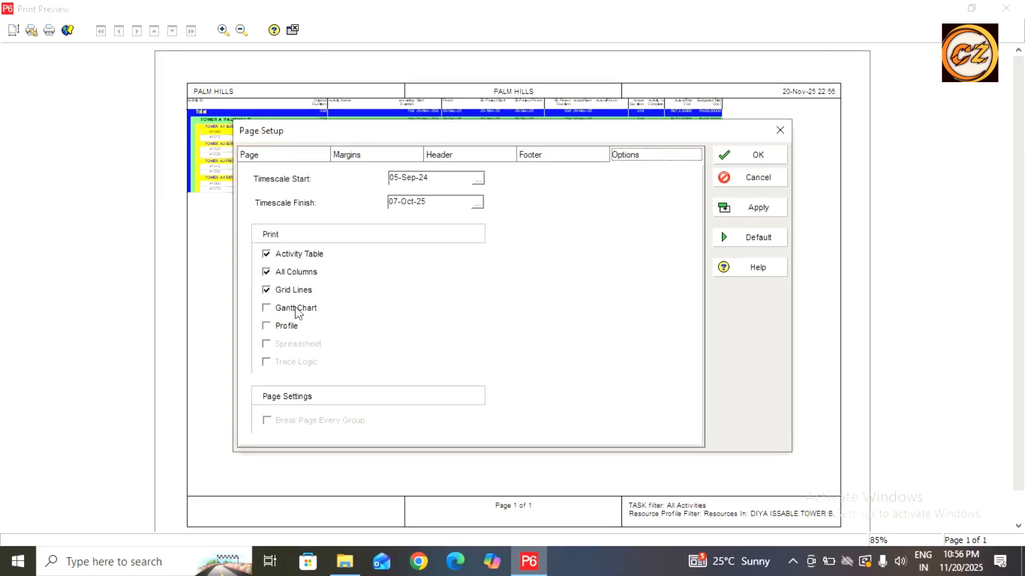
pyautogui.click(266, 273)
pyautogui.click(267, 291)
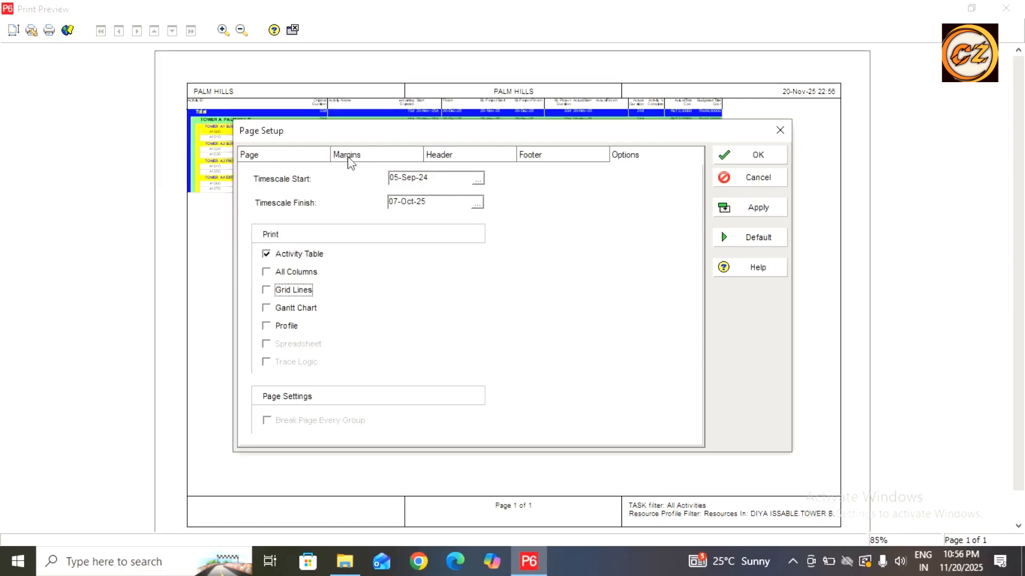
pyautogui.click(753, 212)
pyautogui.click(757, 159)
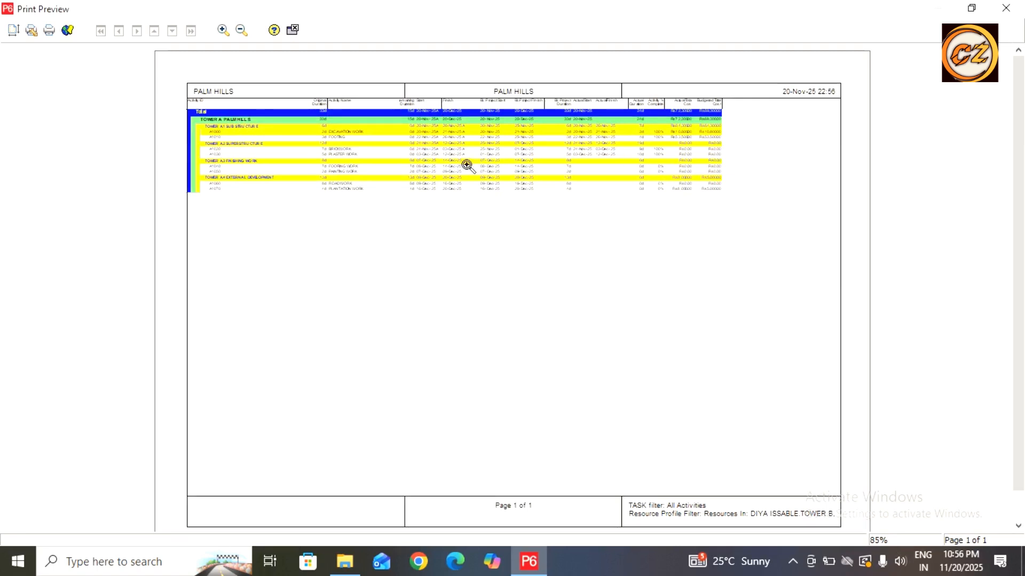
pyautogui.click(292, 30)
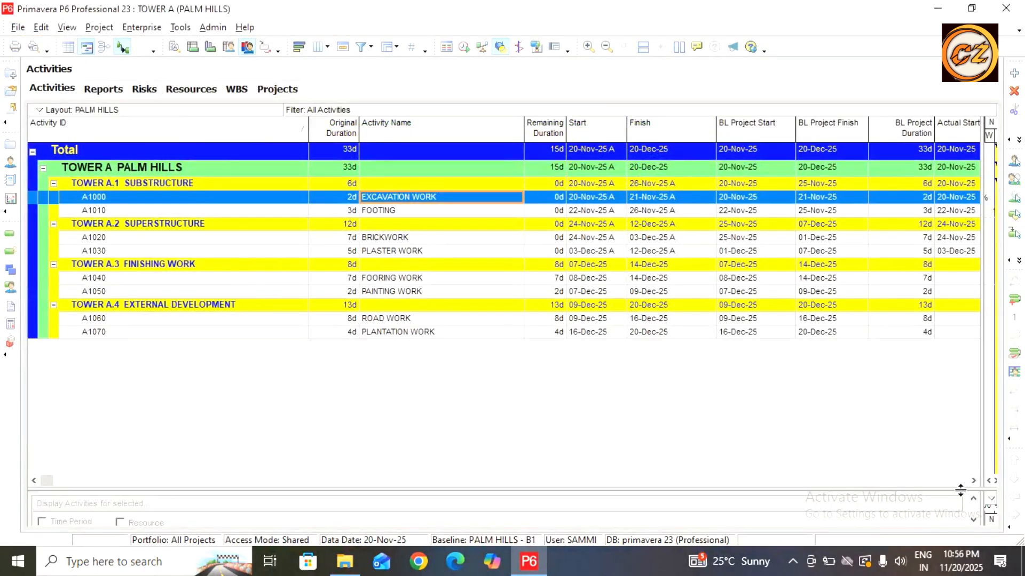
# - Examine the actual dates, percent complete and cost columns of the Tower A activities
pyautogui.click(973, 481)
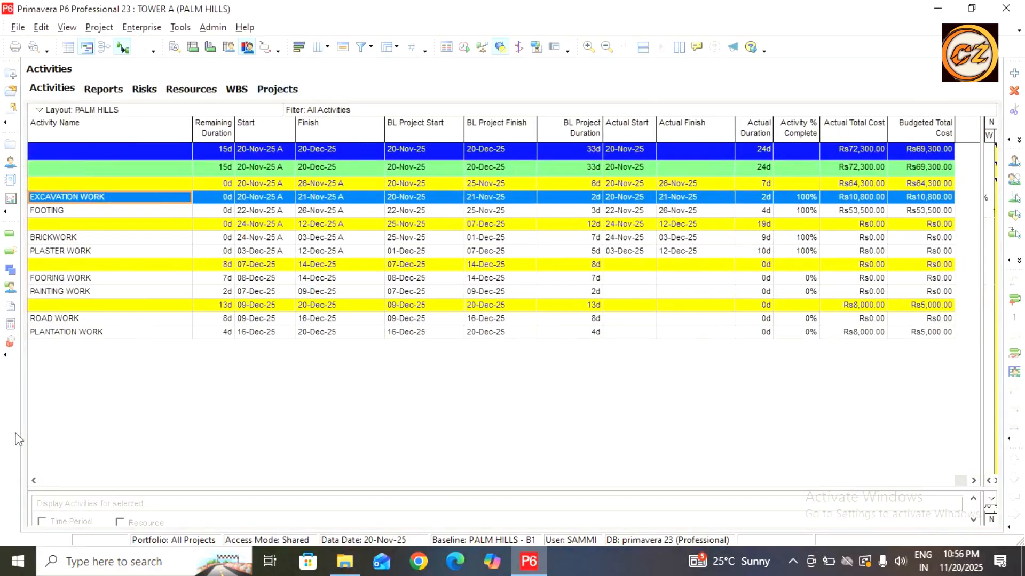
pyautogui.click(34, 480)
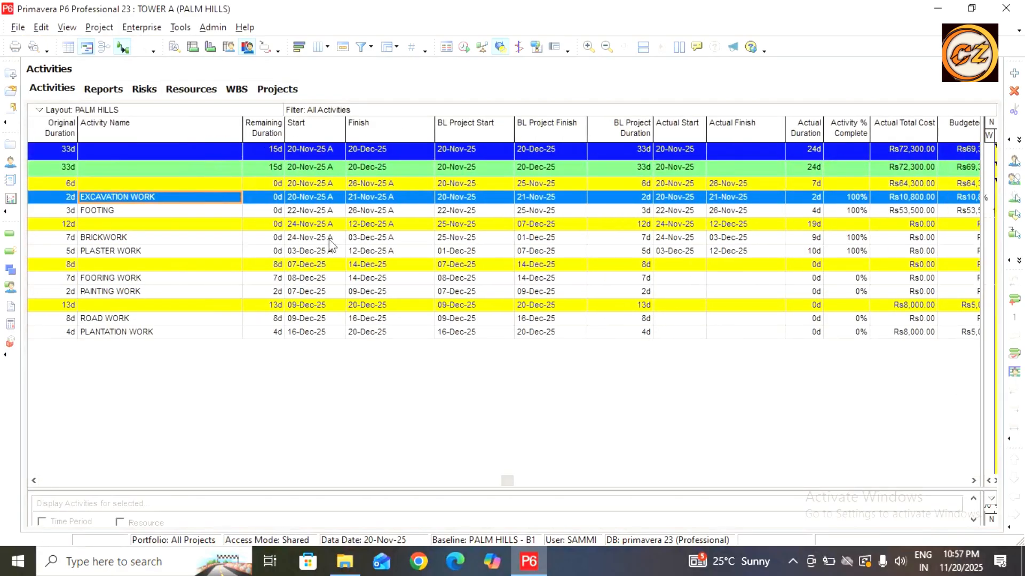